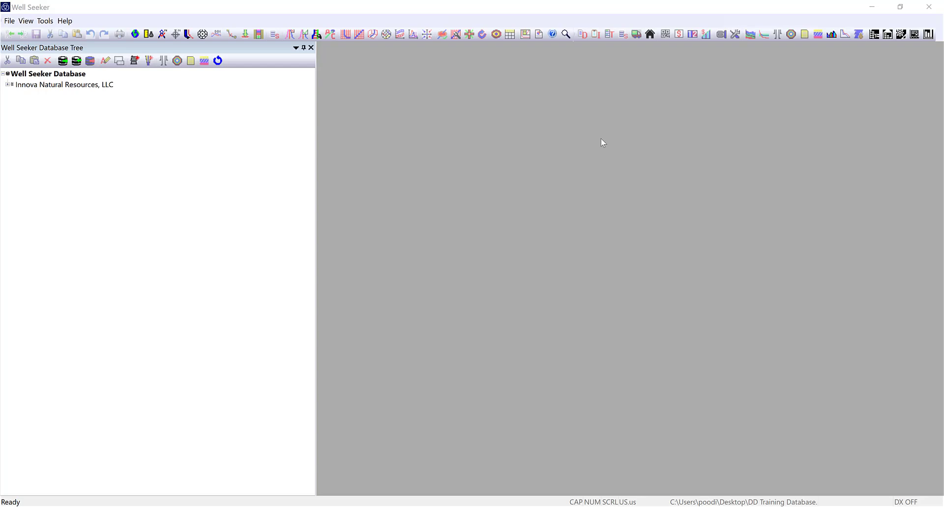
- Select DD Training Database.mdb on the Desktop as the working database
left_click(10, 22)
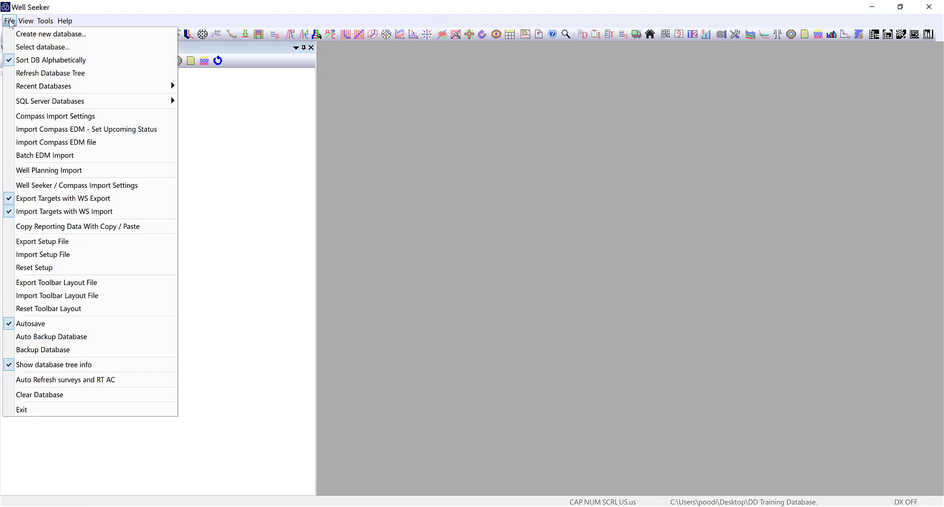
left_click(12, 48)
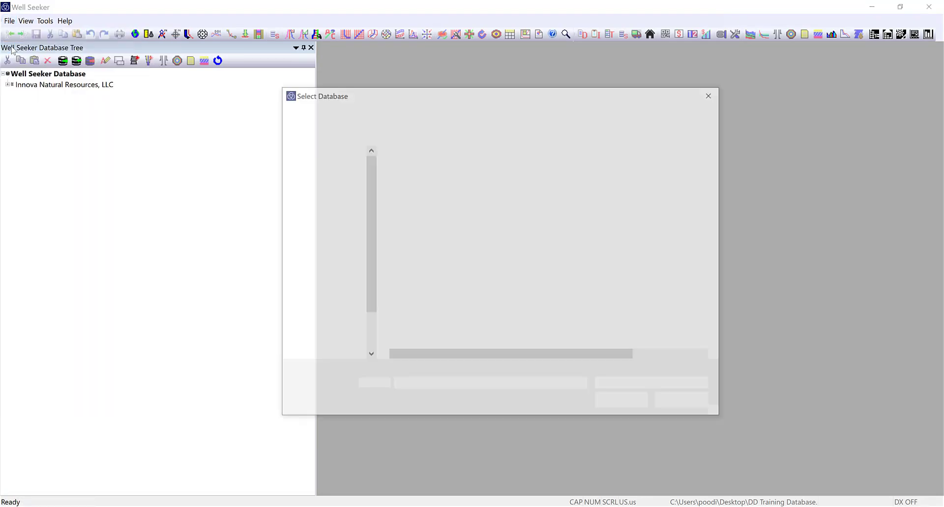
left_click(411, 211)
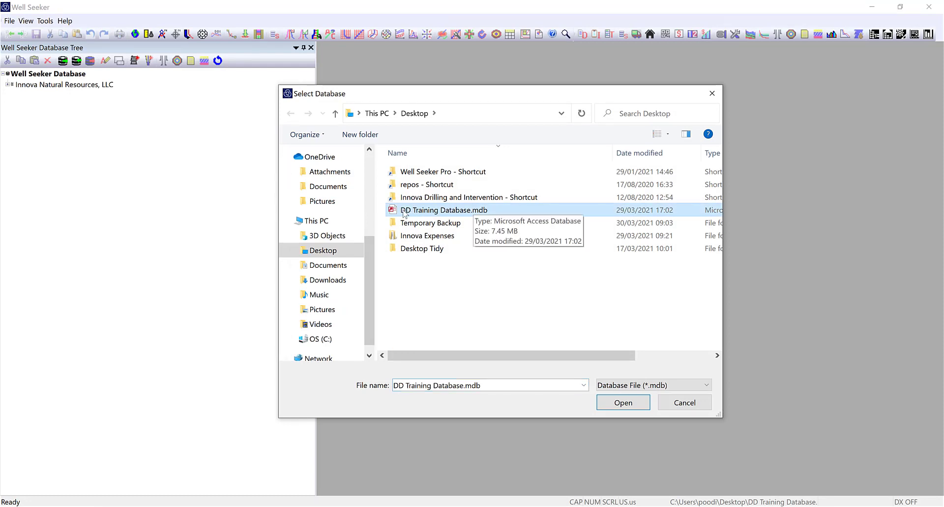
left_click(632, 405)
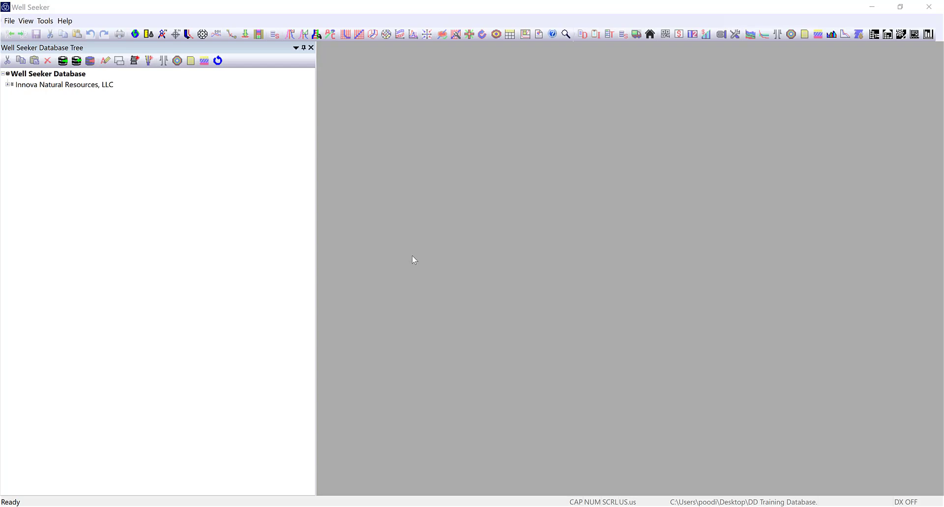
- Apply the US.us unit set to the database
left_click(44, 21)
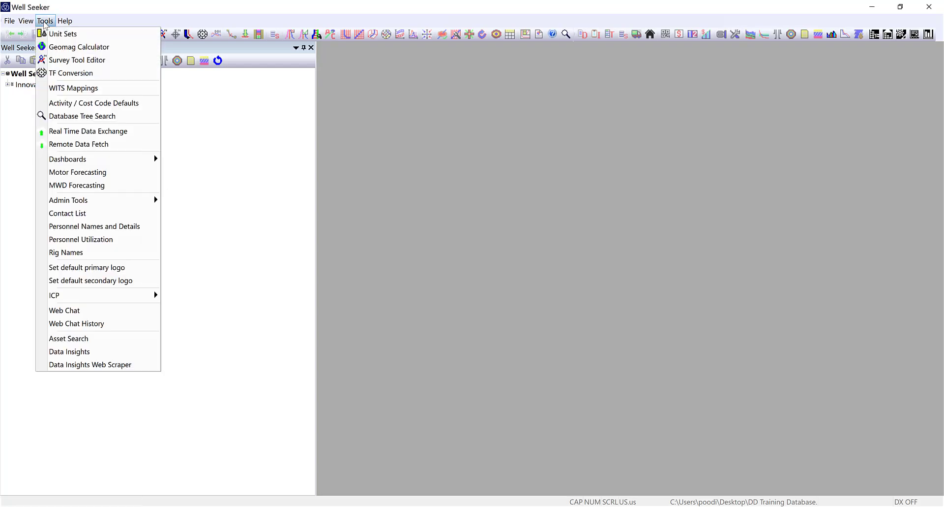
left_click(53, 35)
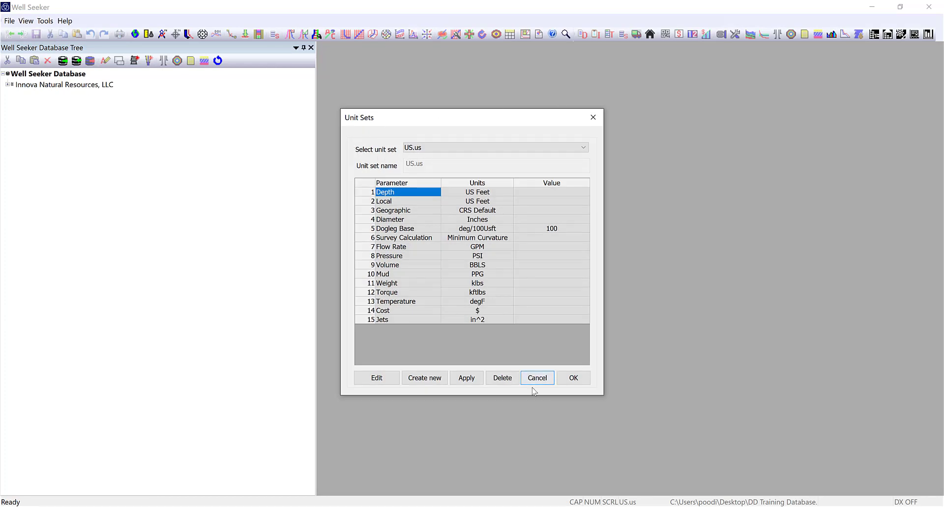
left_click(468, 377)
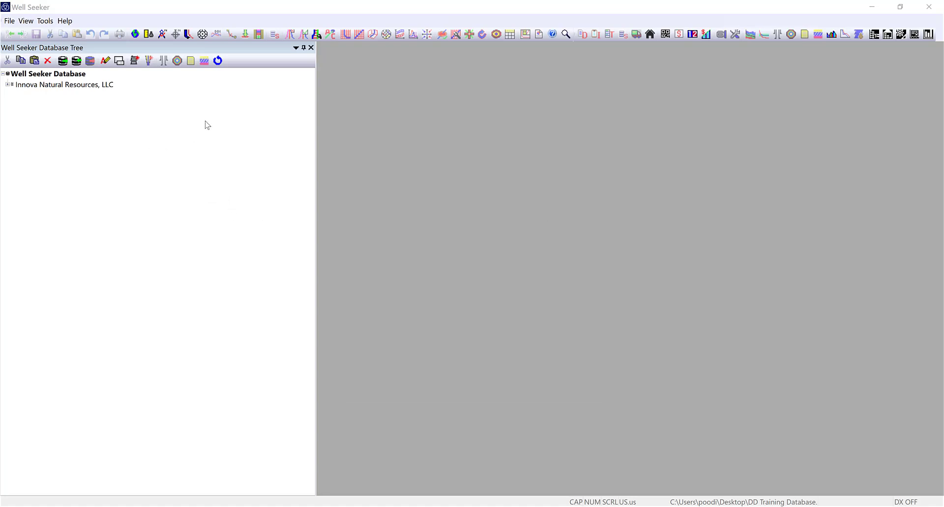
- Open the Cerberus 14-28 - 3H (LH) - Plan under the Cerberus 14-28 - 3H (GS) - Lateral well in Karnes County, TX (NAD 83)
left_click(8, 85)
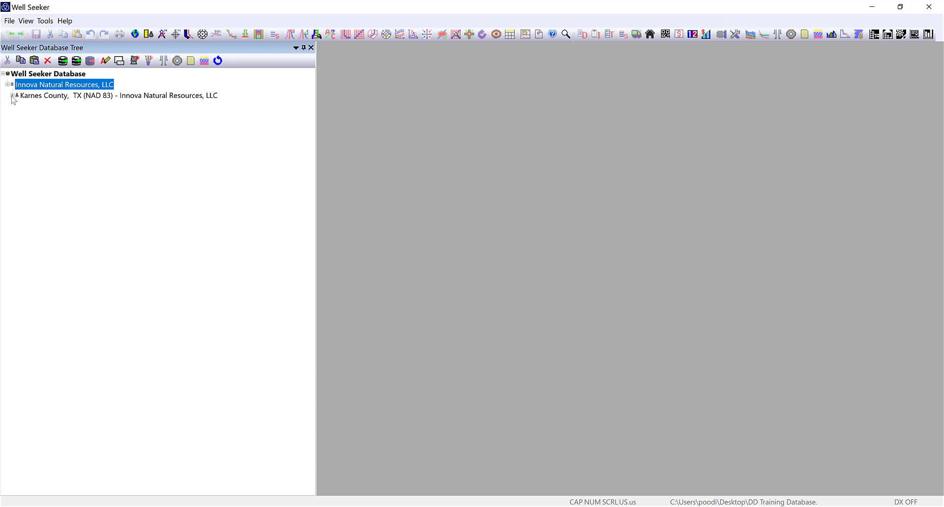
left_click(11, 96)
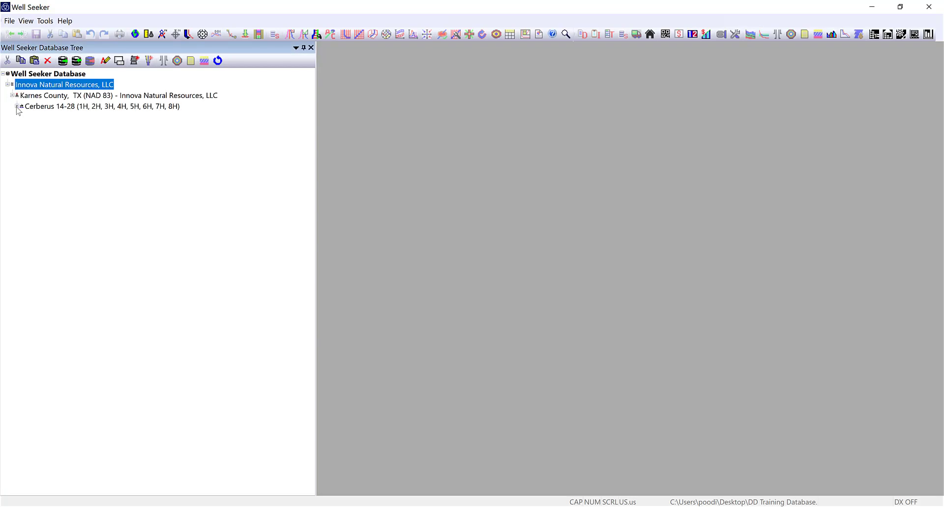
left_click(17, 107)
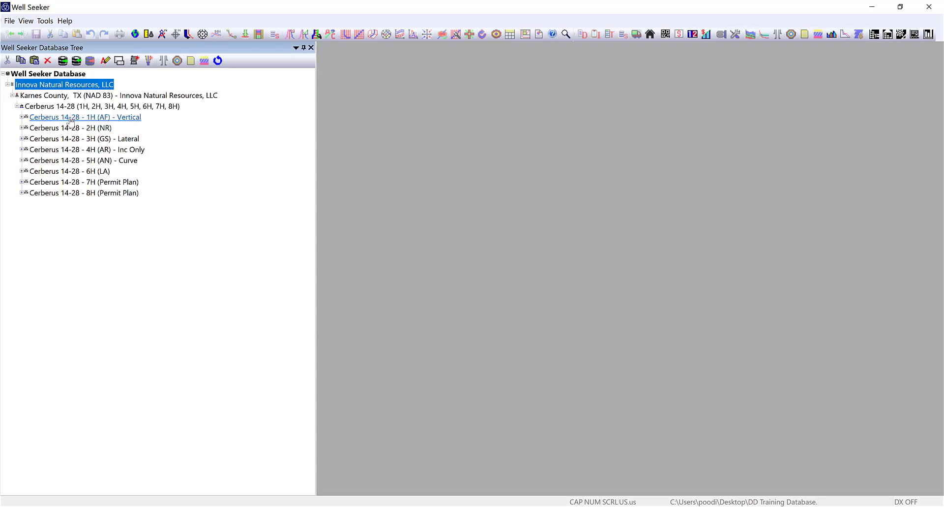
double_click(54, 139)
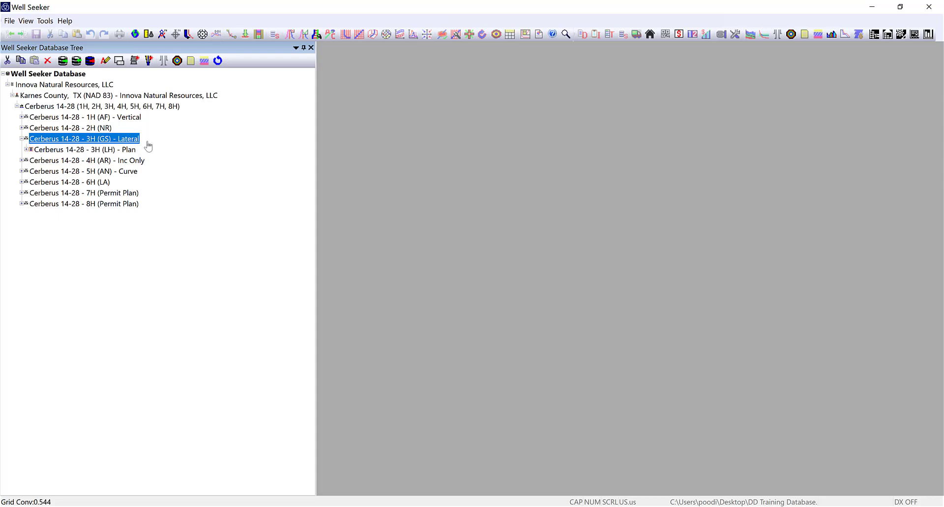
mouse_move(68, 153)
mouse_move(73, 152)
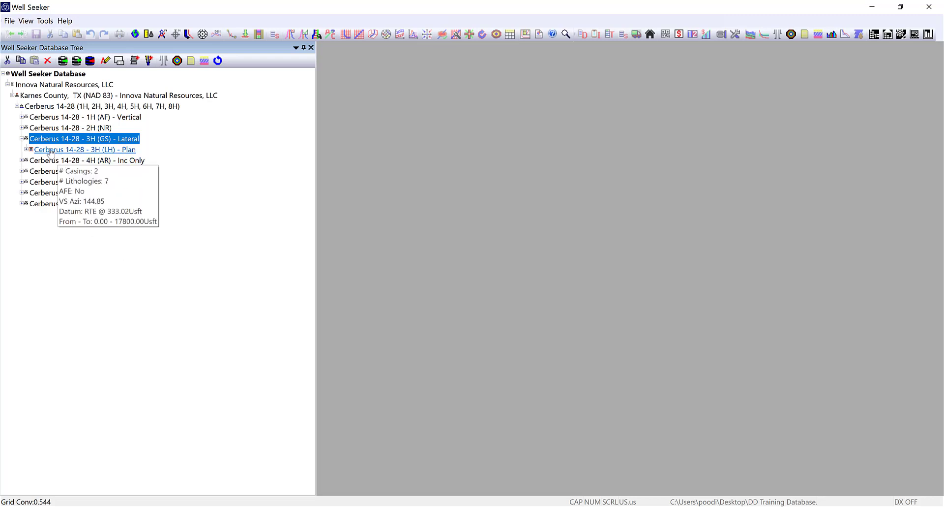
double_click(93, 151)
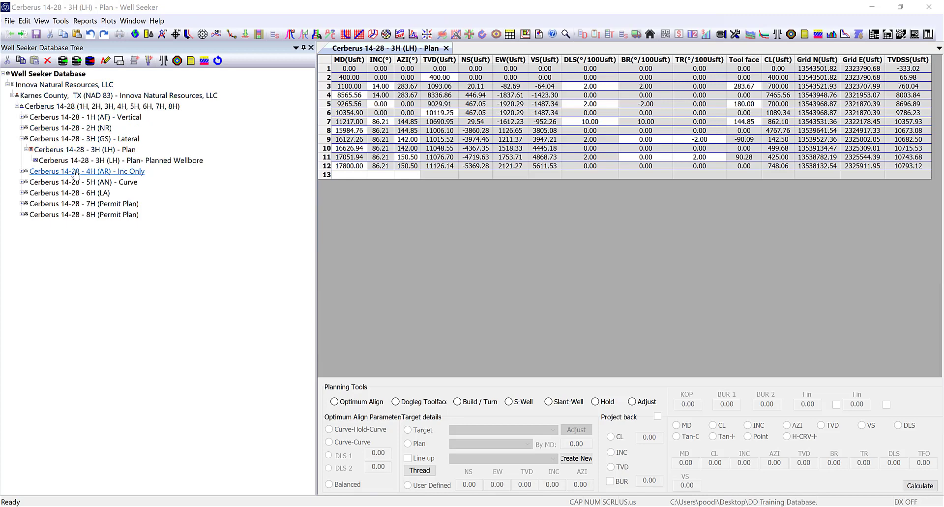
left_click(89, 150)
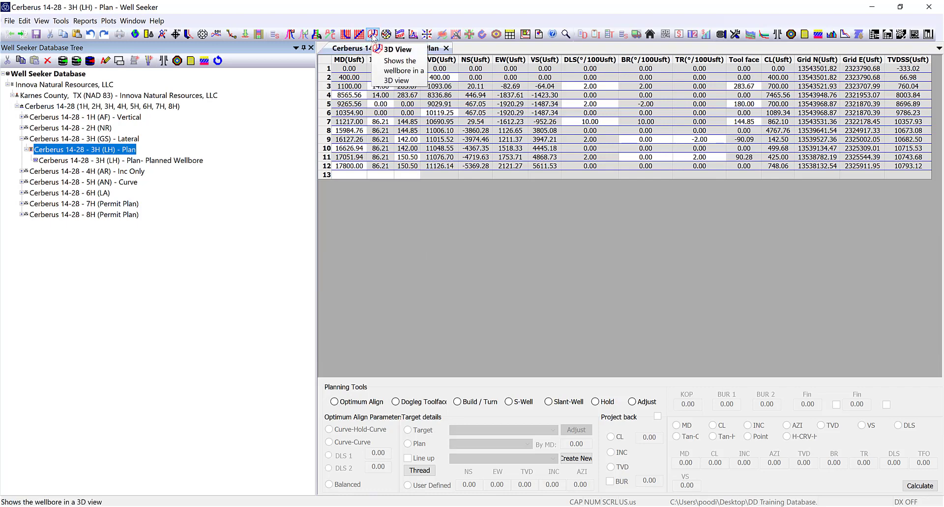
- Create a 3D view of the Cerberus 14-28 - 3H (LH) plan and rotate it to show the full well path
left_click(108, 21)
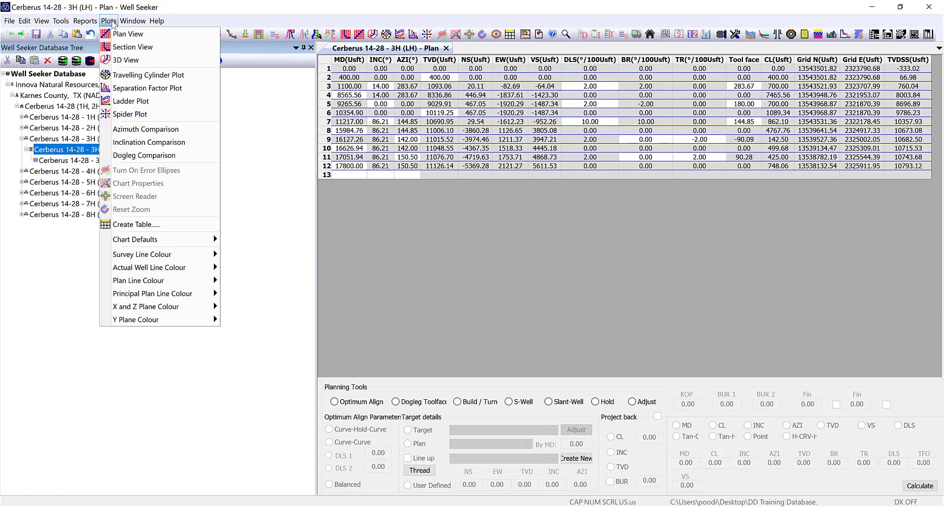
left_click(117, 61)
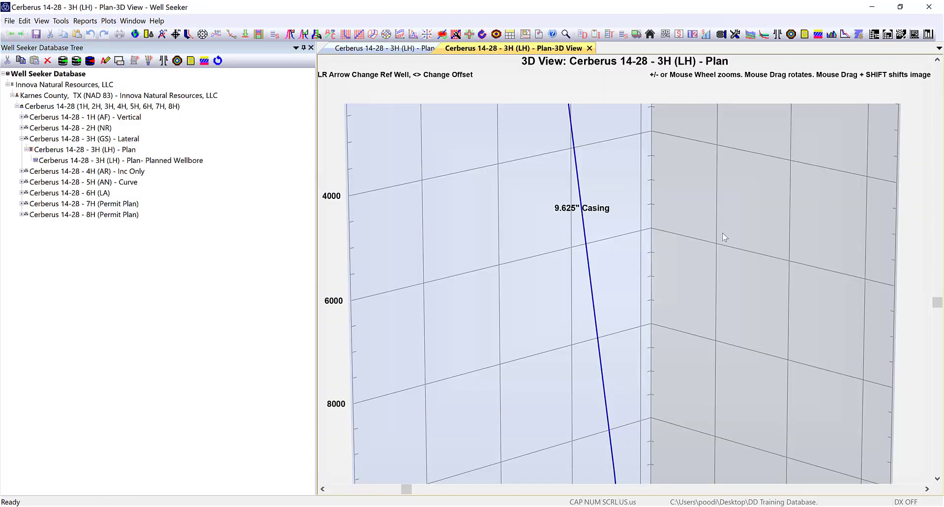
scroll(683, 246, "down", 5)
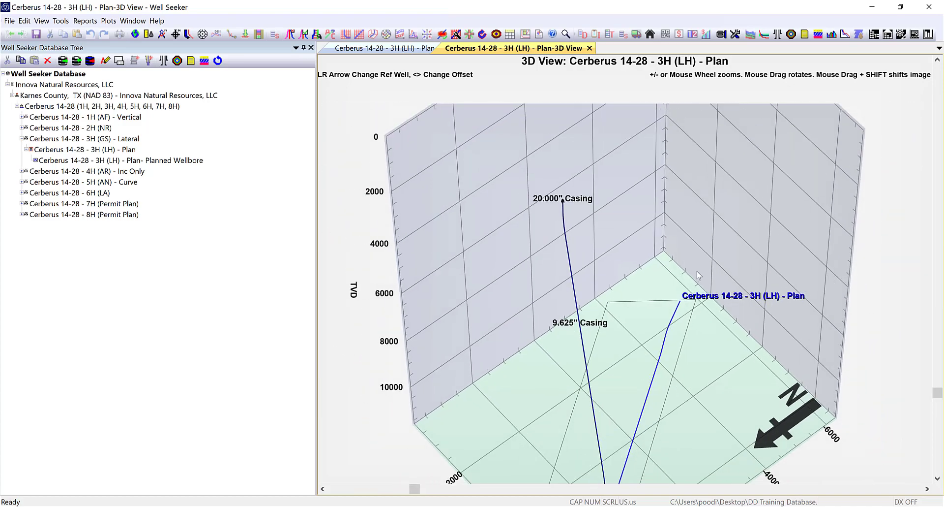
left_click_drag(699, 276, 663, 284)
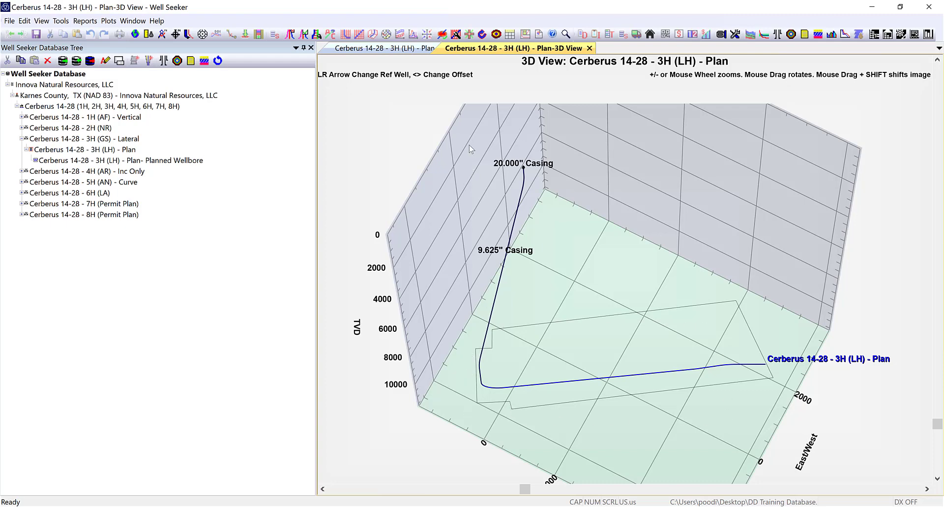
left_click_drag(543, 187, 550, 185)
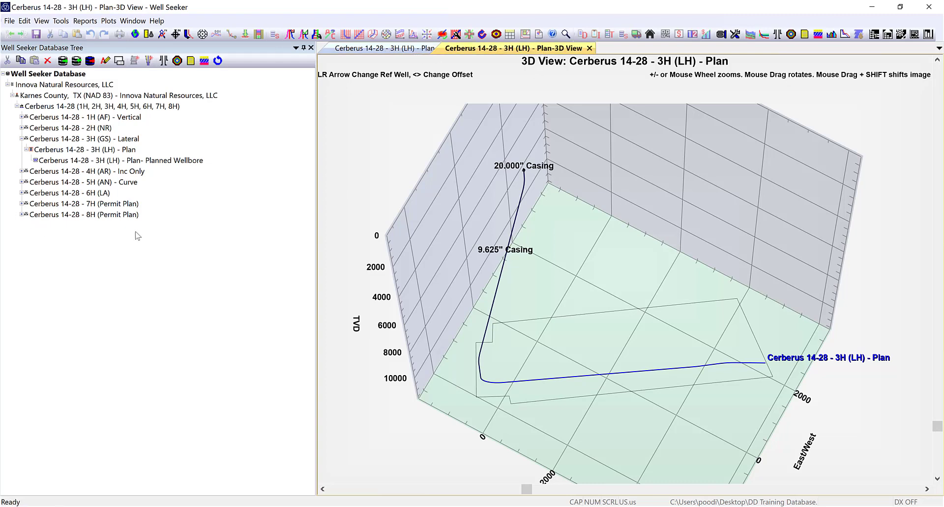
- Start selecting offset wells for the 3H plan, excluding non-principal plans, and expand the whole offset list
left_click(345, 48)
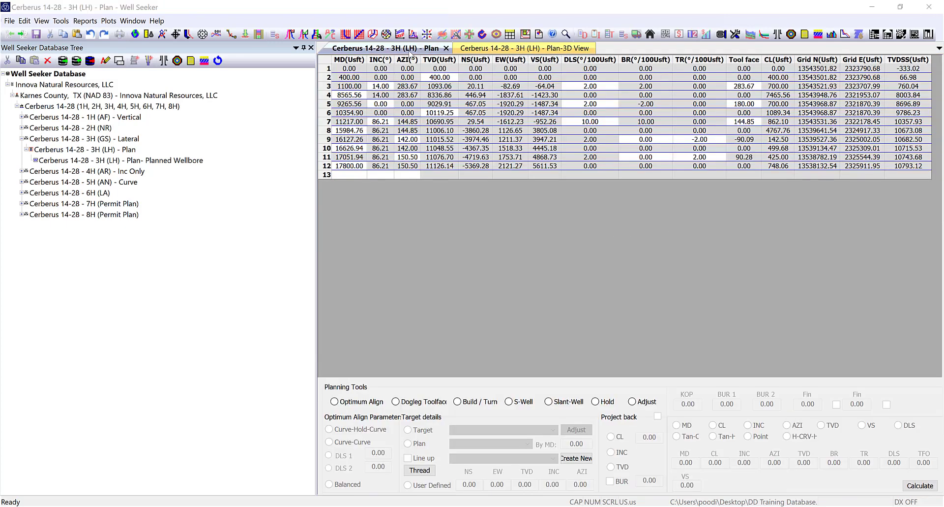
left_click(290, 36)
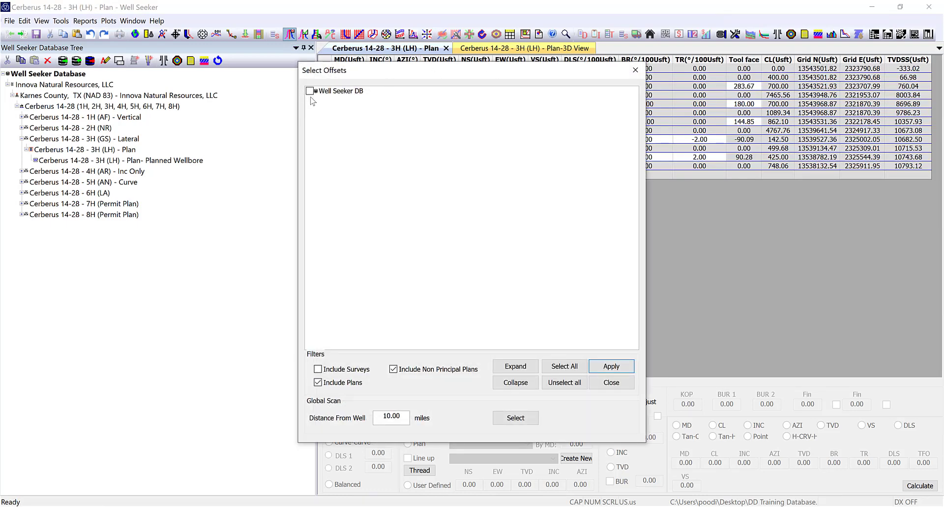
left_click(516, 368)
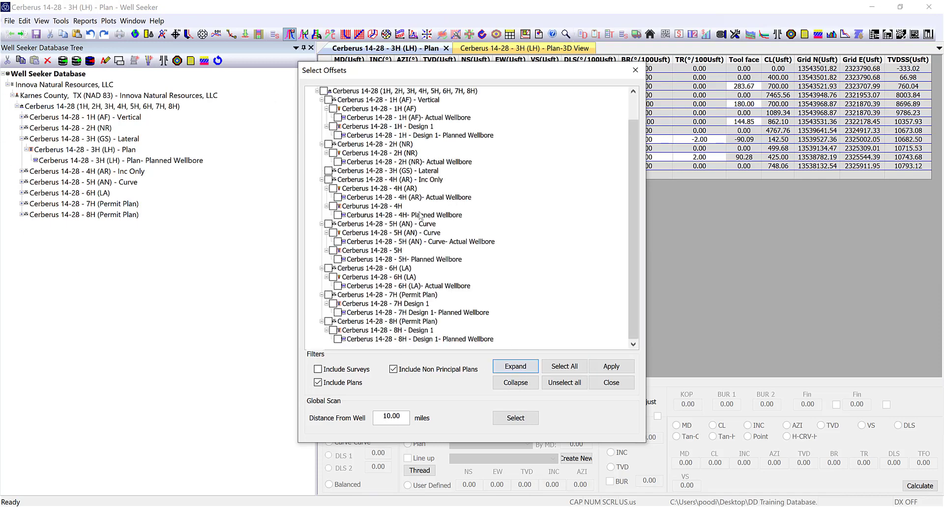
scroll(413, 224, "up", 1)
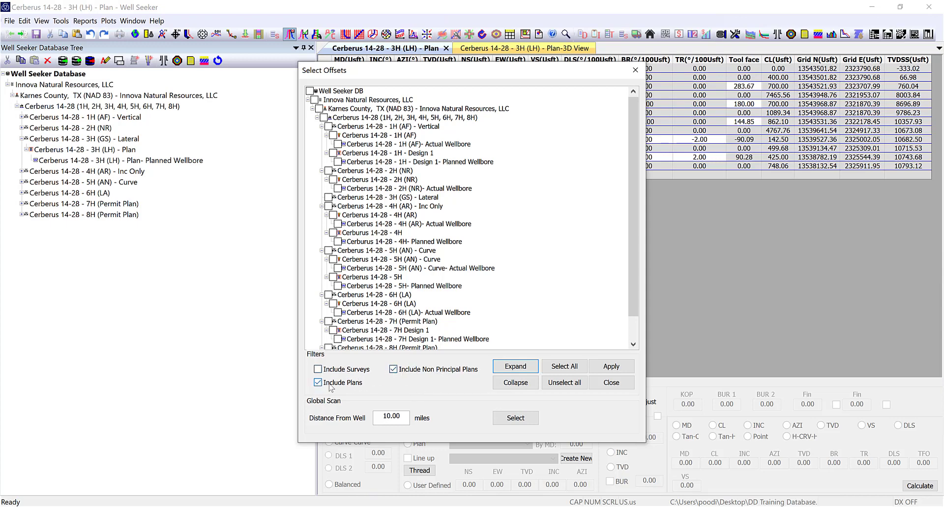
left_click(394, 369)
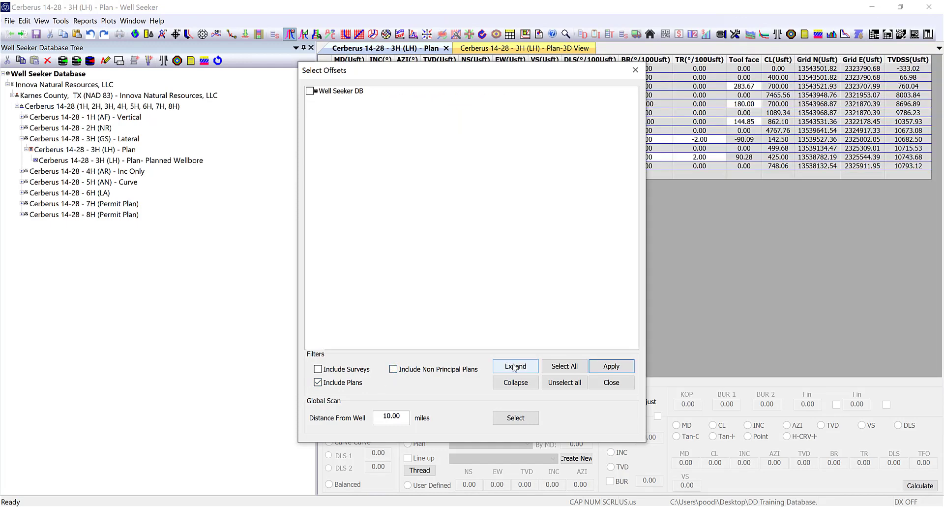
left_click(529, 365)
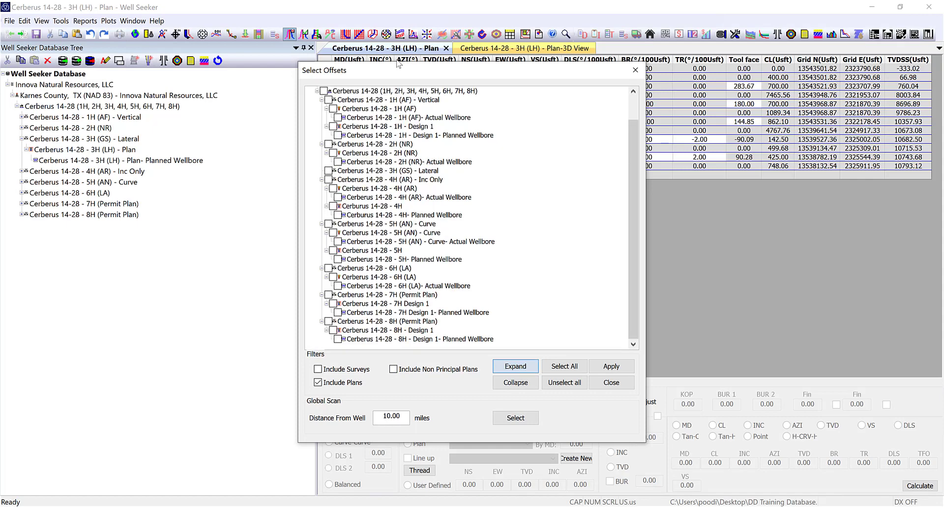
scroll(312, 94, "up", 1)
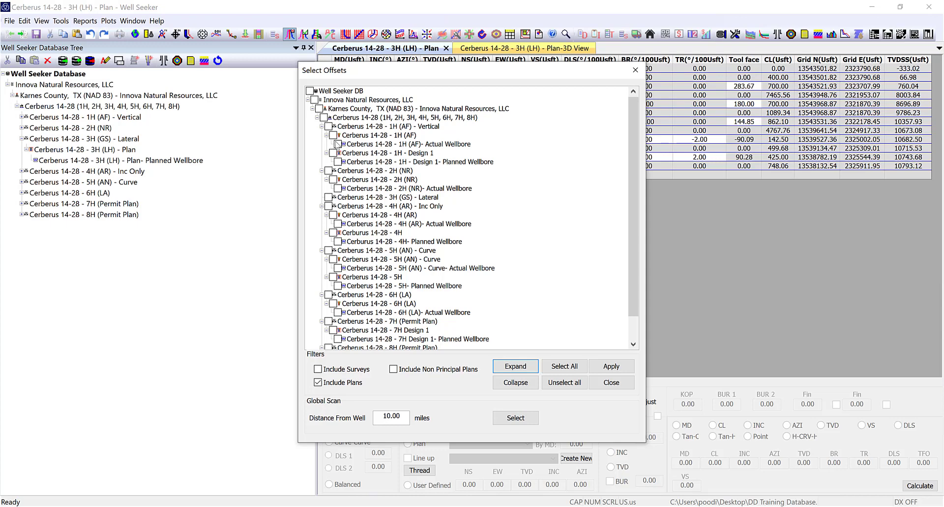
scroll(340, 147, "down", 1)
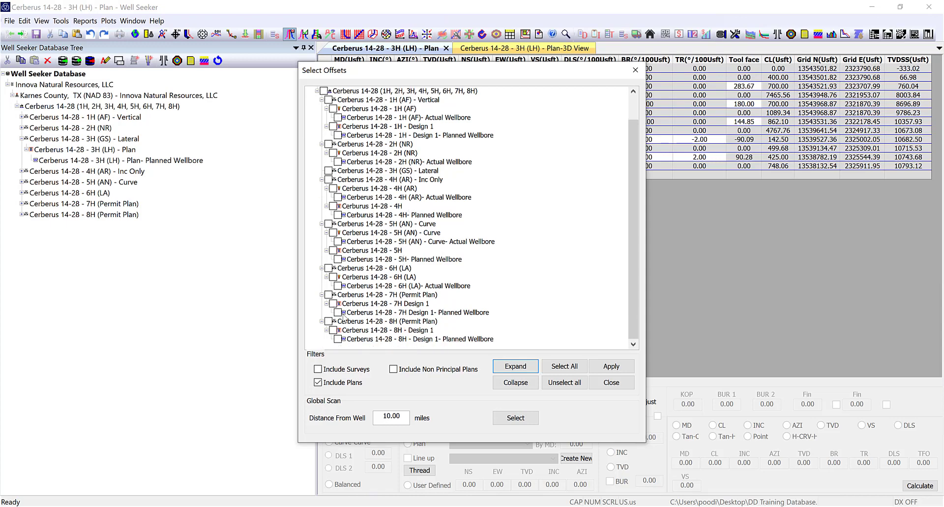
scroll(428, 268, "up", 1)
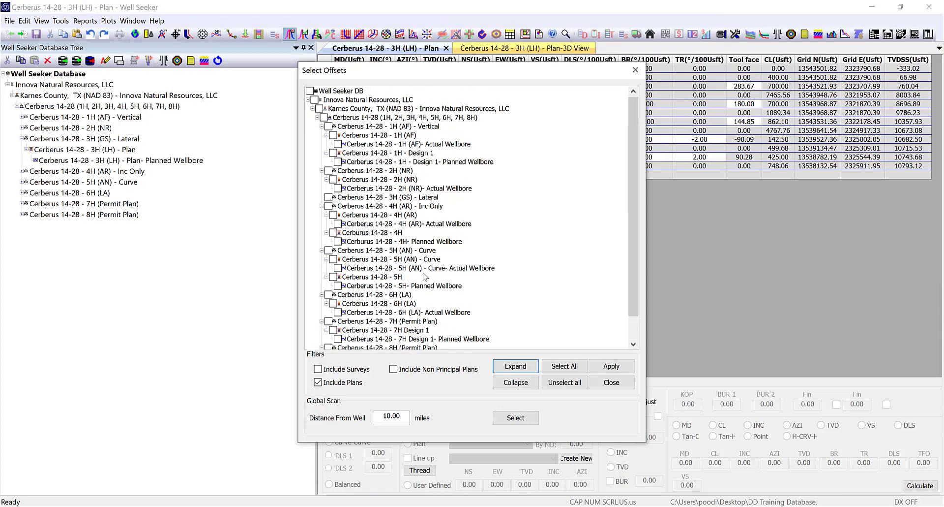
- Apply the actual wellbores of 1H, 2H, 4H, 5H and 6H and the planned wellbores of 7H and 8H as offsets
left_click(339, 143)
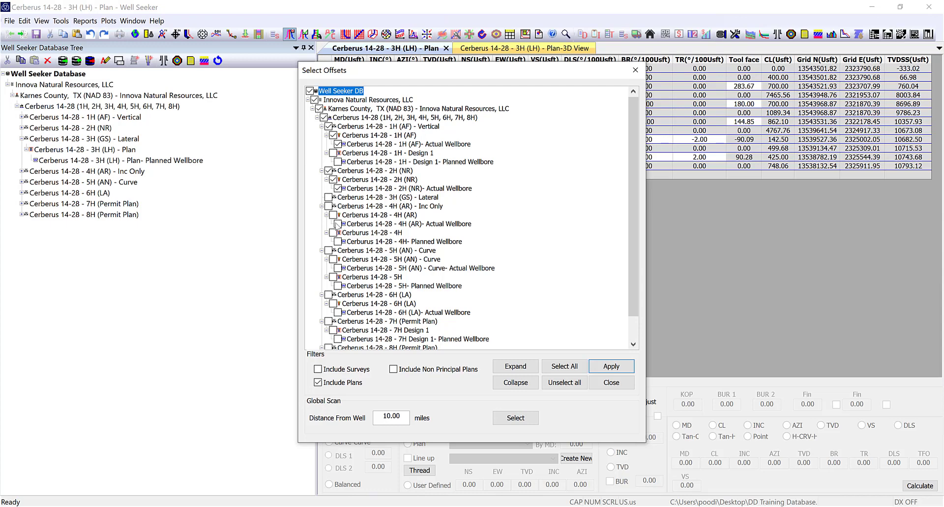
scroll(346, 227, "down", 1)
left_click(338, 241)
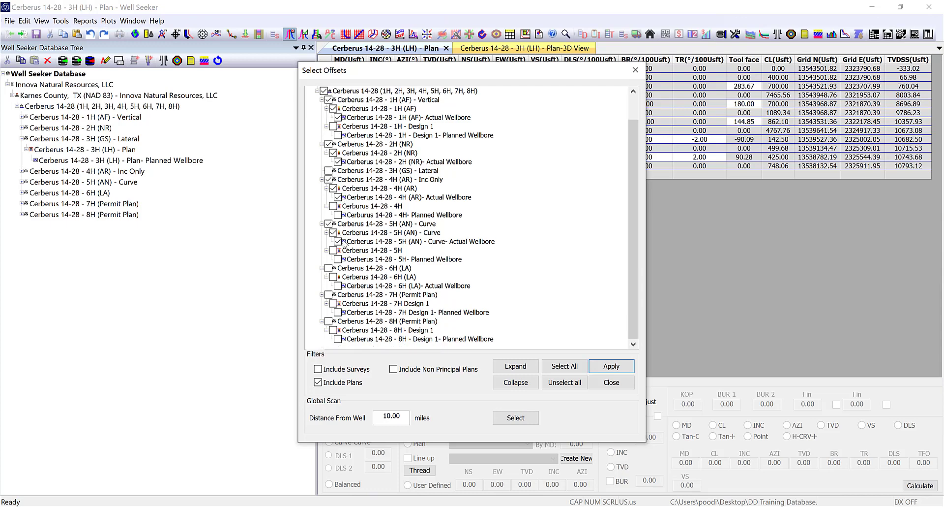
left_click(337, 312)
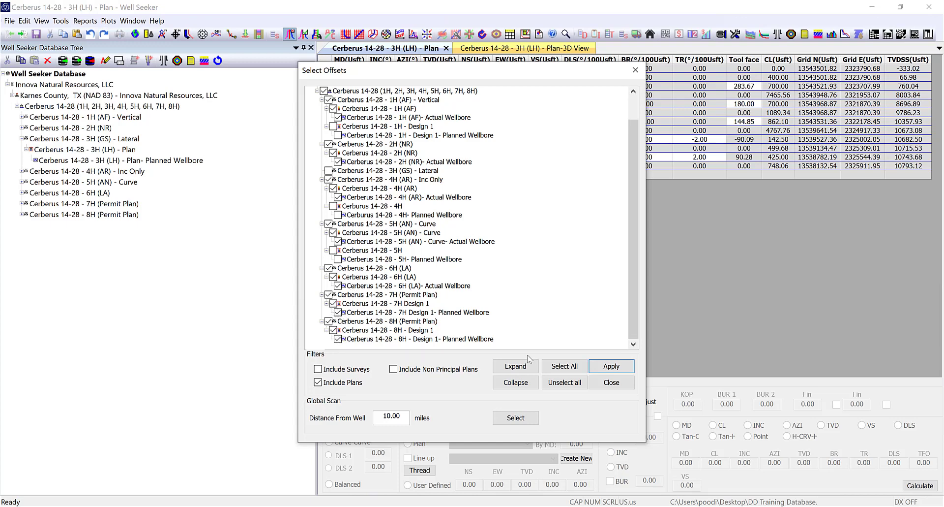
left_click(611, 366)
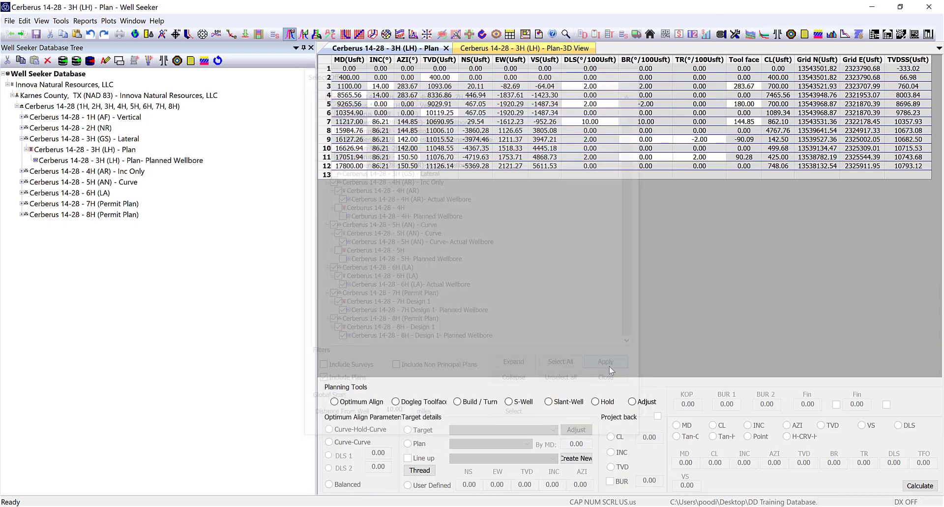
- Display the selected offset wells in the 3D view of the 3H plan
left_click(546, 49)
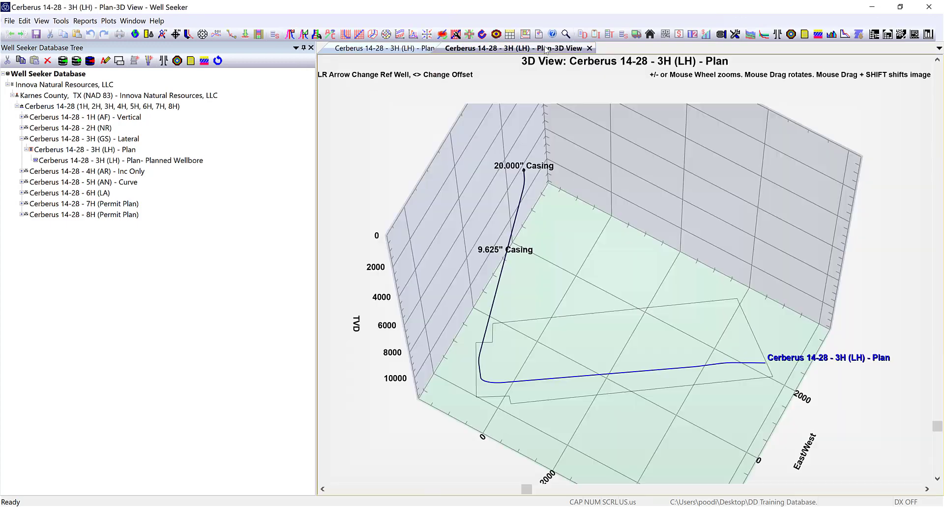
mouse_move(666, 223)
left_mouse_down()
mouse_move(679, 223)
mouse_move(665, 225)
left_mouse_up()
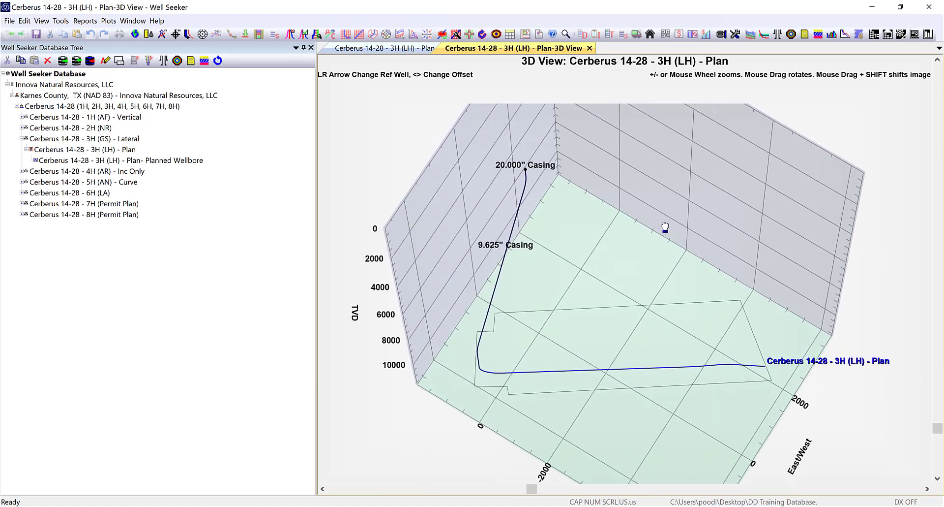
left_click(304, 36)
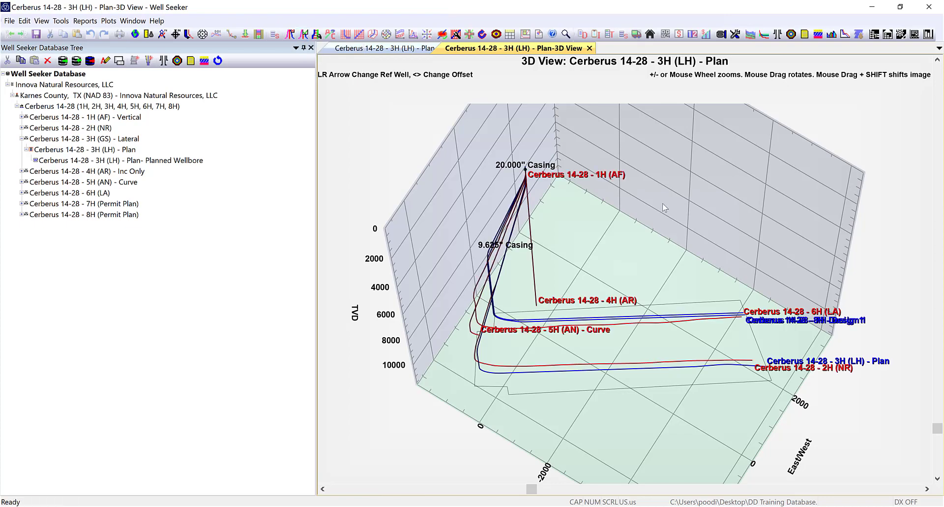
- Fly down the Cerberus 14-28 - 3H (LH) plan in the 3D view to the bottom of the well
left_click_drag(654, 226, 666, 242)
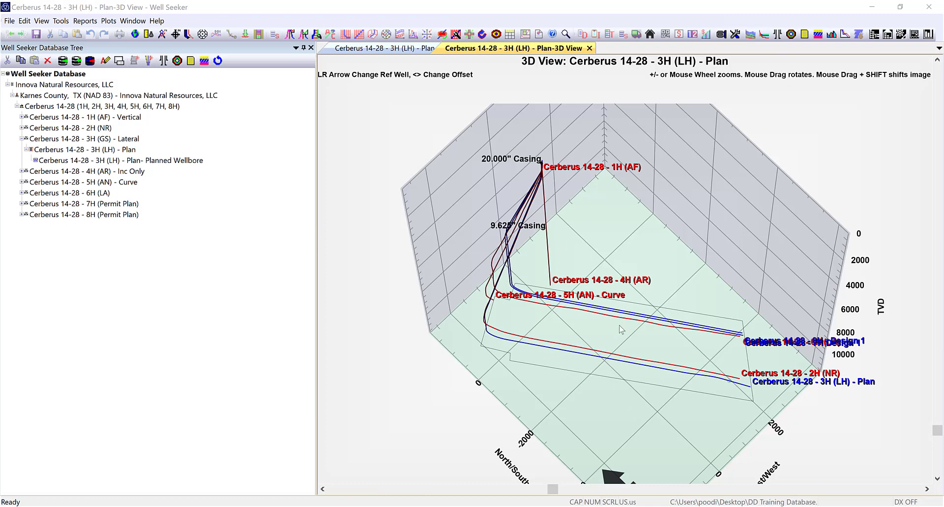
scroll(610, 339, "up", 4)
scroll(601, 347, "down", 4)
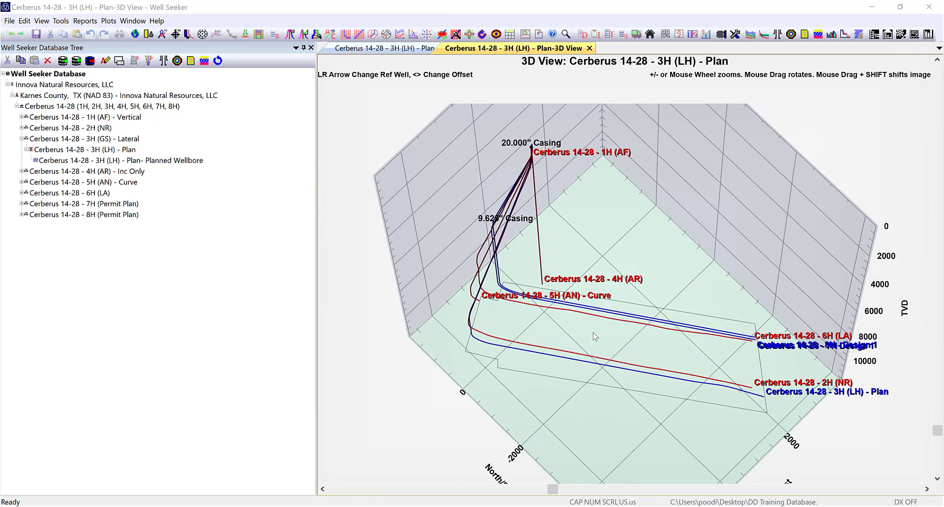
right_click(595, 336)
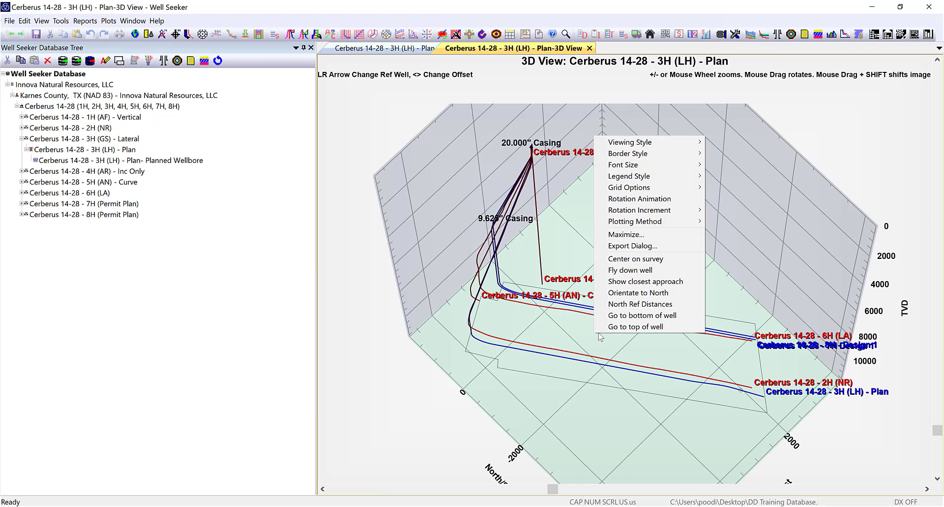
left_click(627, 269)
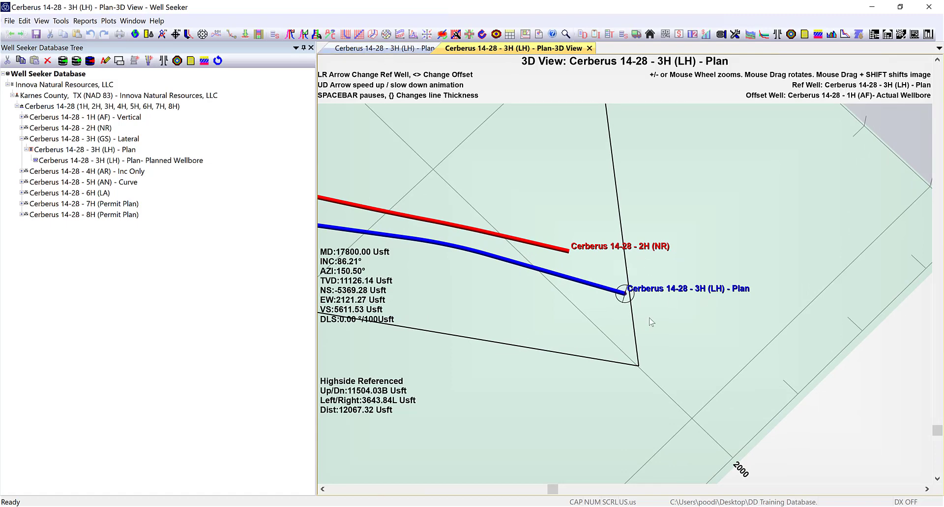
left_click_drag(641, 318, 596, 276)
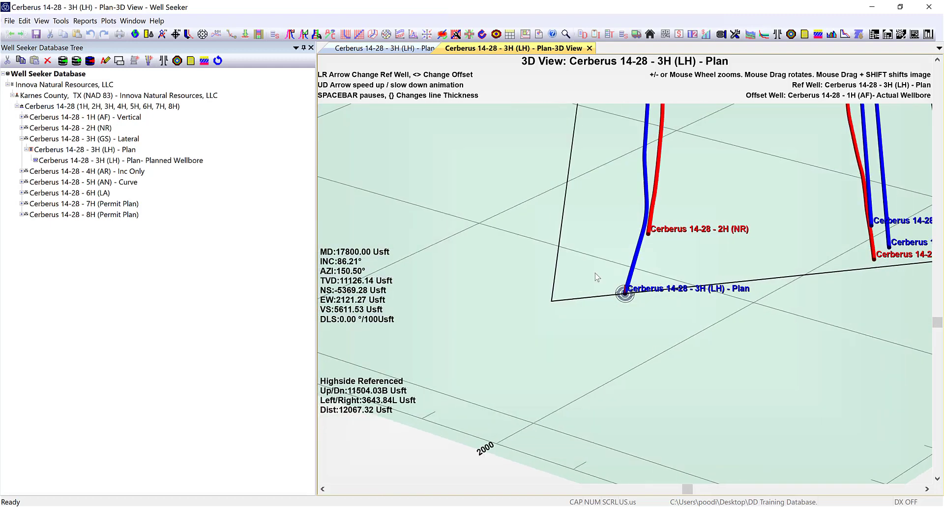
- Show the closest approach from the 3H plan to the offset well and inspect it from several angles
right_click(552, 341)
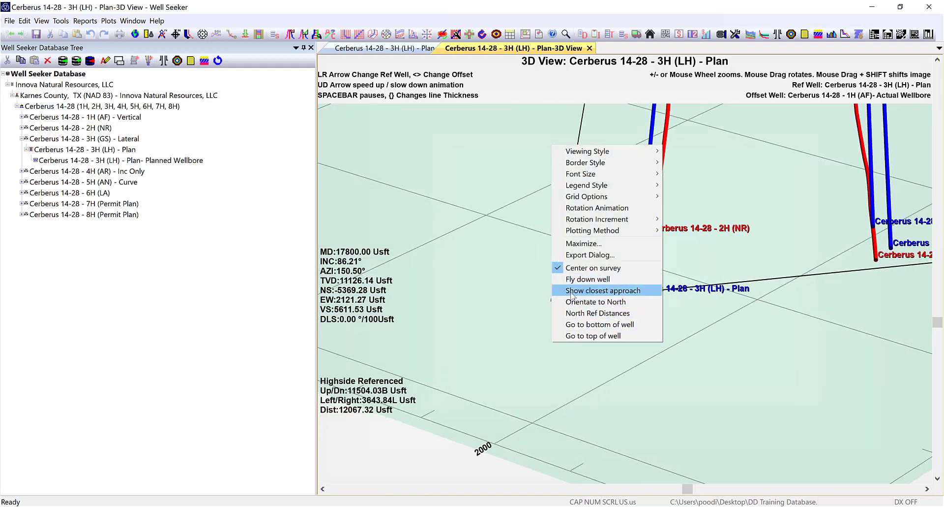
left_click(624, 294)
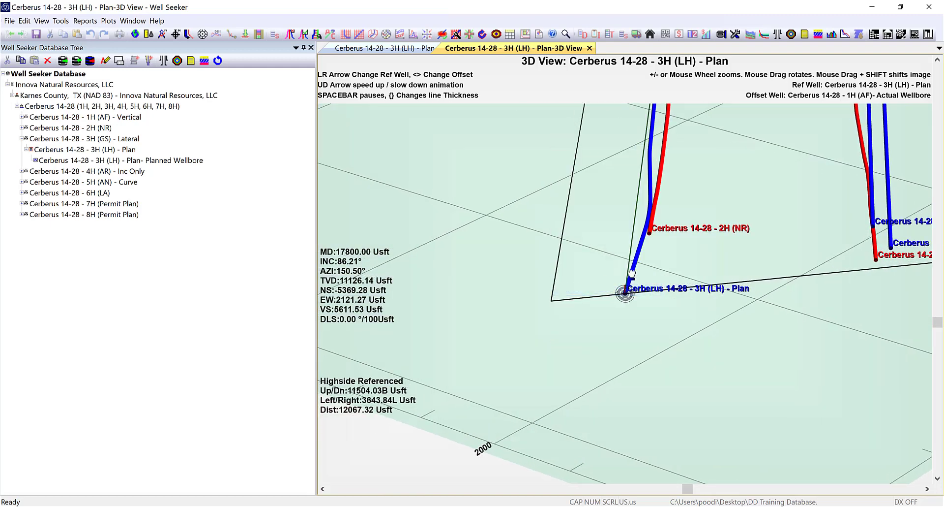
left_click_drag(629, 269, 619, 219)
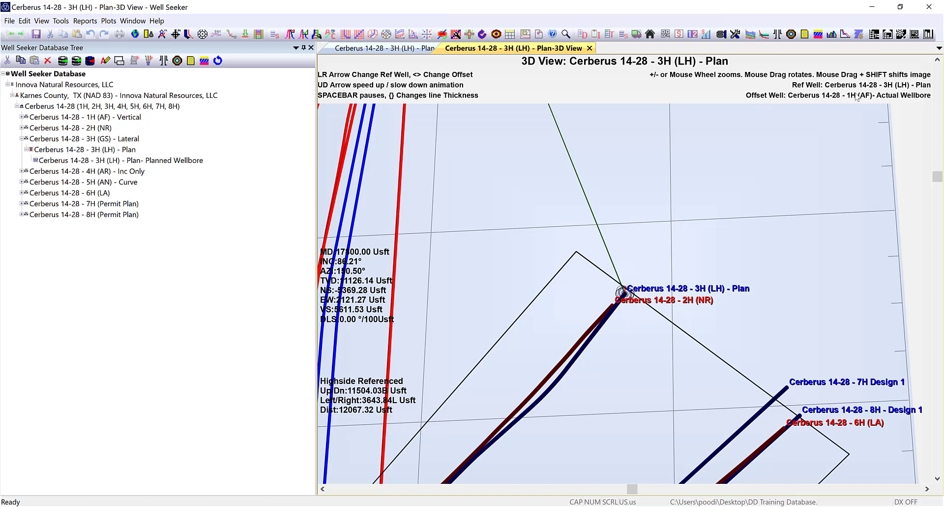
left_click_drag(616, 215, 612, 243)
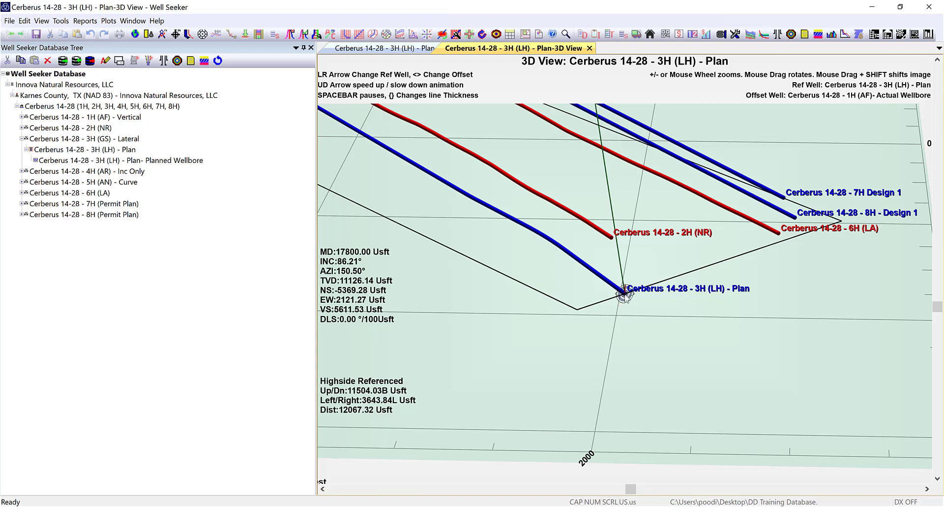
- Reduce the line thickness of the well paths around the bottom of the 3H plan
scroll(627, 297, "up", 7)
key("shift+bracketleft")
key("shift+bracketleft")
key("shift+bracketleft")
key("shift+bracketleft")
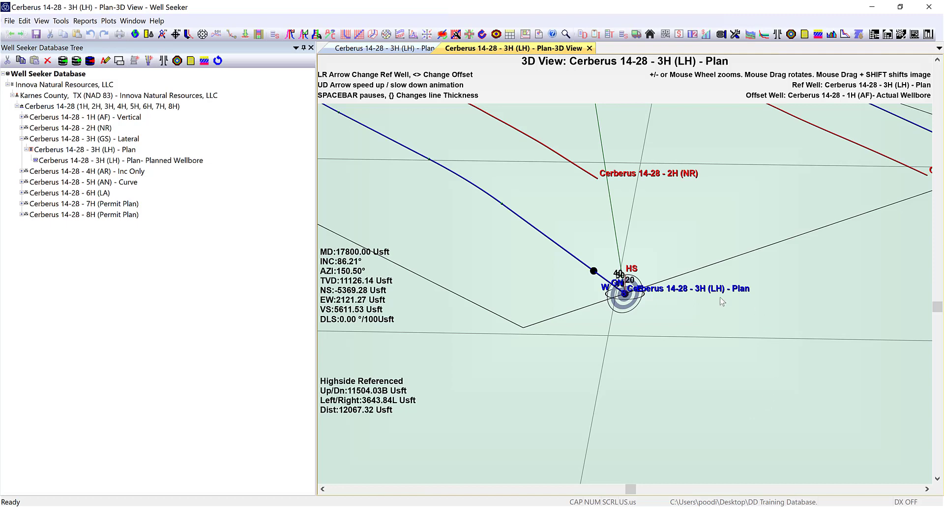
left_click_drag(722, 235, 725, 234)
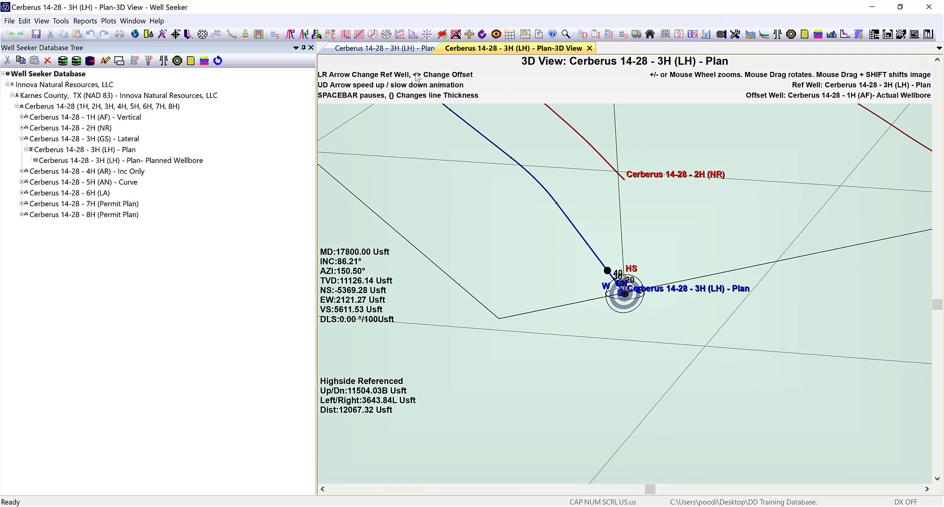
- Cycle the closest-approach offset through the other wells and settle on the Cerberus 14-28 - 2H (NR) actual wellbore
key("shift+period")
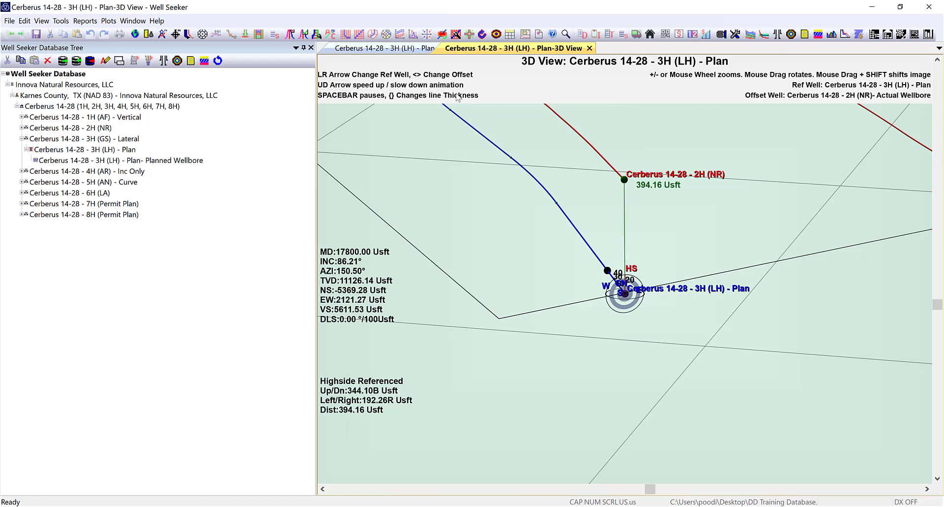
mouse_move(780, 196)
left_mouse_down()
mouse_move(788, 197)
mouse_move(784, 188)
left_mouse_up()
key("shift+period")
key("shift+period")
key("shift+period")
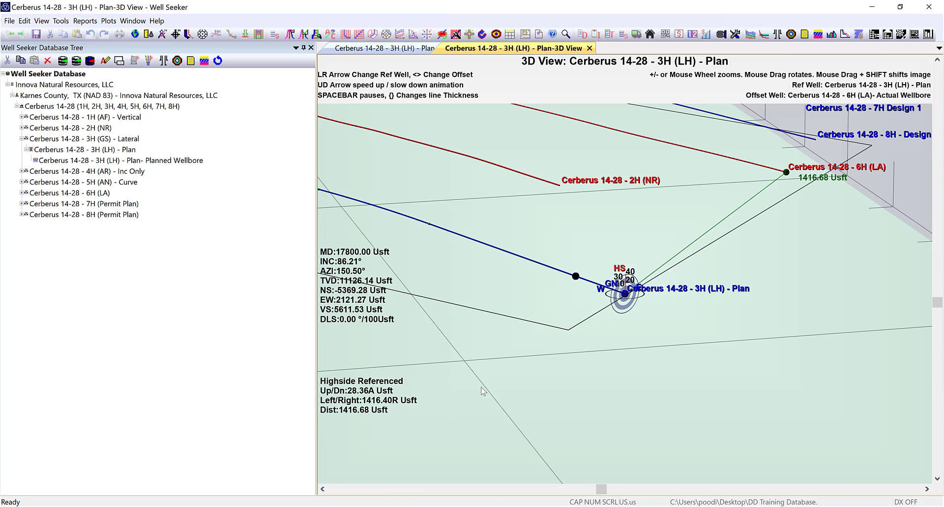
key("period")
key("period")
key("period")
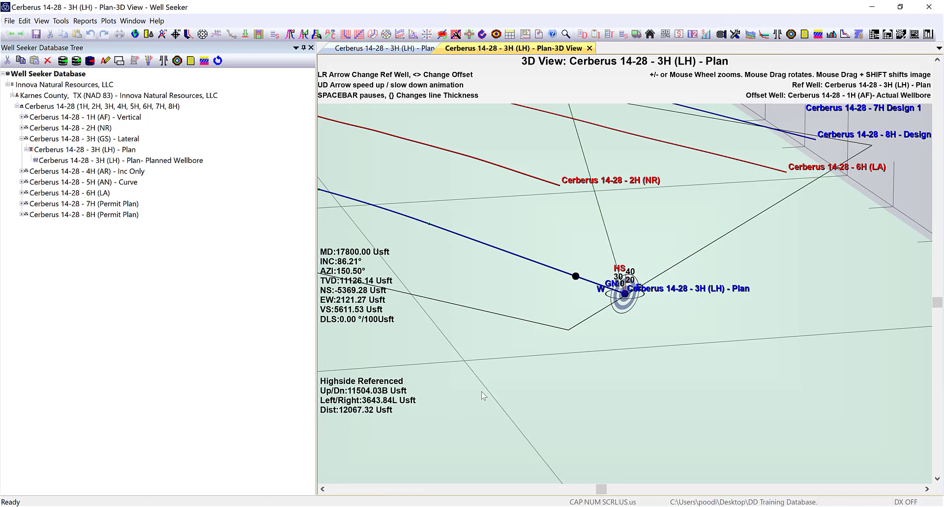
key("period")
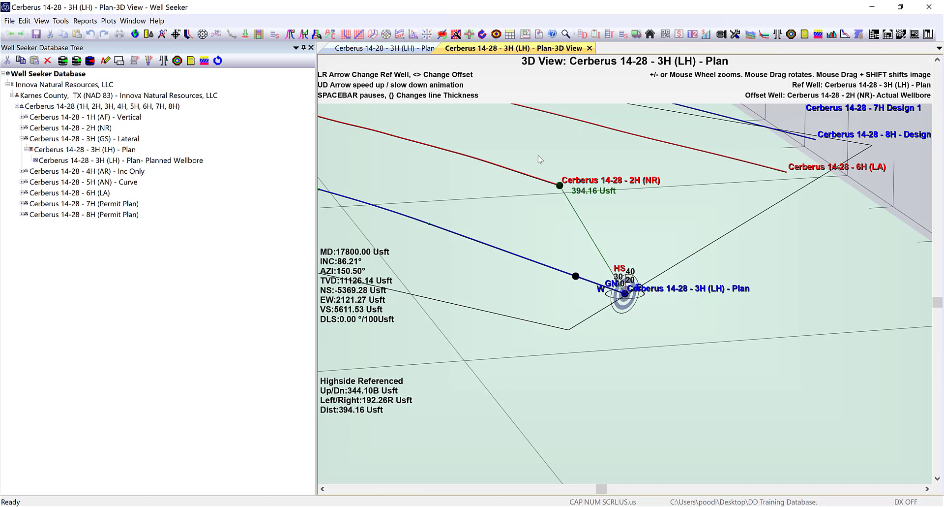
- Fly back up the 3H lateral from its bottom towards the curve, following its closest approach to the 2H well
mouse_move(621, 195)
left_mouse_down()
mouse_move(596, 186)
mouse_move(598, 178)
mouse_move(618, 194)
left_mouse_up()
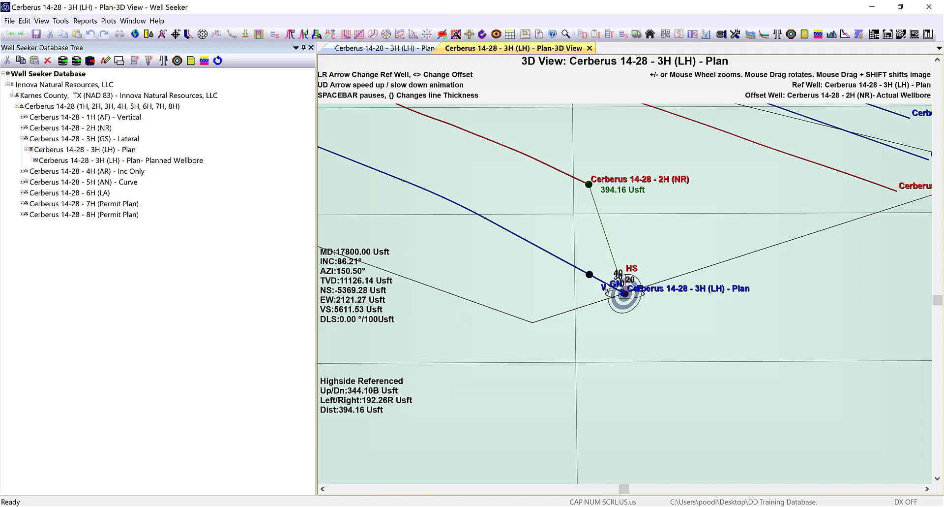
key("Down")
key("Down")
key("Down")
key("Down")
key("Down")
key("Down")
key("Down")
key("Down")
key("Down")
key("Down")
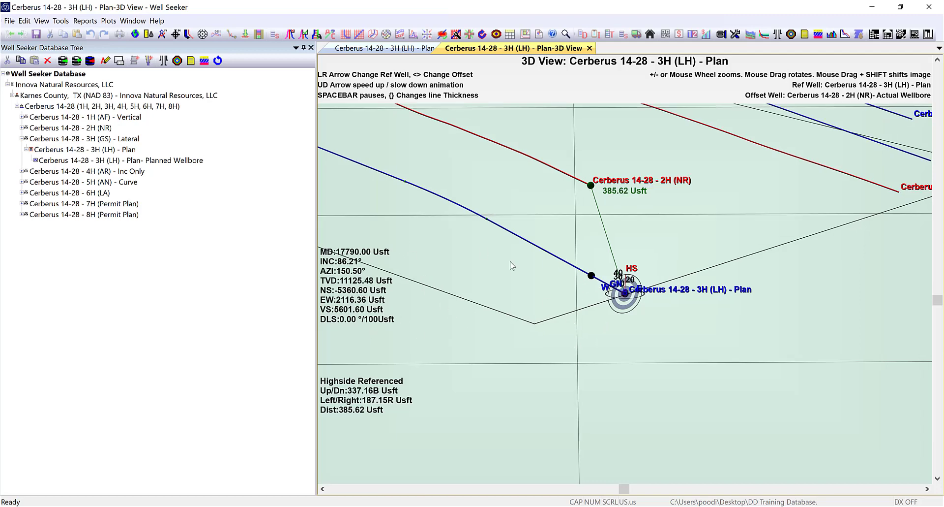
key("Down")
key("Down")
key("Down")
key("Down")
key("Down")
key("Down")
key("Down")
key("Down")
key("Down")
key("Down")
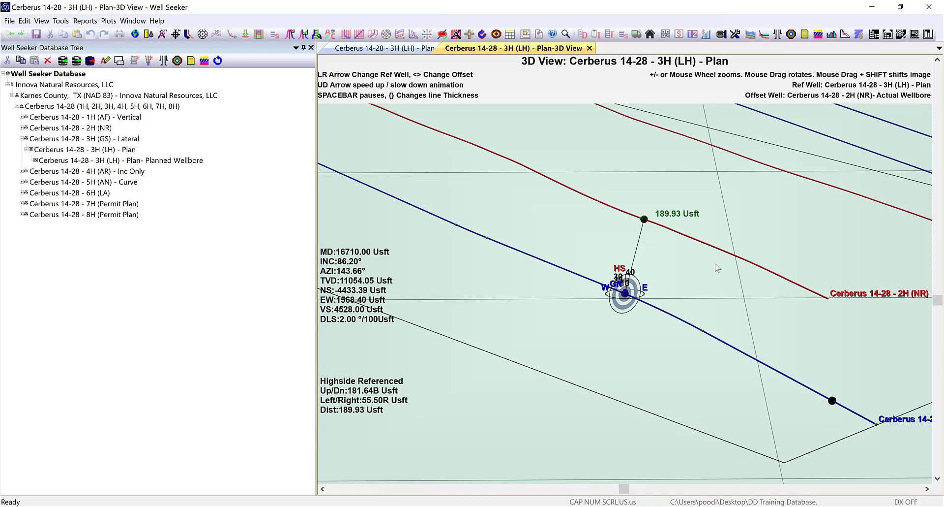
key("Down")
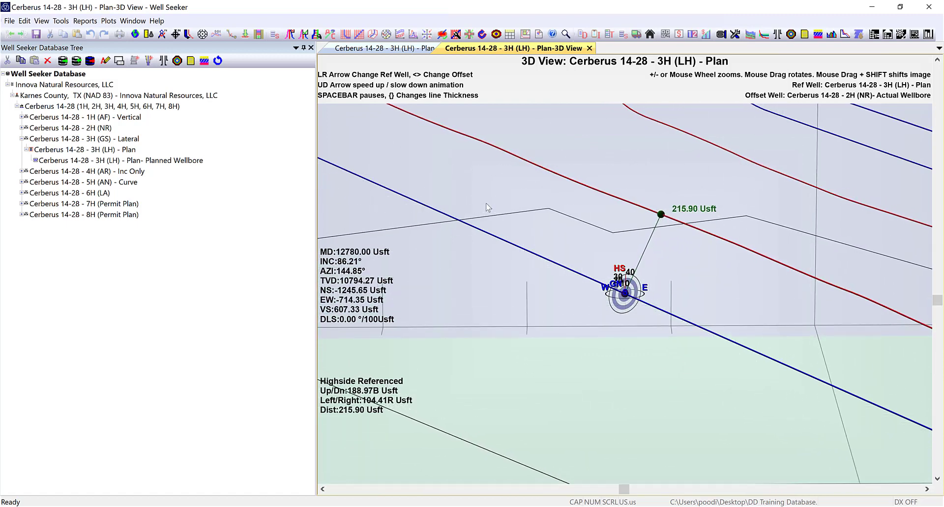
mouse_move(497, 199)
left_mouse_down()
mouse_move(525, 177)
mouse_move(564, 183)
mouse_move(527, 211)
mouse_move(490, 205)
left_mouse_up()
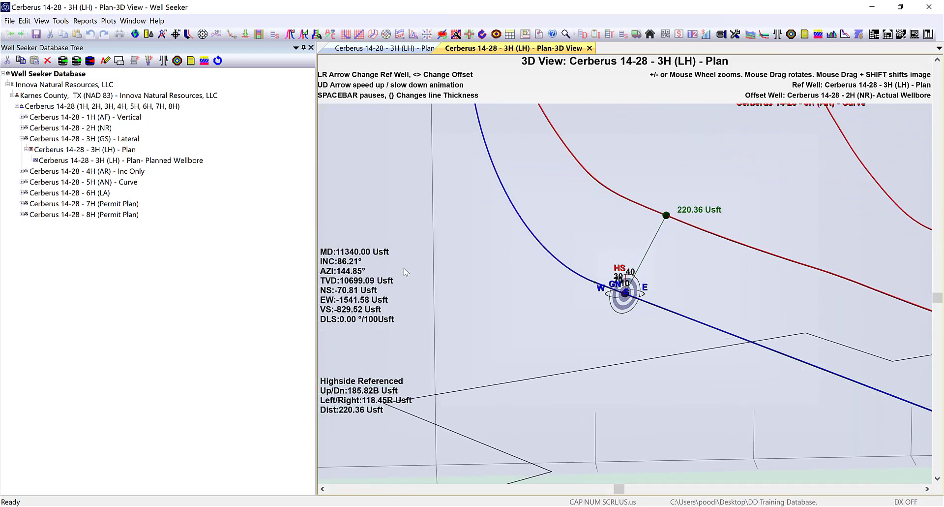
- Jump to the top of the 3H well, go to its bottom and return to the top
right_click(524, 143)
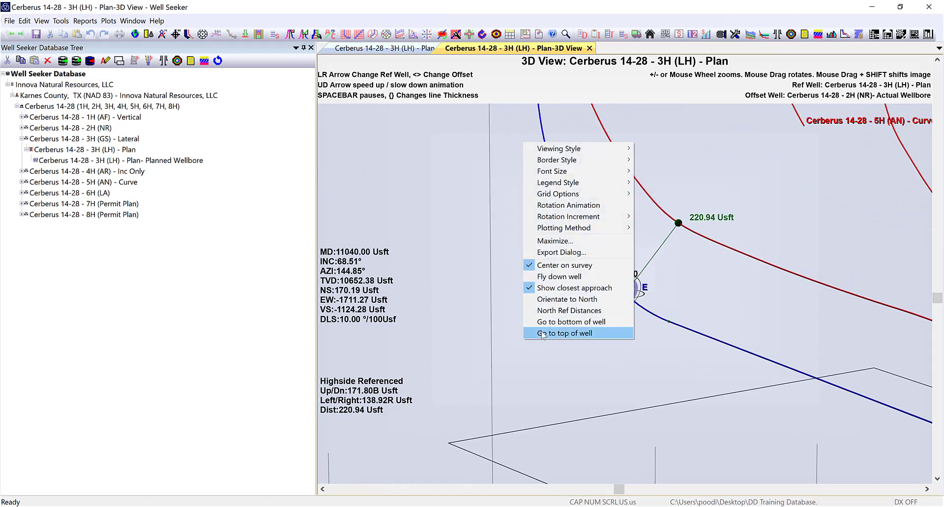
left_click(543, 334)
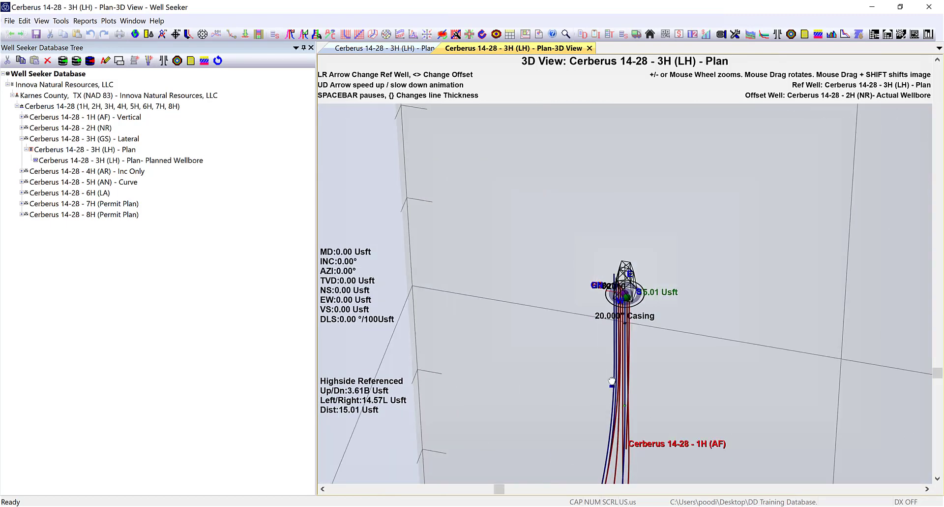
right_click(769, 355)
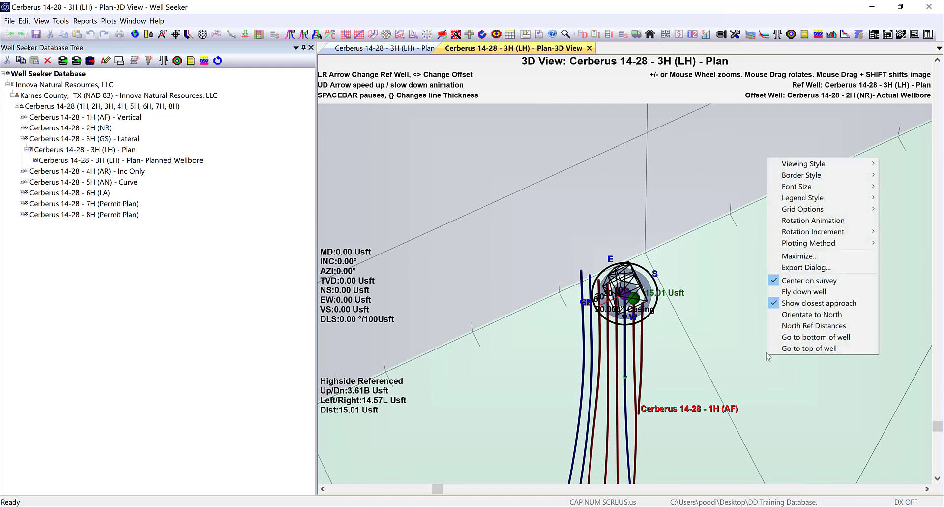
left_click(790, 340)
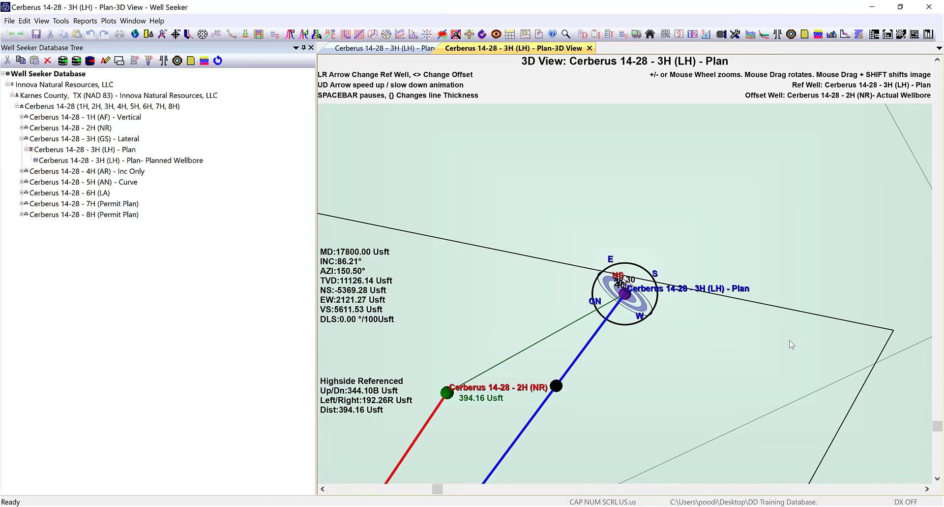
right_click(792, 344)
left_click(809, 340)
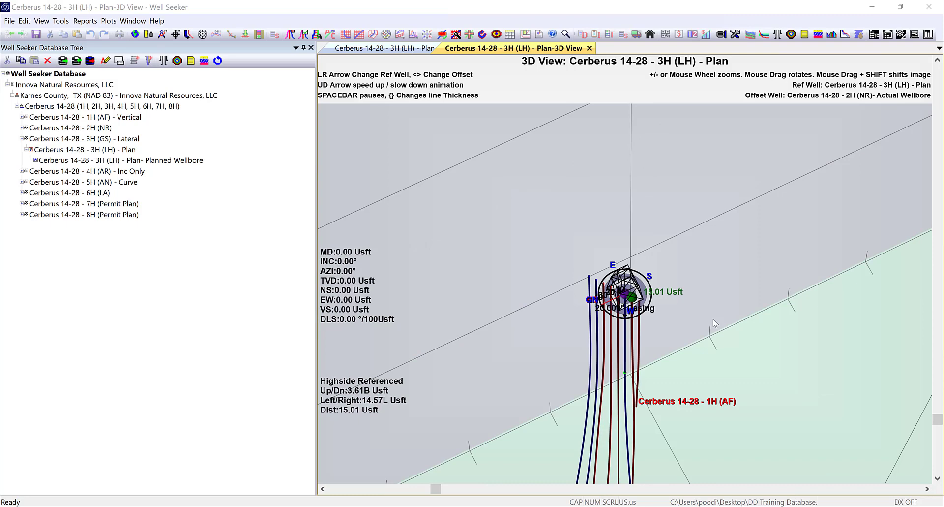
- Fly down the 3H plan from surface to 2600 usft MD and examine the compass directions and closest approach to 2H
scroll(716, 332, "down", 7)
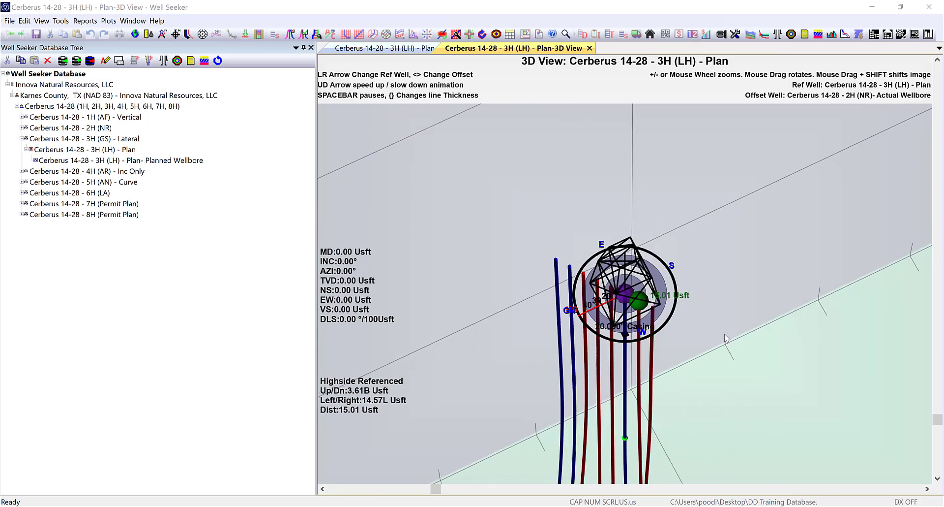
scroll(723, 334, "up", 2)
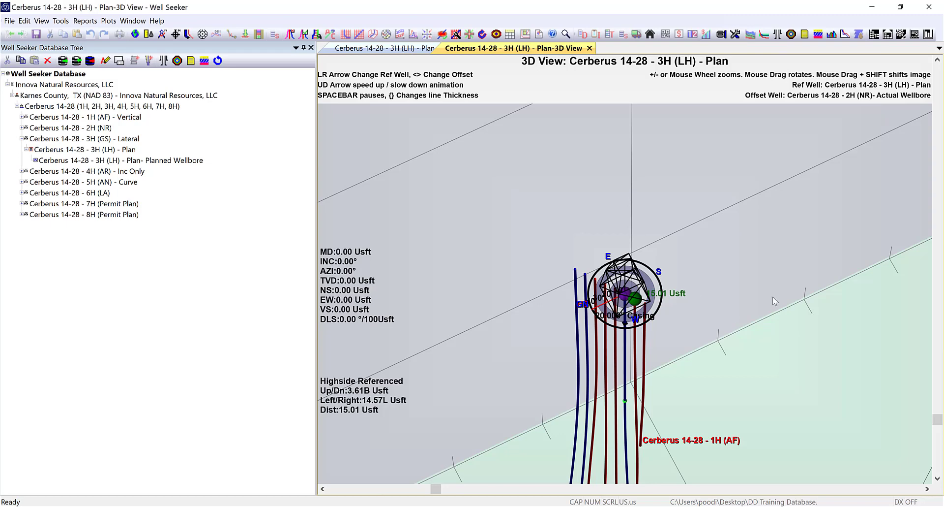
left_click_drag(771, 296, 707, 318)
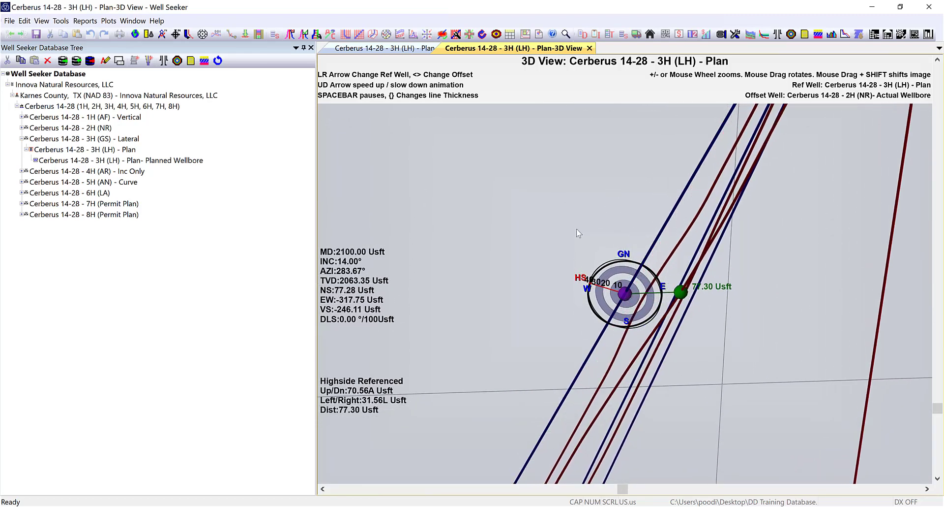
left_click_drag(618, 283, 564, 300)
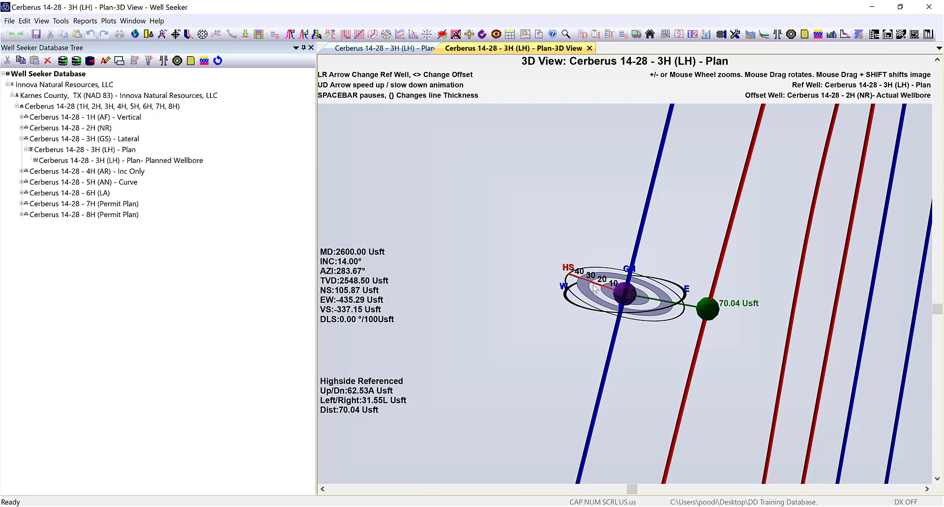
mouse_move(598, 288)
left_mouse_down()
mouse_move(608, 298)
mouse_move(614, 286)
left_mouse_up()
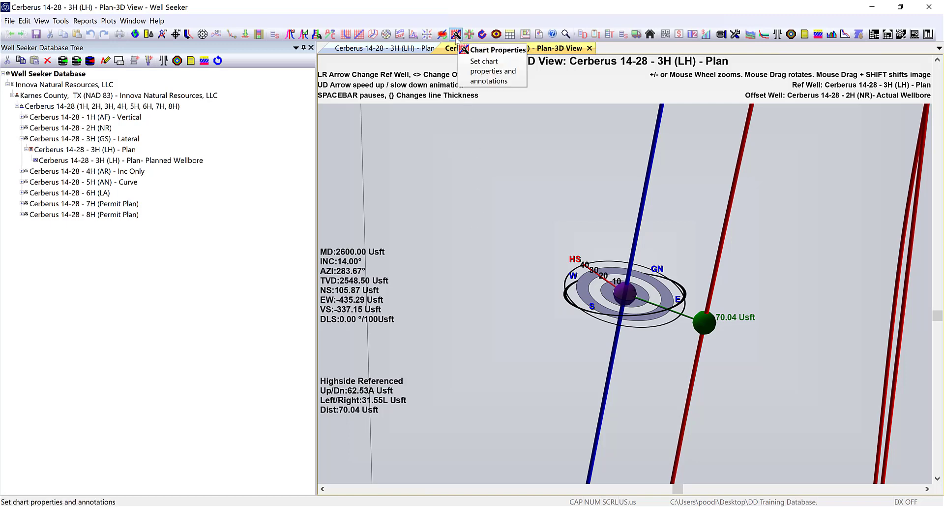
- Set both the survey spheres and the fly-down spheres to Small in the 3D chart properties
double_click(470, 255)
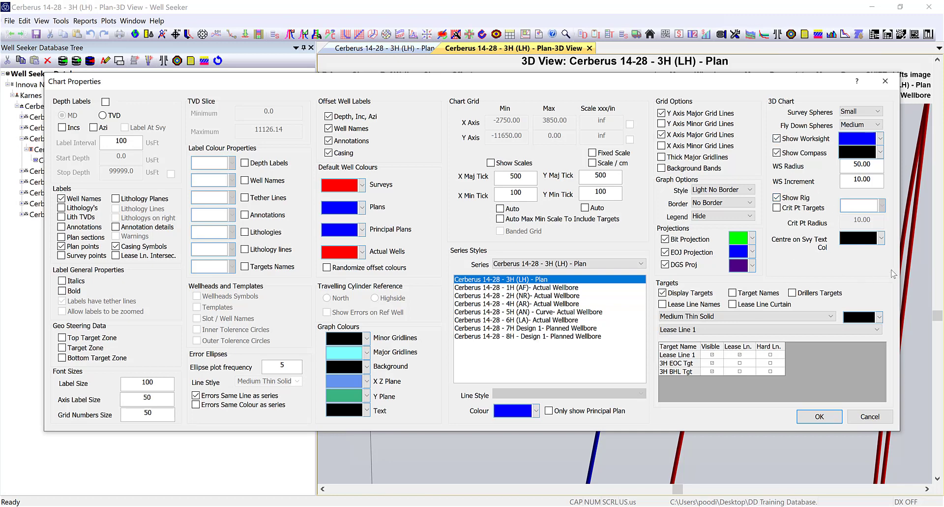
left_click(856, 113)
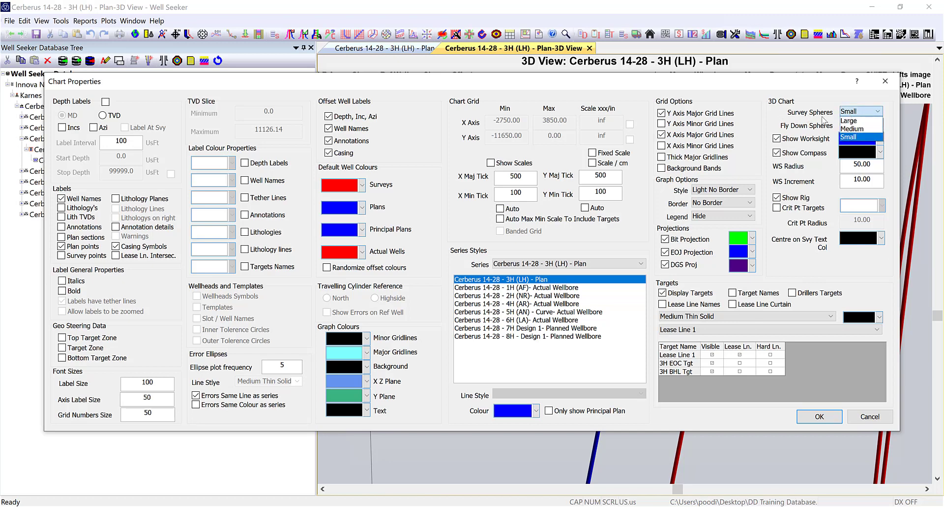
left_click(851, 136)
left_click(861, 125)
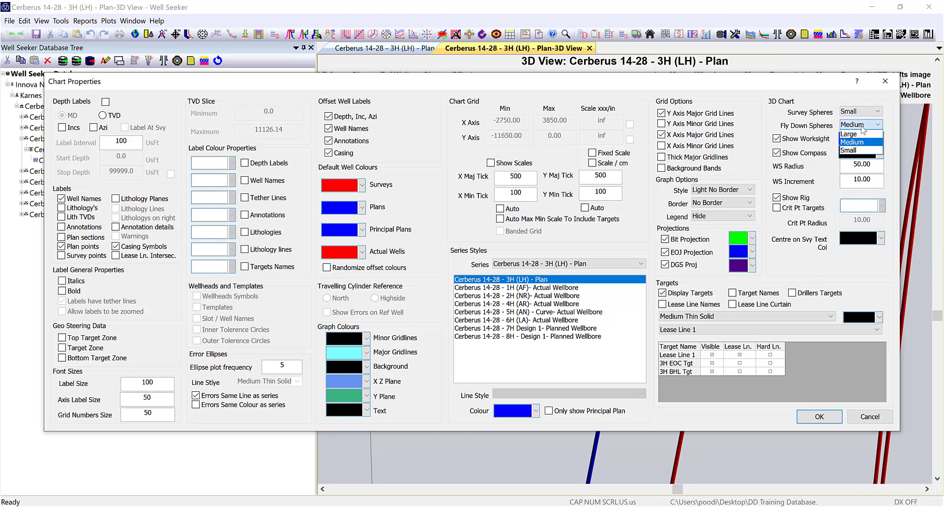
left_click(850, 150)
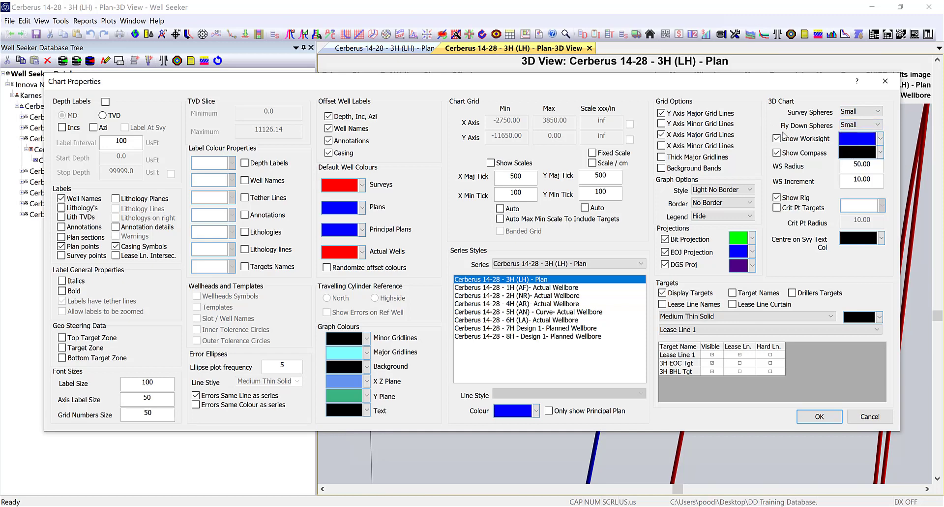
- Set the worksight radius to 25 and the worksight increment to 5
left_click(881, 139)
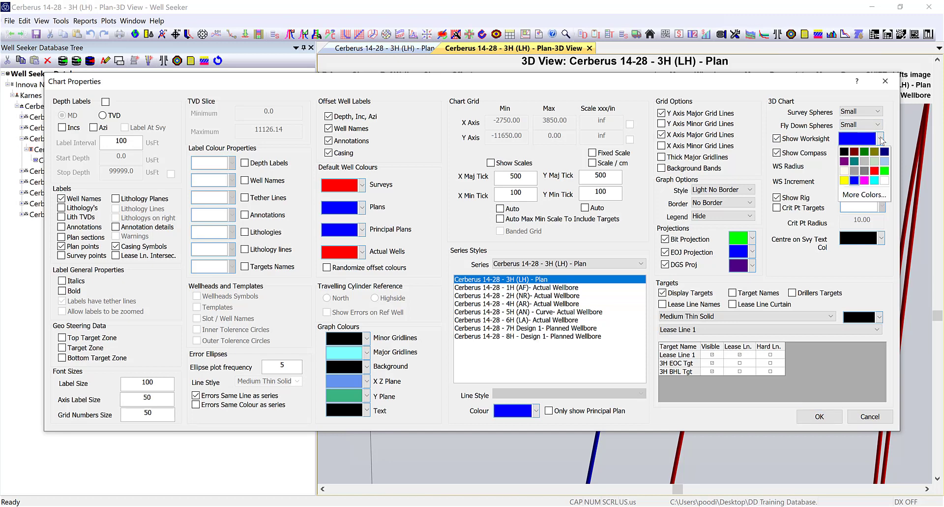
left_click(882, 139)
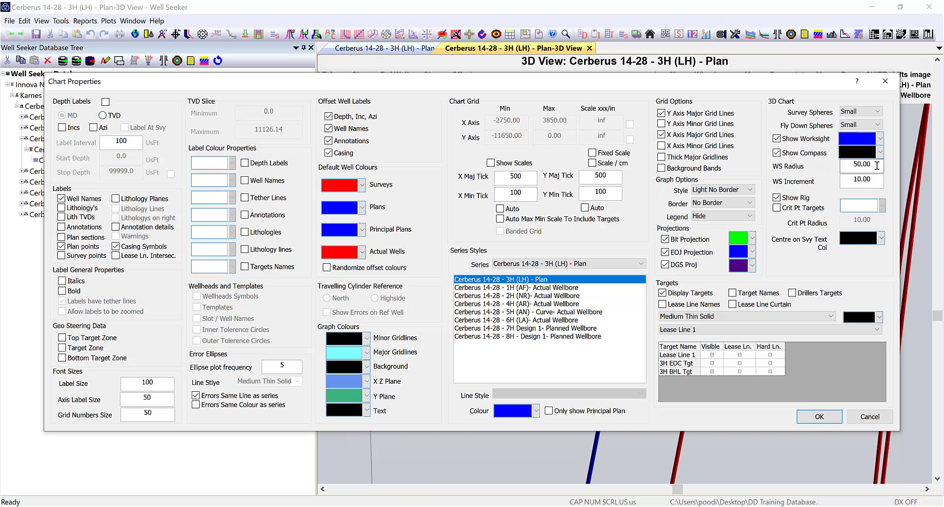
left_click_drag(876, 167, 788, 177)
type("25")
key("Tab")
type("5")
left_click_drag(736, 81, 743, 478)
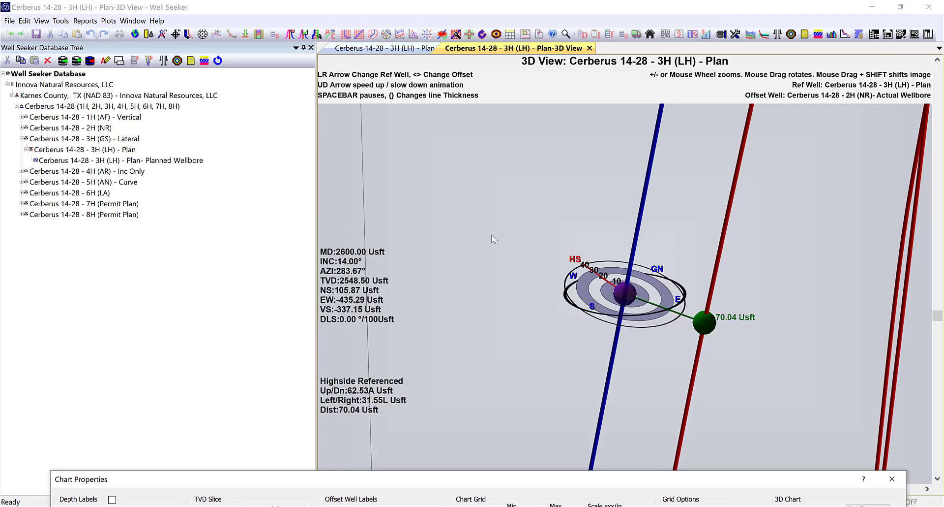
left_click_drag(601, 481, 598, 86)
- Set the centre-on-survey text colour to white, apply the chart properties and inspect the resized worksight up close
left_click(887, 240)
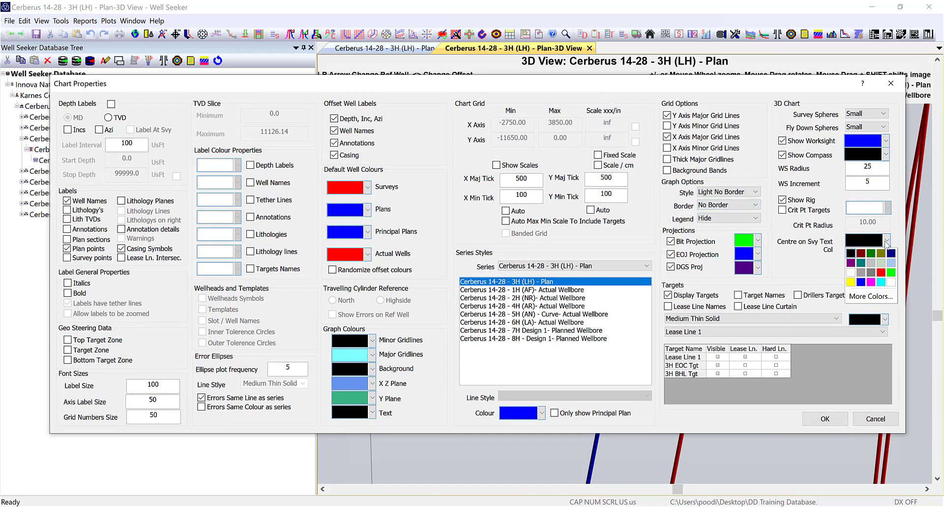
left_click(892, 281)
left_click(826, 421)
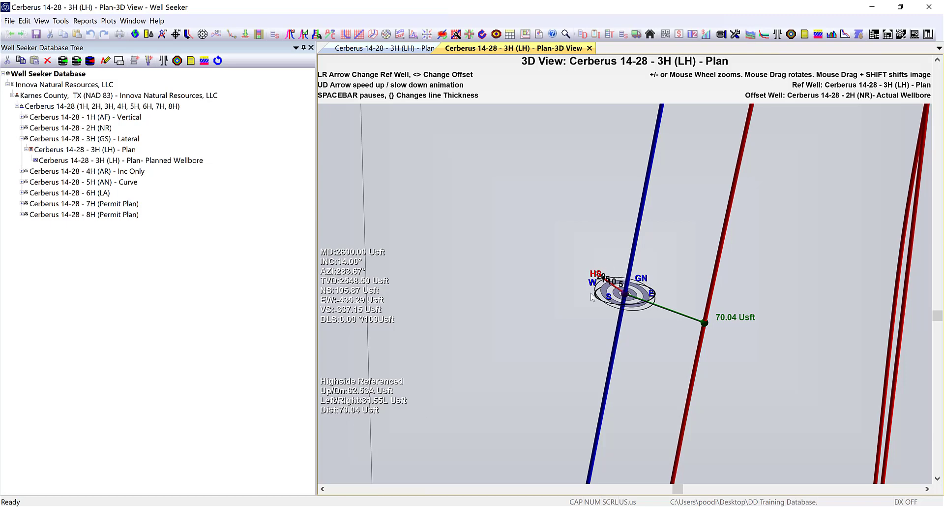
scroll(604, 270, "up", 5)
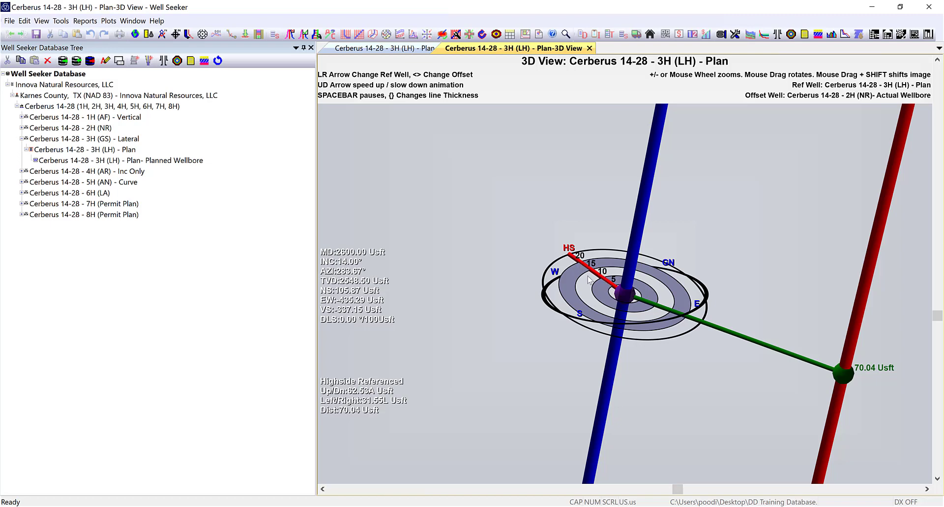
left_click_drag(717, 274, 737, 279)
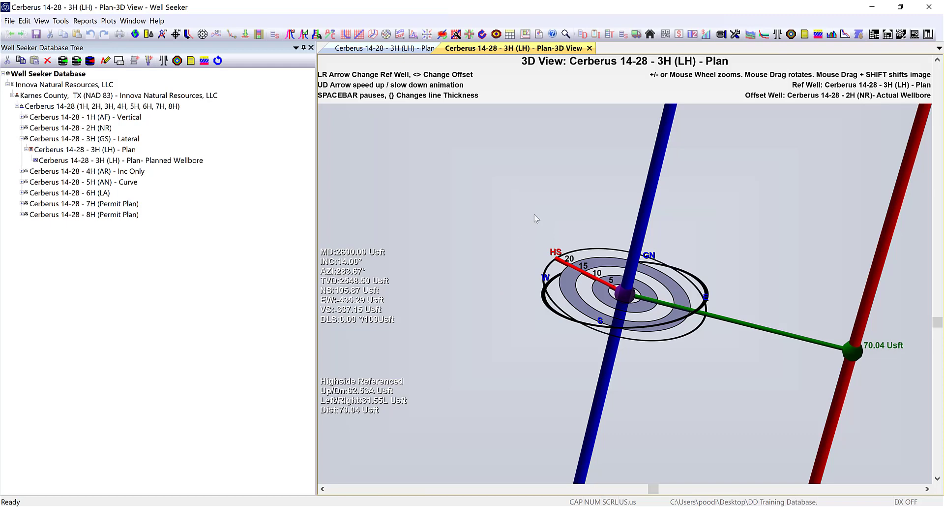
- Review the chart defaults for offsets, targets and 3D plots, including sphere, worksight and rig options, without changing any
left_click(108, 21)
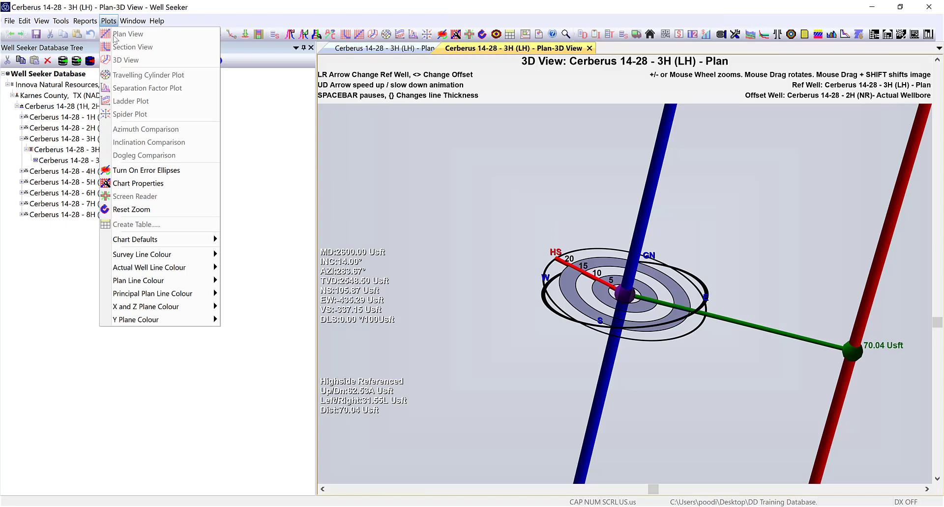
mouse_move(124, 241)
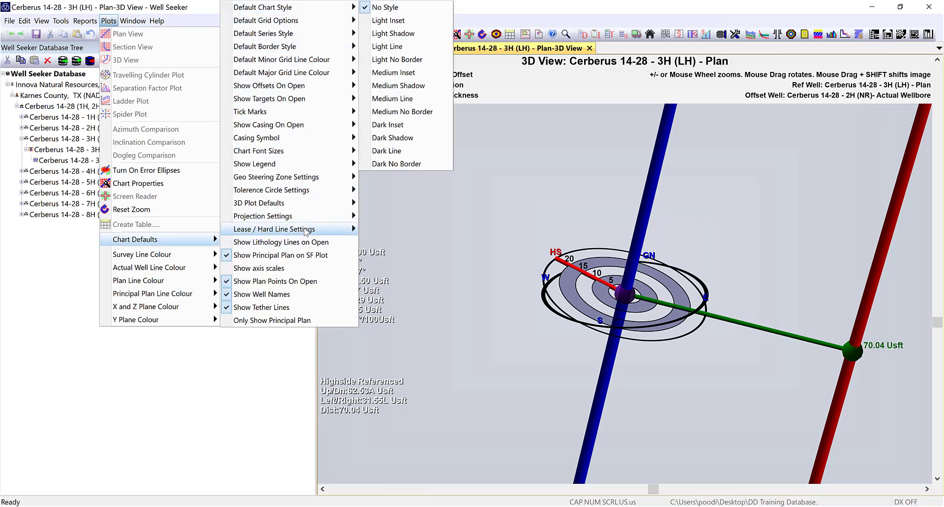
mouse_move(294, 86)
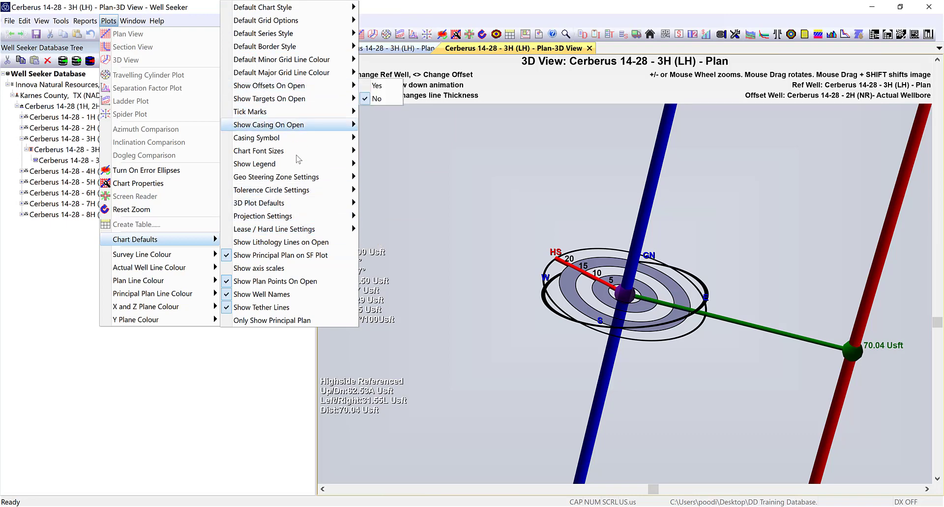
mouse_move(298, 190)
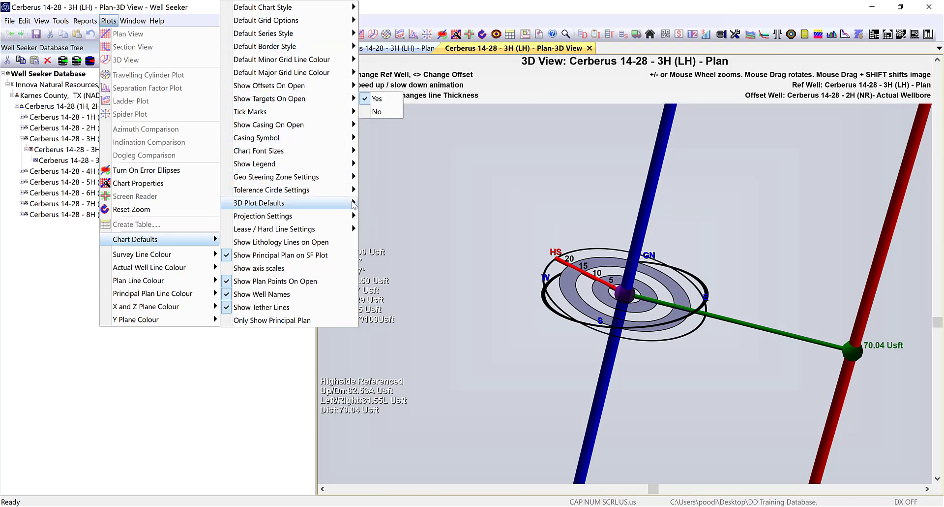
mouse_move(326, 204)
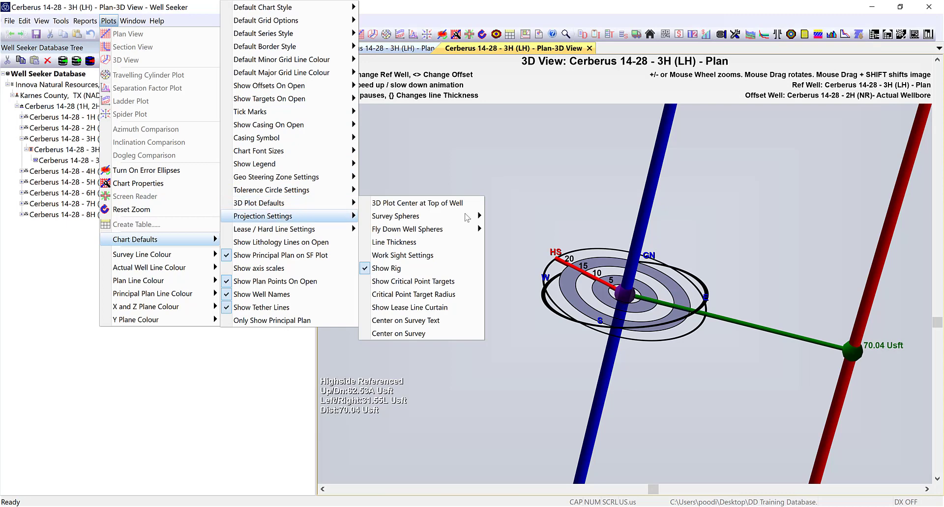
left_click(573, 151)
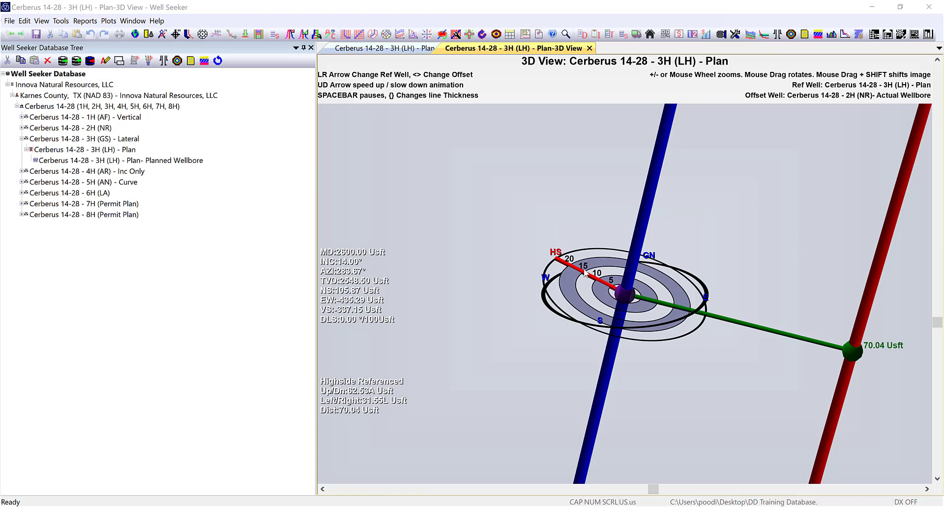
- Rotate around the worksight at 2600 usft MD to examine the high side and compass directions from above
left_click_drag(771, 296, 761, 333)
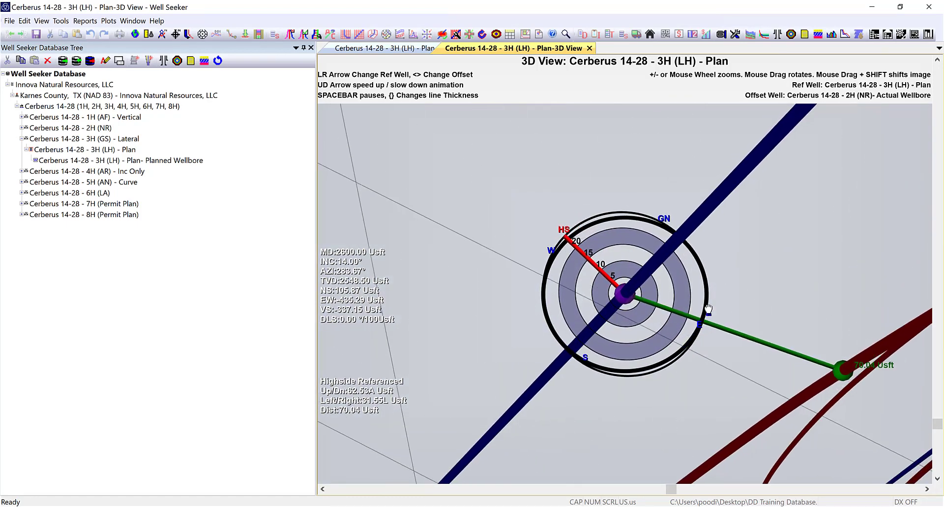
left_click_drag(709, 309, 606, 284)
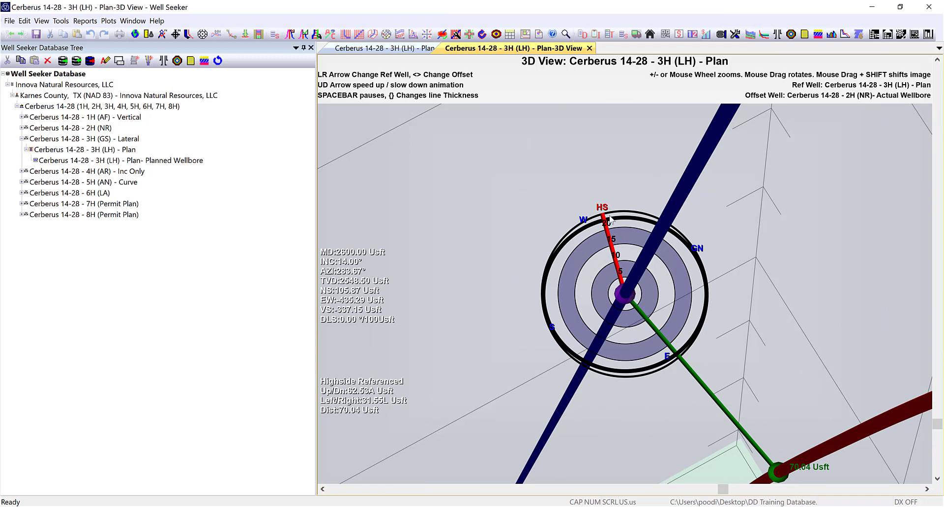
left_click_drag(741, 300, 755, 242)
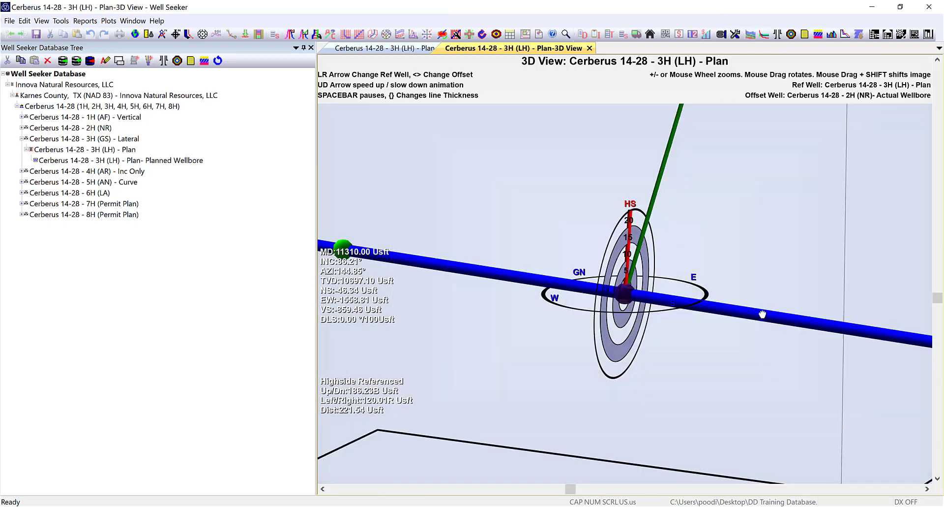
- Examine the worksight, compass and closest approach to 2H from several angles at 11310 usft MD on the 3H plan
left_click_drag(762, 313, 731, 345)
scroll(760, 325, "up", 4)
scroll(760, 327, "down", 2)
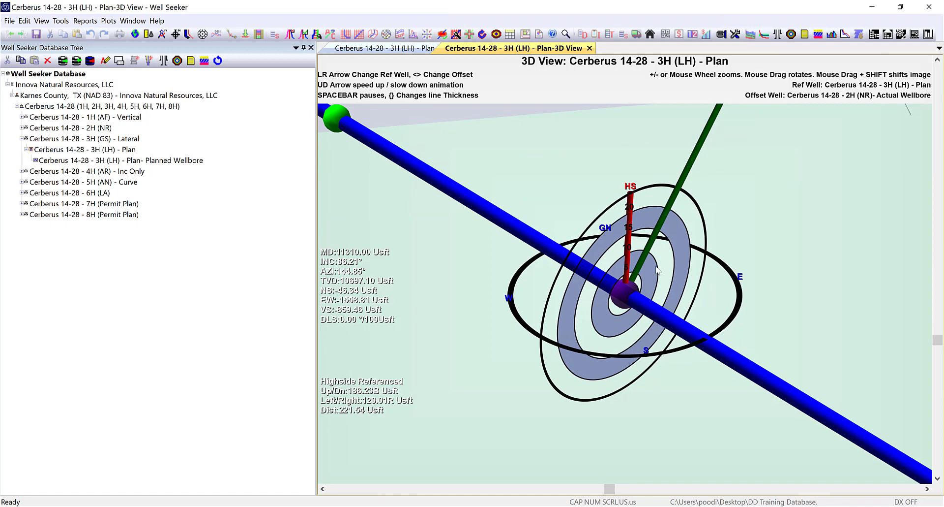
left_click_drag(711, 325, 785, 302)
scroll(768, 308, "down", 10)
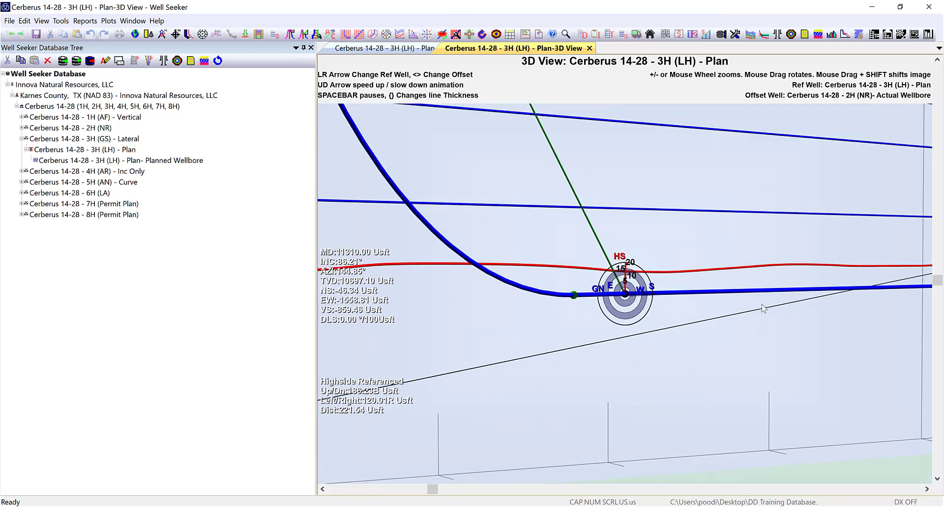
left_click_drag(711, 301, 723, 320)
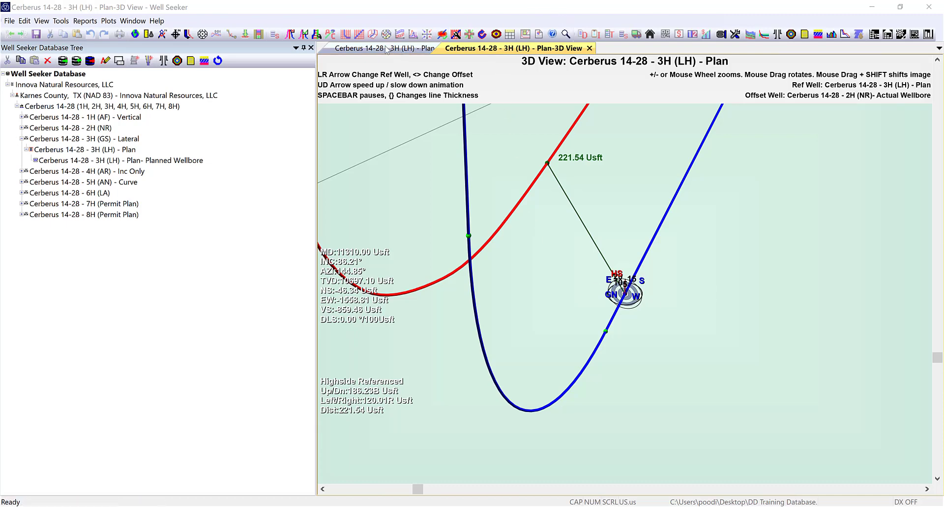
- Create the separation factor plot for the 3H plan and read the lowest dip with the screen reader
left_click(369, 49)
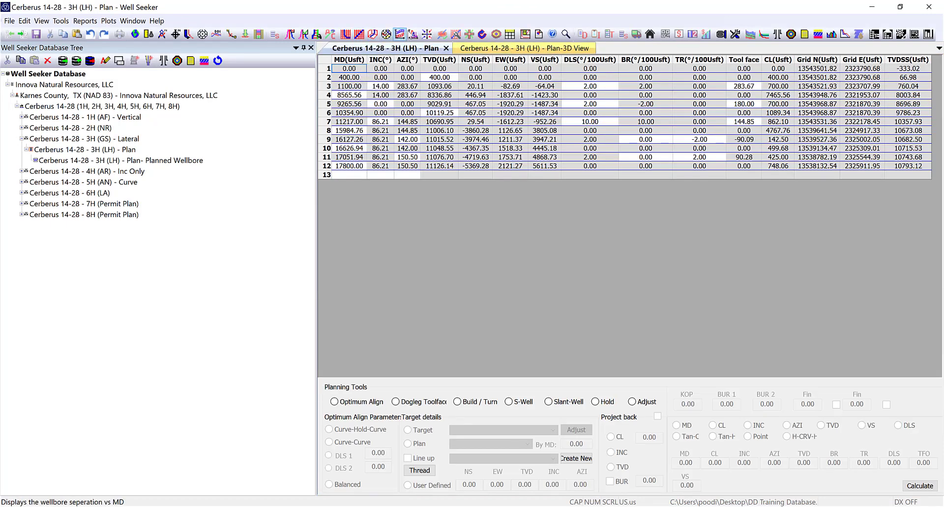
left_click(414, 34)
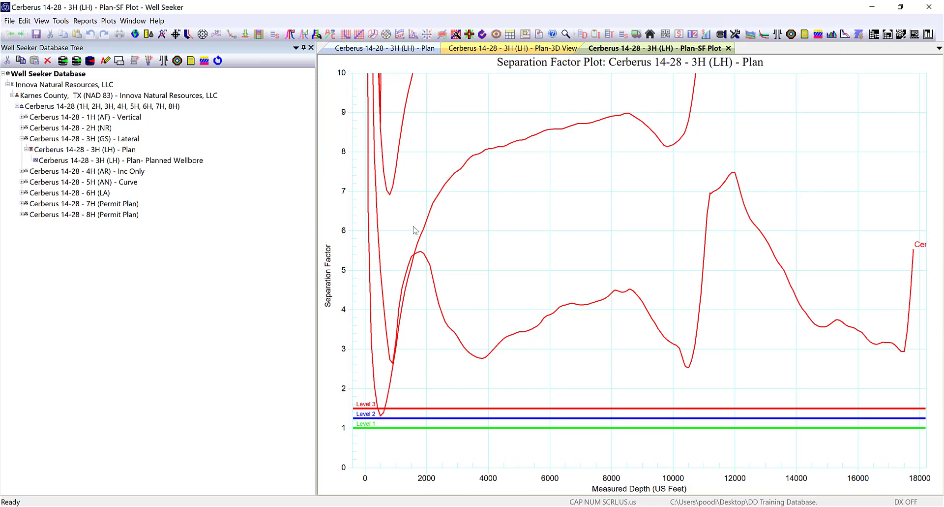
left_click(470, 34)
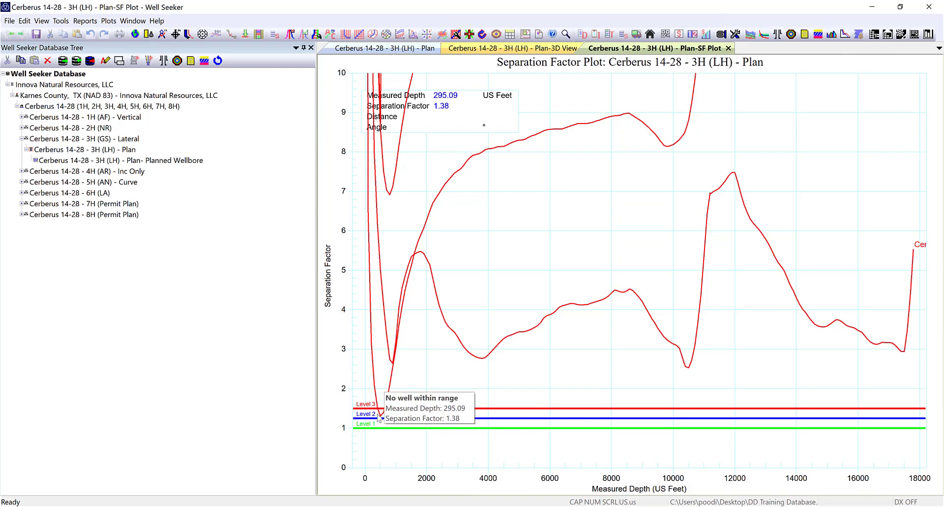
- Return to the 3D view, go to the top of the 3H well and fly down to 450 usft MD
left_click(530, 49)
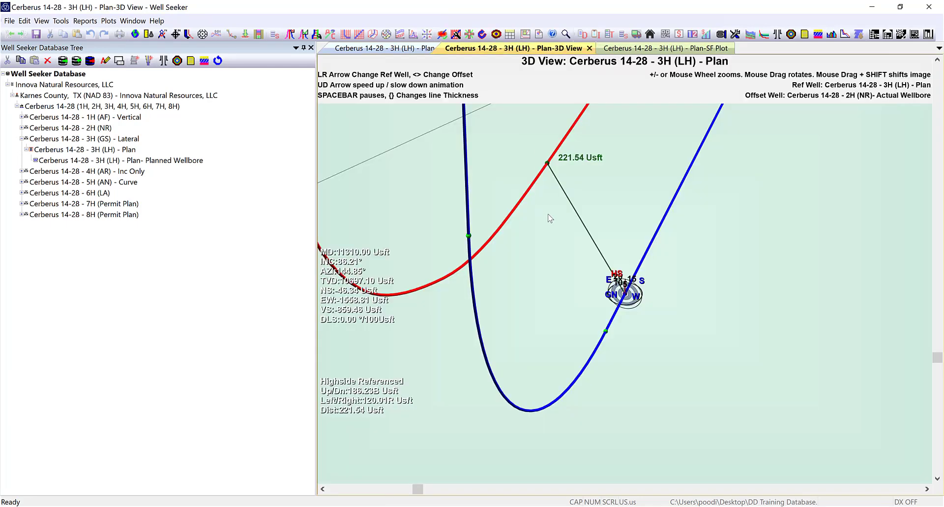
right_click(556, 218)
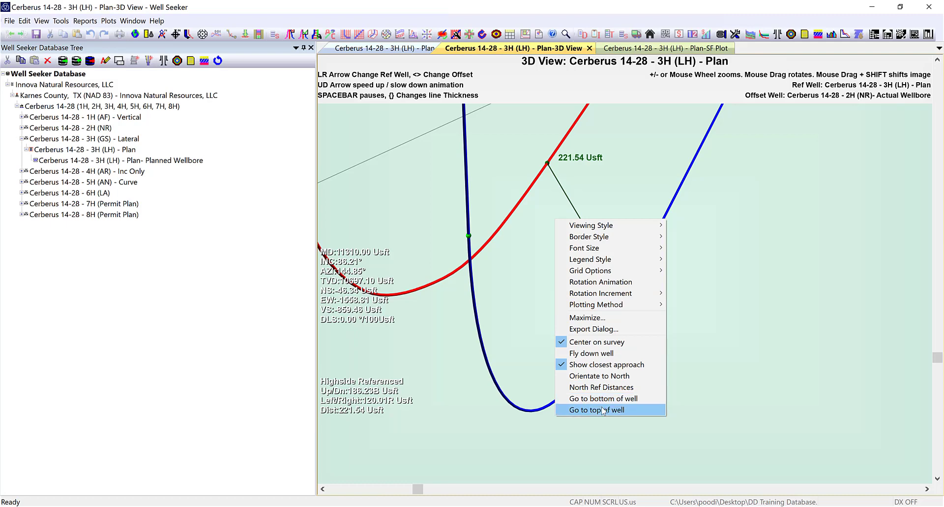
left_click(605, 409)
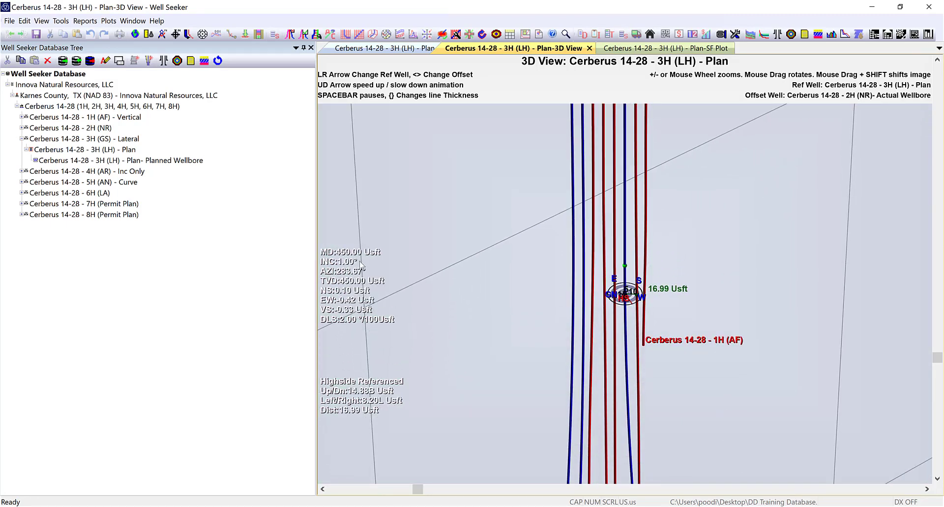
- Set the centre-on-survey text colour to black in the 3D chart properties and apply it
double_click(458, 294)
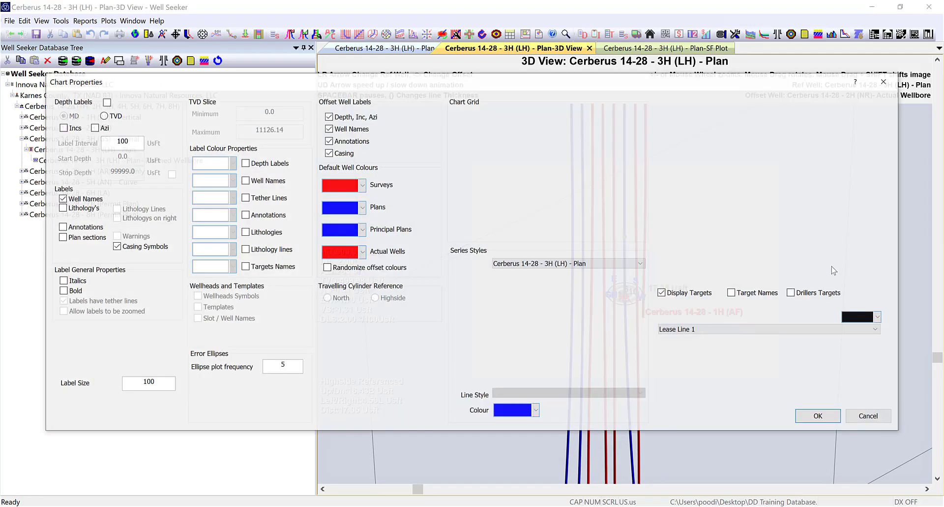
left_click(881, 238)
left_click(846, 251)
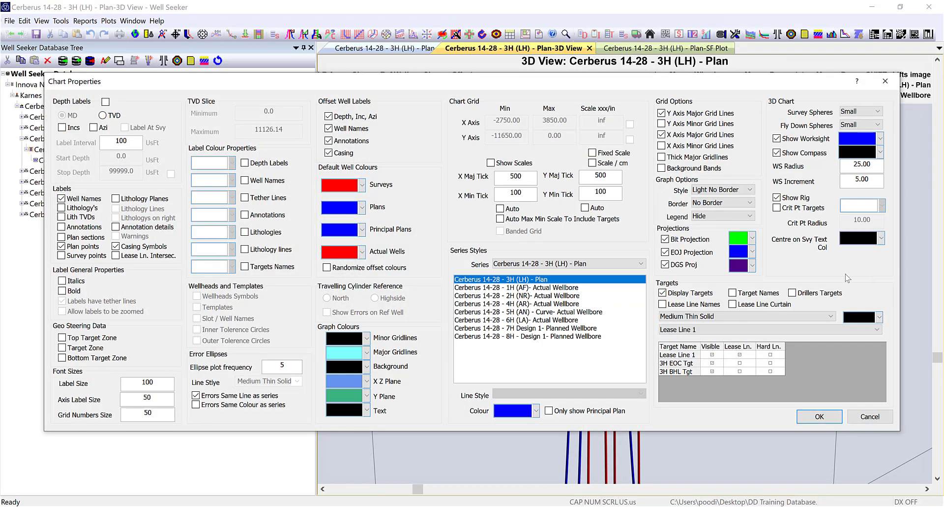
left_click(835, 414)
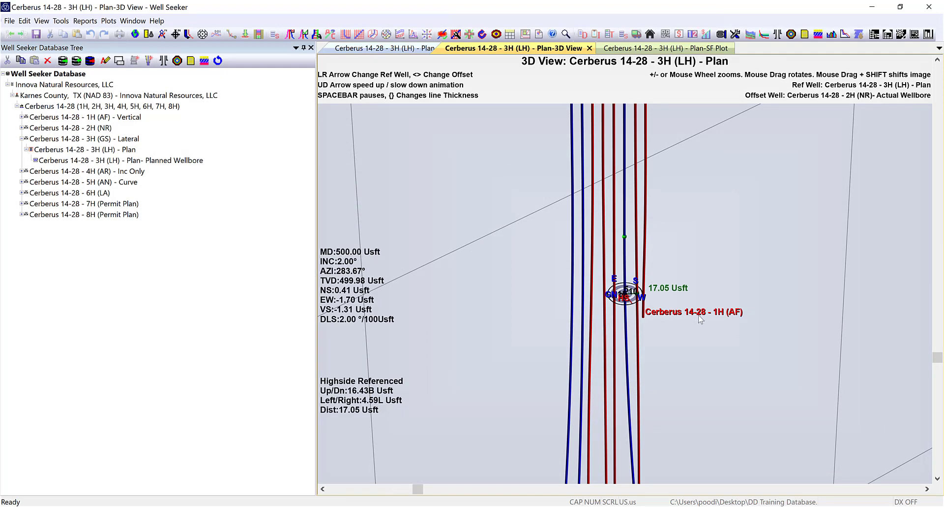
- Switch the offset well to Cerberus 14-28 - 4H (AR) and examine its closest approach at 500 usft MD
key("greater")
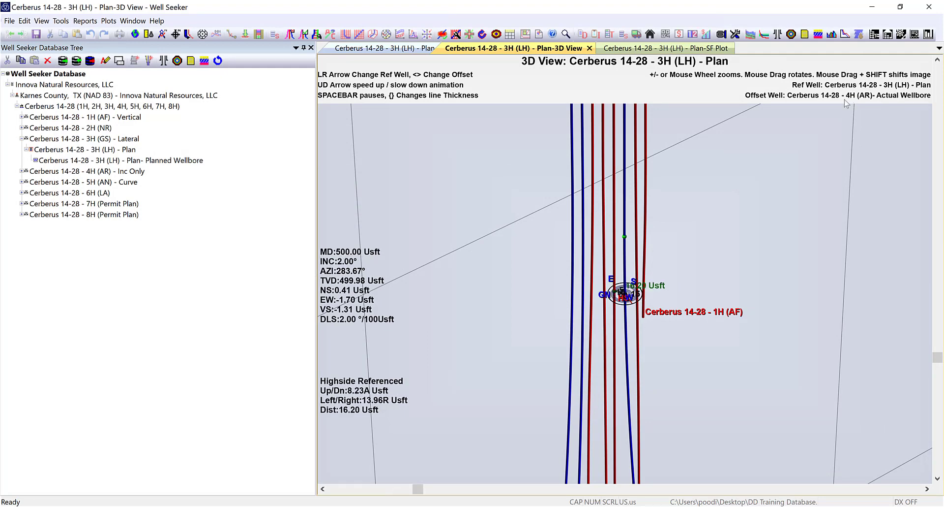
scroll(683, 314, "up", 3)
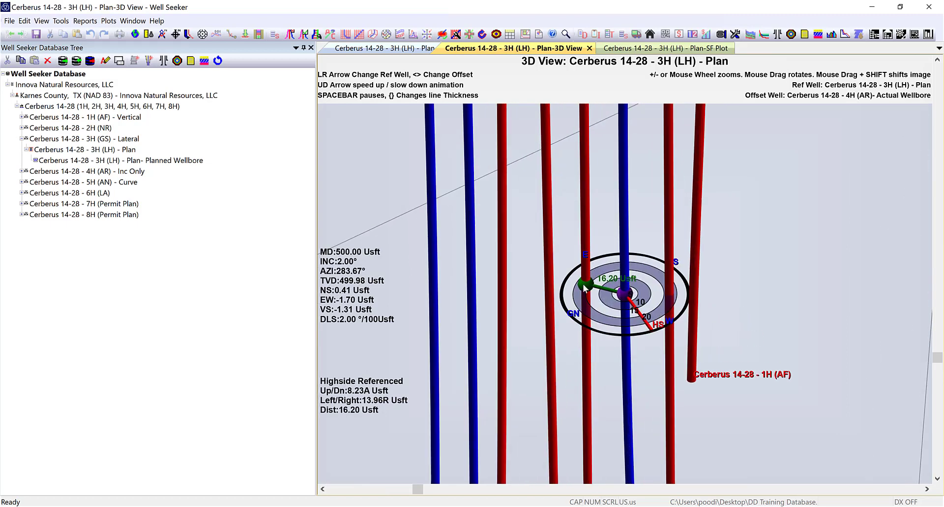
left_click_drag(640, 337, 596, 340)
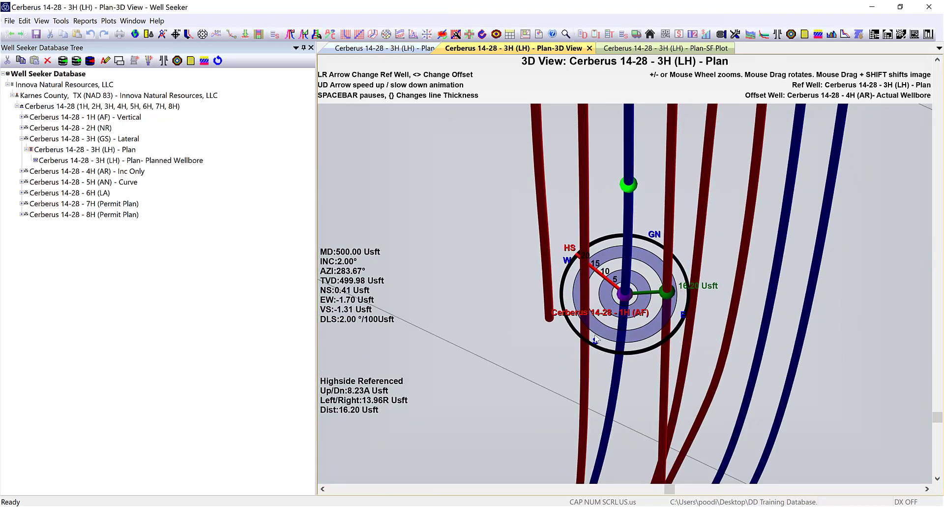
- Create the ladder plot for the 3H plan and examine the offset wells' centre-to-centre distances around 500 usft MD
mouse_move(655, 309)
left_mouse_down()
mouse_move(671, 308)
mouse_move(660, 308)
left_mouse_up()
left_click(423, 52)
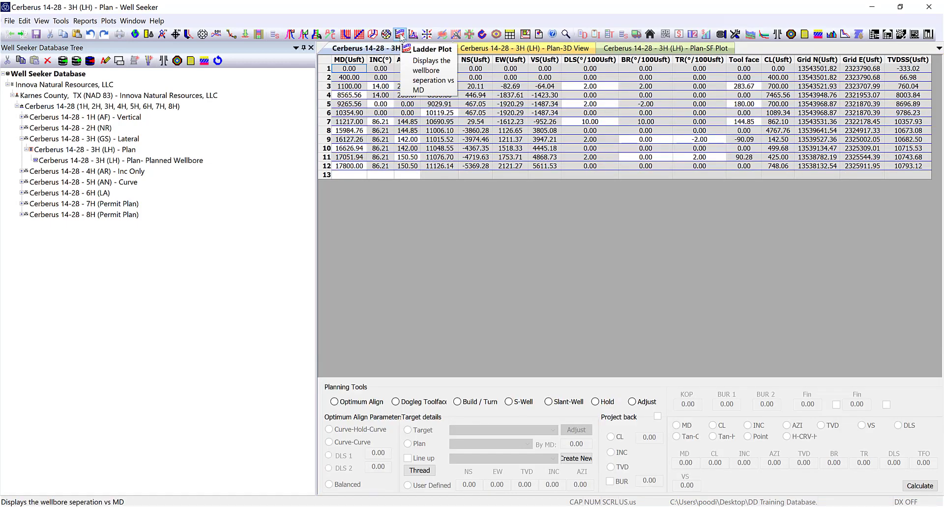
left_click(400, 35)
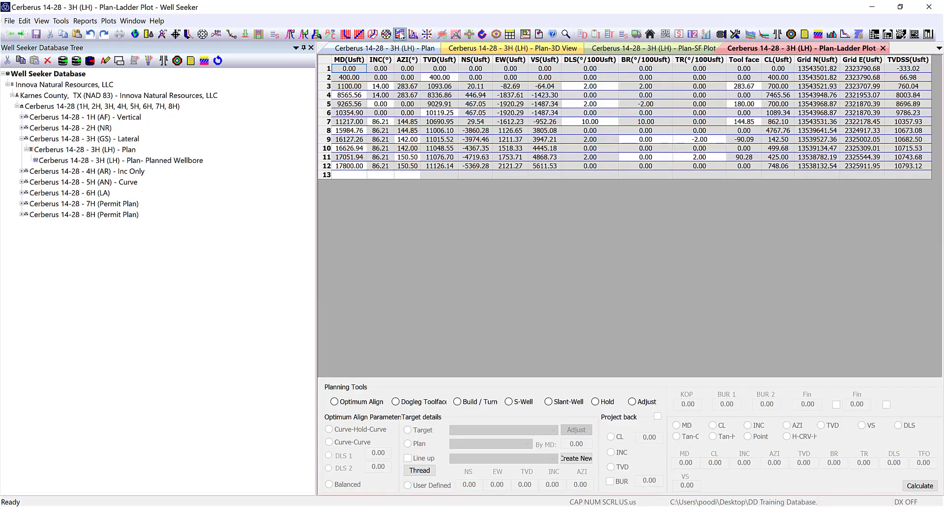
scroll(409, 435, "up", 5)
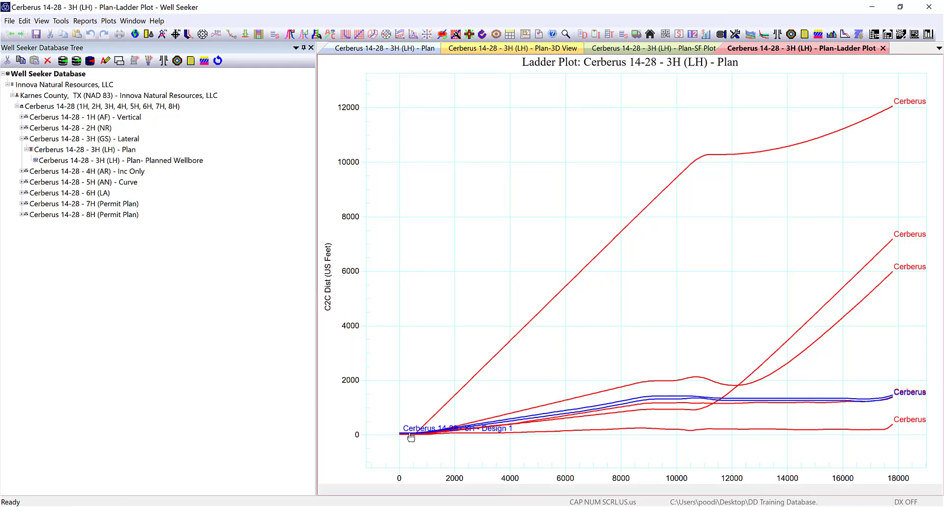
scroll(403, 383, "up", 5)
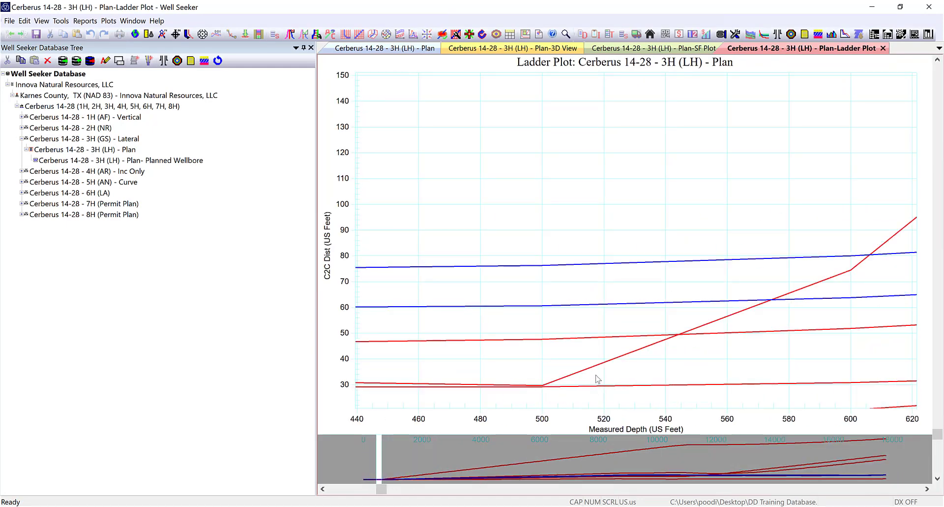
scroll(576, 359, "down", 5)
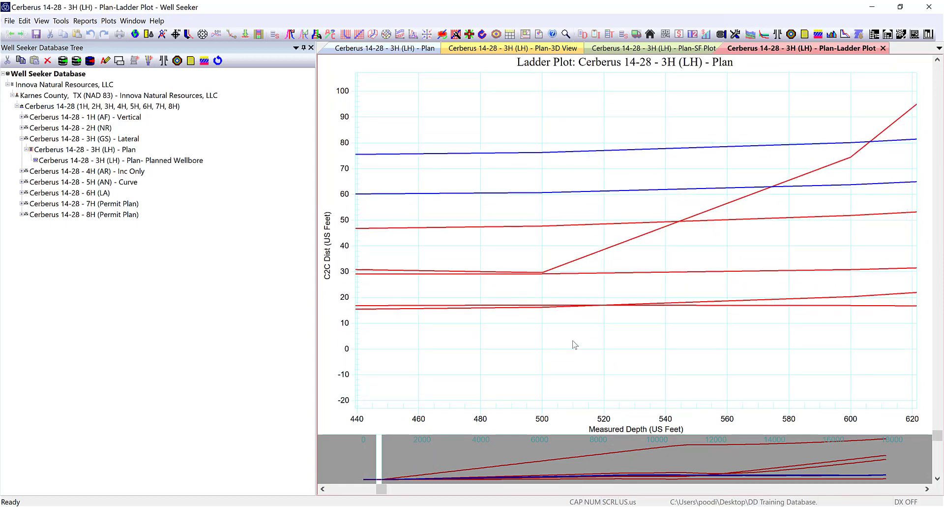
scroll(566, 340, "left", 1)
scroll(458, 342, "left", 2)
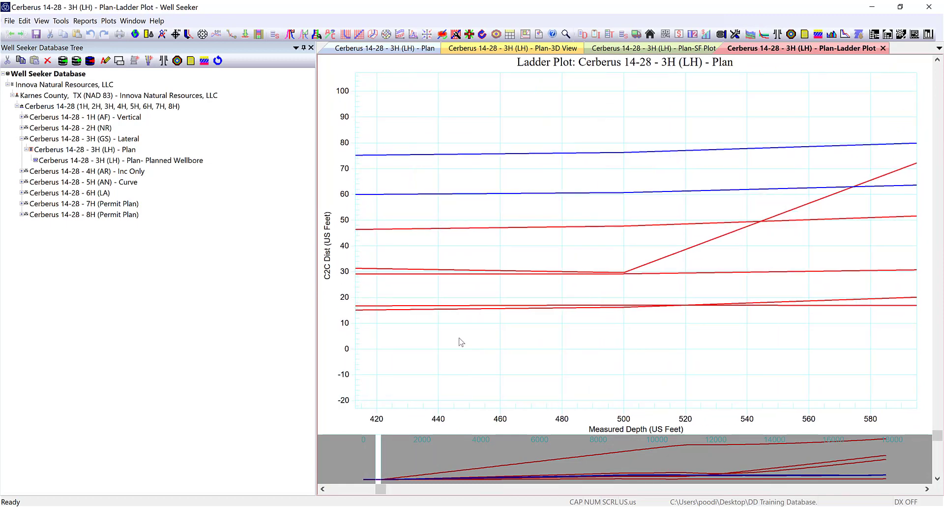
scroll(612, 326, "down", 5)
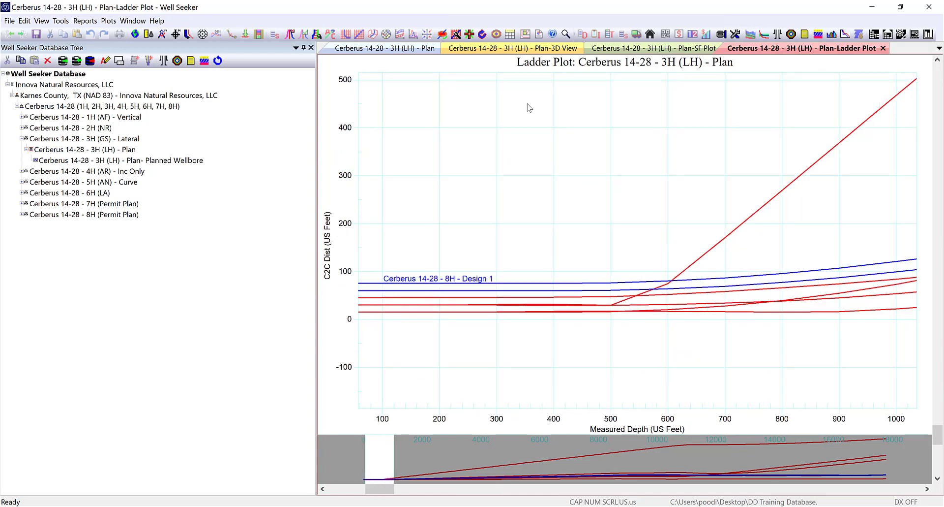
- Turn on the screen reader in the ladder plot and read the closest offset wells' centre-to-centre distances at shallow depth
left_click(470, 34)
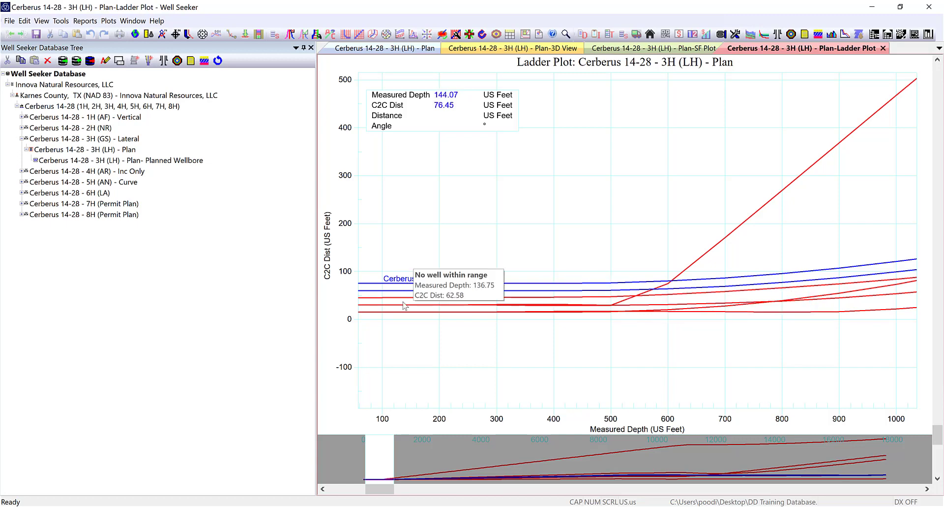
scroll(416, 315, "up", 2)
scroll(521, 316, "up", 1)
scroll(530, 318, "up", 5)
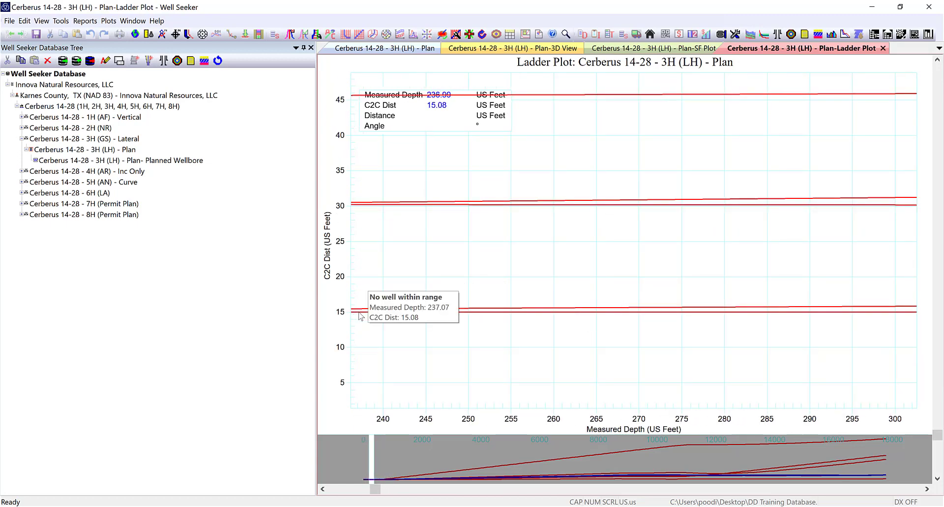
scroll(357, 315, "up", 1)
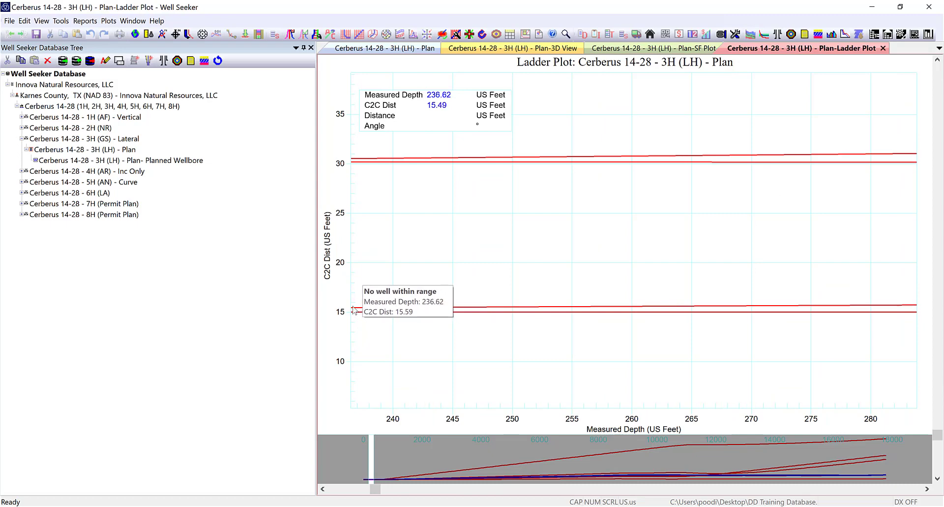
scroll(406, 310, "down", 5)
scroll(407, 310, "down", 3)
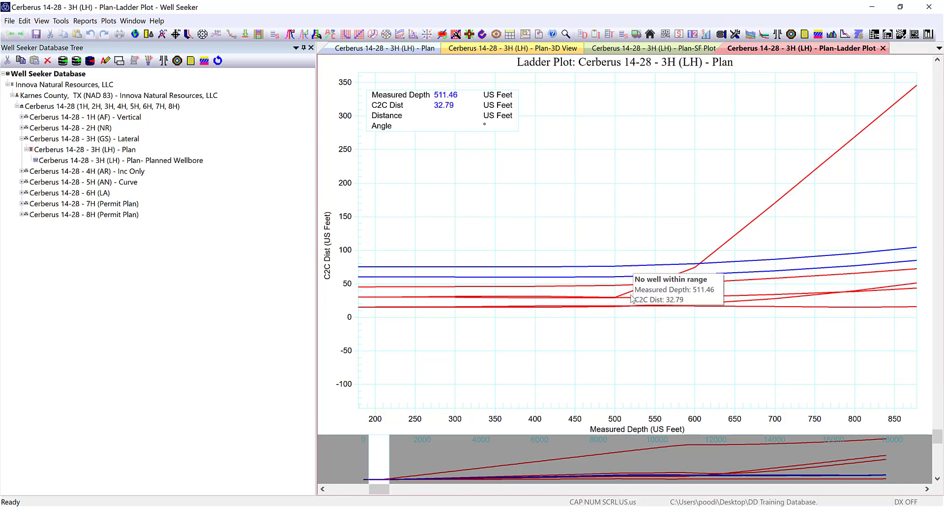
- Review the separation factor plot once more and close it together with the ladder plot and the 3D view
left_click(696, 49)
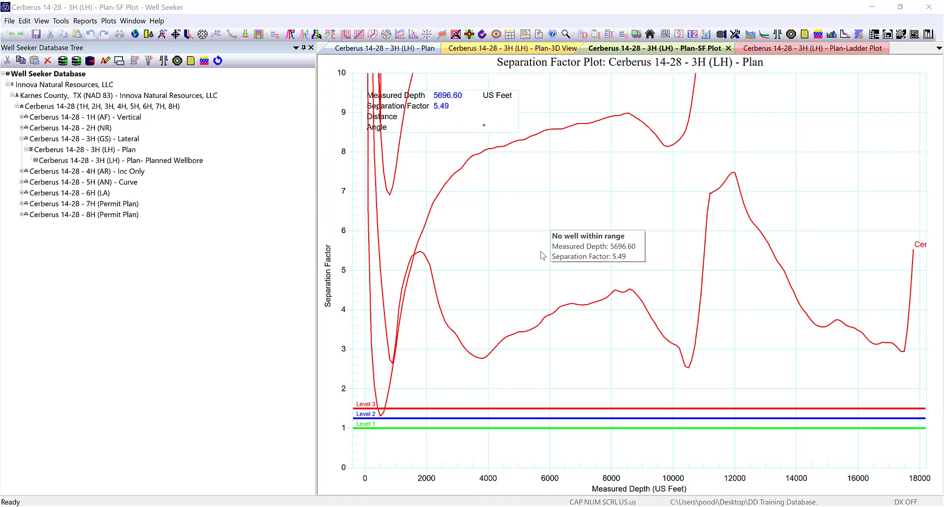
left_click(729, 47)
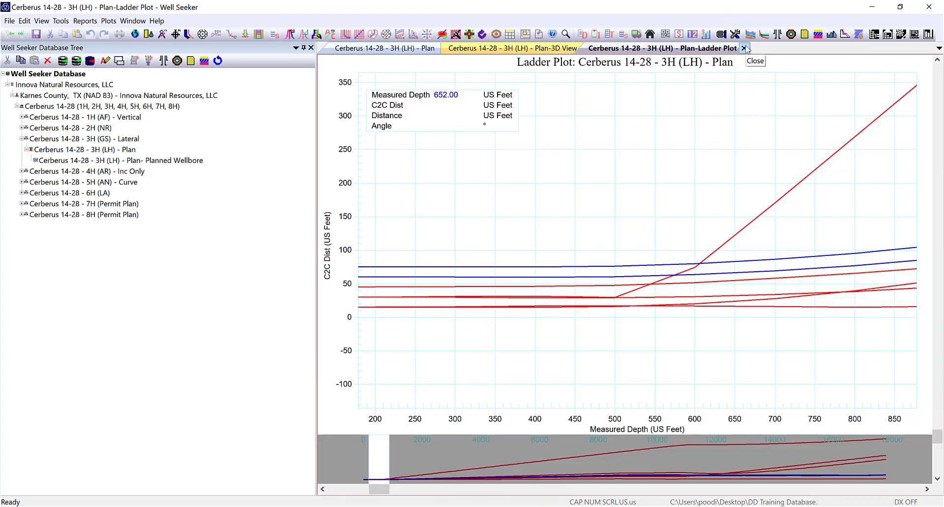
left_click(744, 48)
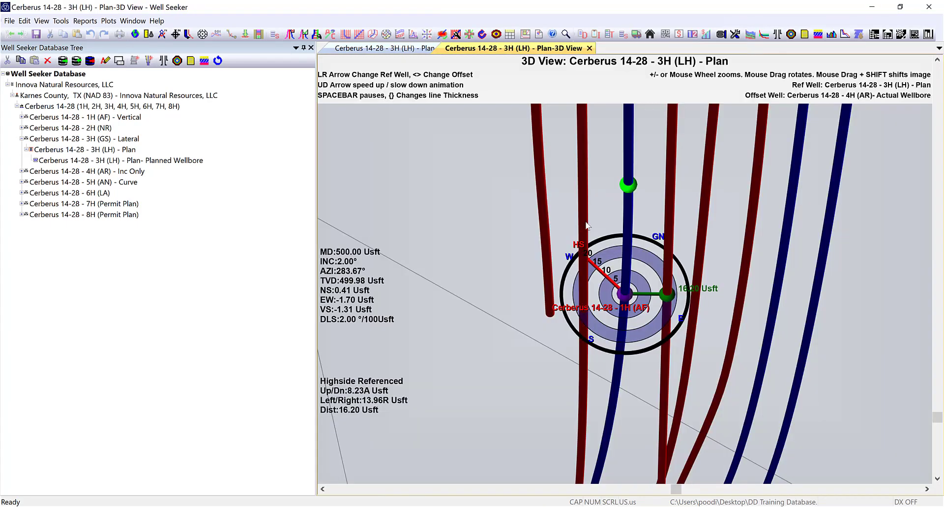
scroll(586, 208, "down", 5)
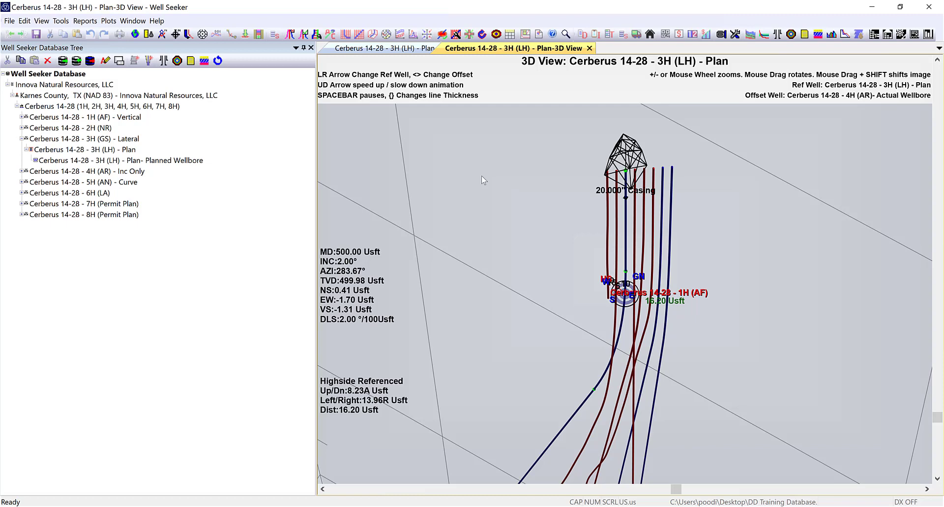
left_click(589, 48)
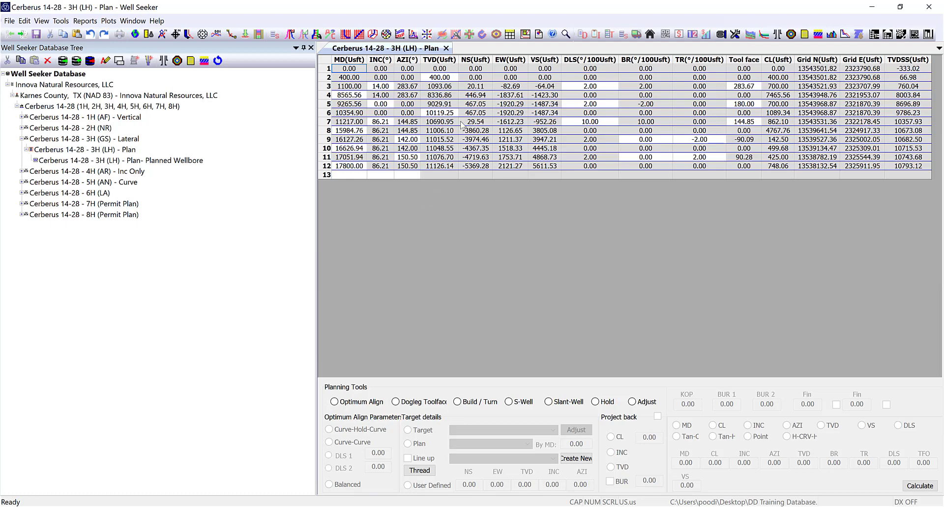
- Open the properties of the Cerberus 14-28 - 3H (LH) plan, view the available depth reference datums and close without changes
left_click(66, 154)
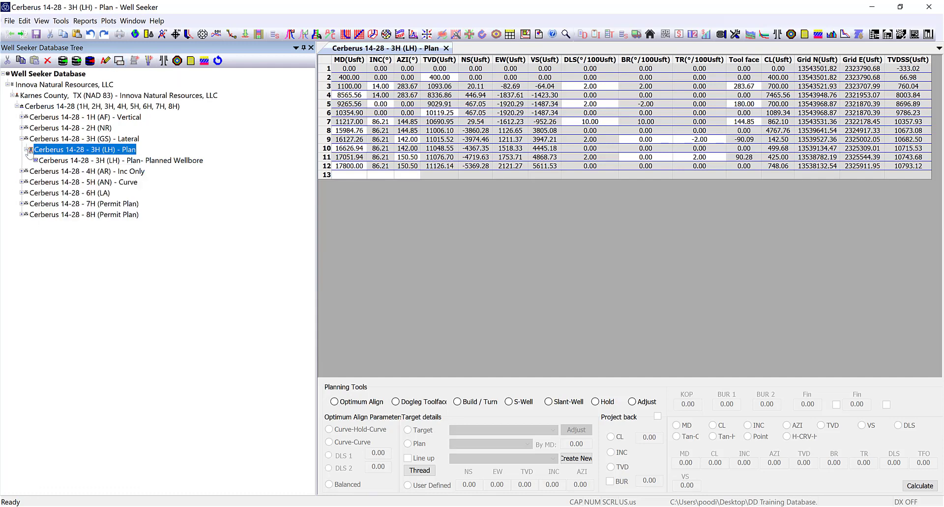
left_click(119, 61)
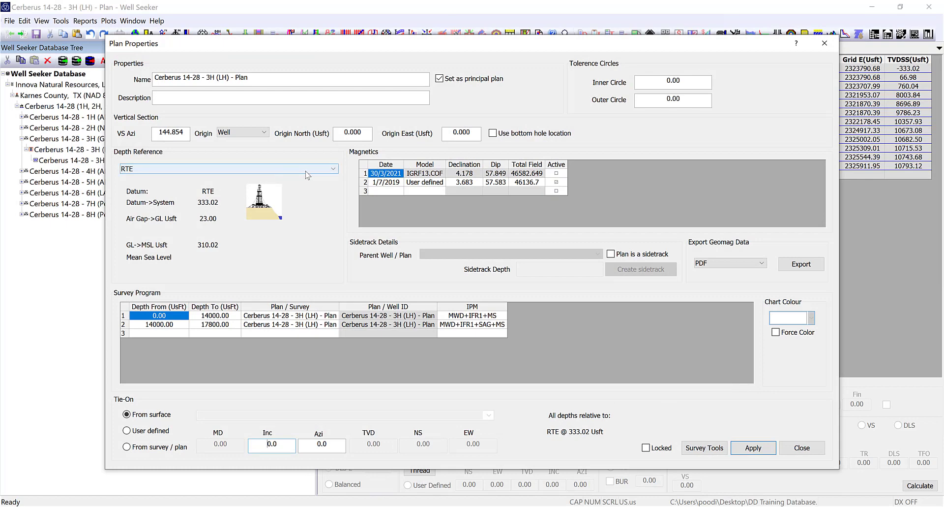
left_click(333, 169)
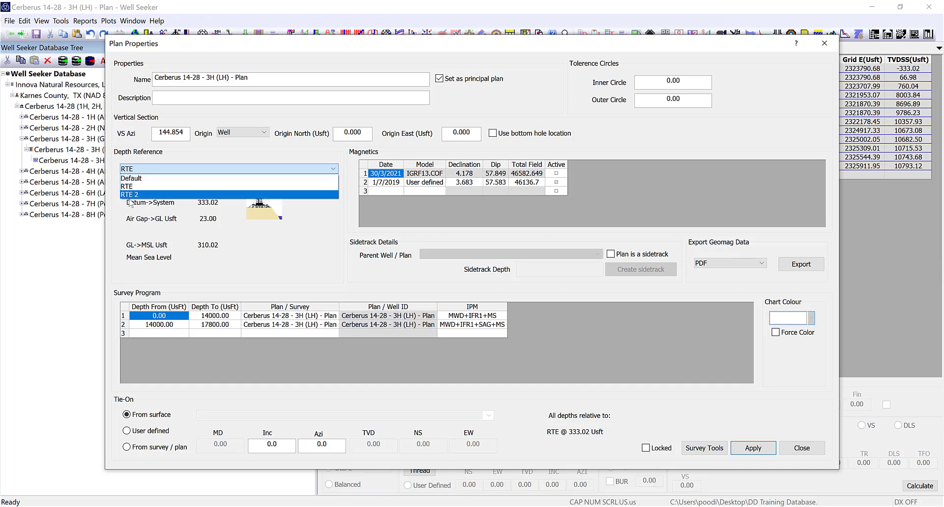
left_click(342, 226)
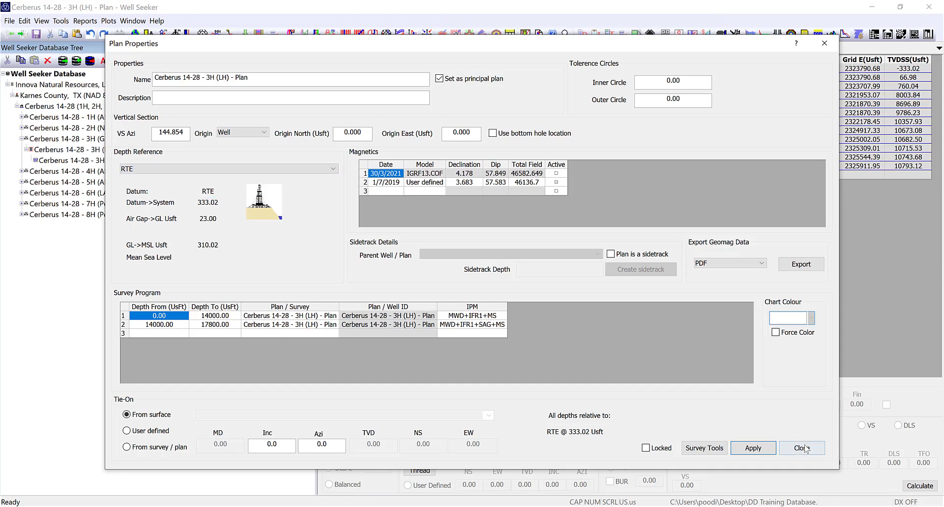
left_click(803, 445)
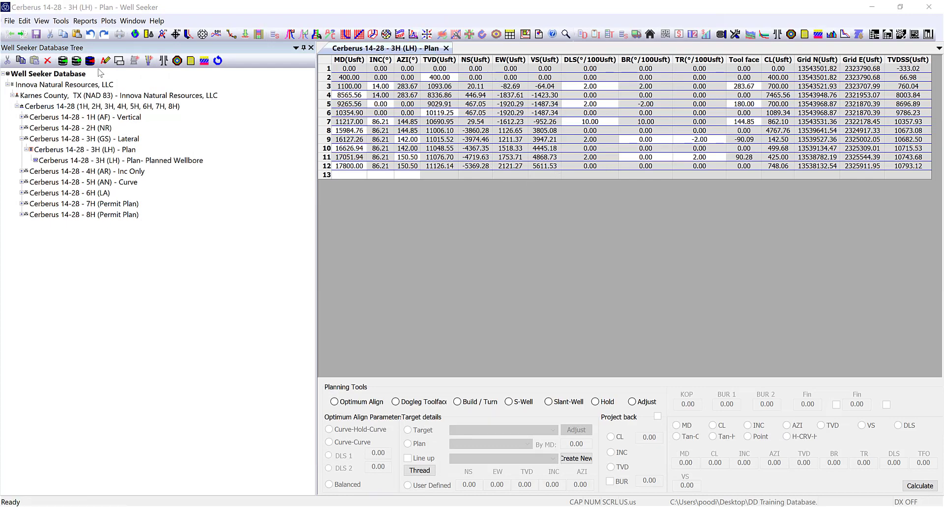
- Reopen the 3H plan's properties, recheck the depth reference choices with RTE kept as the datum, and close them
left_click(68, 150)
right_click(72, 150)
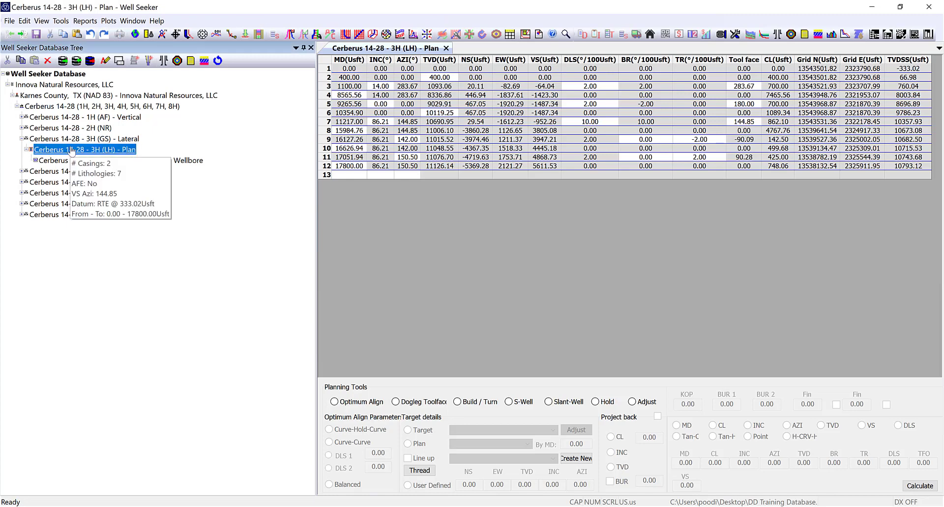
left_click(68, 150)
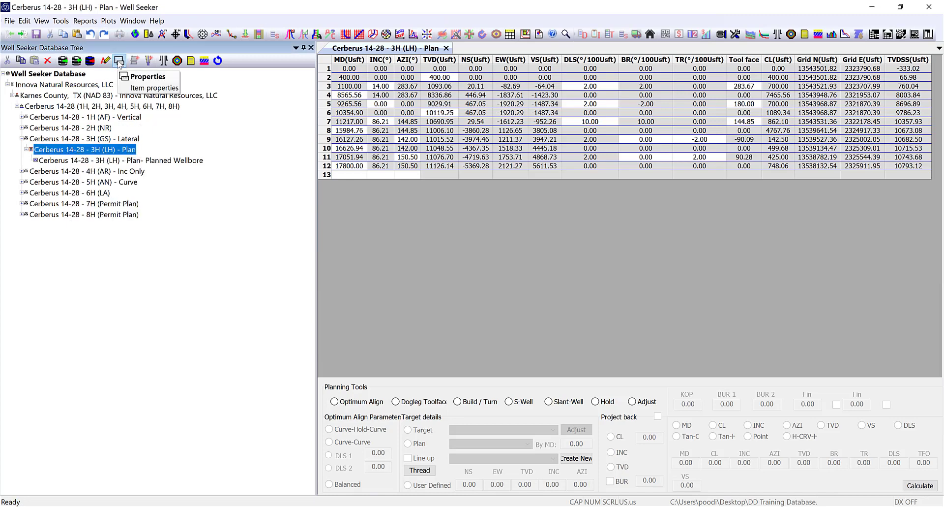
right_click(81, 148)
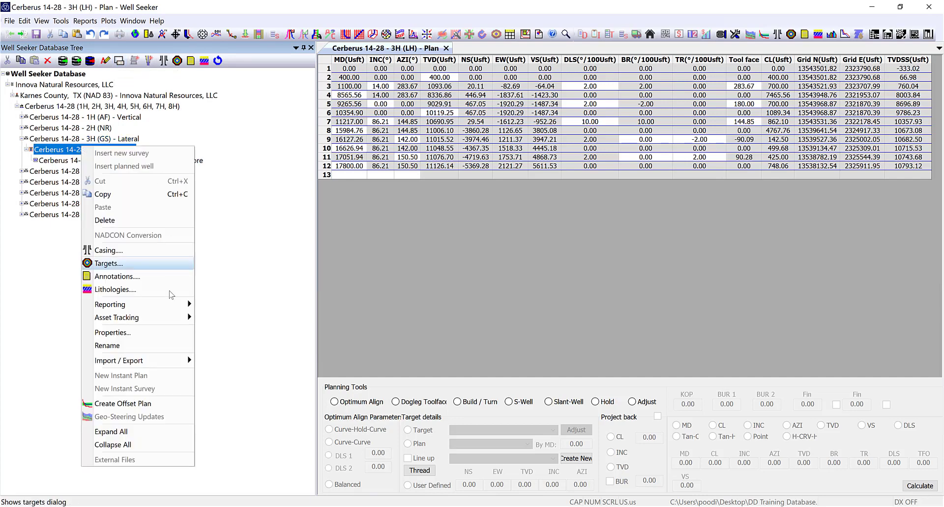
left_click(113, 333)
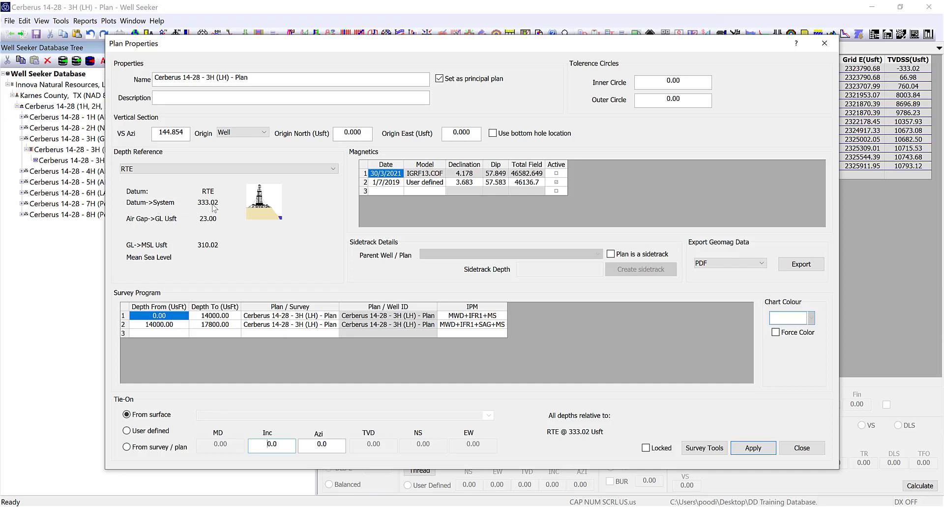
left_click(333, 169)
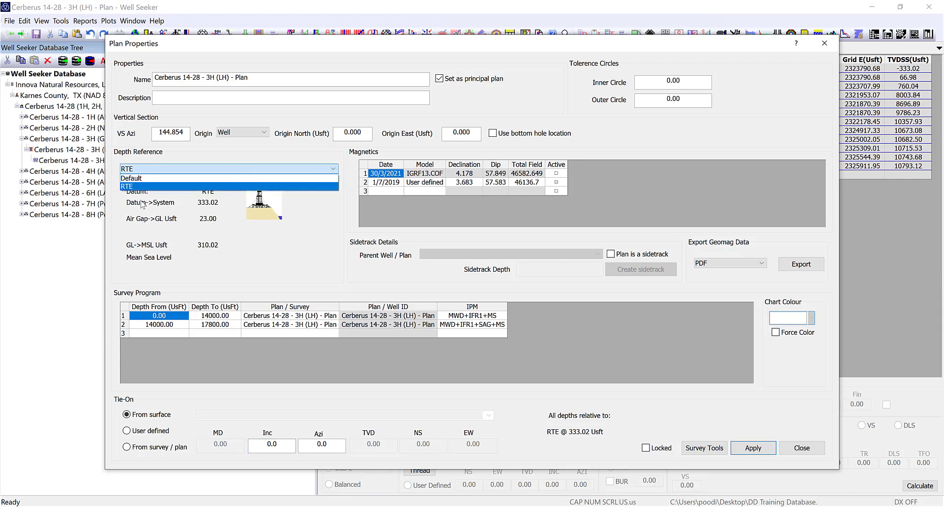
left_click(331, 237)
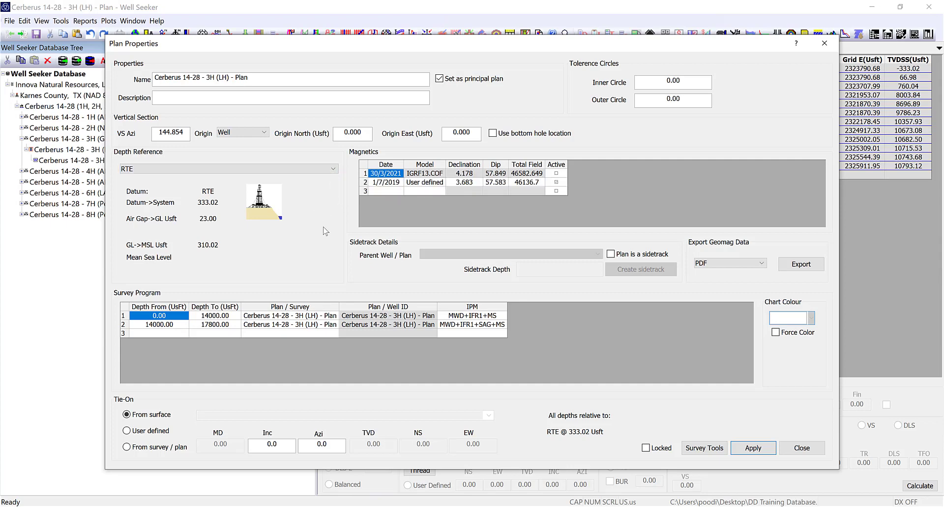
left_click(806, 449)
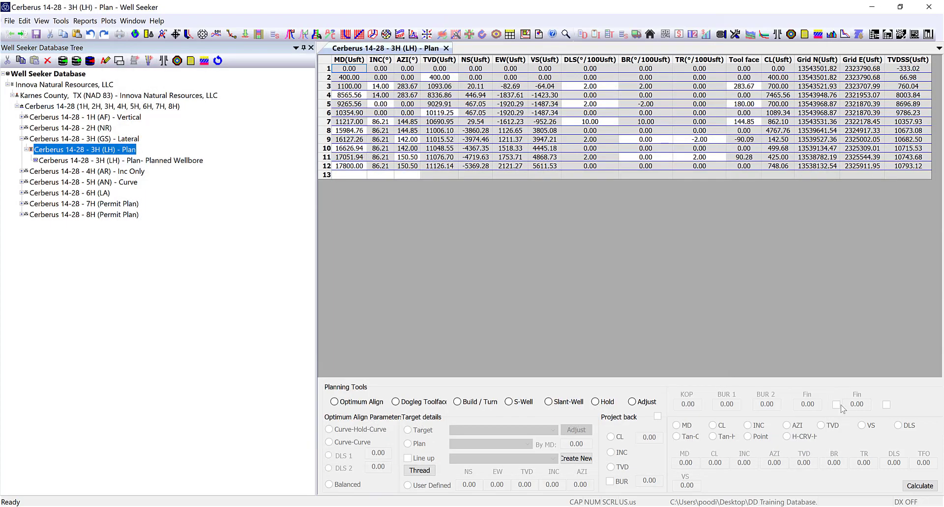
- Open the properties of the Cerberus 14-28 - 3H (GS) - Lateral well and inspect the RTE datum's elevation and air gap
left_click(88, 139)
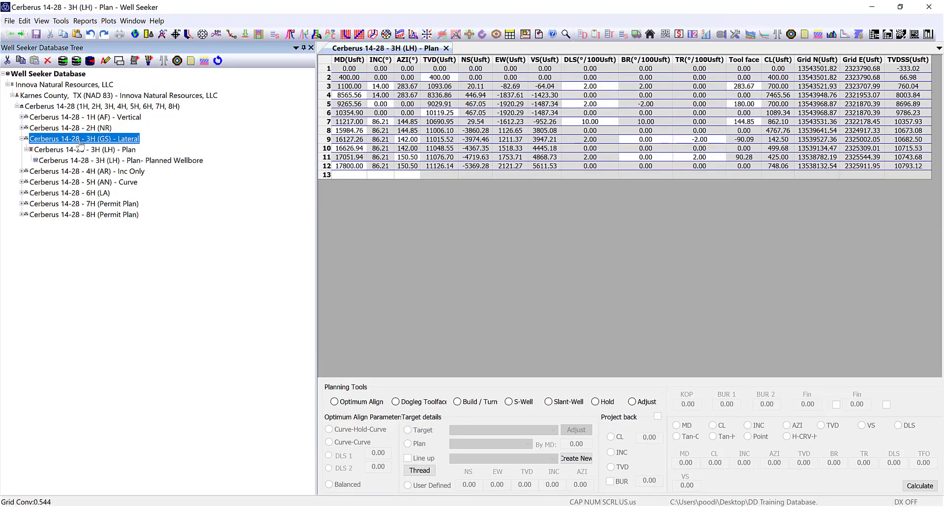
left_click(120, 60)
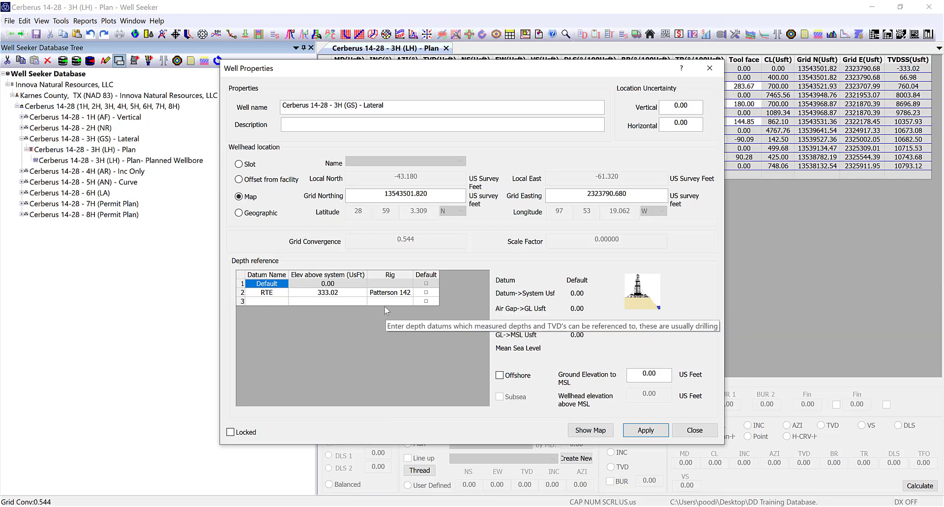
left_click(261, 301)
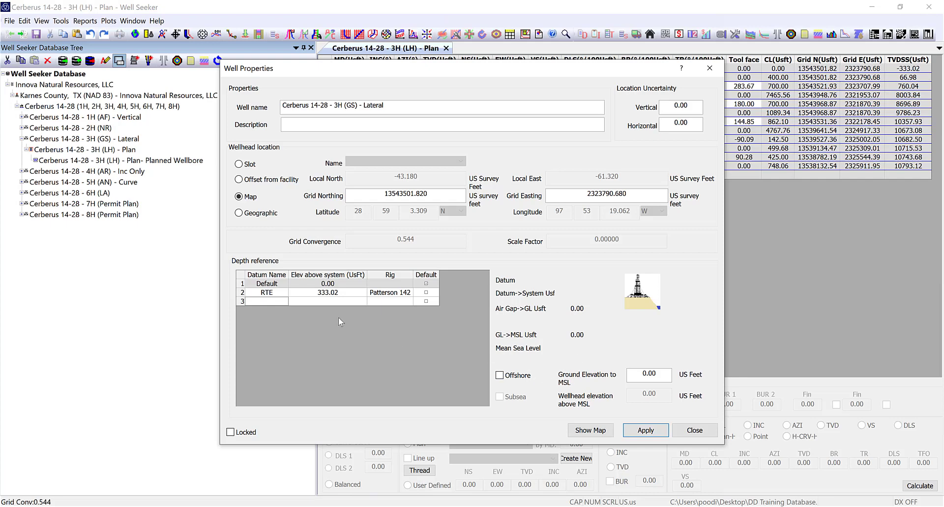
left_click(258, 294)
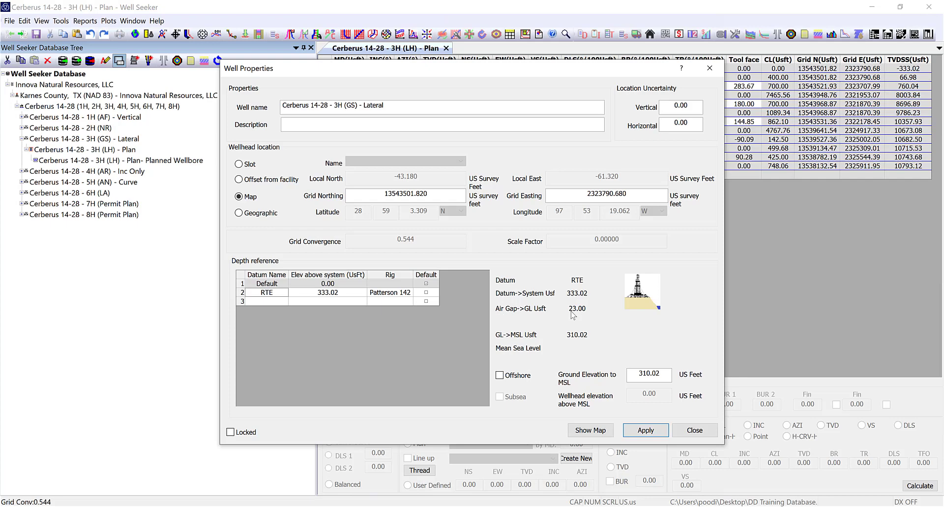
- Add a depth reference datum named RTE2 to the well, with elevation 343.02 above system and rig Patterson 142
left_click(269, 301)
type("RTE")
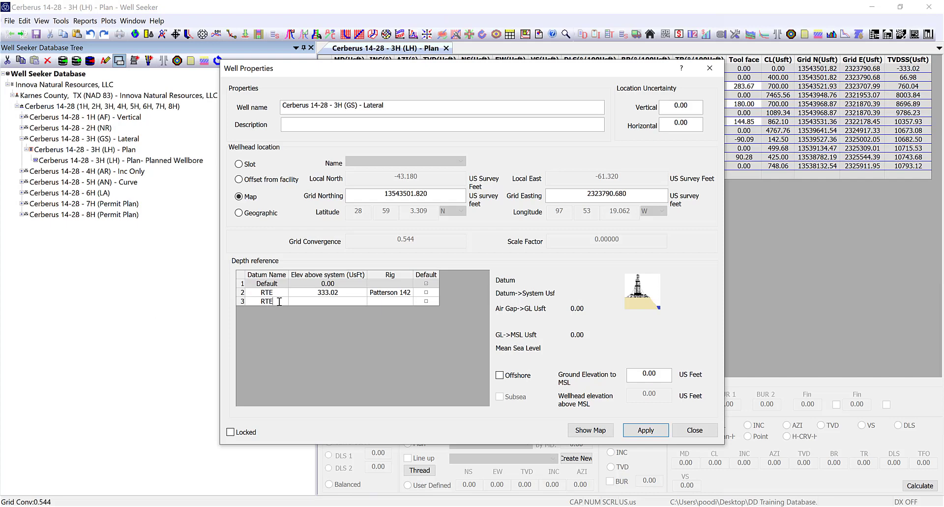
type(" 2")
key("BackSpace")
key("BackSpace")
type("2")
key("Tab")
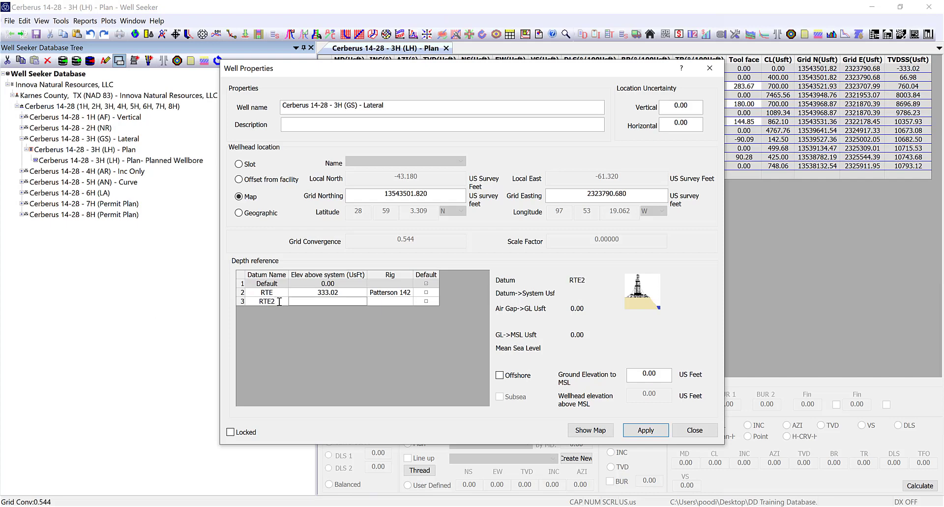
type("34")
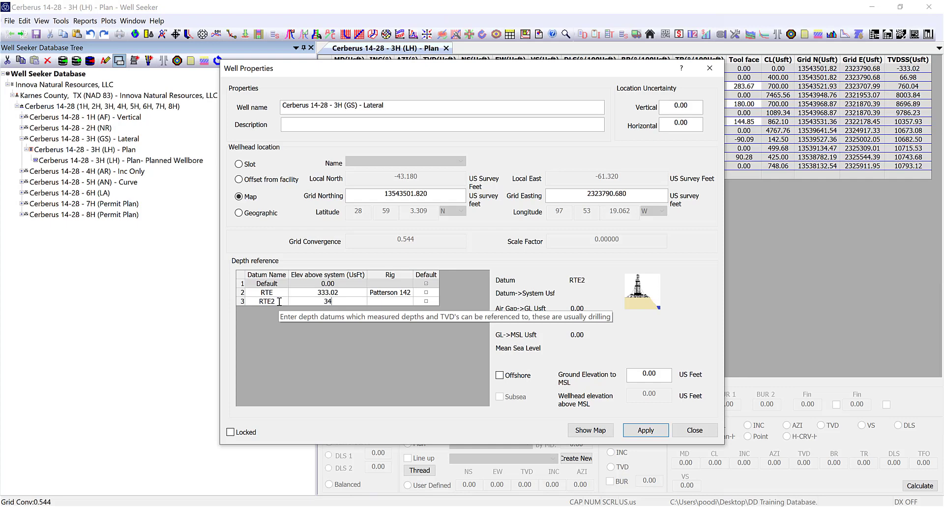
type("3.02")
key("Tab")
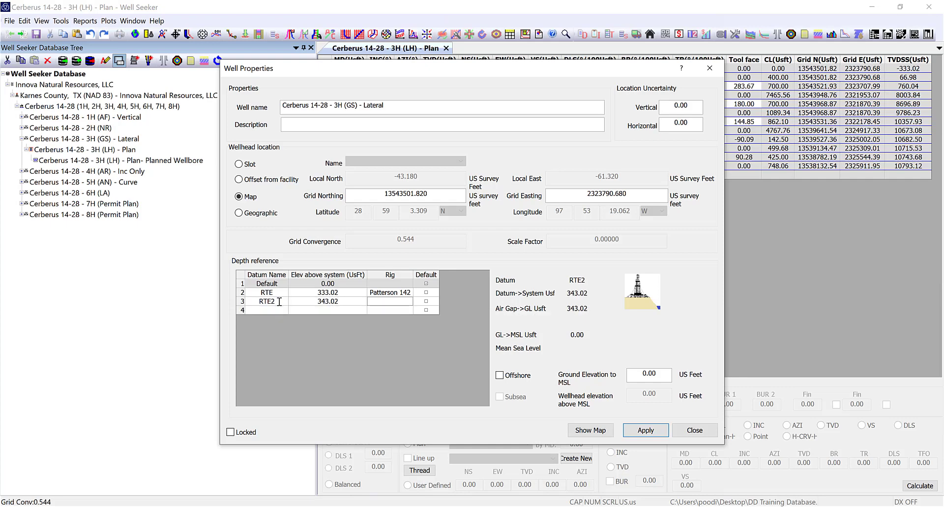
type("Patterson 142")
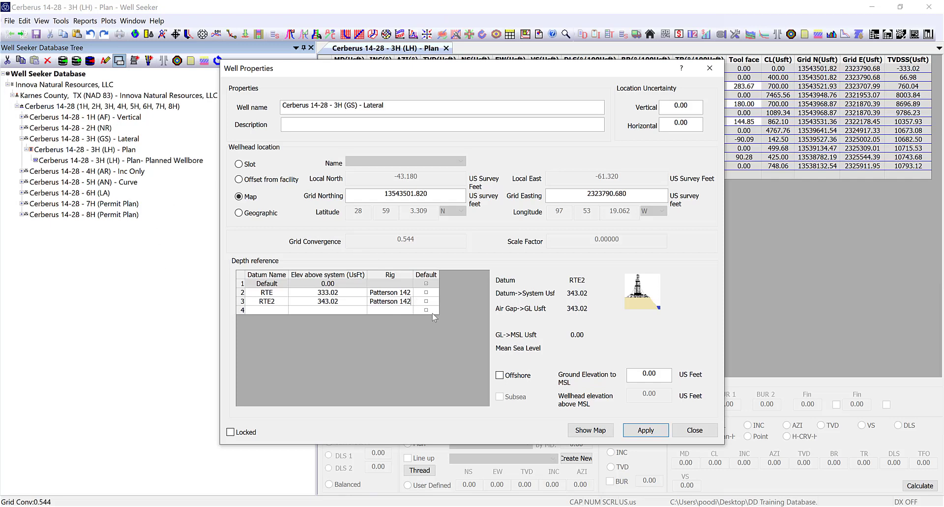
left_click(427, 301)
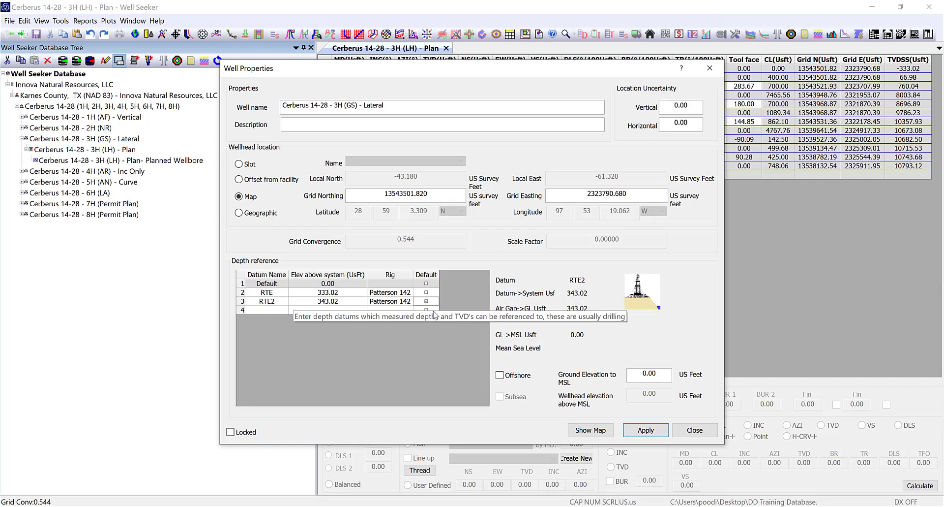
- Copy the RTE datum's ground elevation of 310.02 US ft to RTE2, apply it and close the well properties
left_click(334, 302)
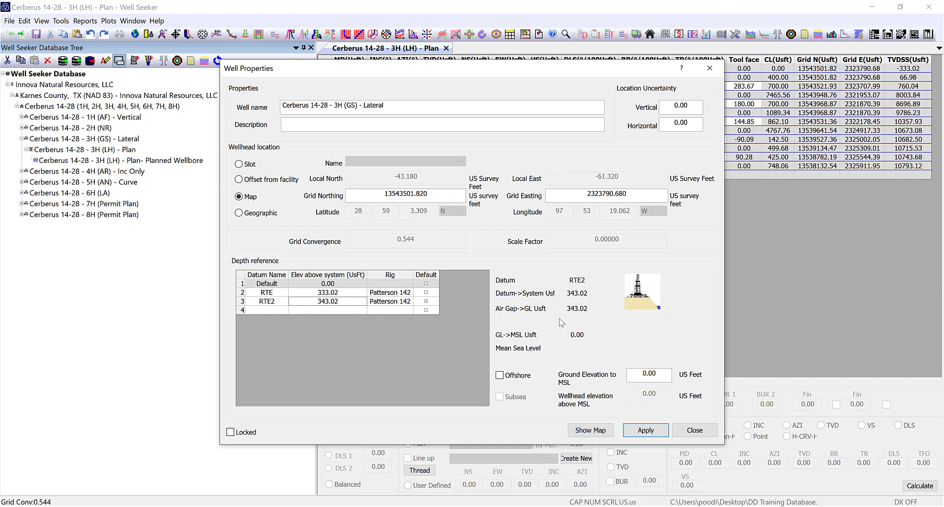
left_click(283, 303)
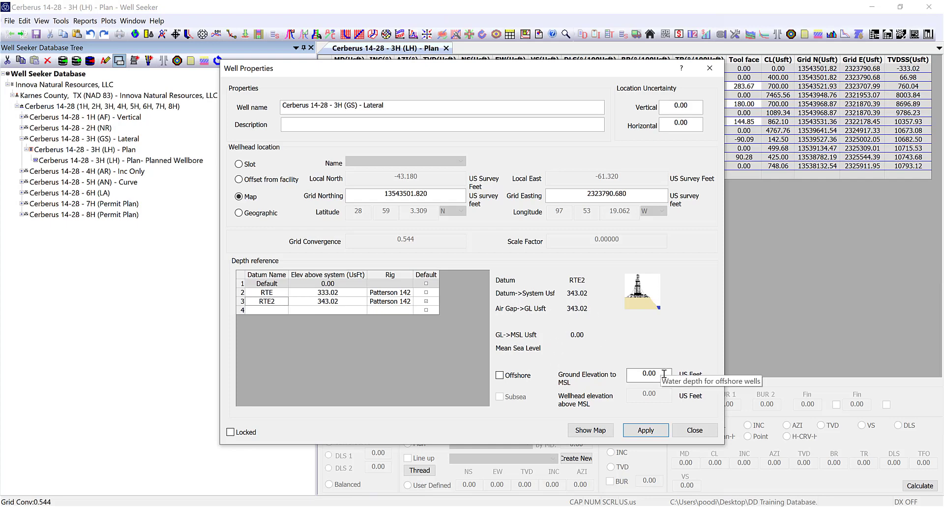
left_click(340, 294)
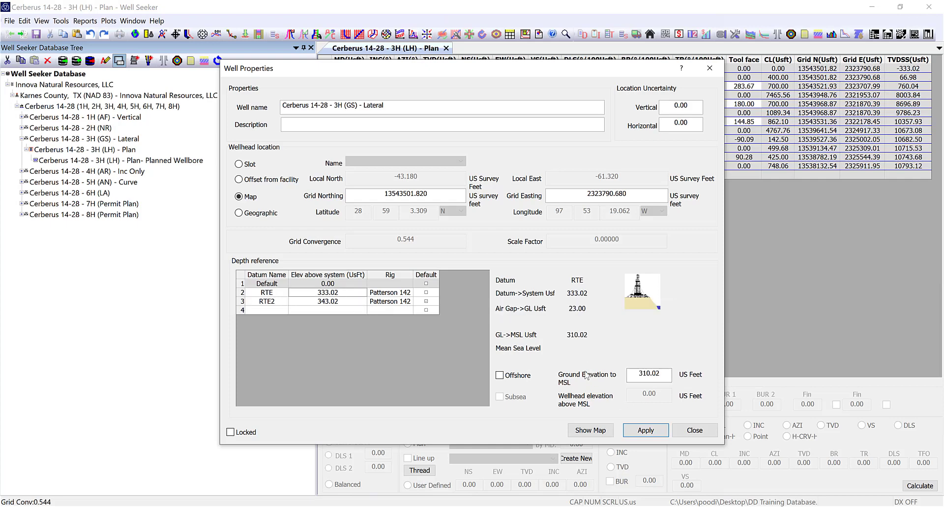
double_click(661, 378)
key("ctrl+c")
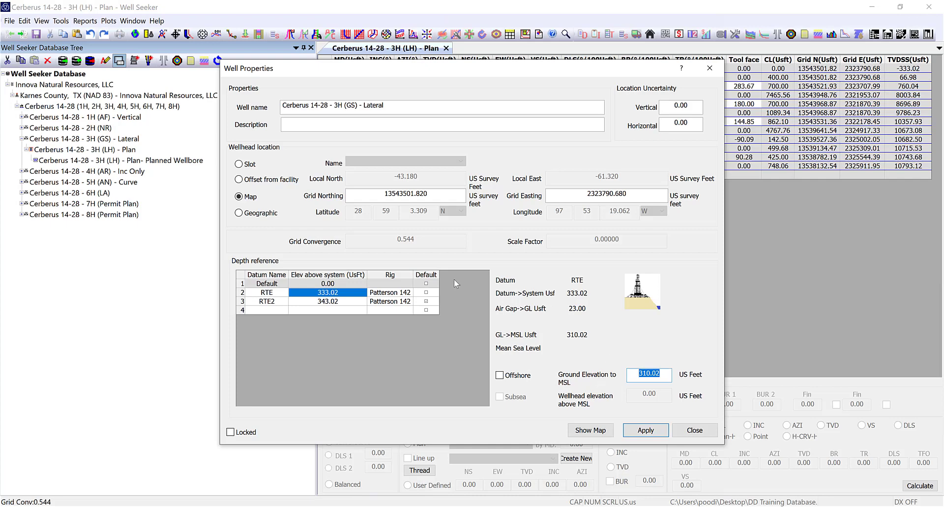
left_click(346, 301)
left_click(631, 375)
left_click_drag(630, 375, 532, 379)
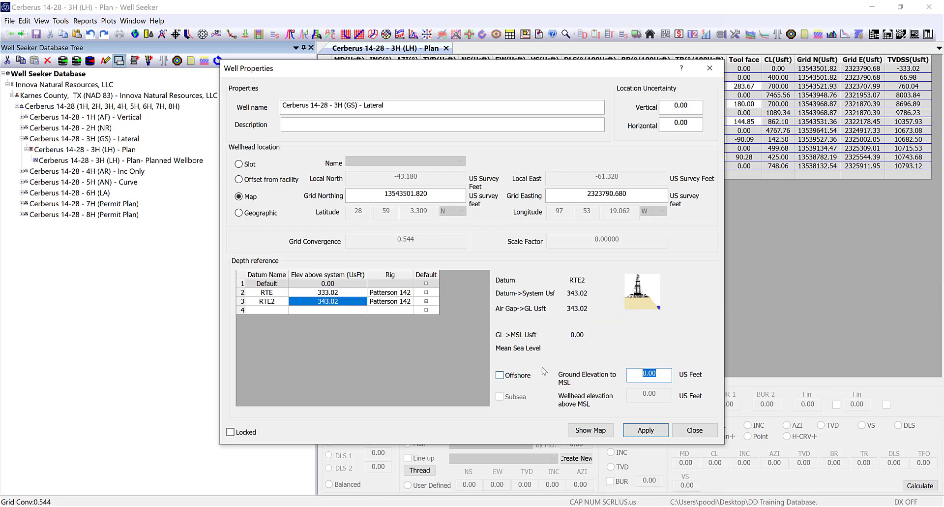
key("ctrl+v")
left_click(645, 430)
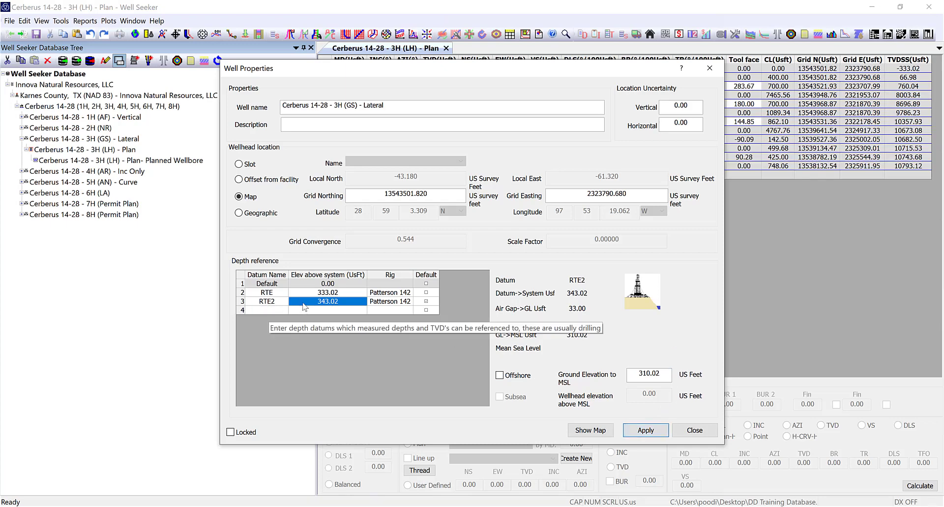
left_click(267, 301)
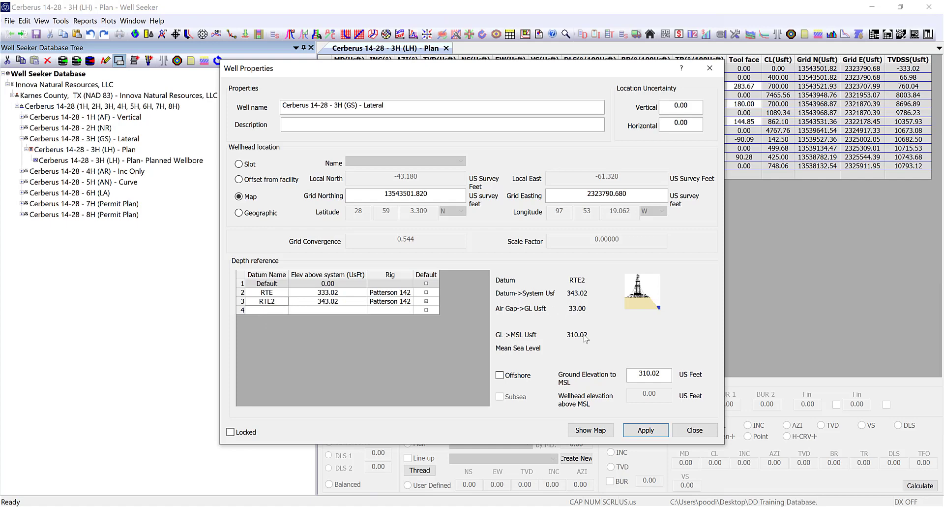
left_click(691, 430)
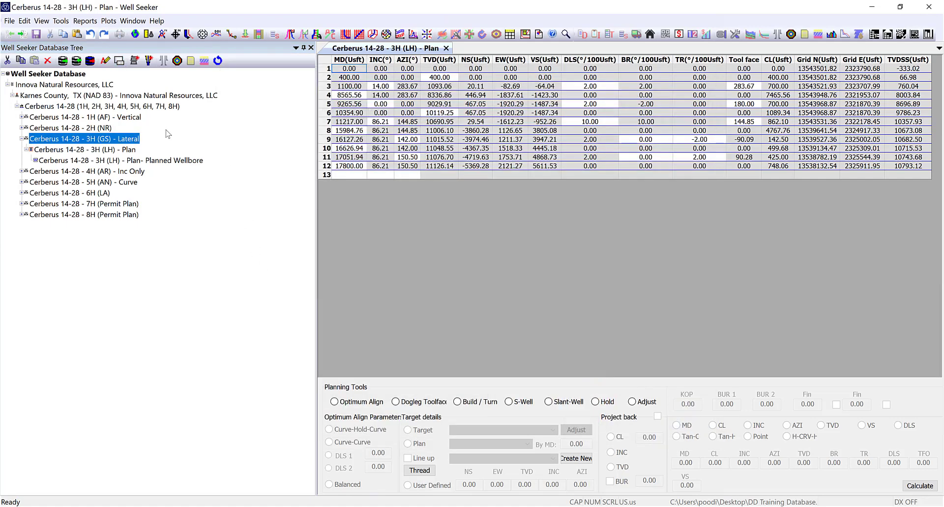
- Open the properties of the Cerberus 14-28 - 3H (LH) plan and reposition the dialog to uncover the plan table
left_click(51, 150)
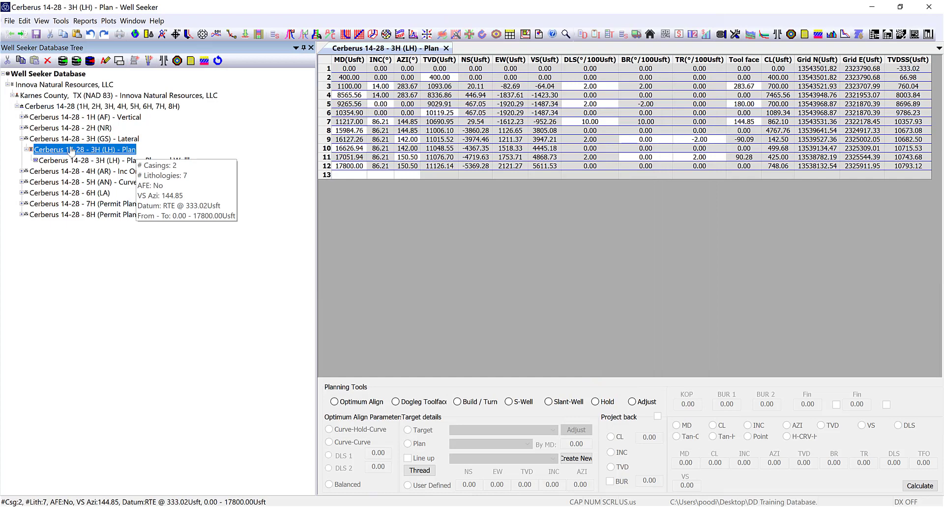
left_click(119, 60)
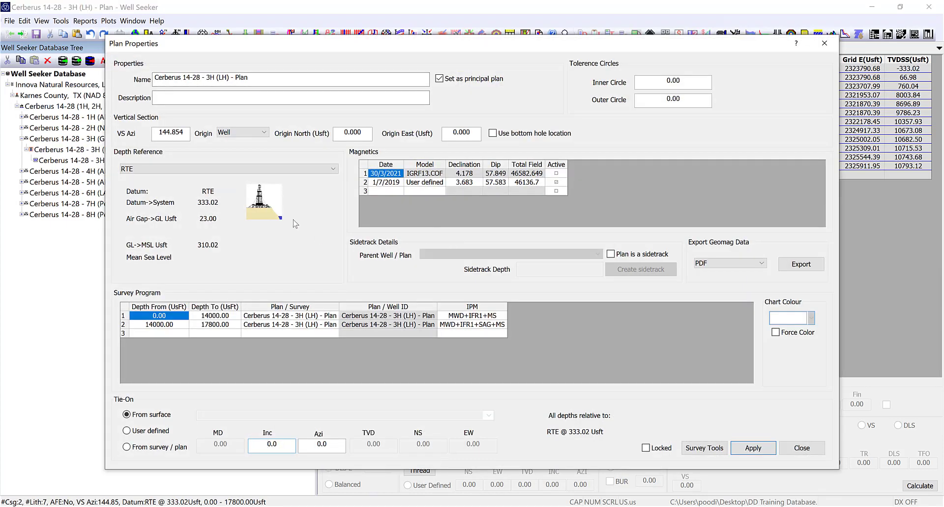
left_click(307, 170)
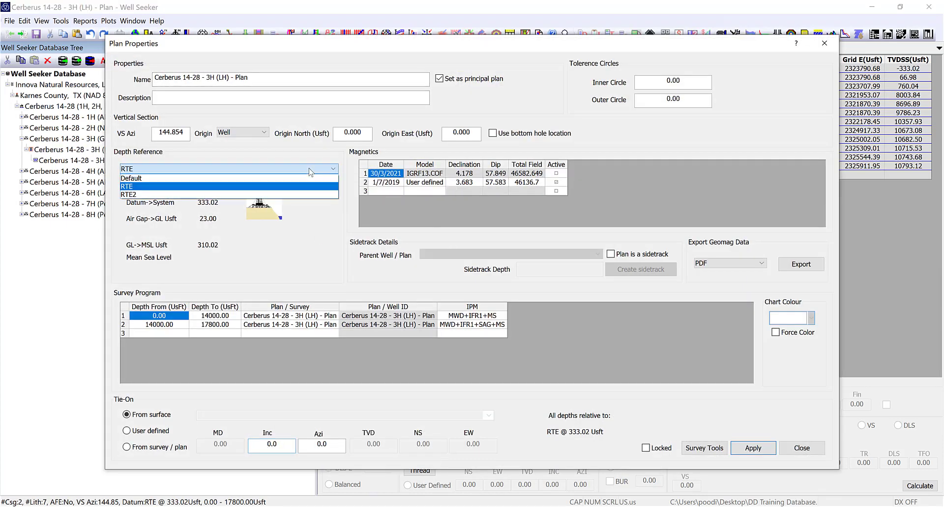
left_click(623, 44)
left_click_drag(623, 50, 685, 203)
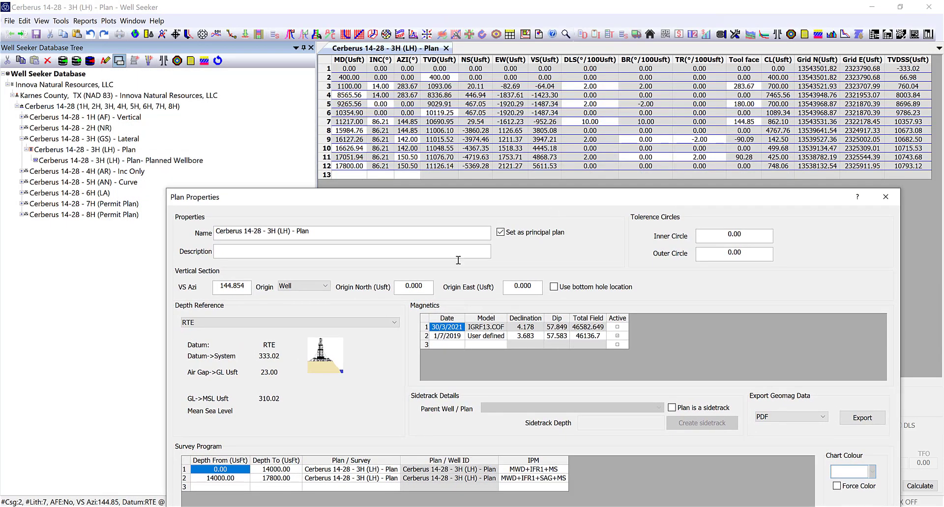
- Switch the 3H plan's depth reference to RTE2 with the Change TVD's option, apply it and close the plan properties
left_click(273, 324)
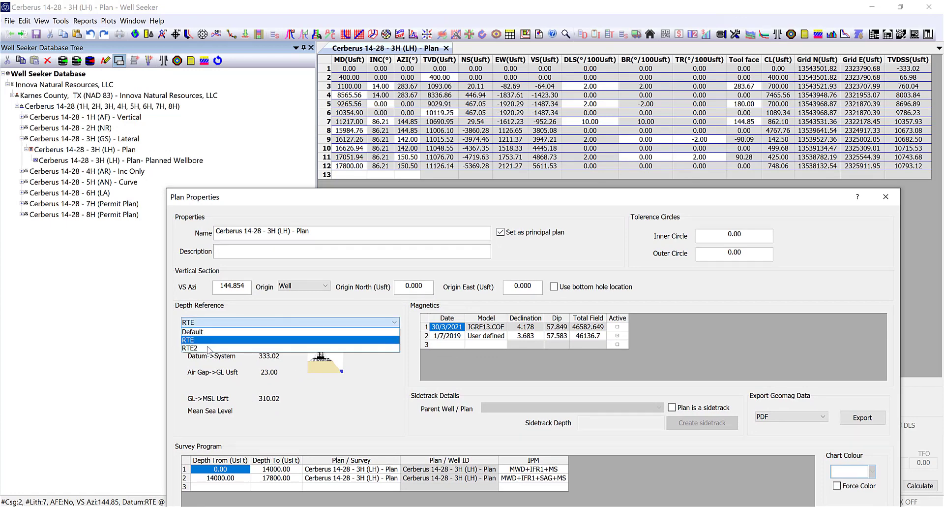
left_click(190, 350)
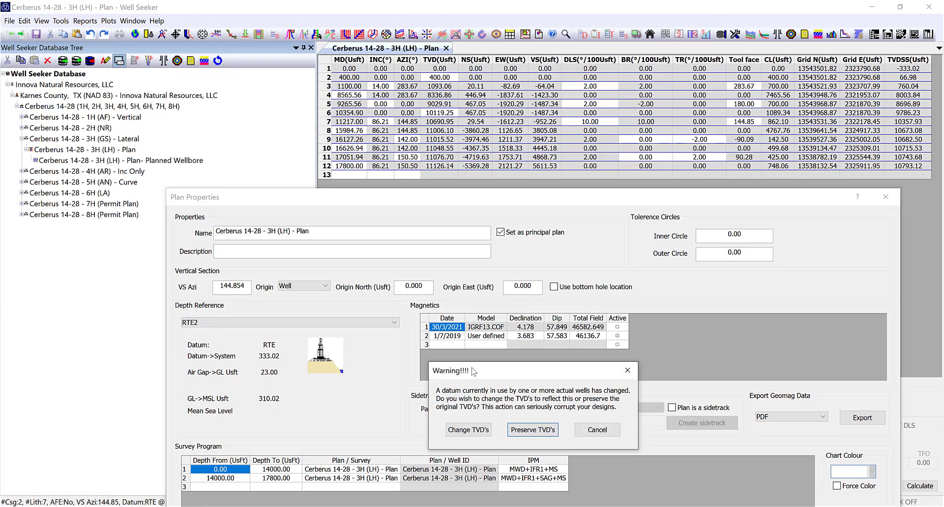
left_click_drag(472, 277, 491, 219)
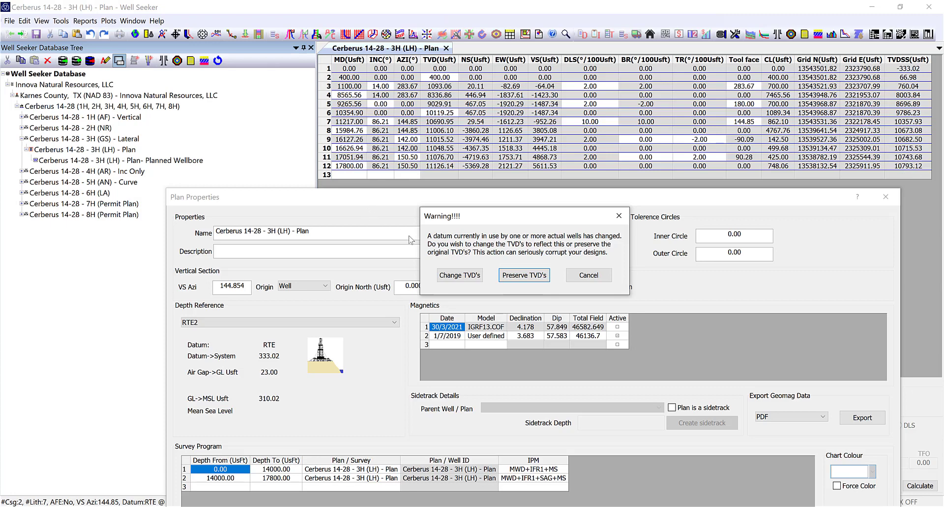
left_click(463, 278)
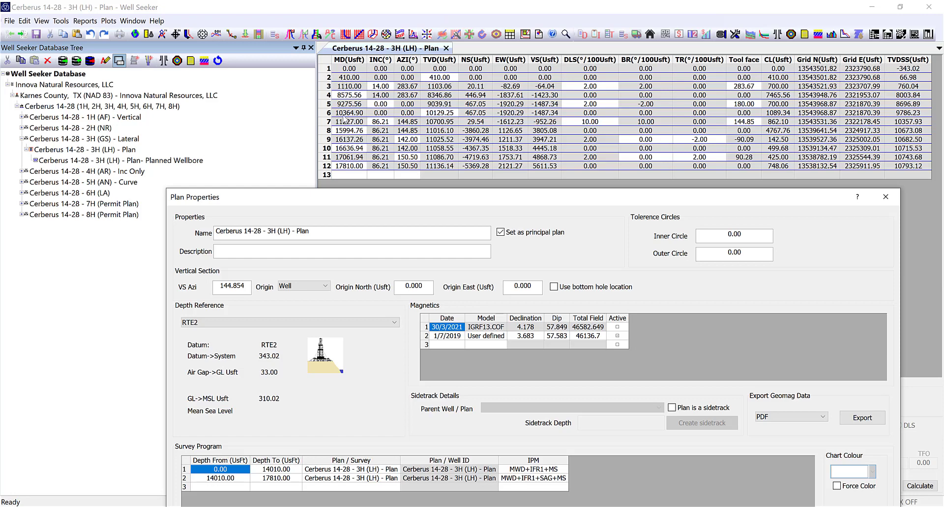
left_click_drag(590, 197, 597, 43)
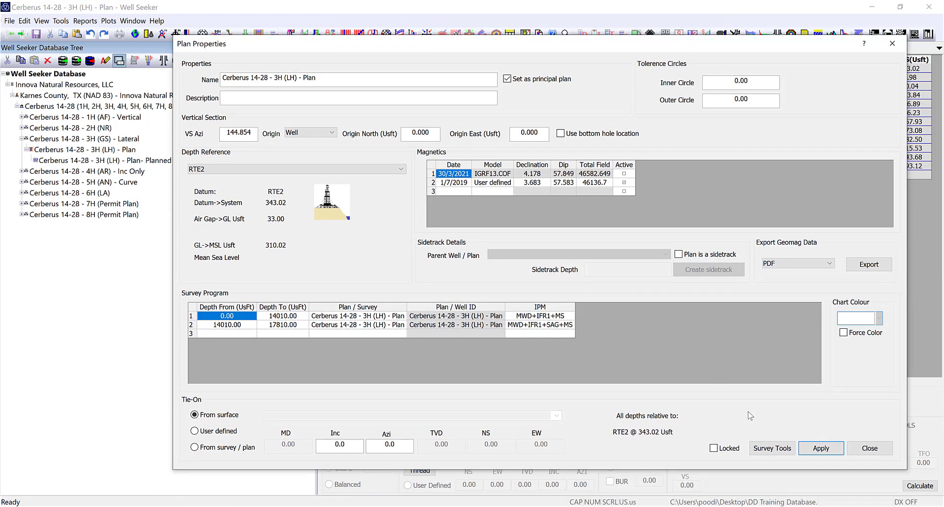
left_click(826, 448)
left_click_drag(640, 46, 639, 54)
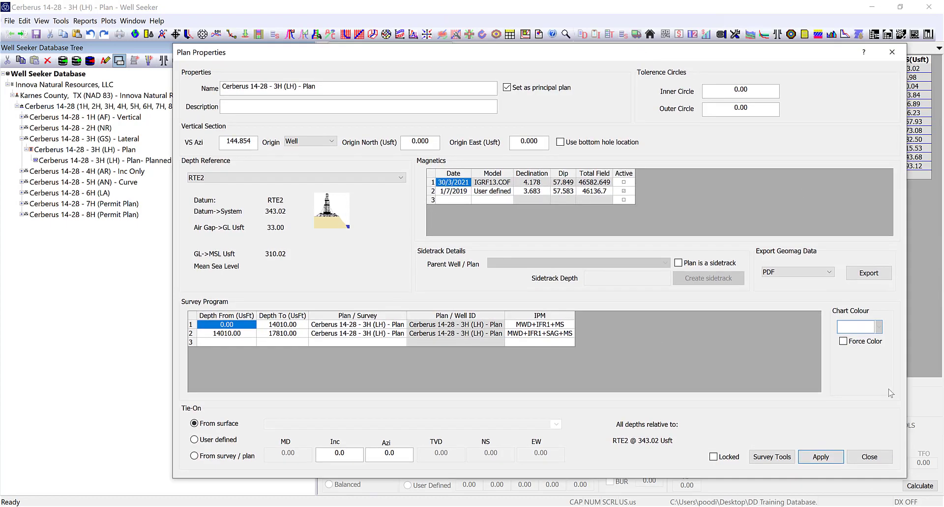
left_click(870, 455)
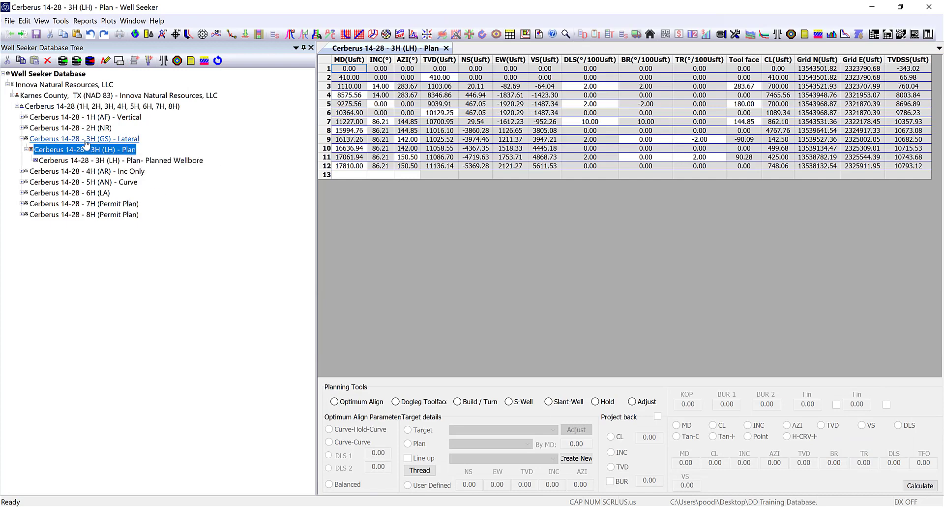
- Check the depth reference datums in the 3H (GS) - Lateral well's properties and the 3H plan's properties, closing both unchanged
left_click(131, 138)
left_click(118, 61)
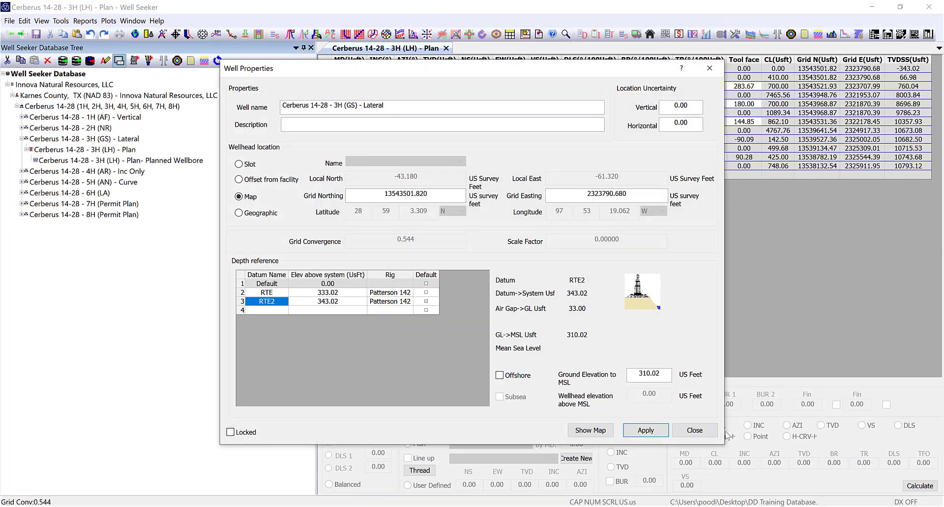
left_click(695, 430)
left_click(85, 149)
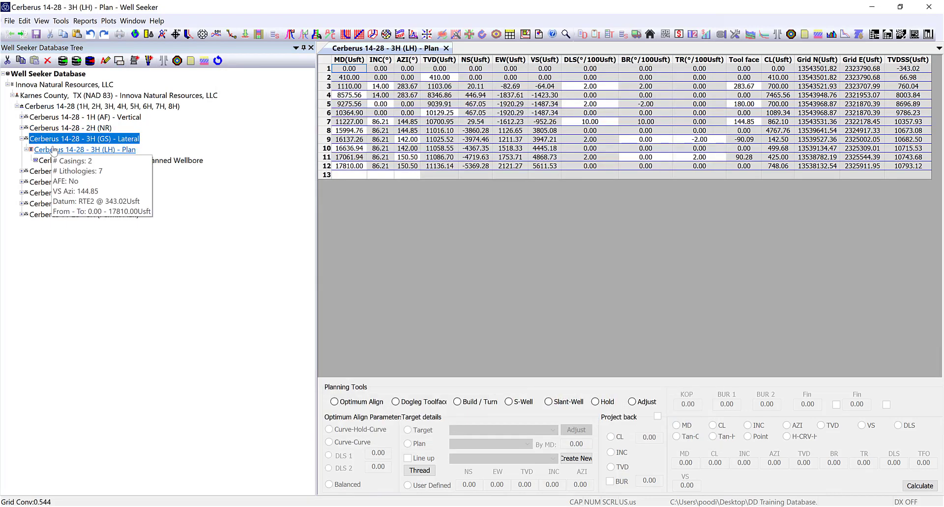
left_click(119, 61)
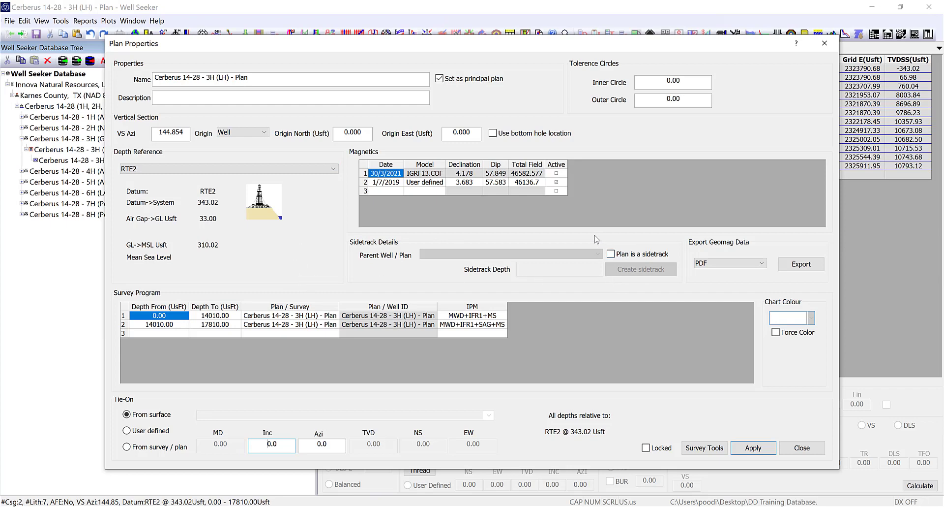
left_click(811, 448)
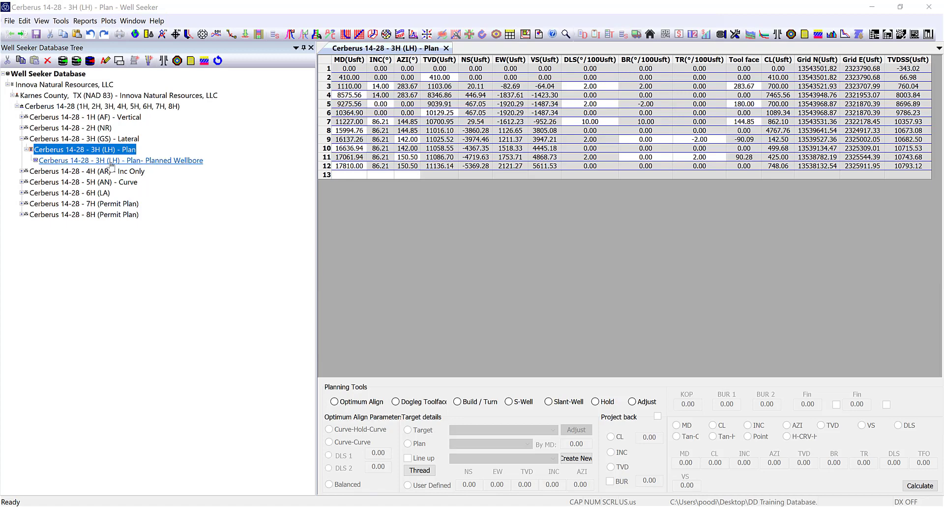
- Set the 3H plan's depth reference back to RTE with the Change TVD's option, apply it and close the properties
left_click(119, 60)
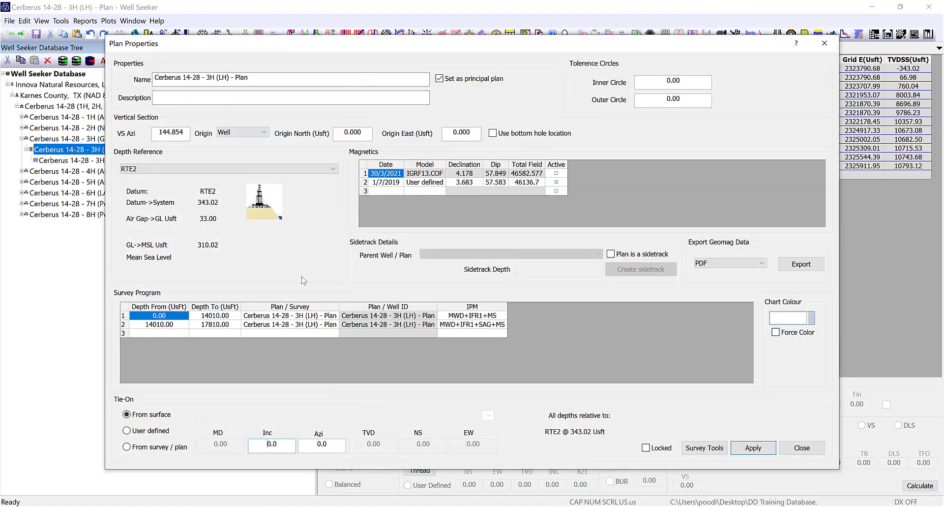
left_click(226, 168)
left_click(148, 186)
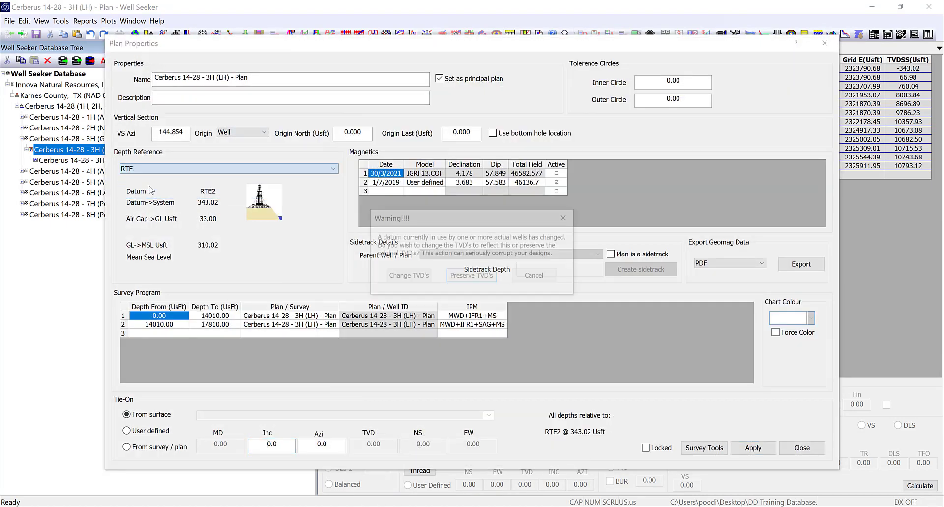
left_click(411, 277)
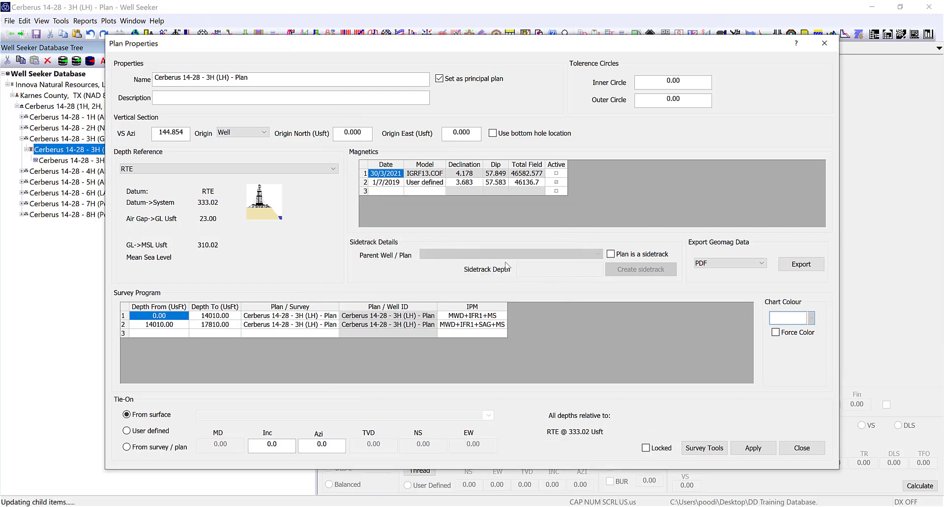
left_click(760, 449)
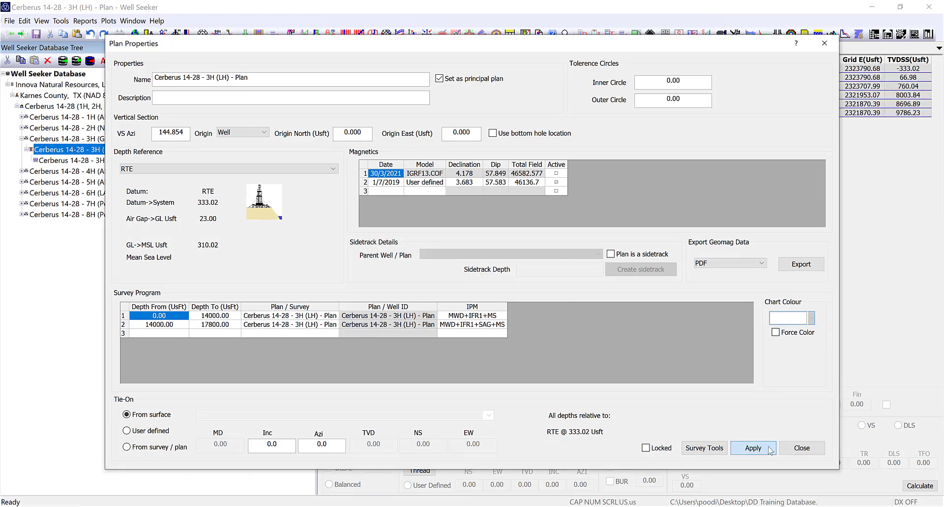
left_click(802, 448)
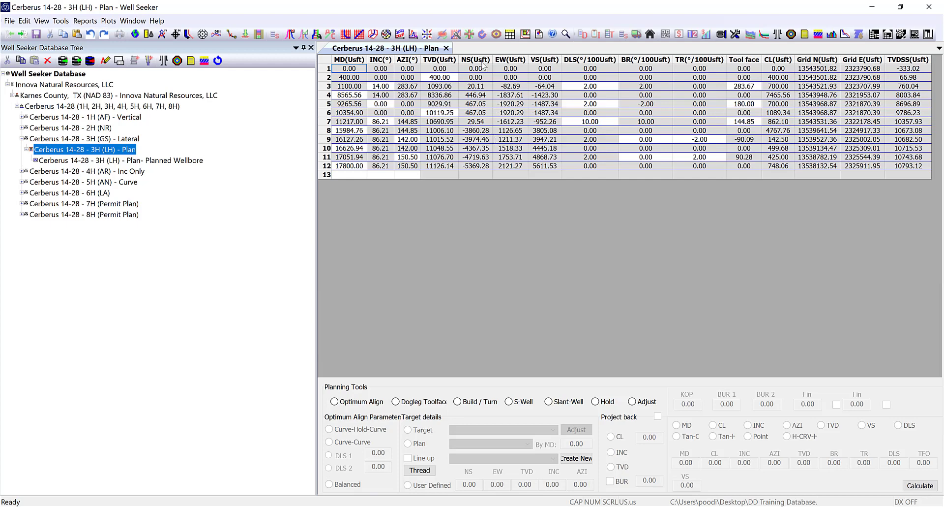
- Start an offset plan from the Cerberus 14-28 - 3H (LH) plan with its start point at MD 11217
right_click(78, 151)
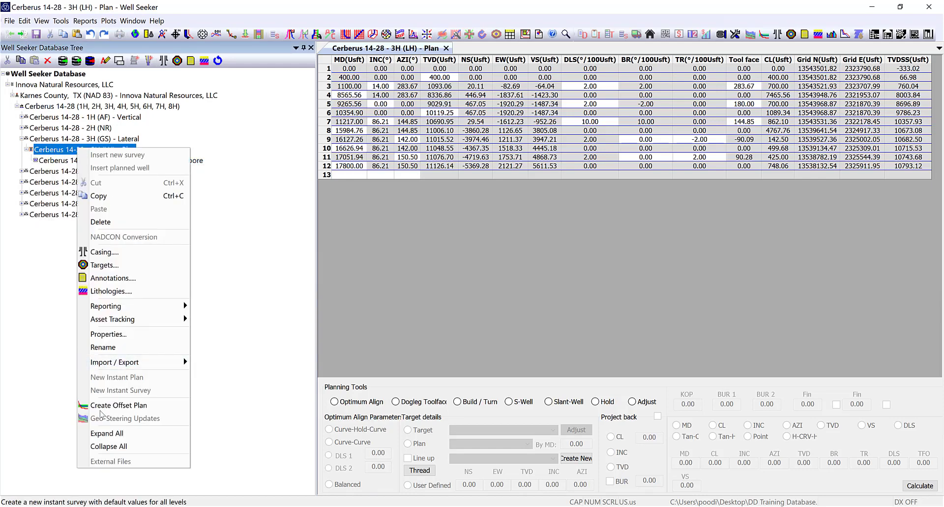
left_click(115, 406)
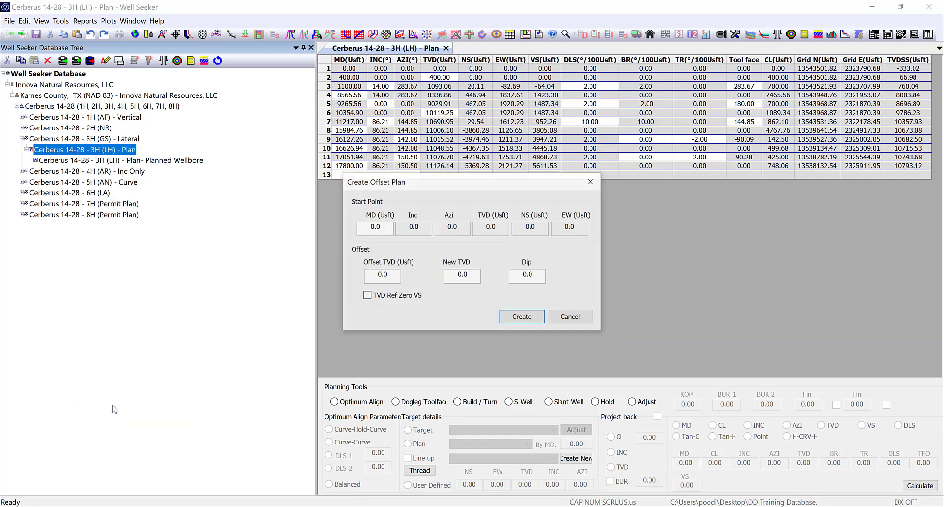
left_click_drag(441, 190, 485, 205)
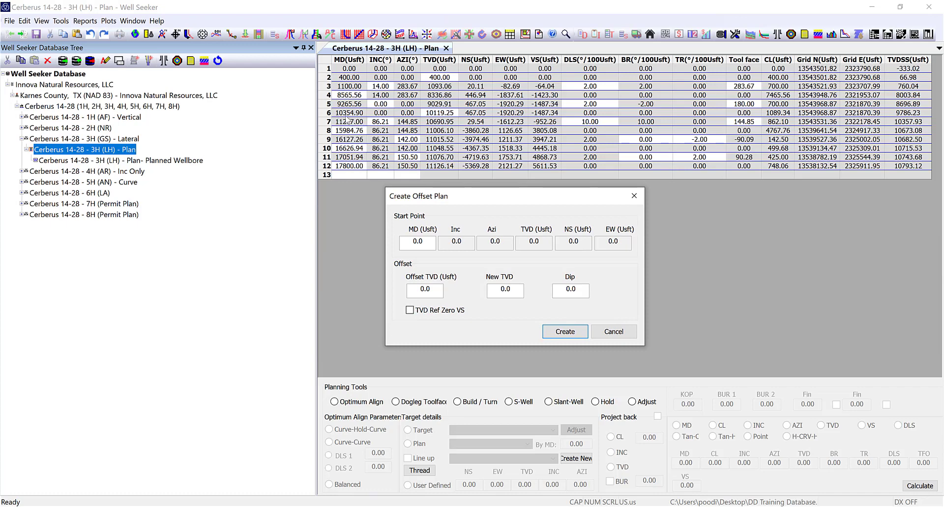
left_click(418, 242)
type("1")
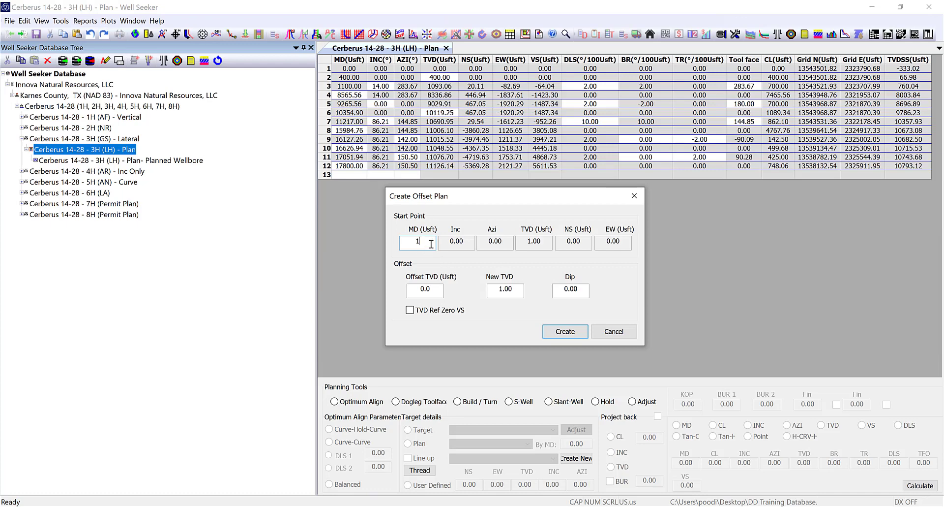
type("1217")
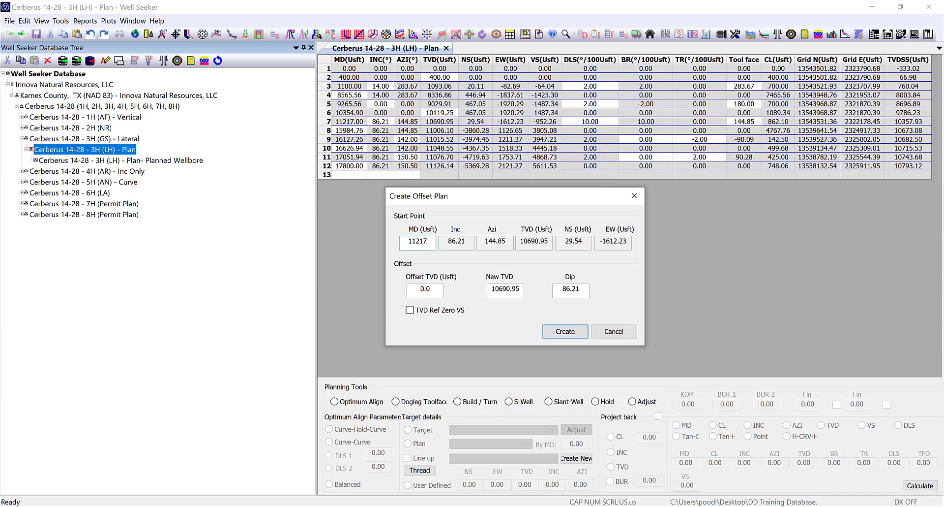
key("Tab")
- Set the offset plan's Offset TVD to 10 Usft
left_click_drag(433, 292, 402, 294)
type("10")
key("BackSpace")
key("BackSpace")
type("10")
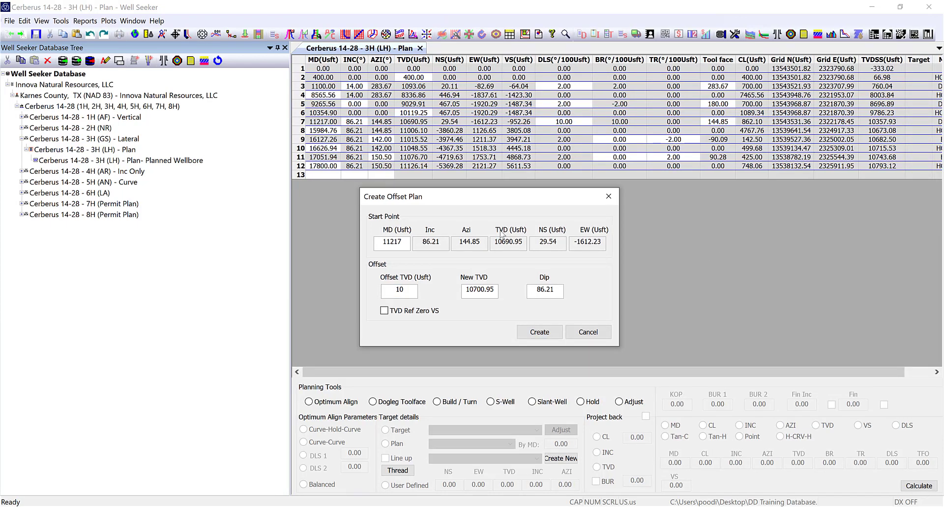
- Try referencing the offset plan's TVD to zero vertical section, with a TVD @ 0 VS of 11130 Usft
left_click(384, 312)
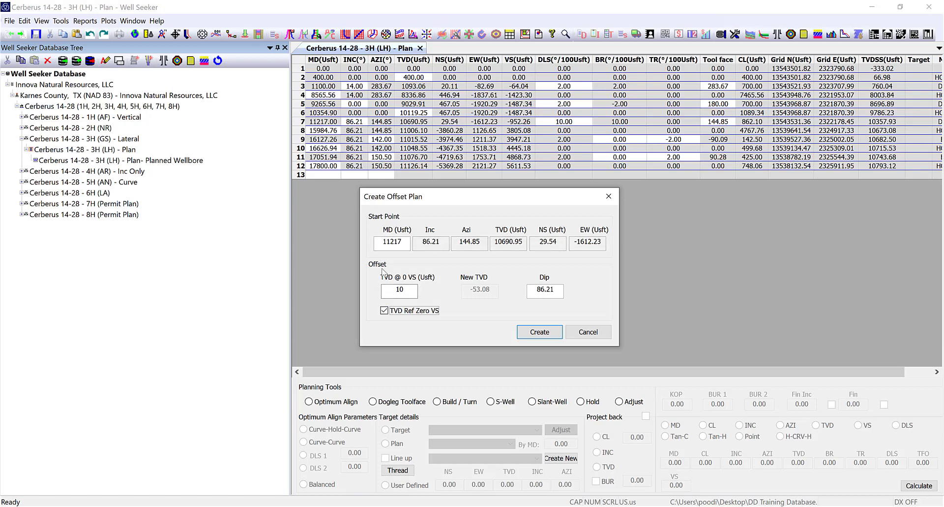
left_click(384, 310)
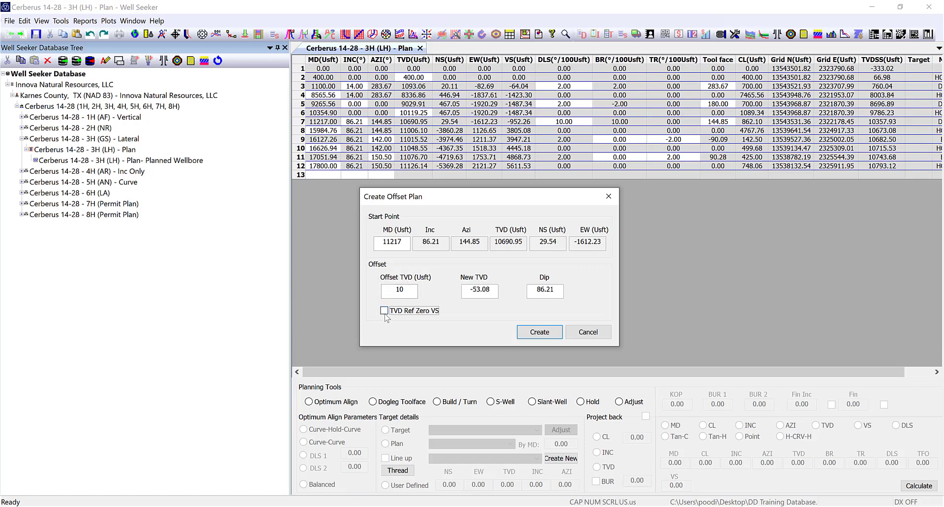
left_click(384, 311)
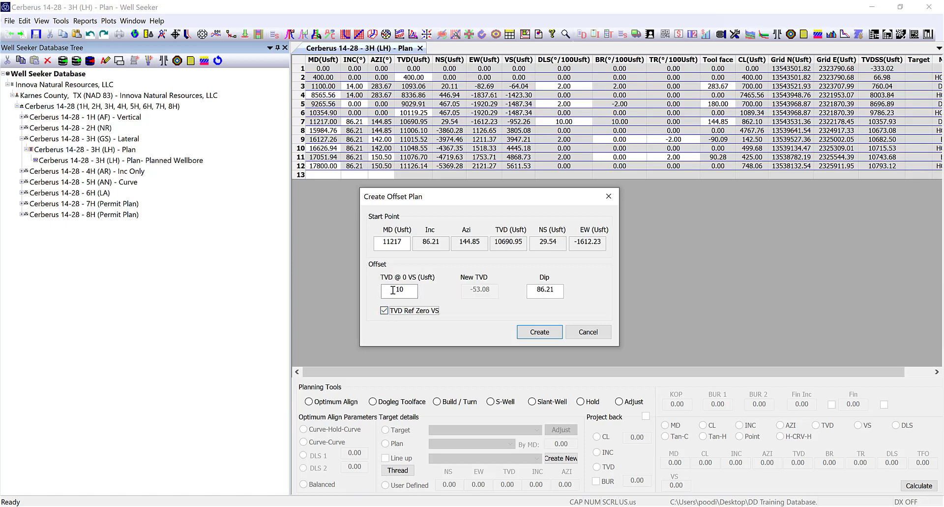
double_click(393, 289)
type("11130")
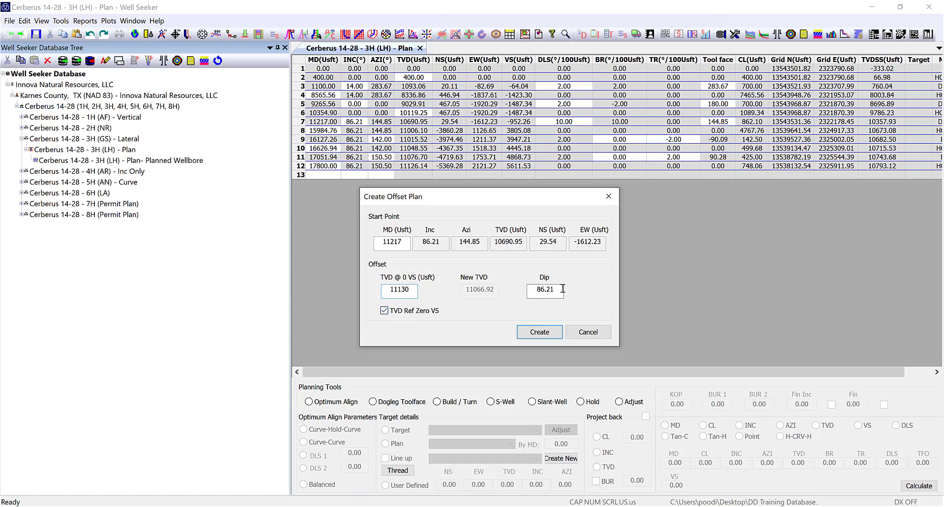
- Turn off TVD Ref Zero VS, set the Offset TVD back to 10 Usft and create the offset plan
left_click(384, 310)
type("10")
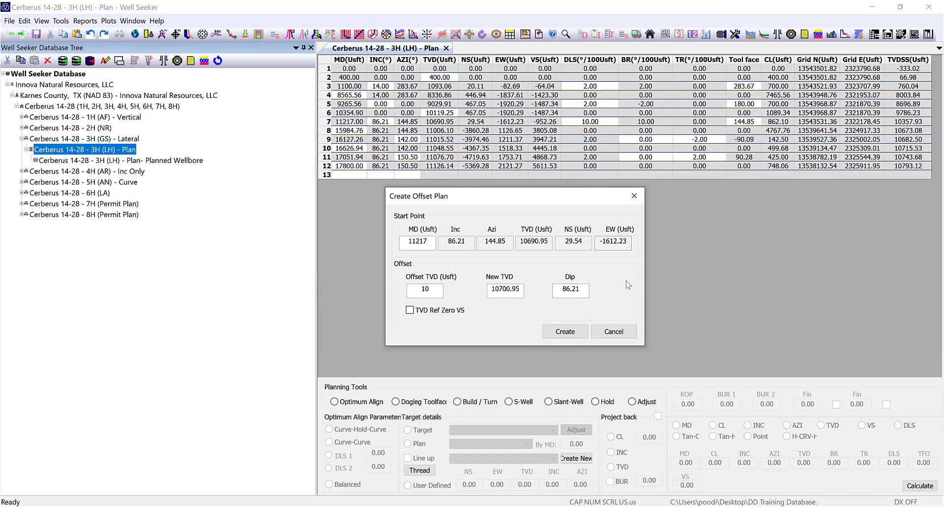
left_click(560, 334)
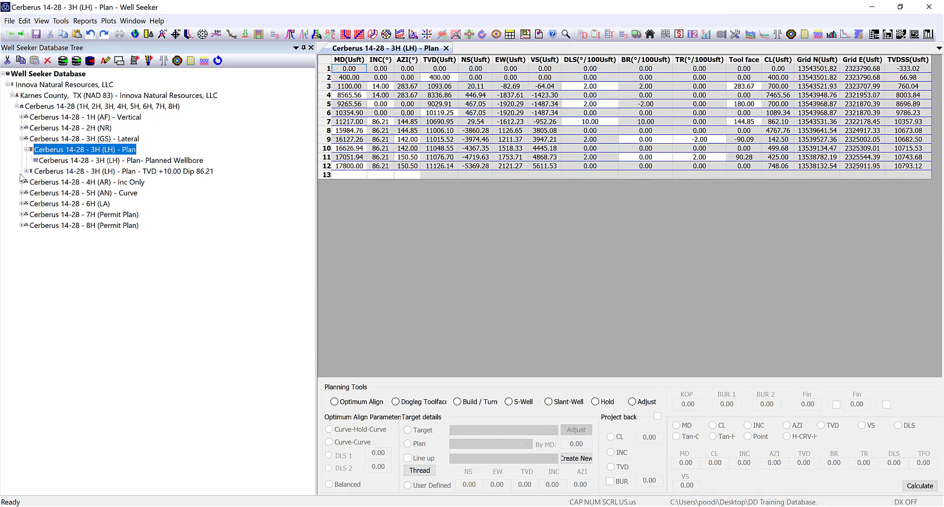
- Open the TVD +10.00 Dip 86.21 offset plan and place its table side by side with the original 3H plan
mouse_move(169, 181)
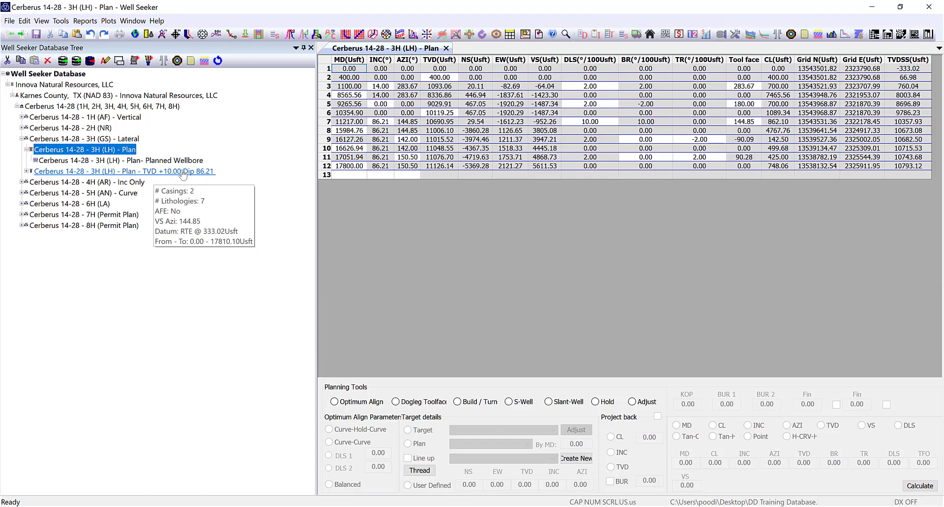
double_click(86, 171)
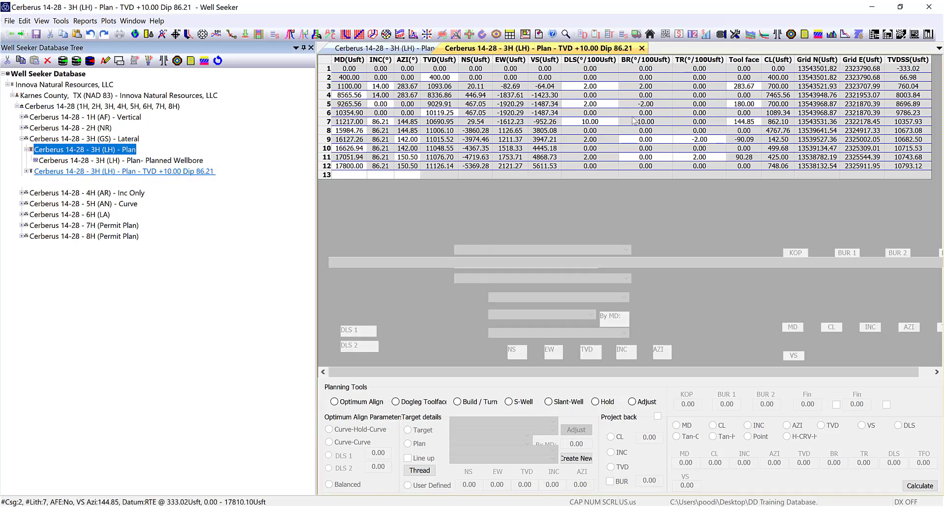
left_click_drag(525, 49, 671, 182)
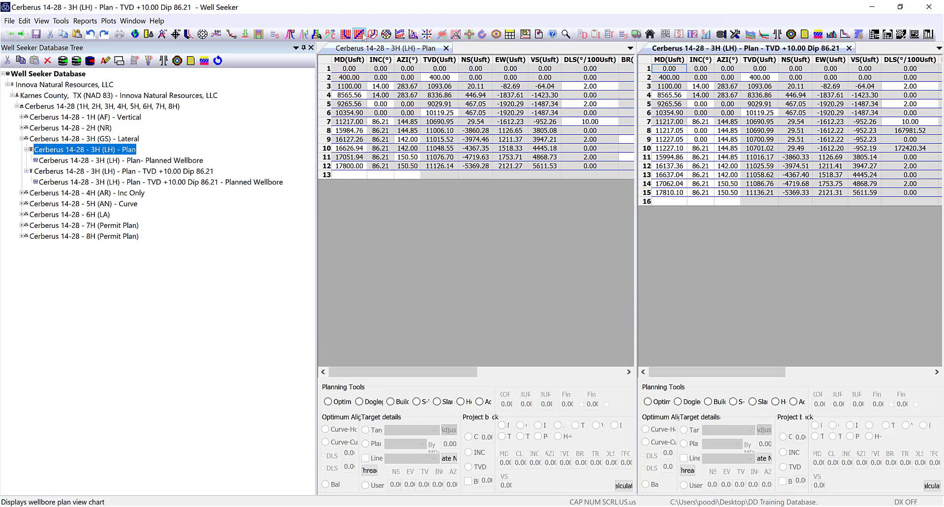
- Examine the TVD offset at the start of the lateral in the offset plan's section view, and close the view
left_click(347, 35)
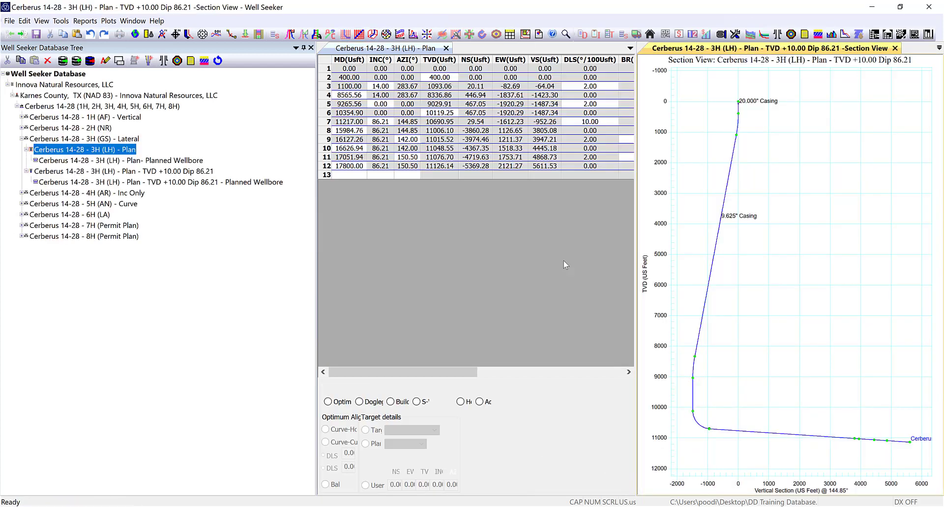
scroll(713, 434, "up", 5)
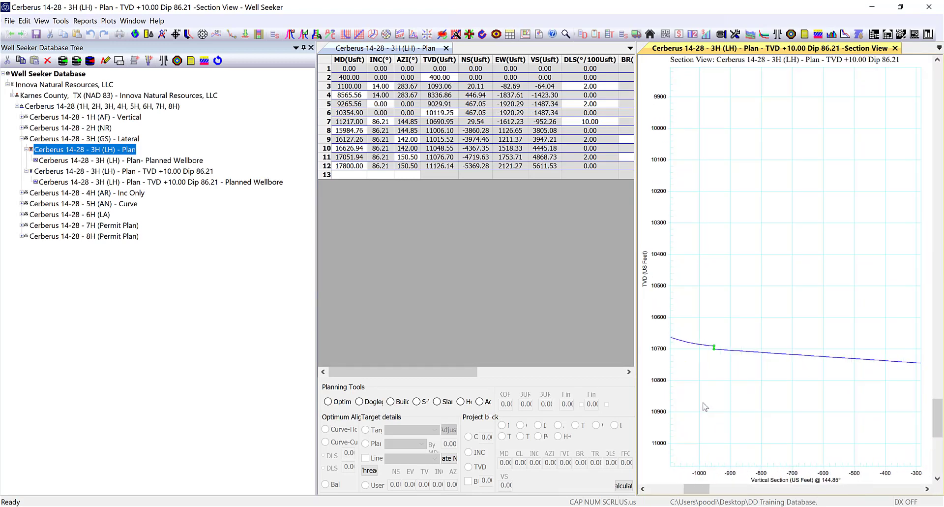
left_click_drag(717, 347, 795, 347)
scroll(744, 367, "up", 5)
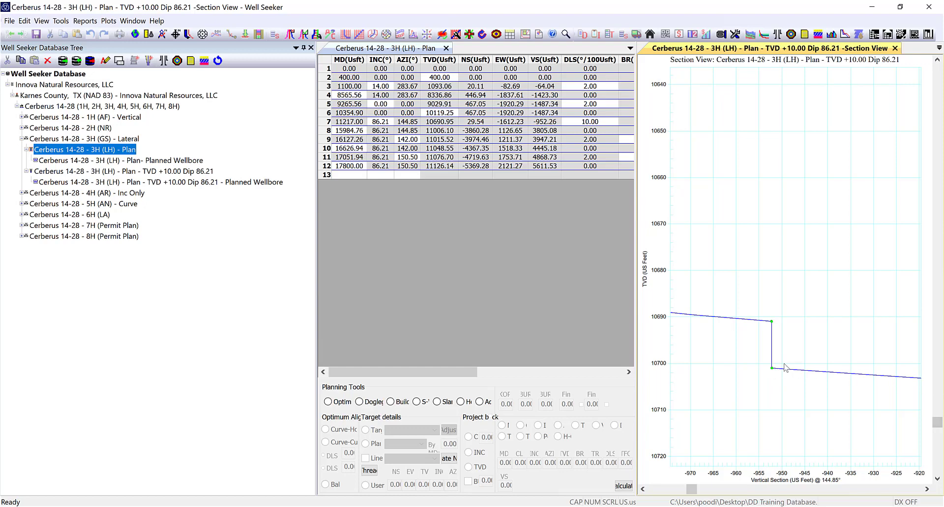
left_click(895, 48)
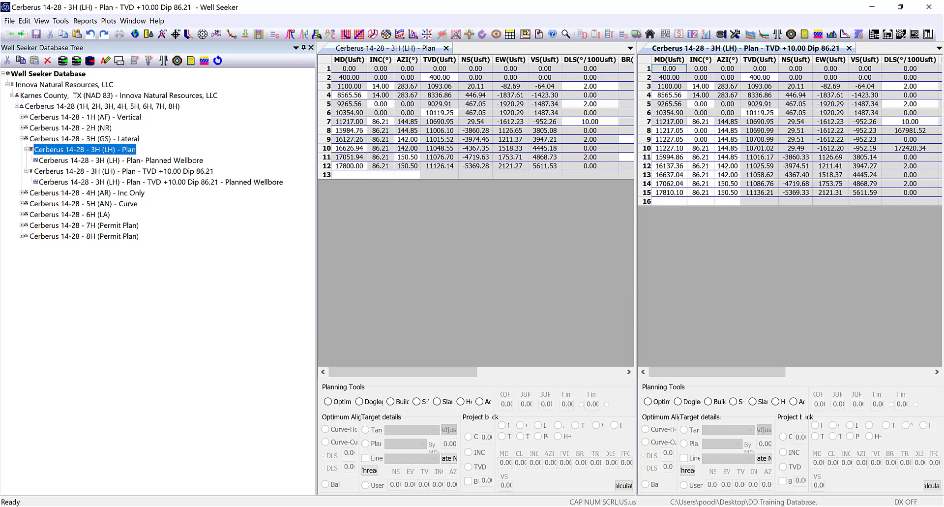
- Close the offset plan's table, delete the TVD +10.00 Dip 86.21 plan with its child items and leave no plan table open
double_click(85, 150)
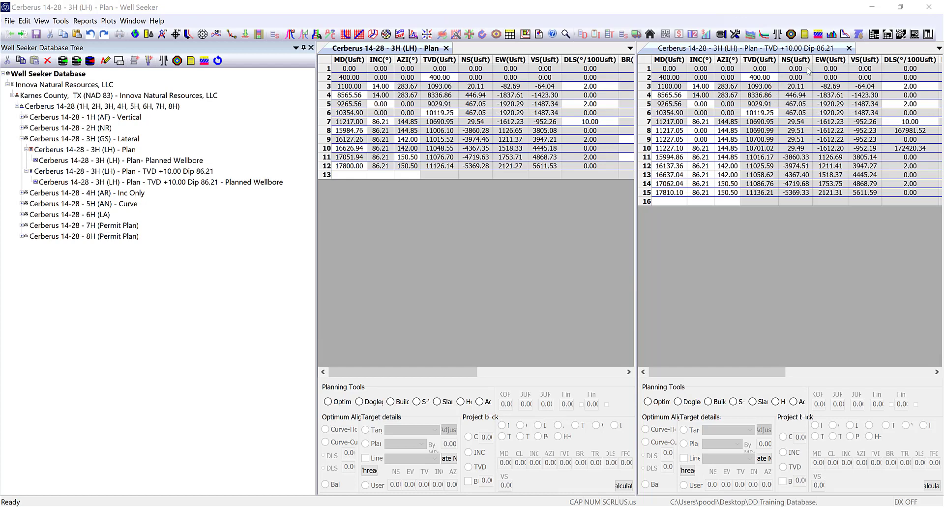
left_click(849, 48)
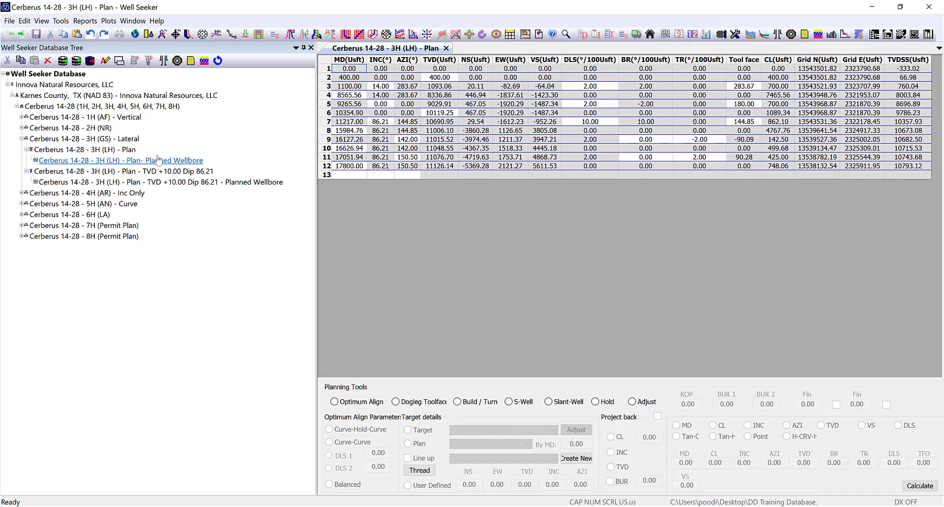
left_click(83, 172)
key("Delete")
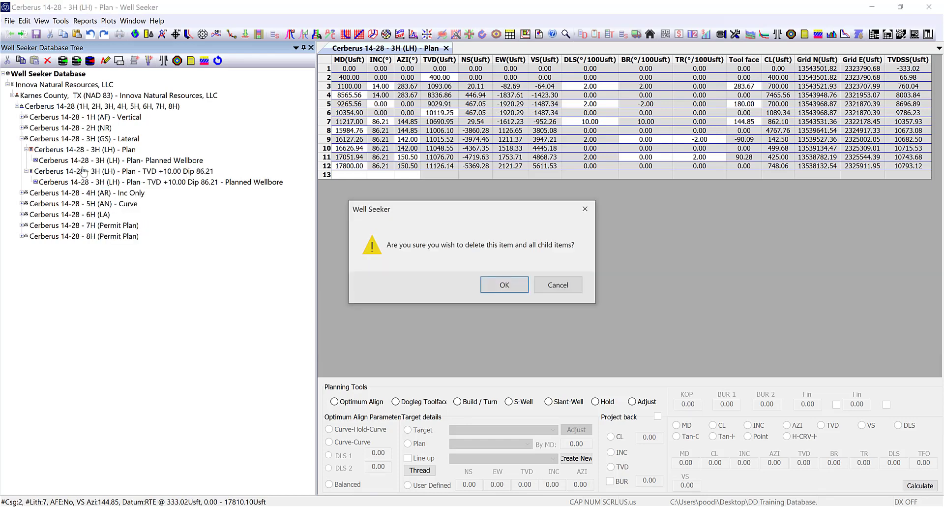
key("Return")
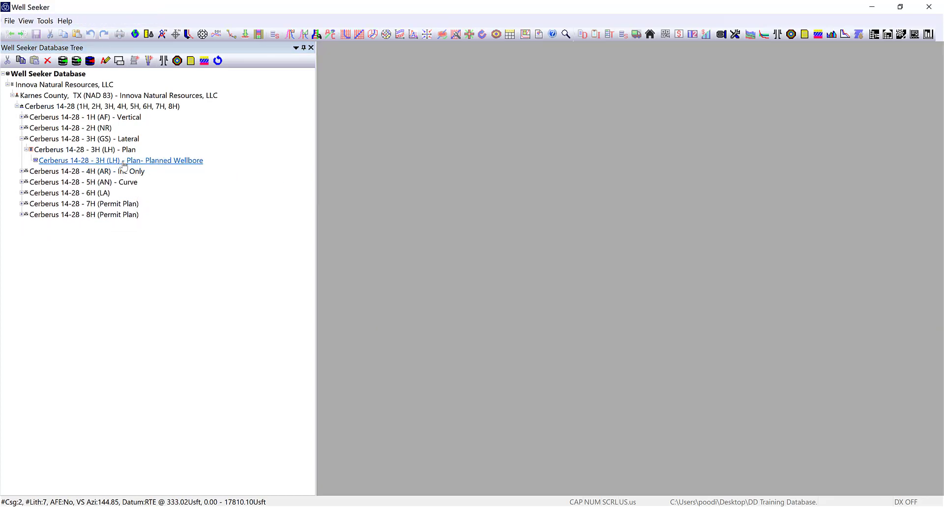
double_click(104, 149)
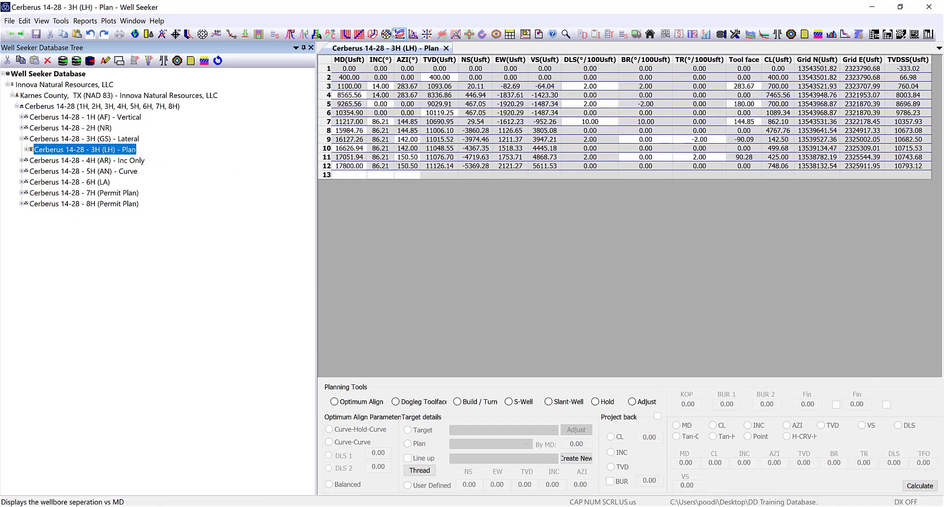
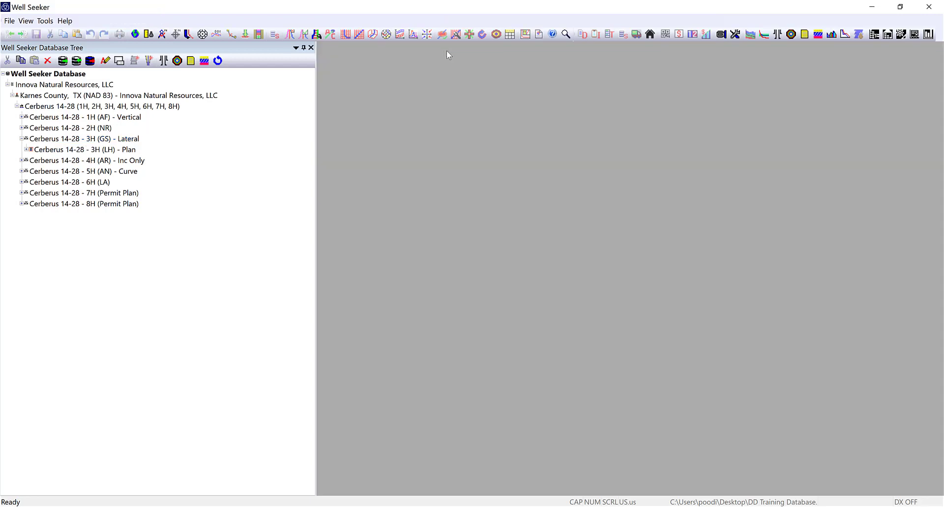
left_click(446, 47)
- Insert a new actual well under 3H (GS) - Lateral, name it Cerberus 14-28 - 3H (LH) - Lateral and apply its properties
right_click(47, 141)
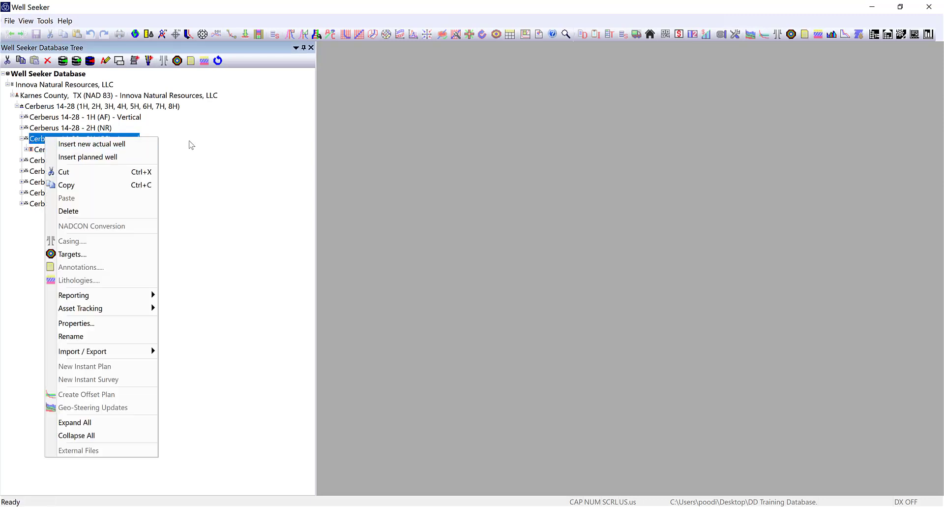
left_click(99, 147)
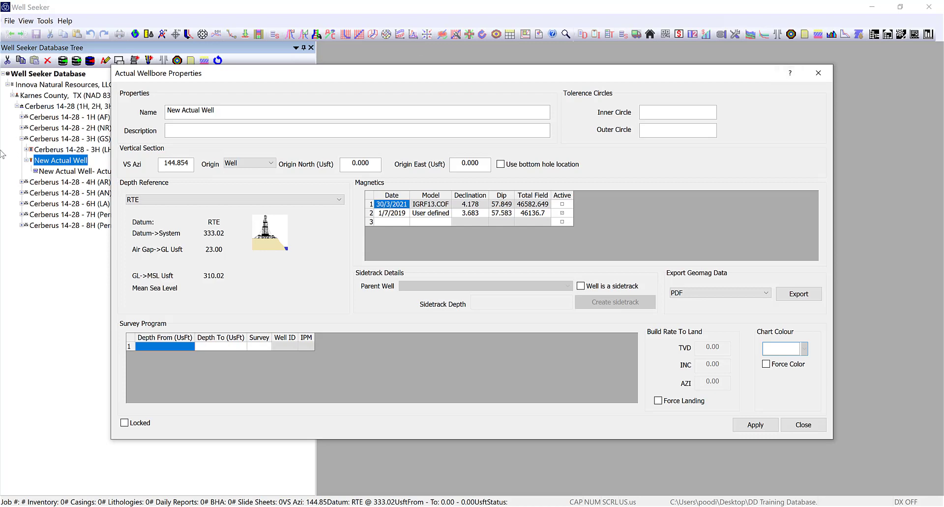
left_click_drag(222, 111, 14, 111)
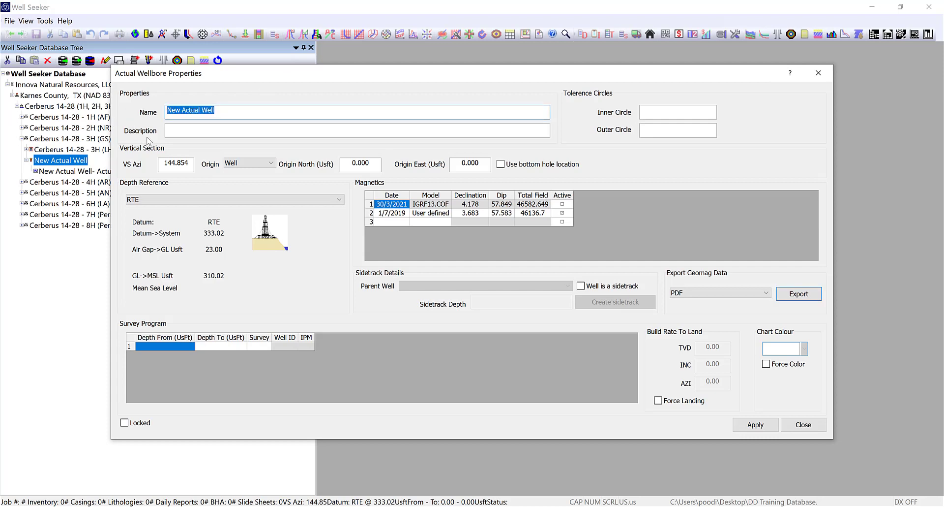
type("Cerberus 14-28 - 3H (LH) - Lateral")
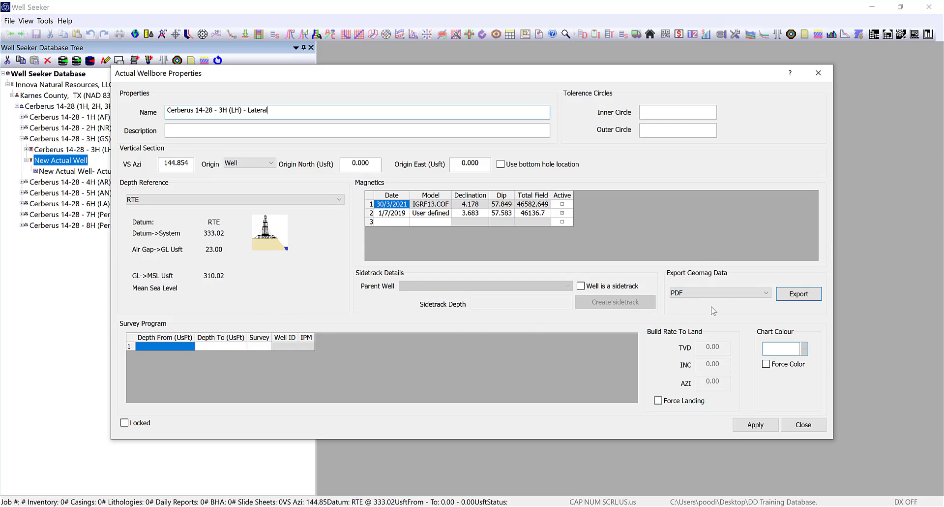
left_click(767, 426)
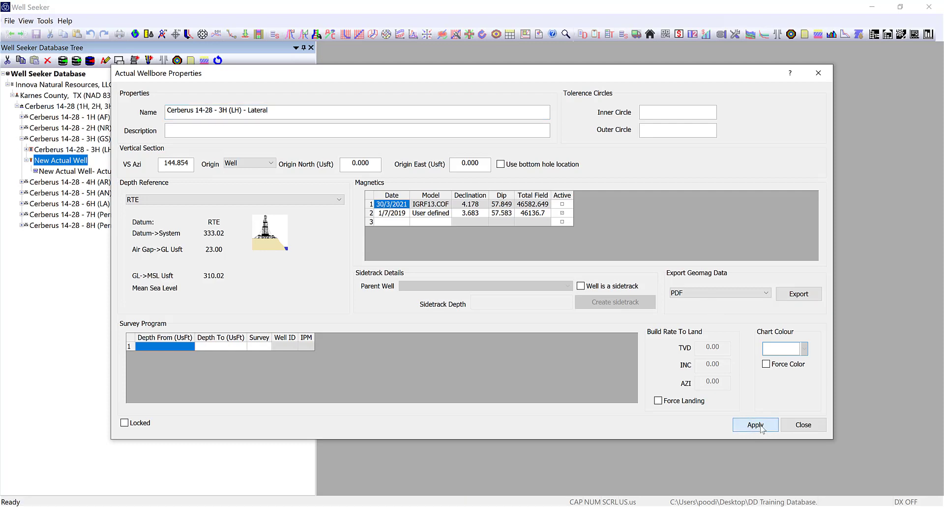
left_click(811, 426)
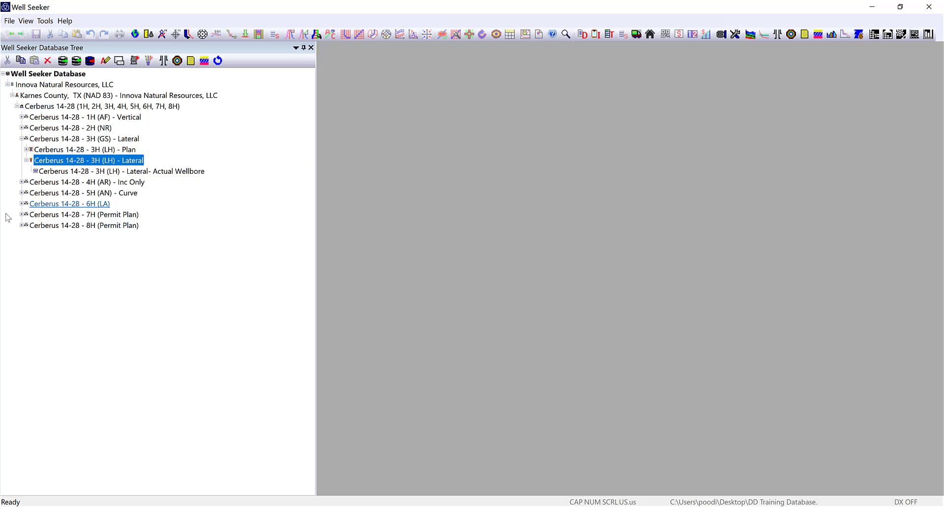
- Inspect the MD, INC and AZI cells in the new lateral's actual wellbore survey table, and close the table
mouse_move(47, 175)
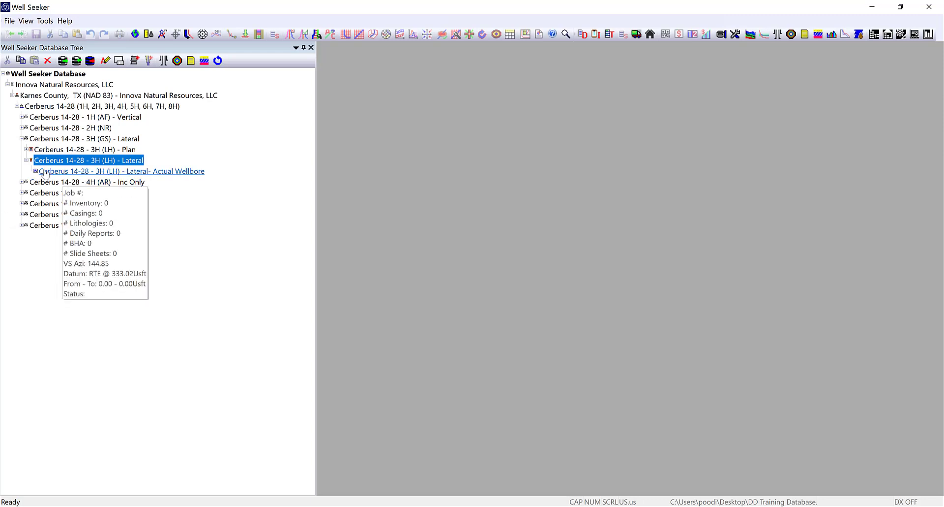
double_click(100, 174)
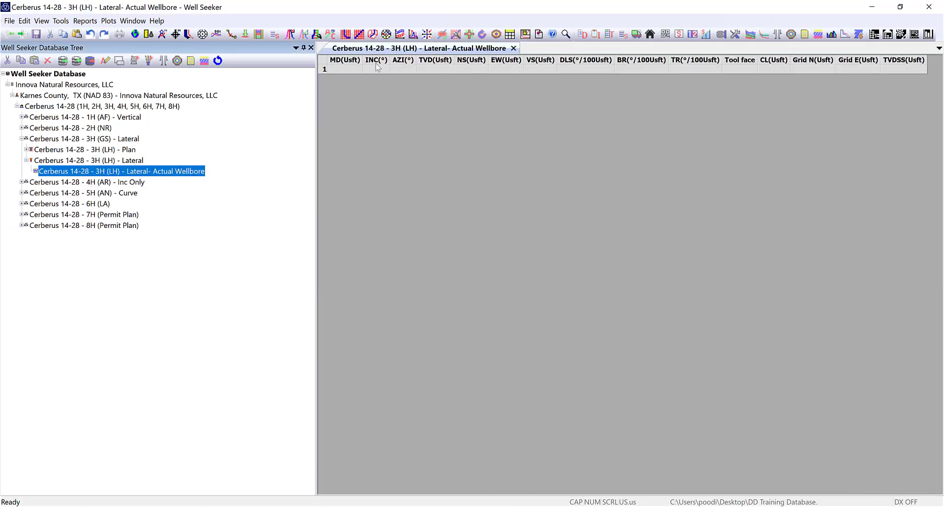
left_click(335, 69)
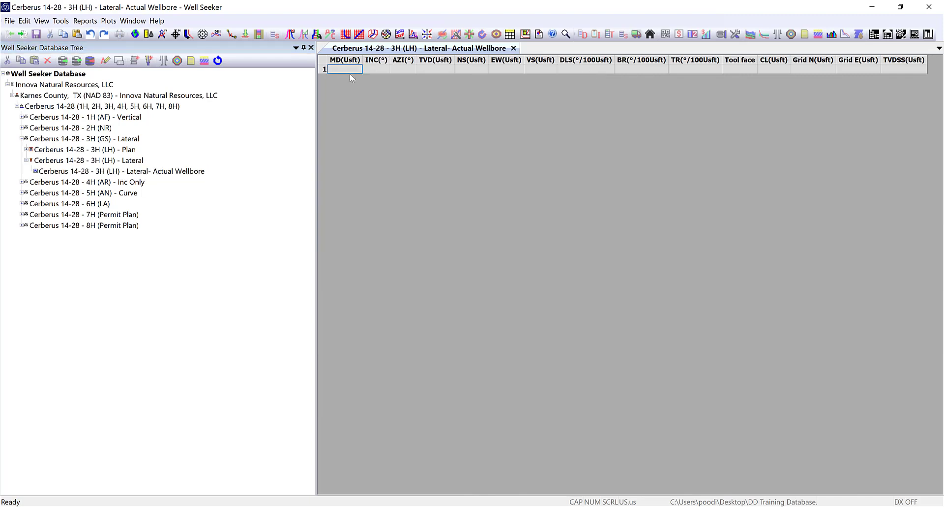
left_click(379, 71)
left_click(402, 72)
left_click(367, 69)
left_click(513, 47)
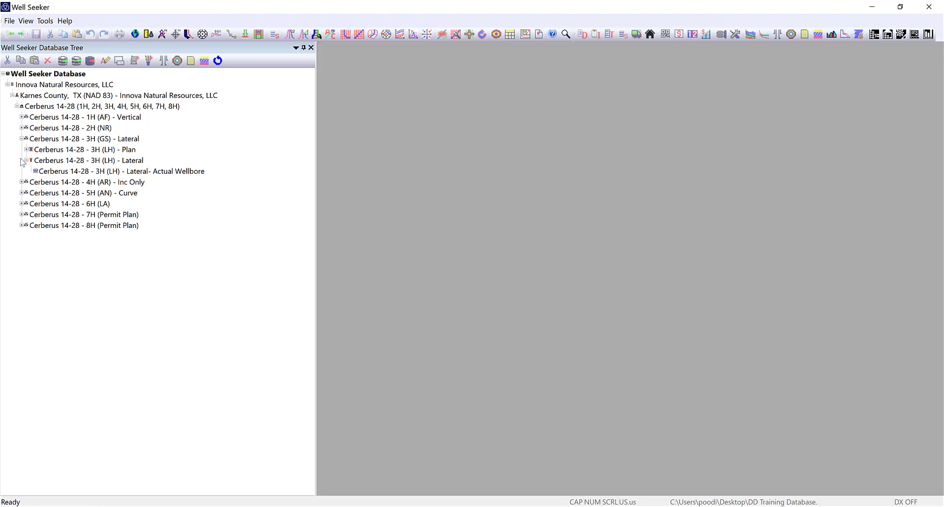
- Insert a new survey under the Cerberus 14-28 - 3H (LH) - Lateral actual well and name it 1 - Surface
mouse_move(86, 156)
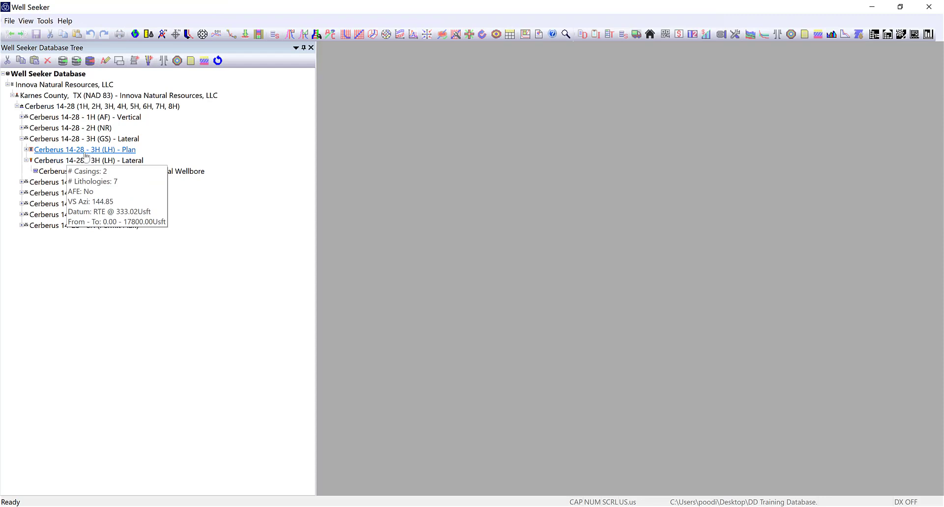
left_click(52, 161)
right_click(52, 162)
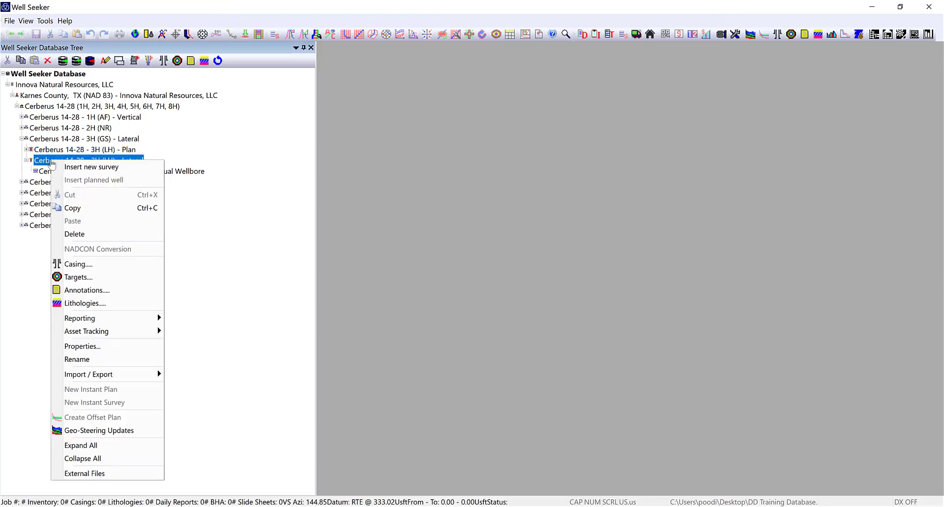
left_click(129, 167)
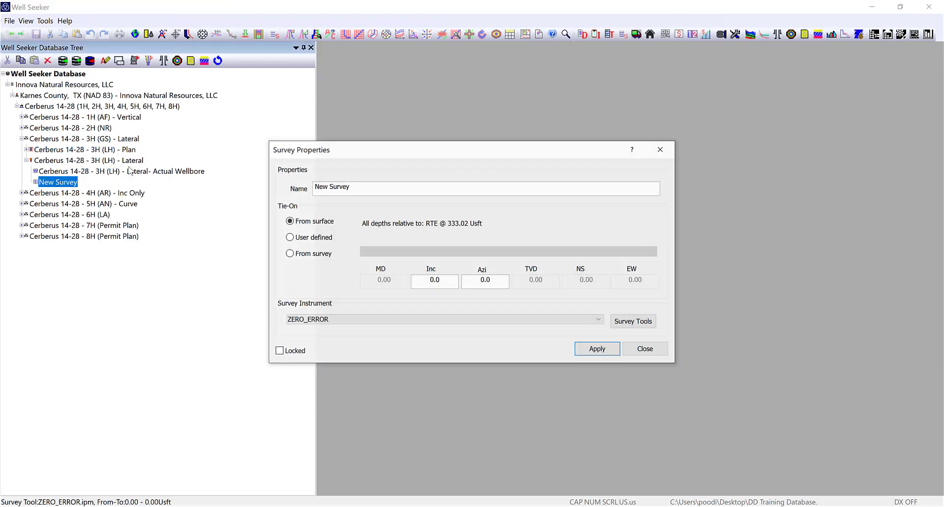
left_click_drag(377, 186, 81, 182)
type("1")
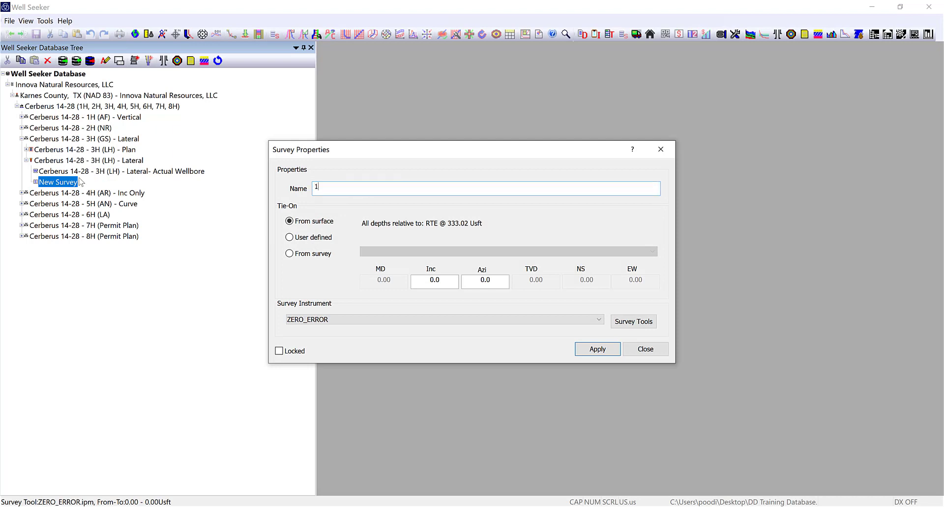
type(" - Surface")
- Tie the new survey on from surface, set its survey instrument to MWD+IFR1+MS, and apply and close the survey properties
left_click(294, 238)
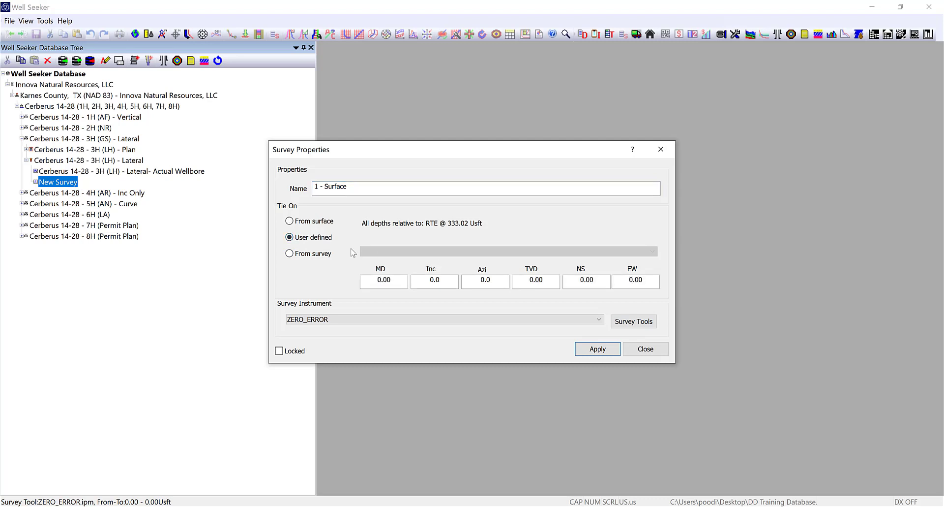
left_click(315, 224)
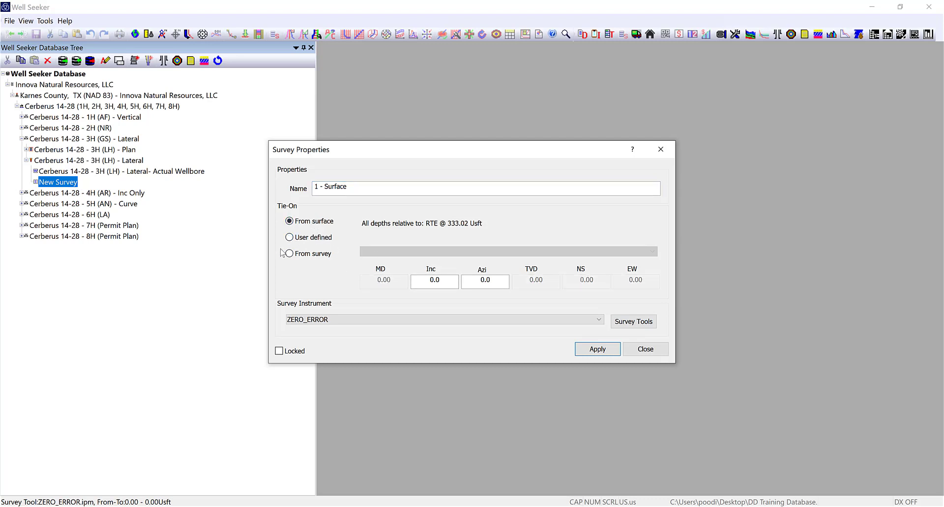
left_click(302, 319)
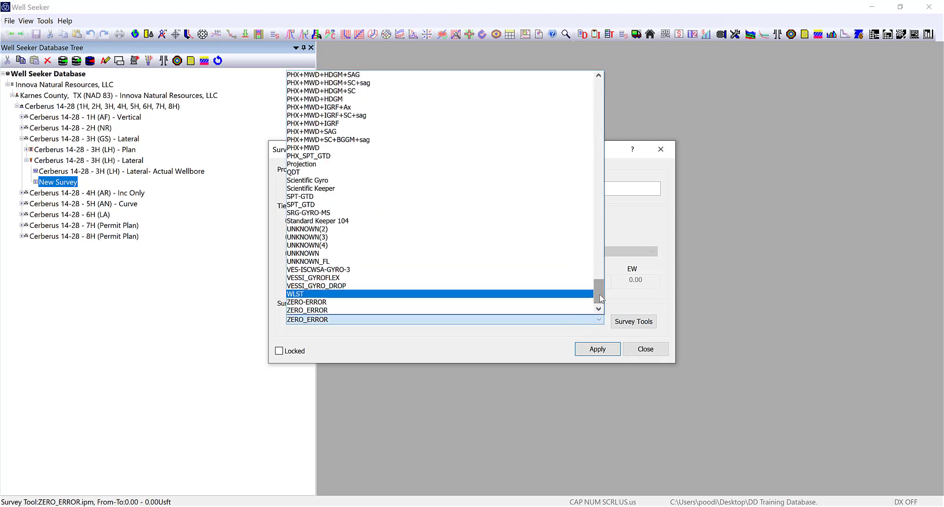
left_click_drag(601, 294, 598, 234)
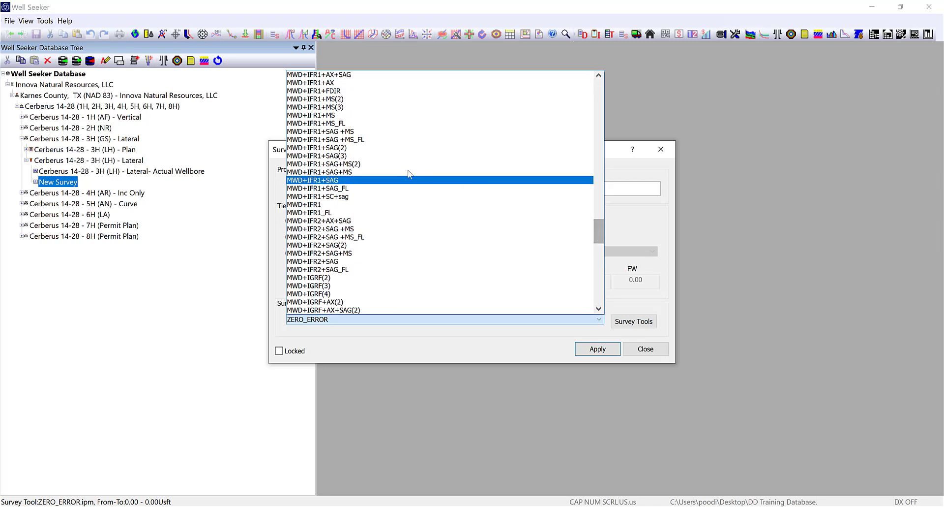
left_click(325, 115)
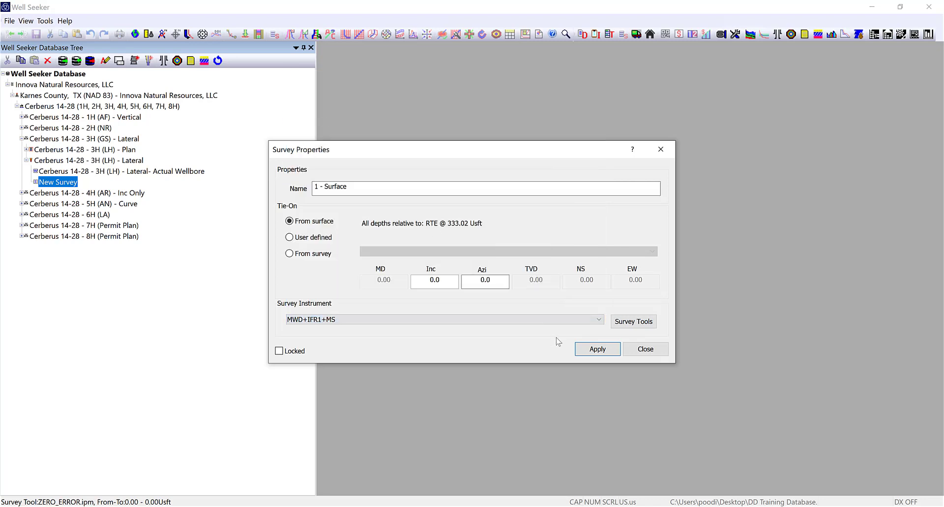
left_click(599, 350)
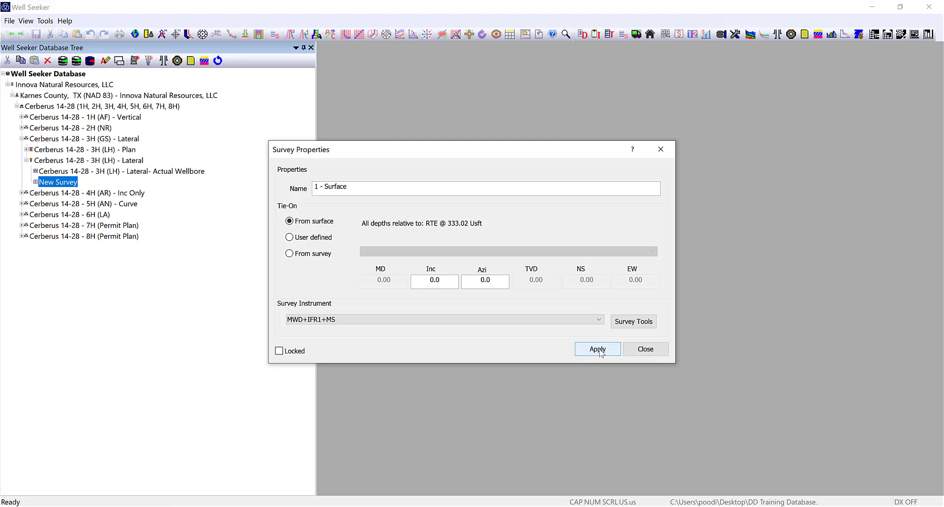
left_click(646, 349)
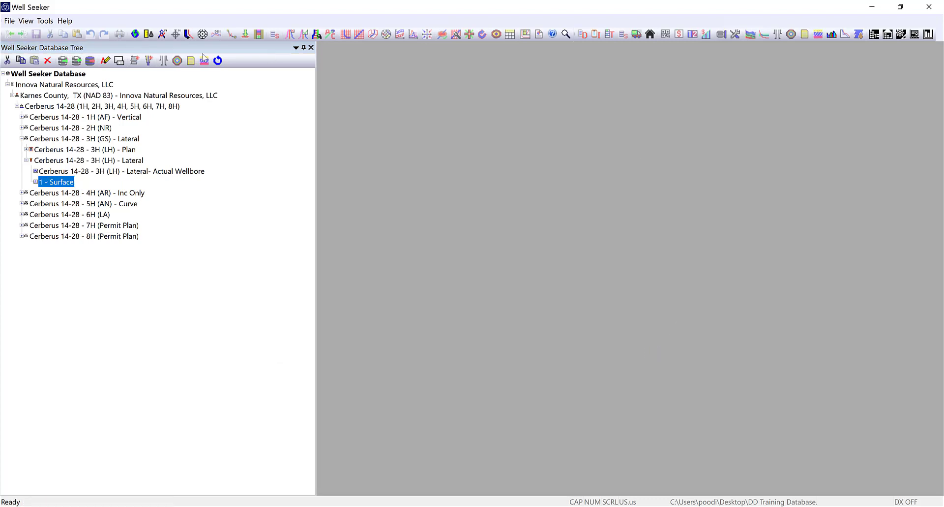
- Open the 1 - Surface survey table and inspect its input cells and the Up/Down and Left/Right columns
double_click(56, 182)
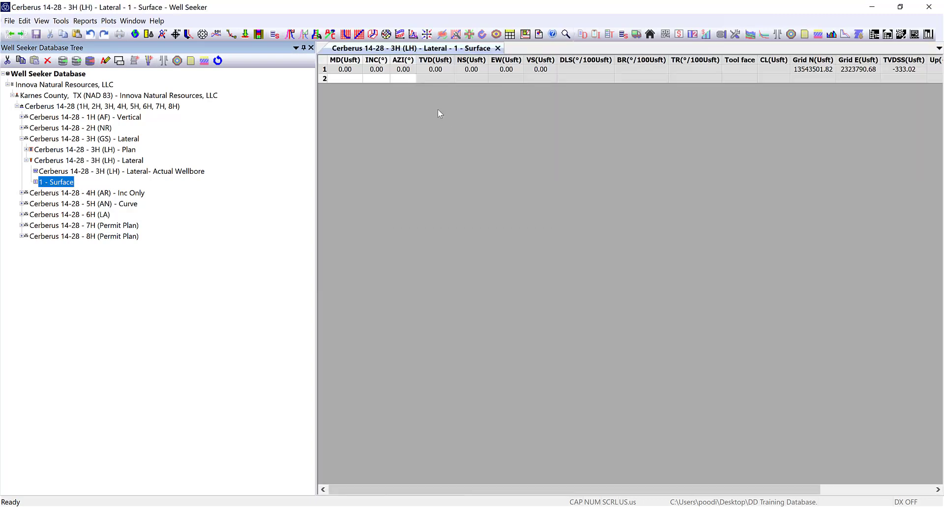
left_click(393, 80)
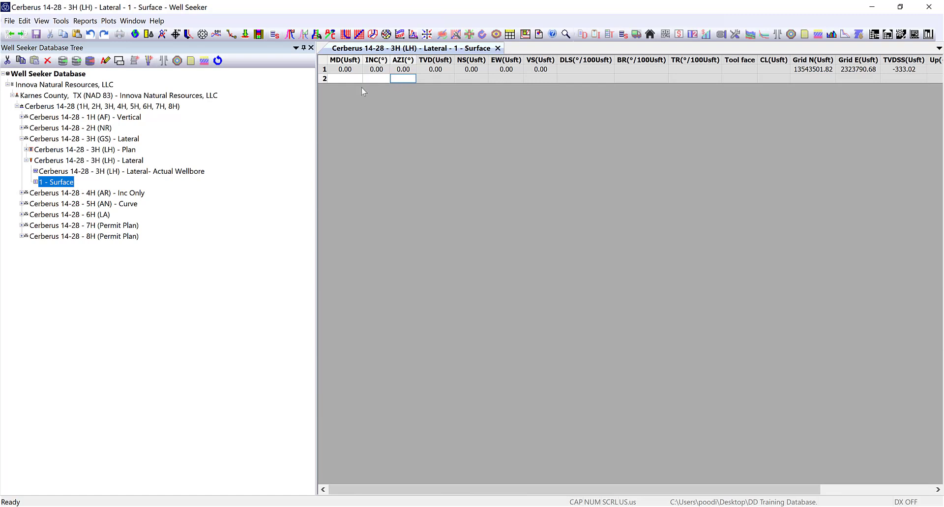
left_click(345, 80)
key("alt+Tab")
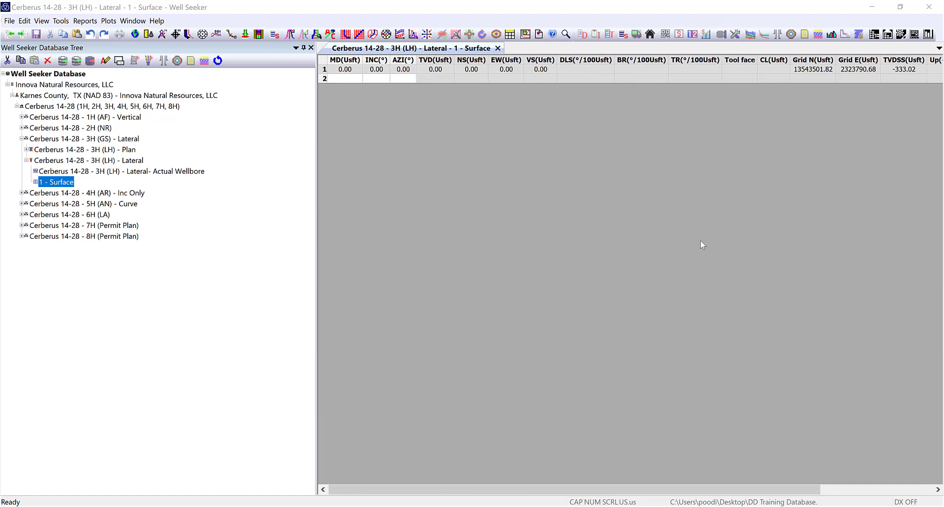
left_click_drag(581, 491, 796, 443)
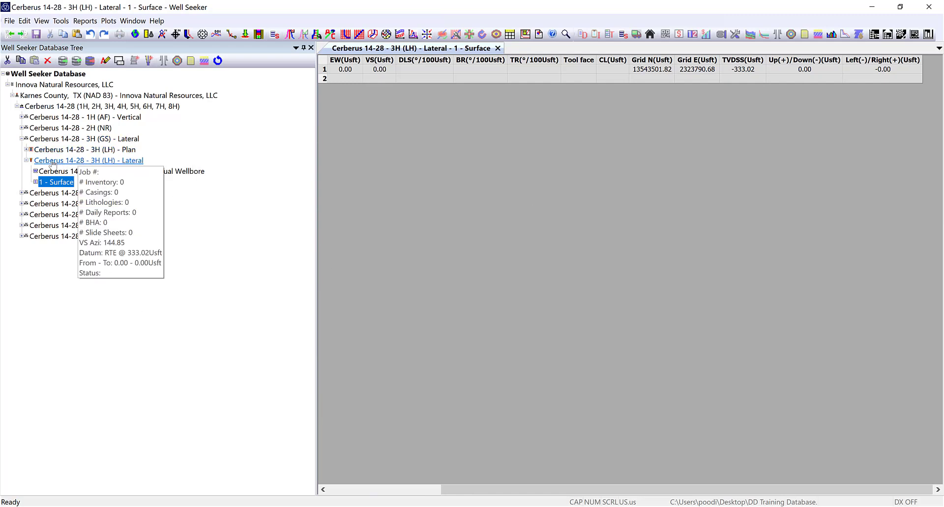
- Clear and restore the principal plan setting in the properties of the Cerberus 14-28 - 3H (LH) - Plan
mouse_move(44, 174)
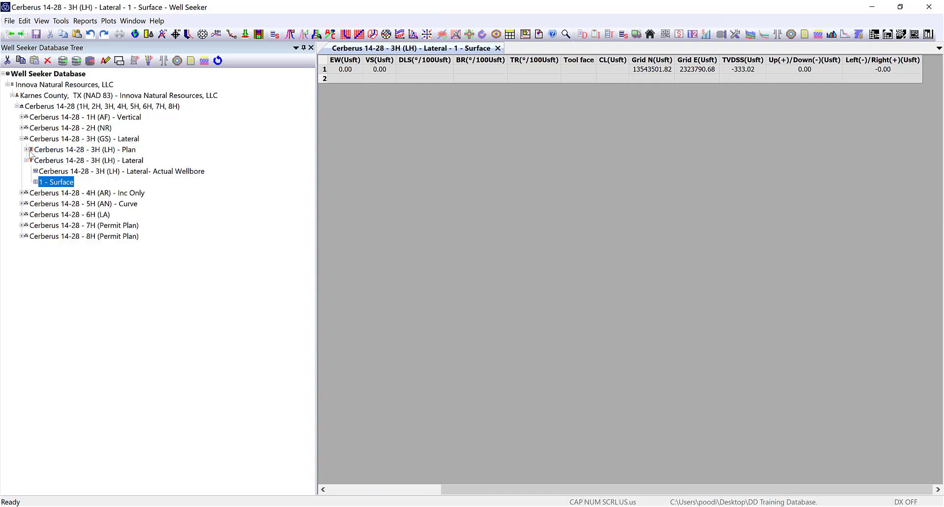
mouse_move(30, 151)
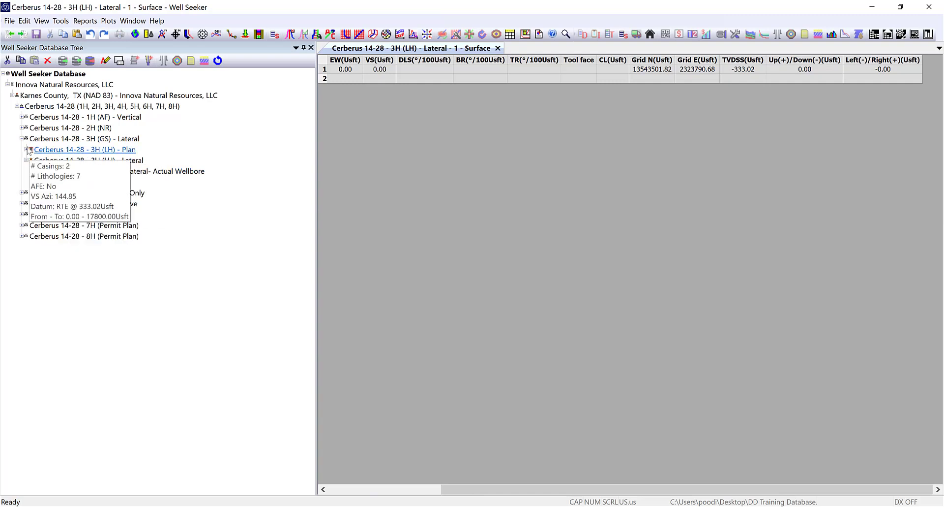
left_click(89, 149)
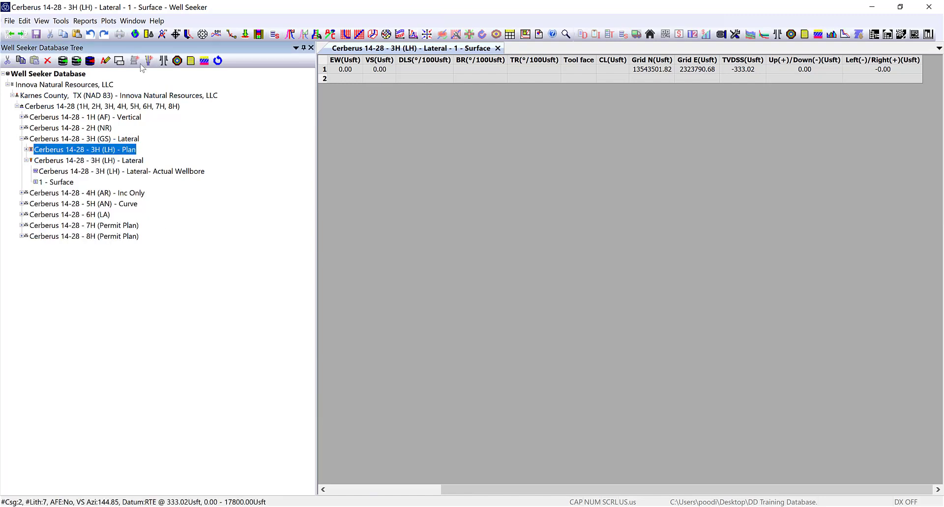
left_click(119, 60)
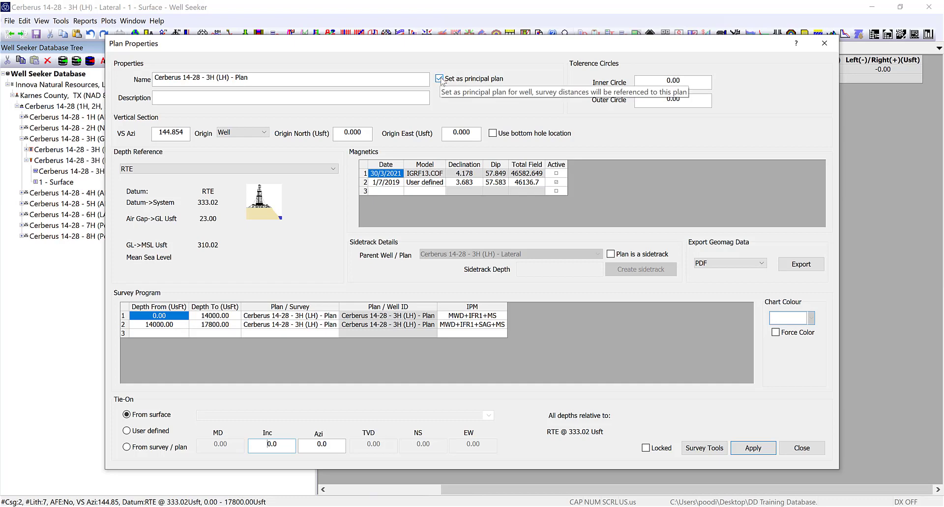
left_click(439, 79)
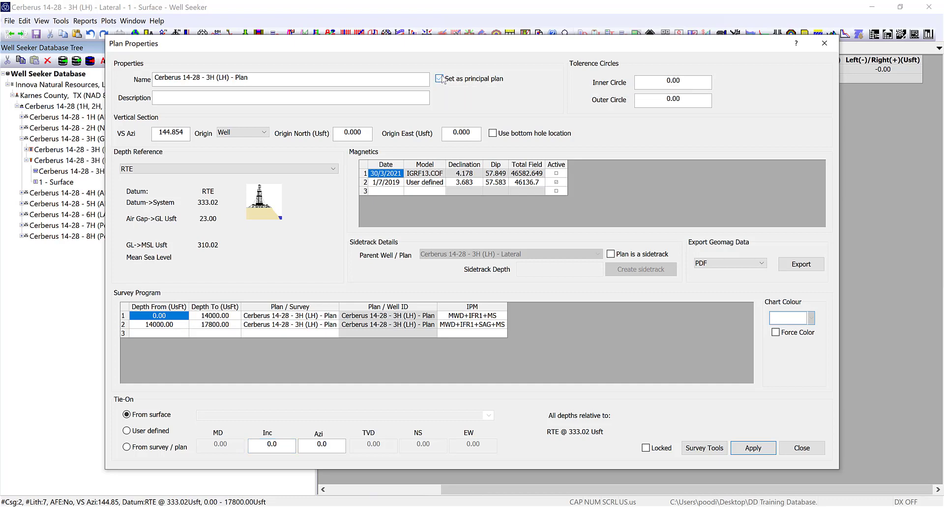
left_click(805, 451)
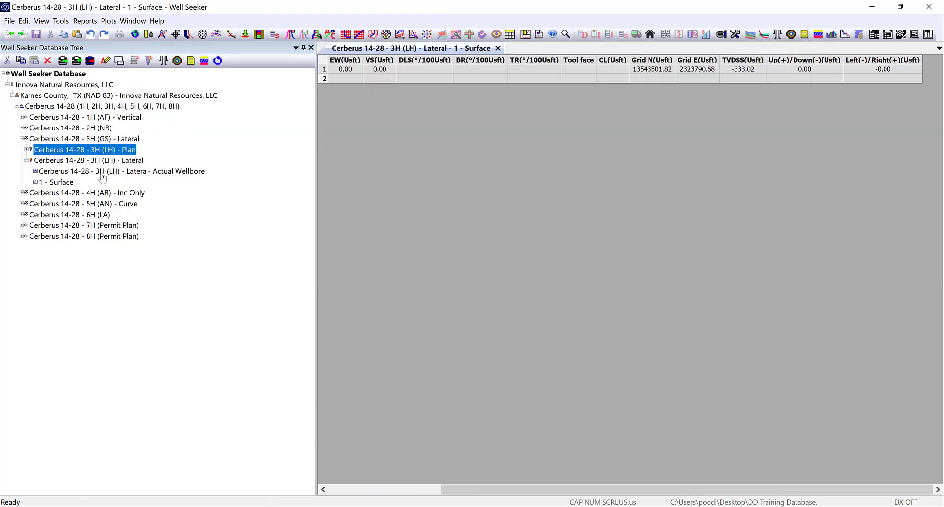
left_click(119, 60)
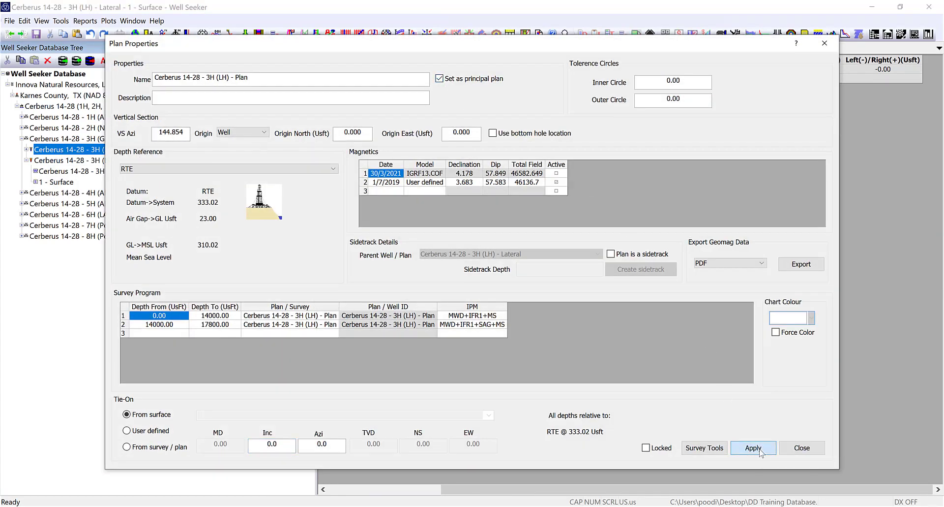
left_click(814, 447)
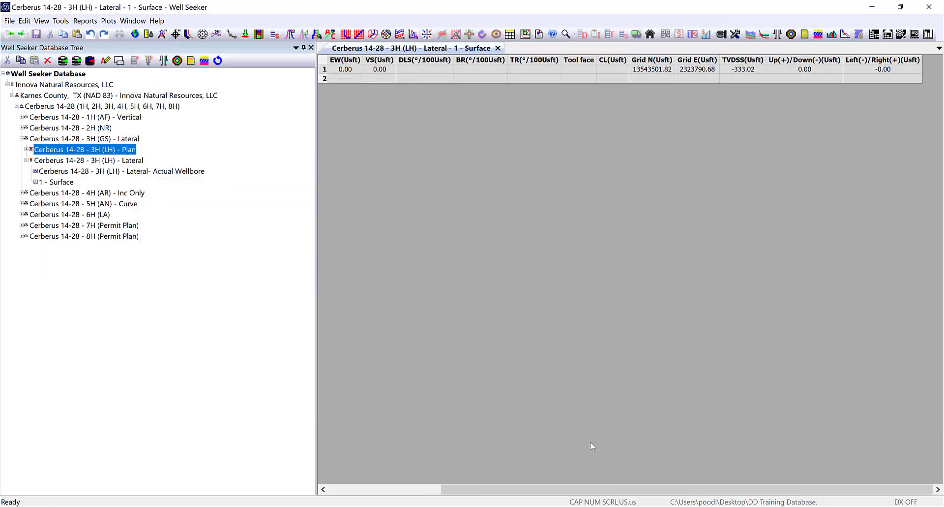
- Review the list of visible survey columns for the 1 - Surface table and cancel without changing it
left_click_drag(570, 490, 407, 491)
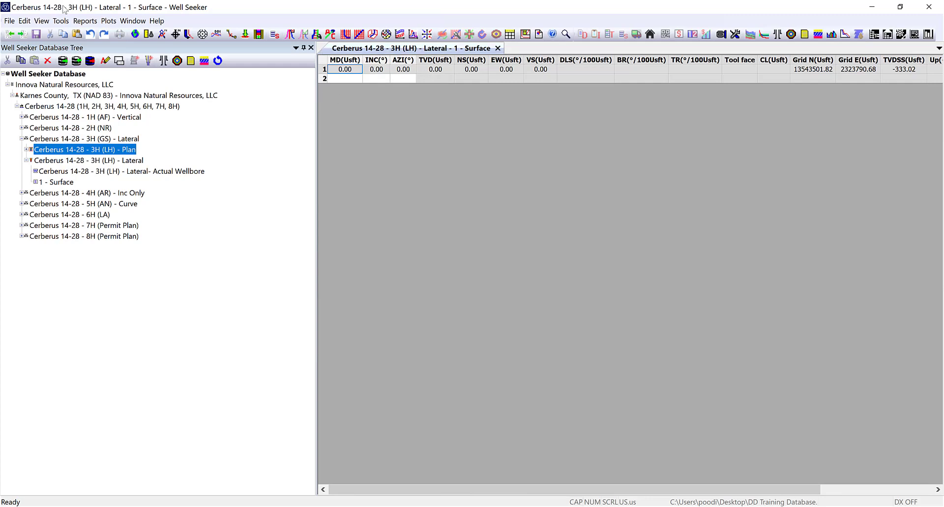
left_click(42, 21)
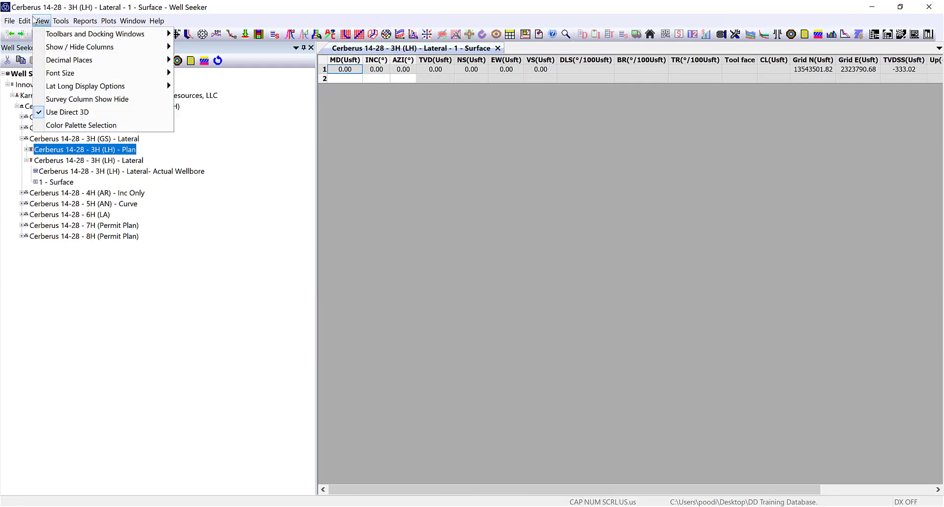
left_click(55, 103)
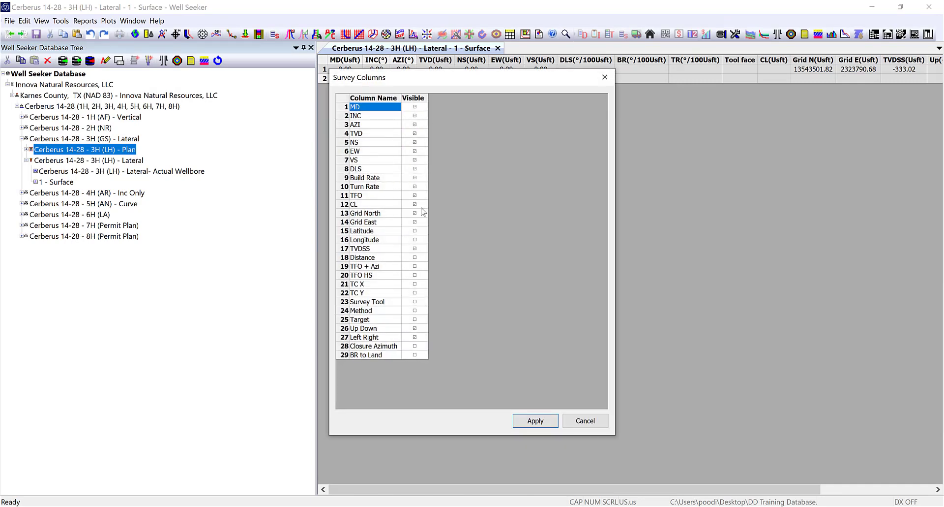
left_click(579, 422)
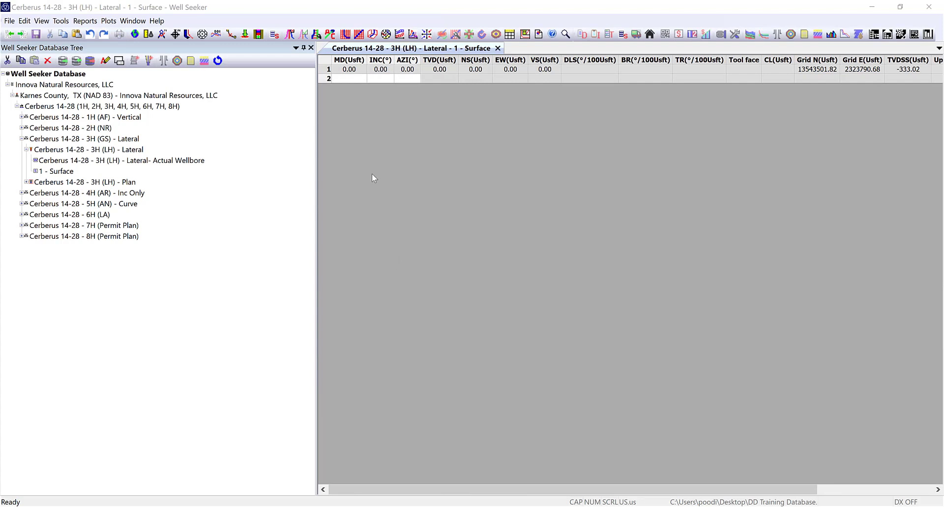
- Enter a survey in row 2 of the 1 - Surface table with MD 100, INC 0 and AZI 0
left_click(348, 79)
type("100")
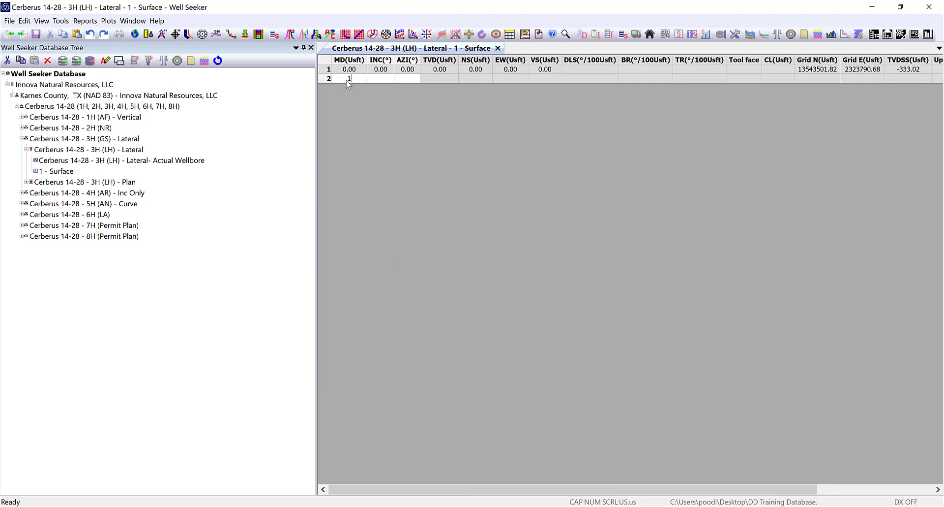
key("Tab")
type("0")
key("Tab")
type("0")
key("Return")
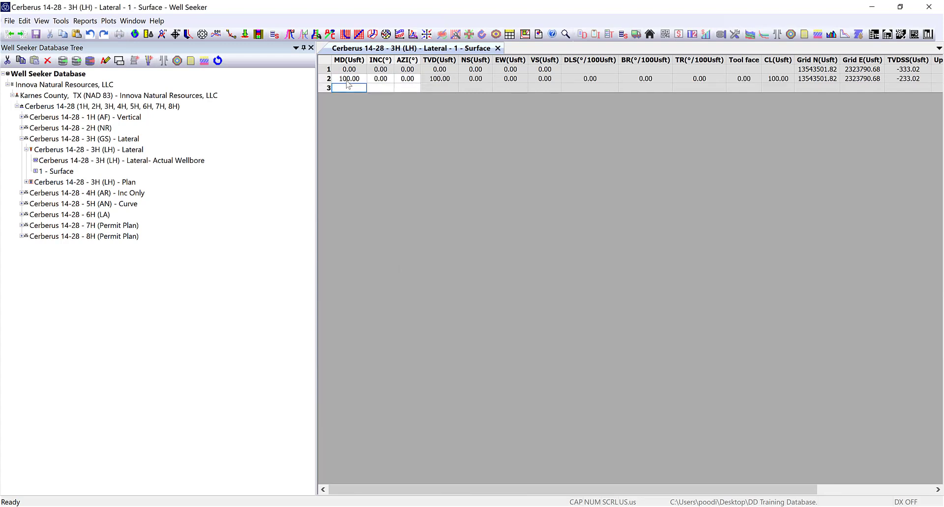
- Delete the 100 ft survey row from the 1 - Surface table and confirm the deletion
left_click(328, 80)
key("Delete")
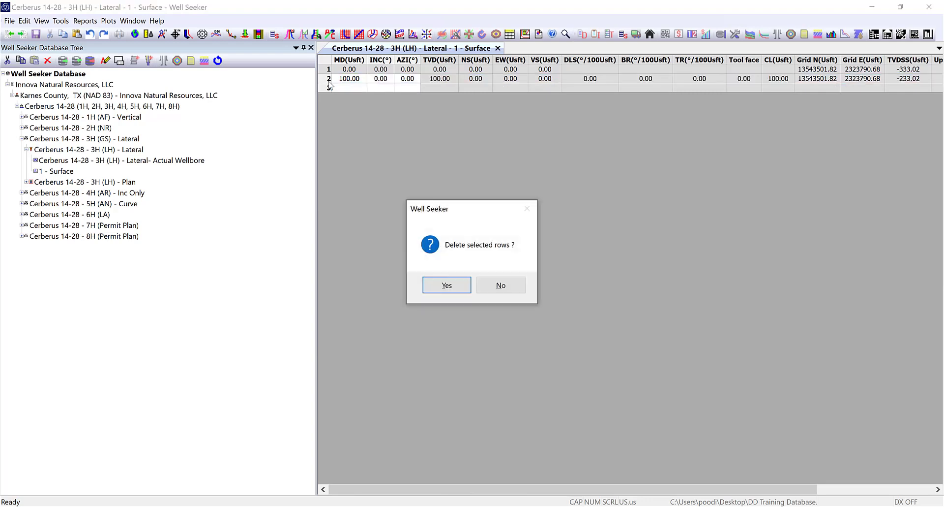
key("Return")
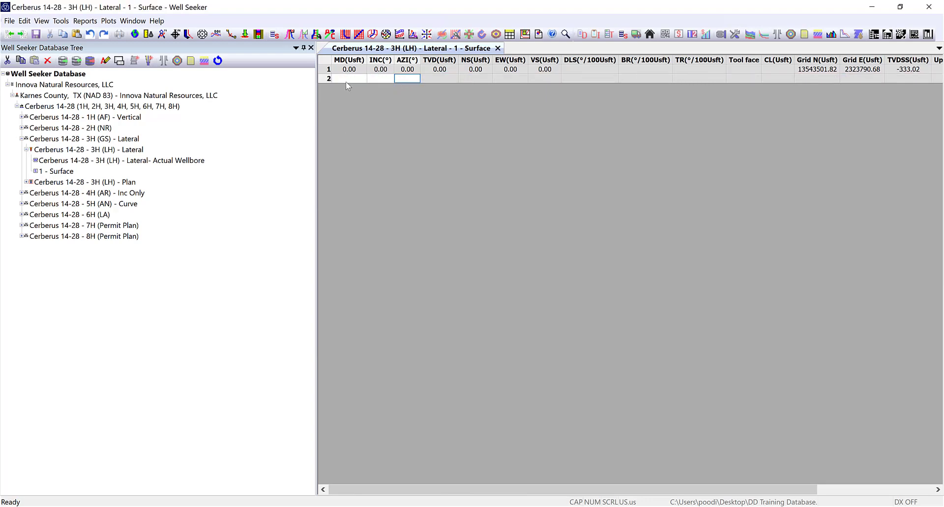
- Switch to Excel, copy the 1 - Surface MD, INC and AZI values in B5:D40 of DD Training Dataset.xlsx, and return to Well Seeker
left_click_drag(943, 162, 519, 115)
left_click(625, 122)
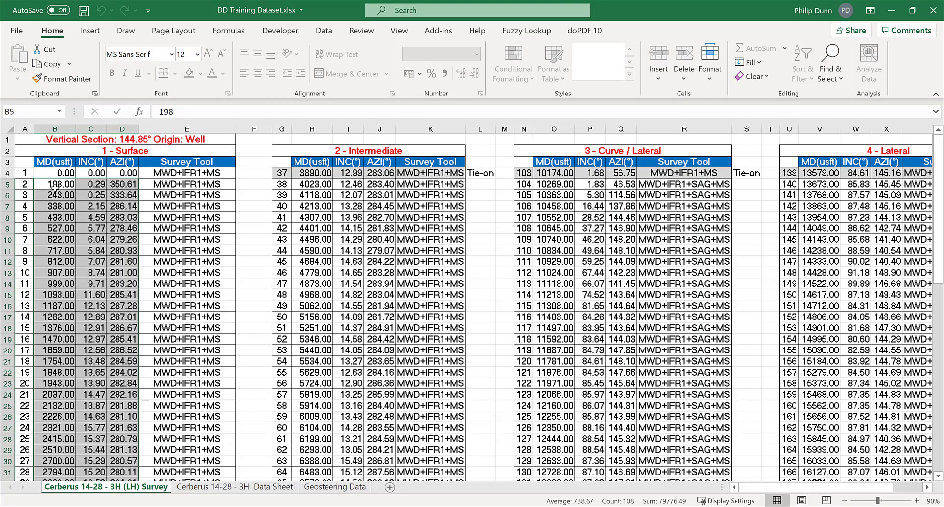
left_click(51, 183)
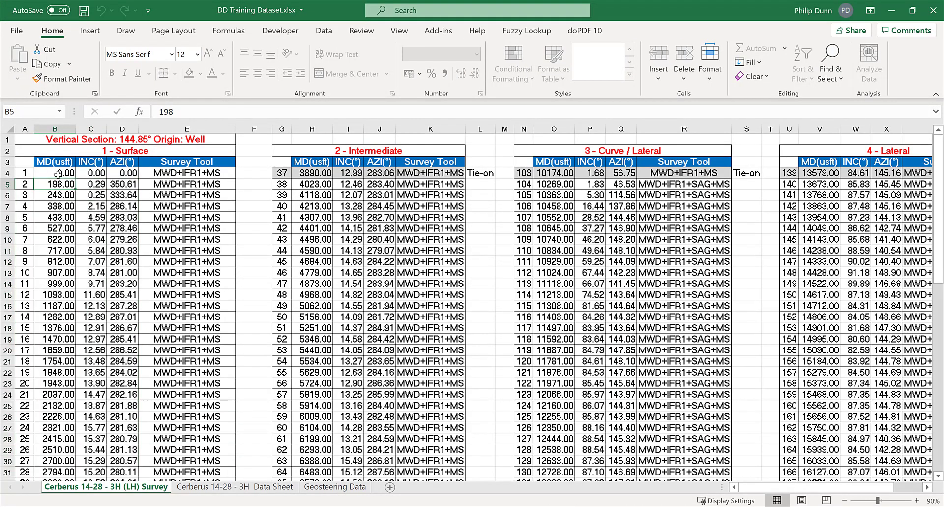
left_click_drag(50, 183, 118, 456)
right_click(118, 455)
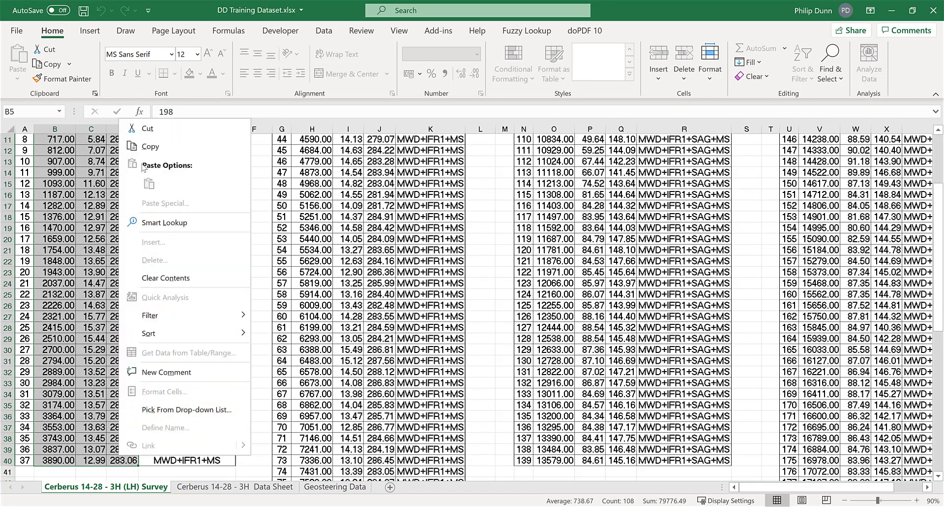
left_click(145, 146)
scroll(148, 147, "up", 4)
left_click(892, 10)
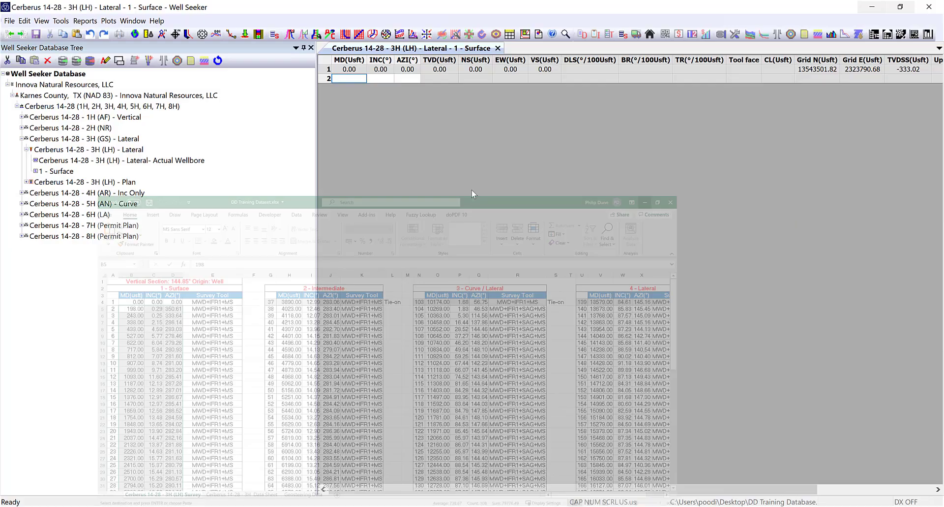
- Paste the copied surveys into the table from row 2, and delete all the pasted rows again
right_click(353, 81)
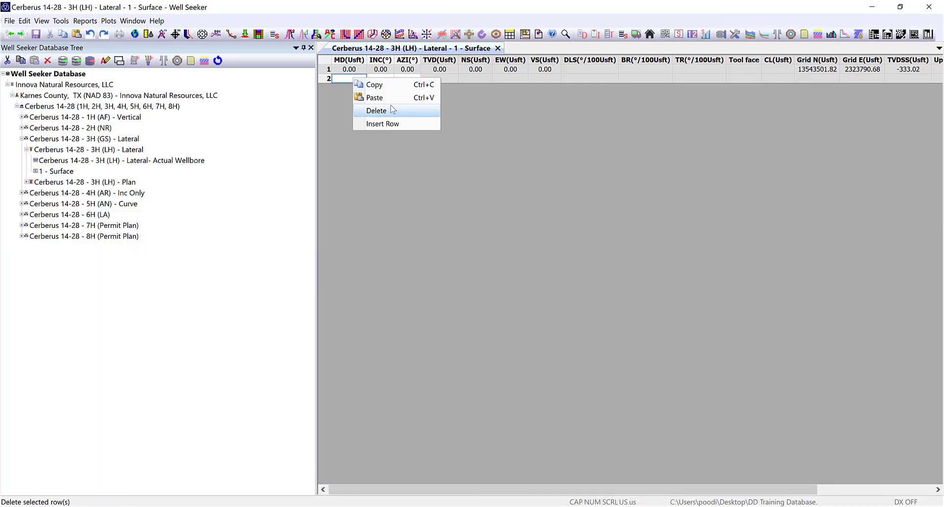
left_click(383, 96)
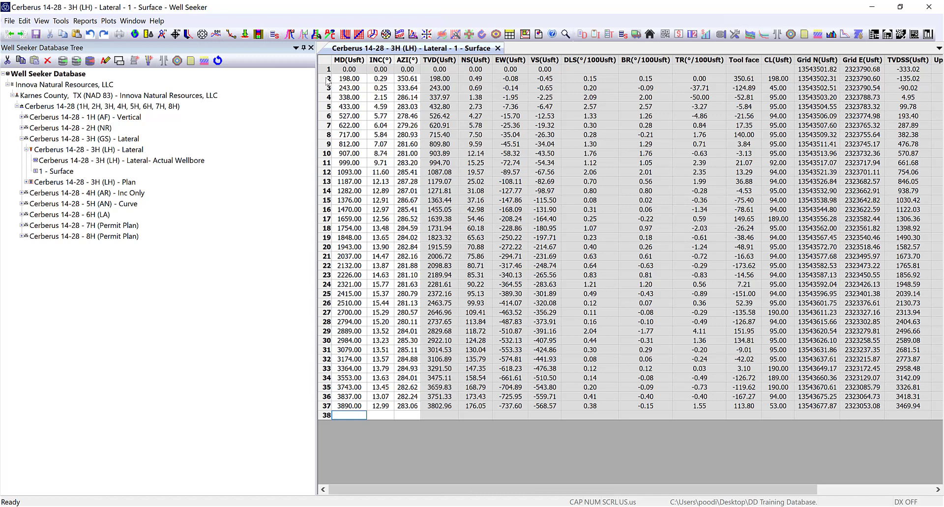
left_click_drag(328, 80, 336, 415)
right_click(359, 369)
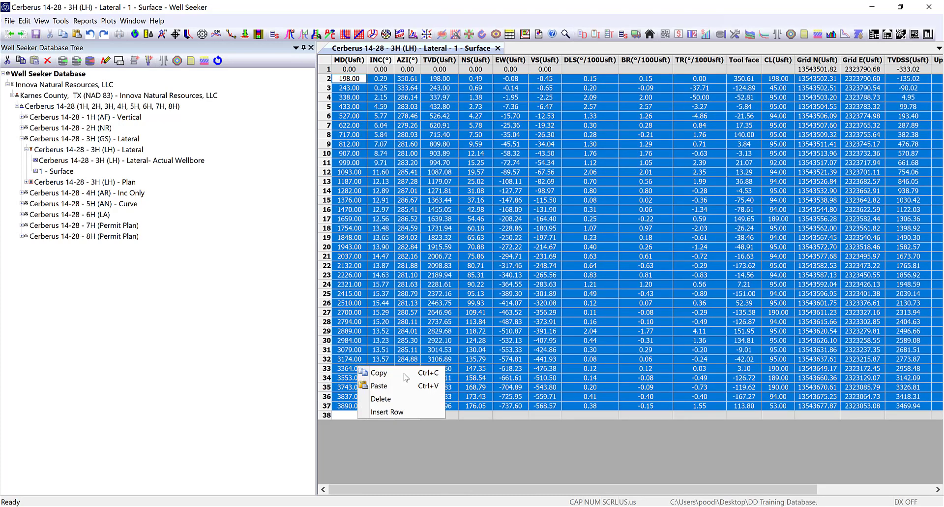
left_click(378, 397)
left_click(456, 290)
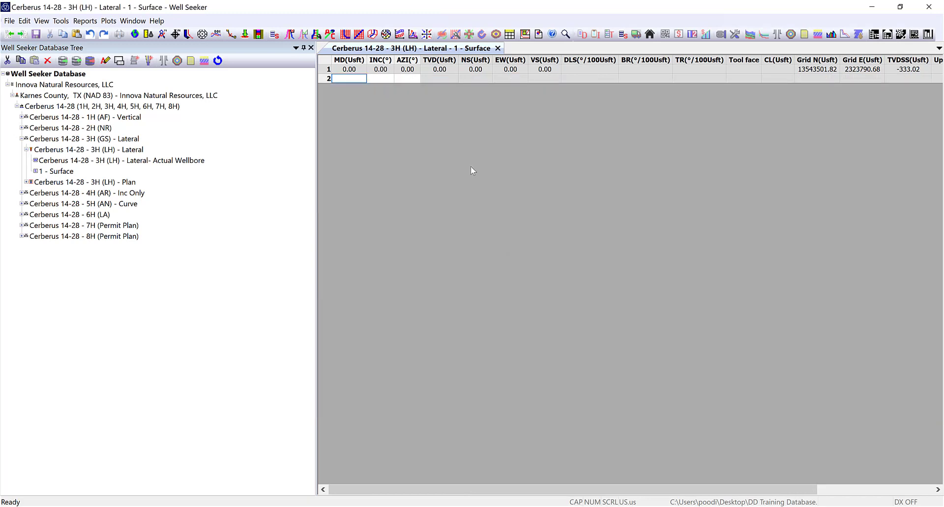
- Start a survey data import from the Excel 2007 file DD Training Dataset.xlsx on the Desktop
left_click(9, 21)
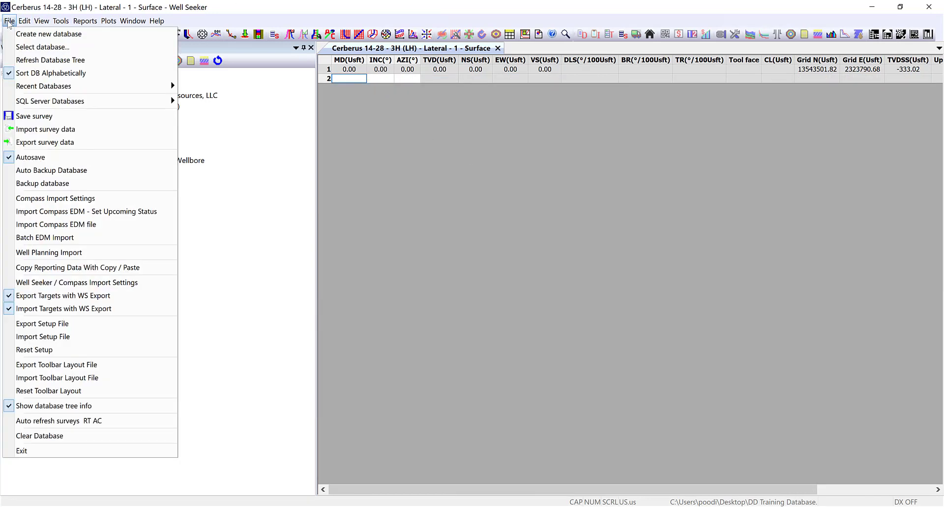
left_click(33, 130)
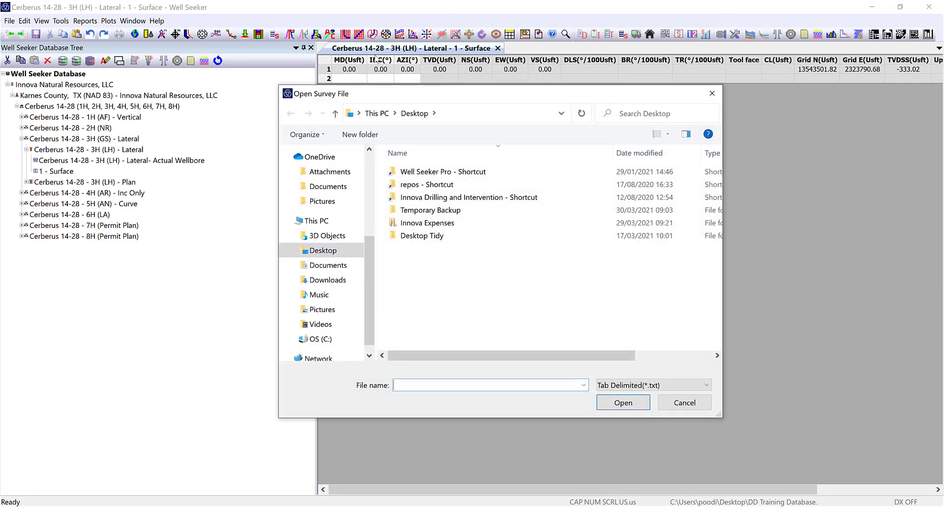
left_click(629, 386)
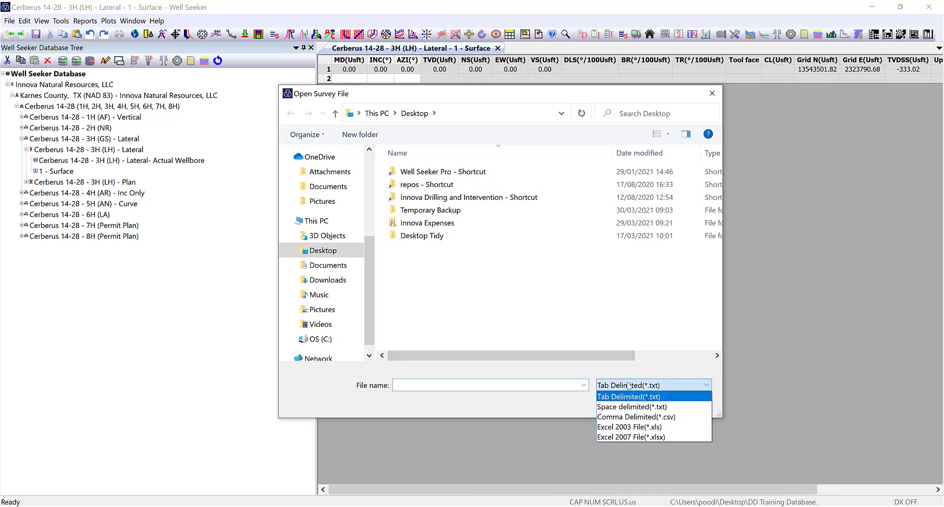
left_click(618, 436)
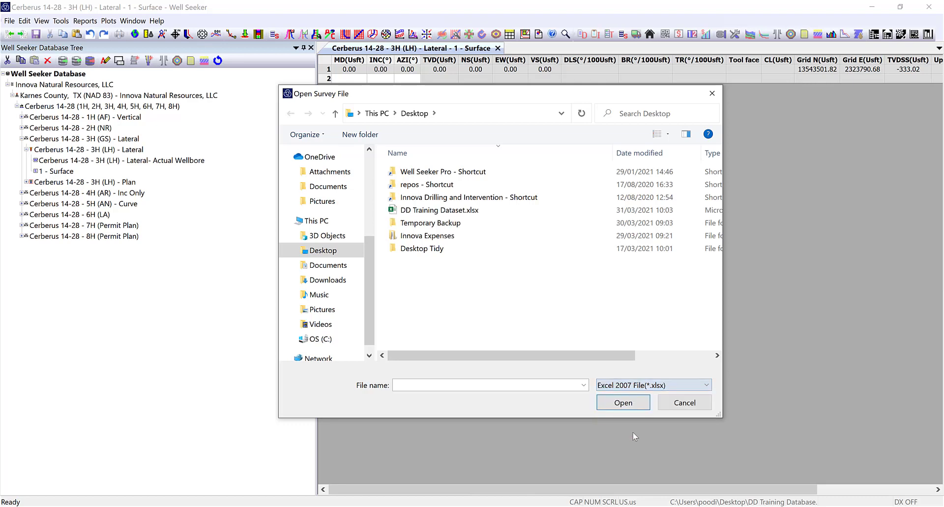
left_click(419, 216)
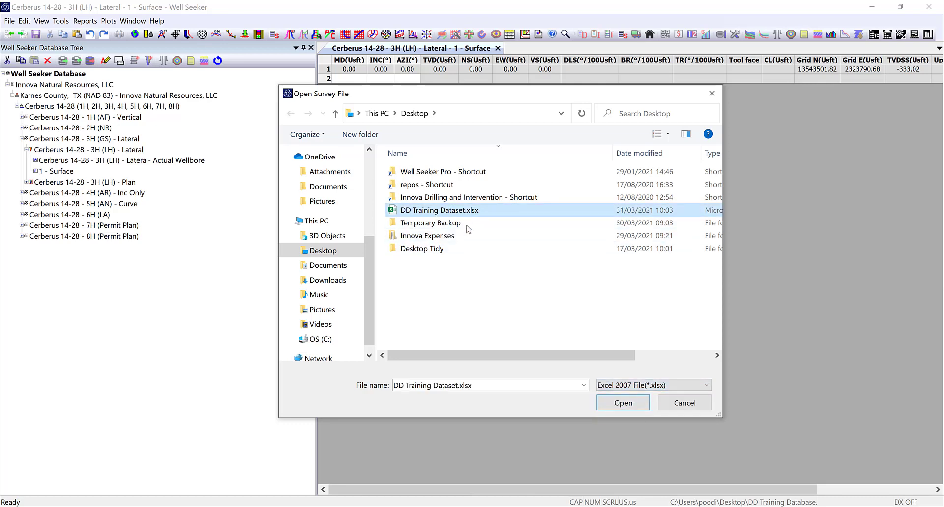
left_click(624, 403)
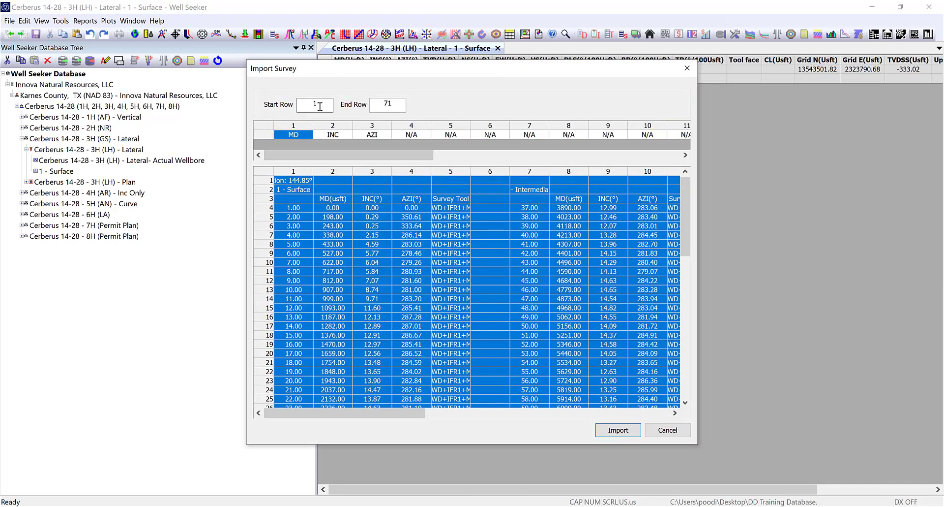
- Limit the survey import to the 1 - Surface data with start row 5 and end row 40
left_click_drag(516, 32, 534, 82)
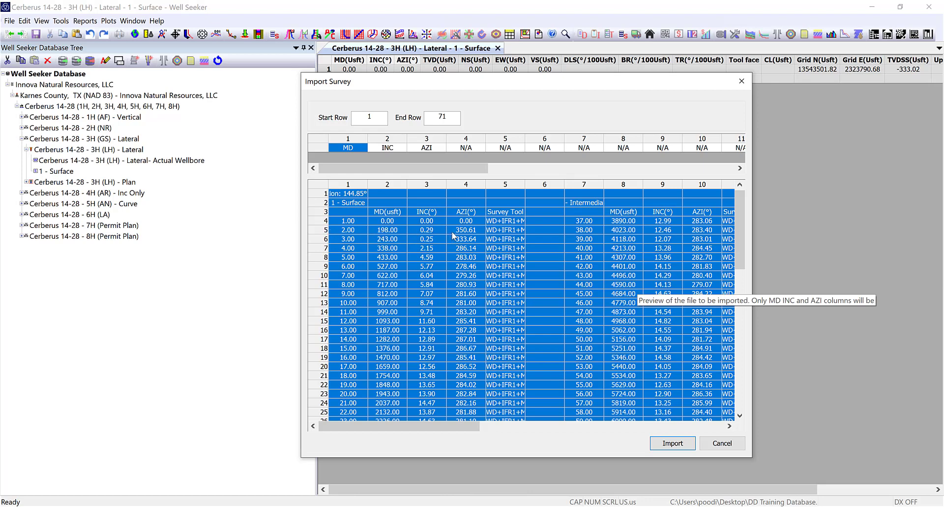
left_click_drag(364, 115, 391, 126)
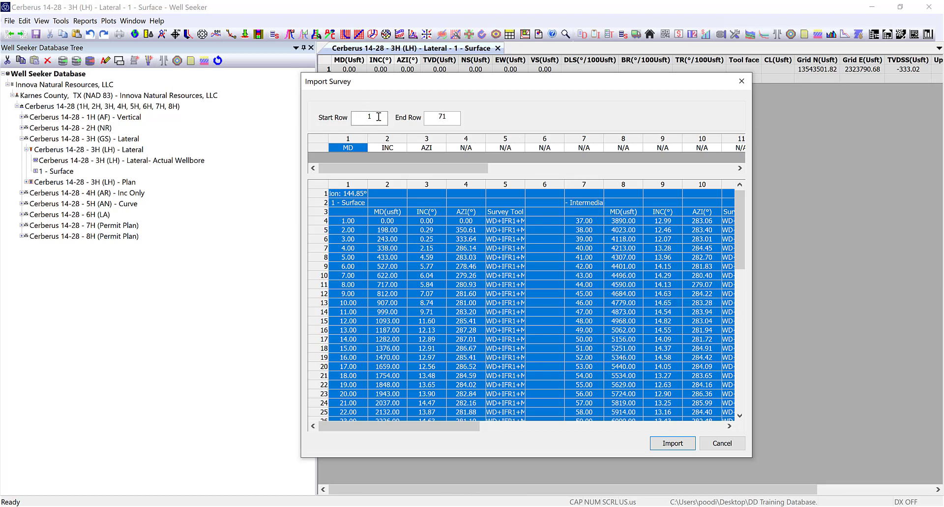
type("5")
left_click(460, 118)
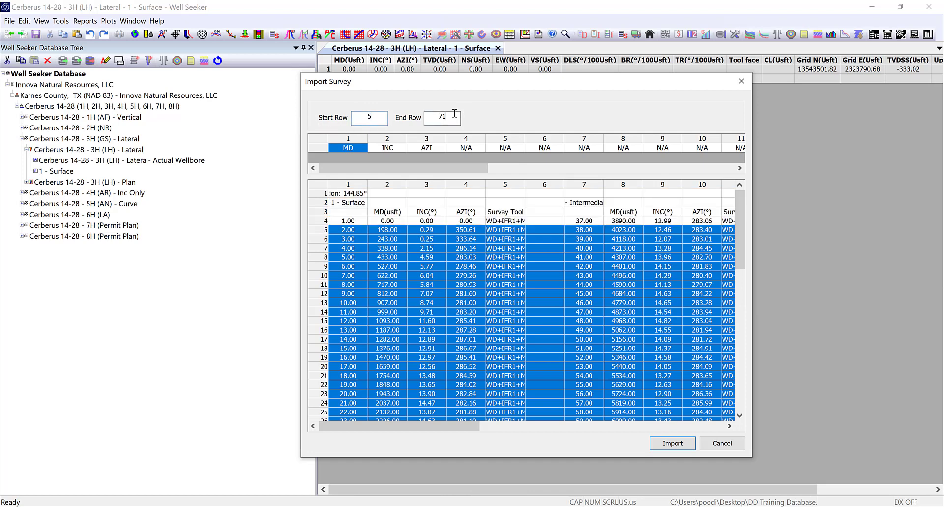
left_click_drag(743, 214, 744, 294)
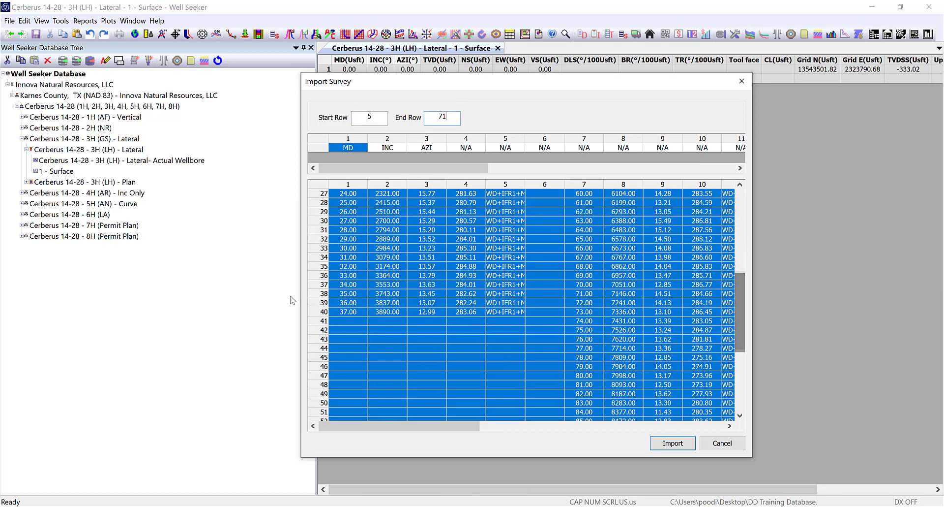
double_click(445, 117)
type("40")
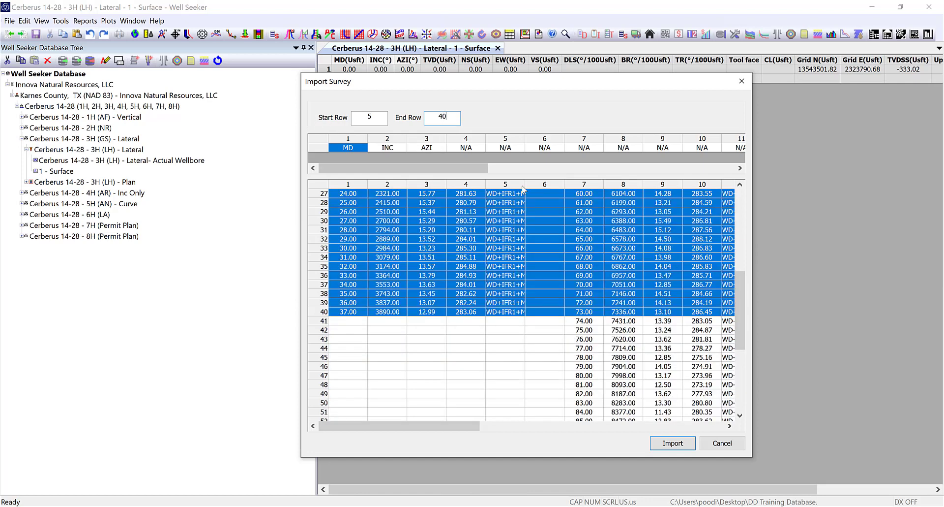
left_click(481, 278)
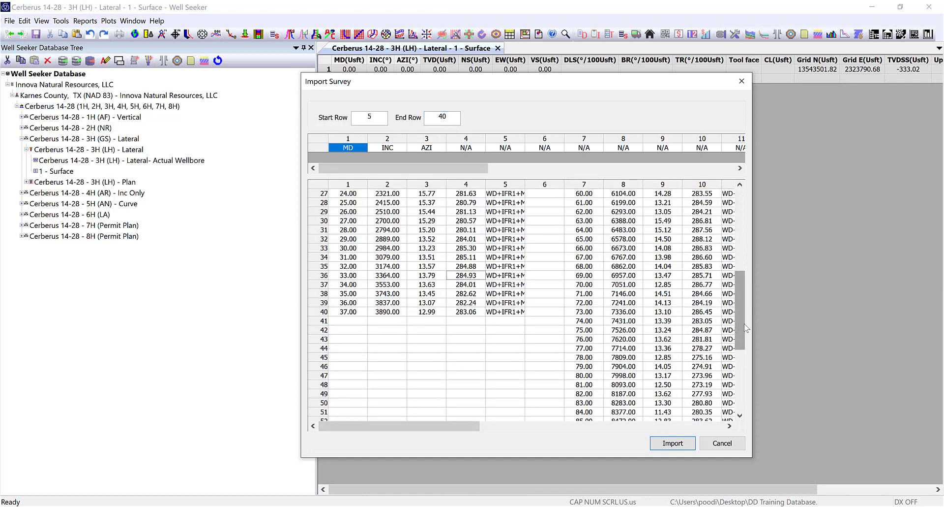
left_click_drag(740, 315, 740, 235)
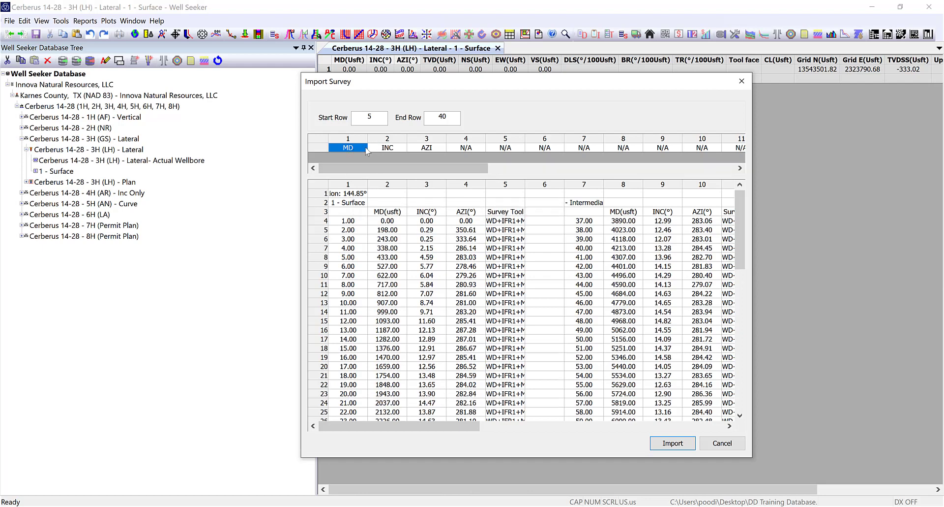
- Map the import columns: column 1 as NA, column 2 as MD, column 3 as INC and column 4 as AZI
left_click(350, 147)
left_click(355, 191)
left_click(399, 148)
left_click(403, 147)
left_click(402, 169)
left_click(445, 148)
left_click(442, 148)
left_click(427, 173)
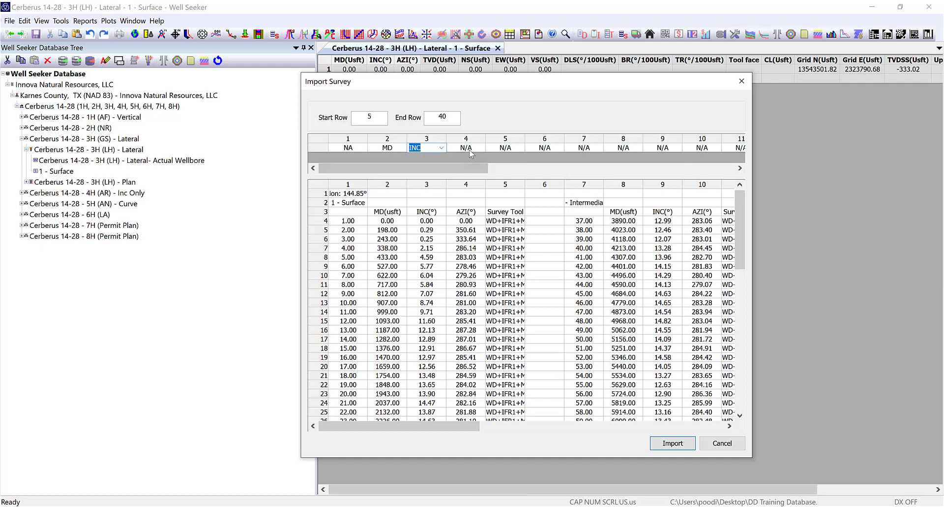
left_click(469, 149)
left_click(481, 148)
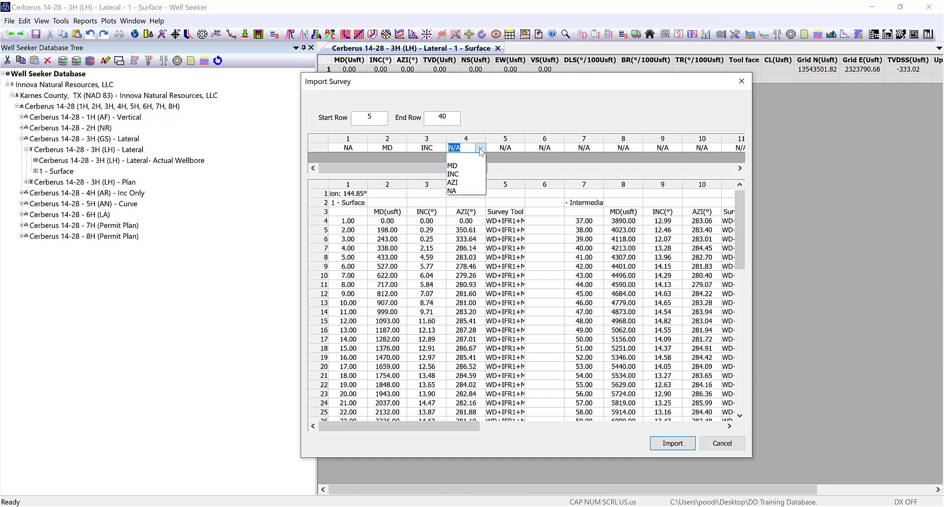
left_click(473, 182)
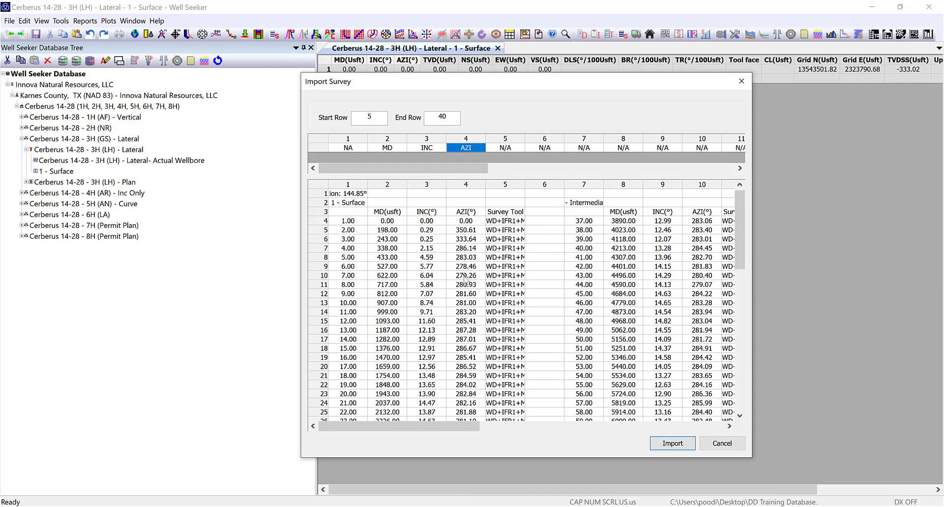
- Import the surveys over the existing data, and save the 1 - Surface survey with it added to the survey program
left_click(680, 445)
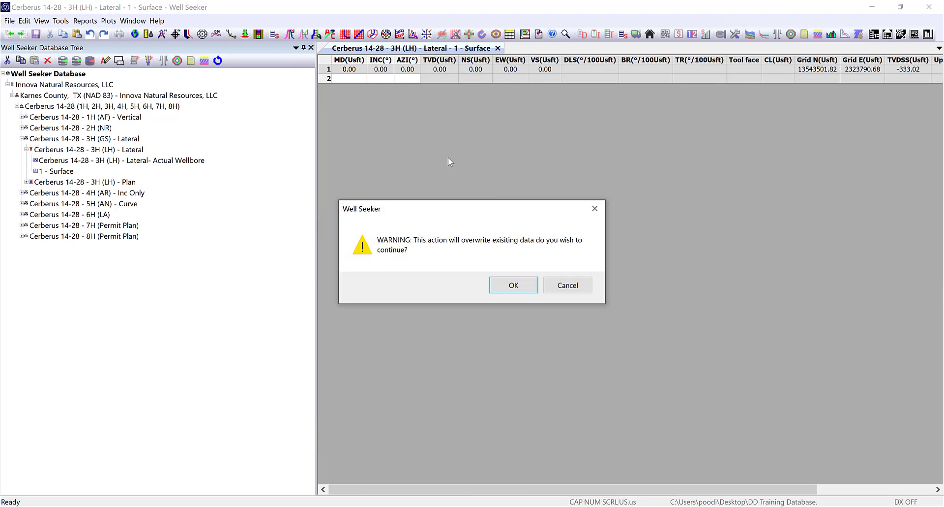
left_click(513, 290)
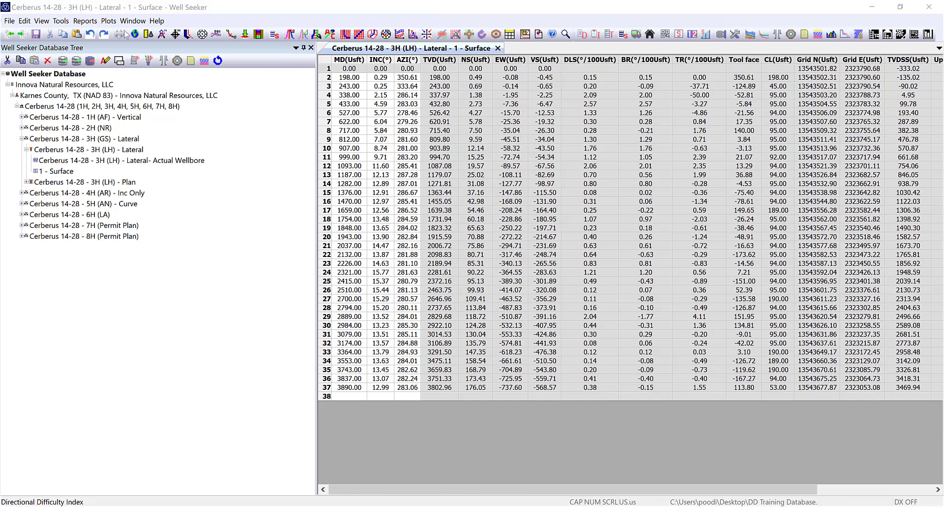
left_click(36, 34)
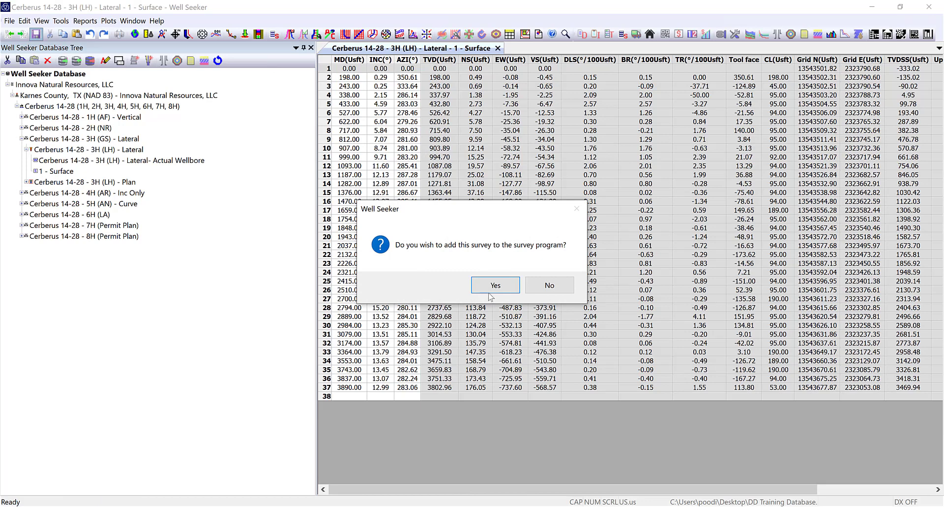
left_click(494, 286)
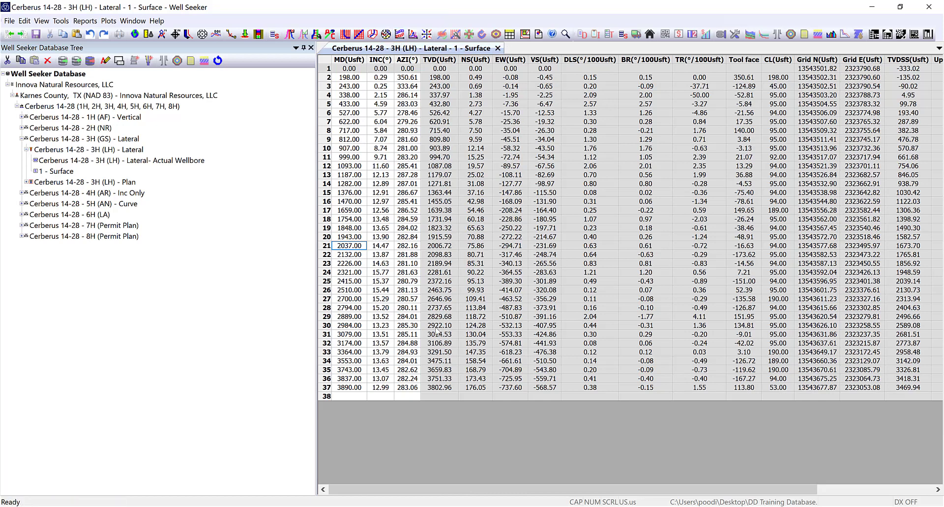
- Open the Interpolate tool for the 1 - Surface survey and interpolate at MD 500
left_click(59, 22)
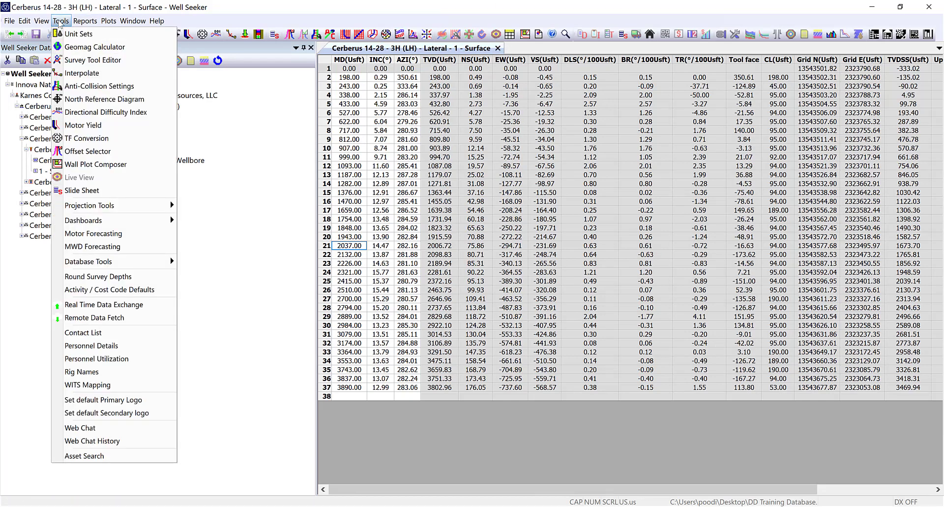
left_click(81, 73)
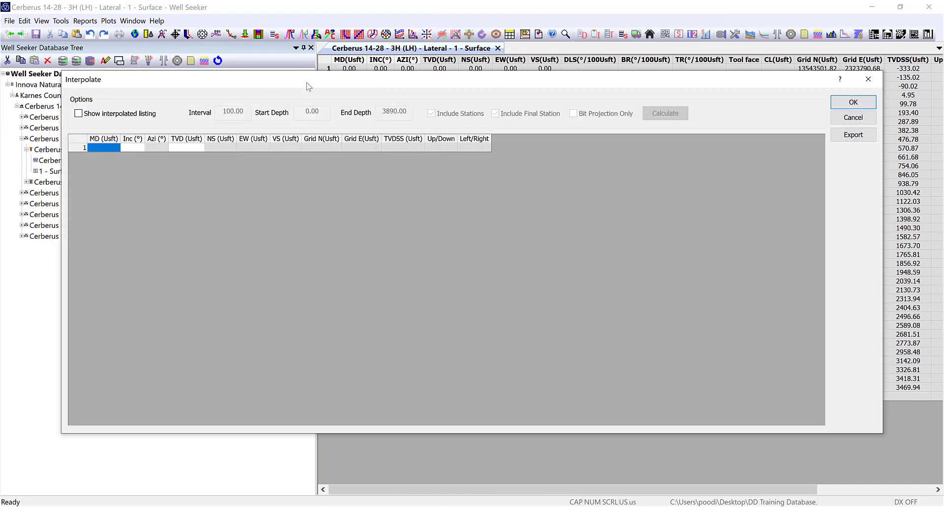
left_click_drag(307, 81, 291, 132)
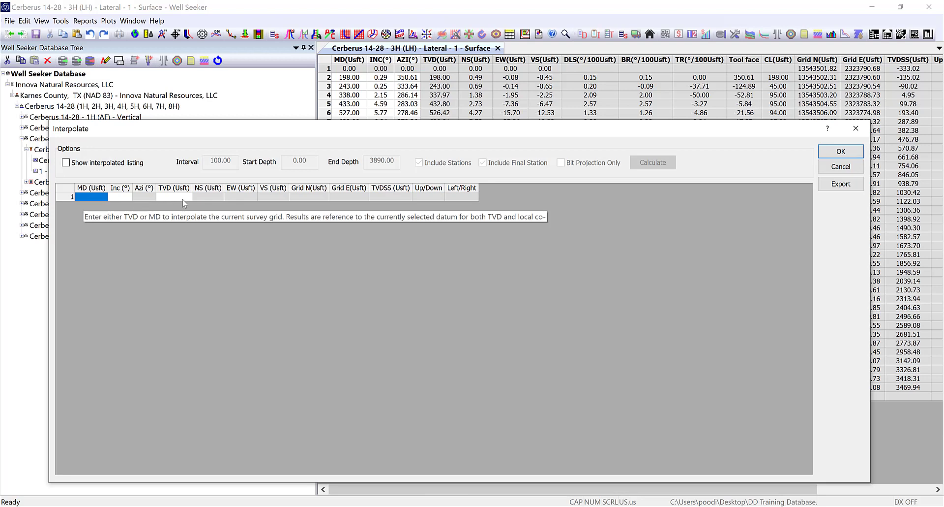
left_click_drag(408, 131, 438, 111)
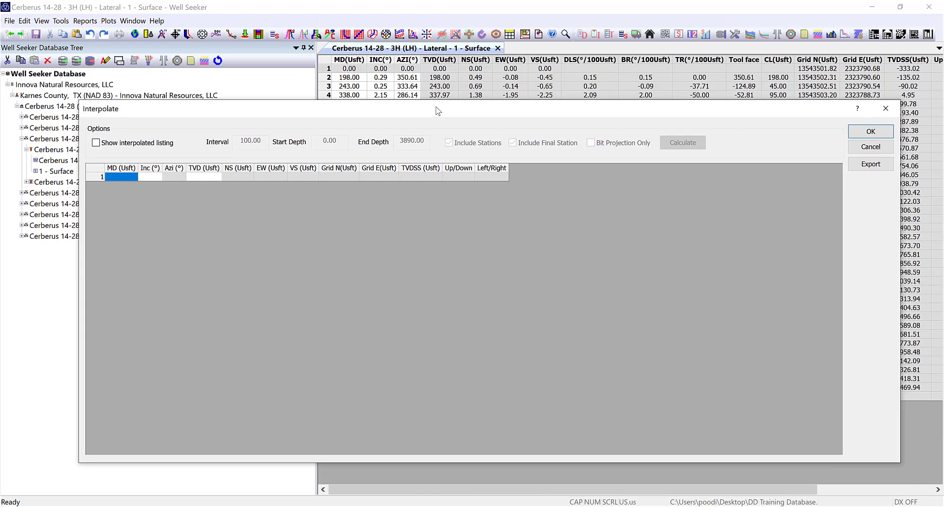
left_click(122, 177)
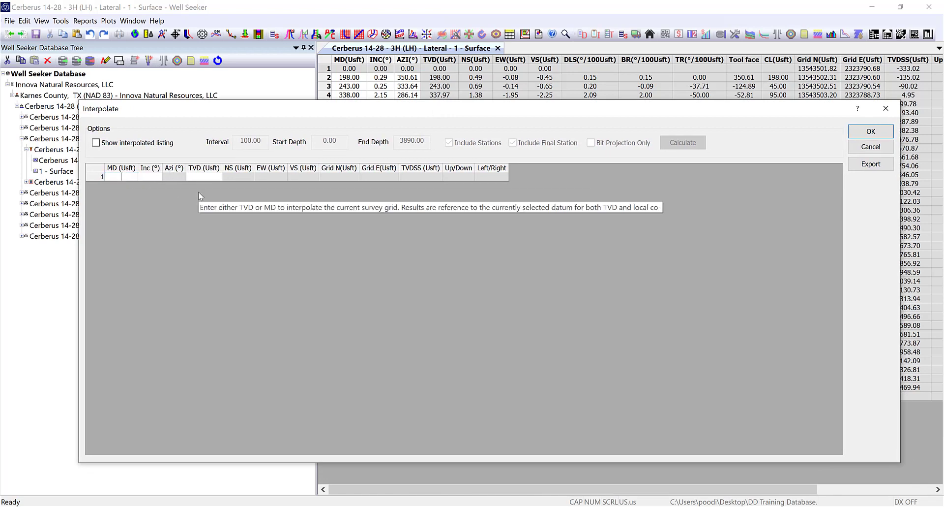
type("500")
key("Tab")
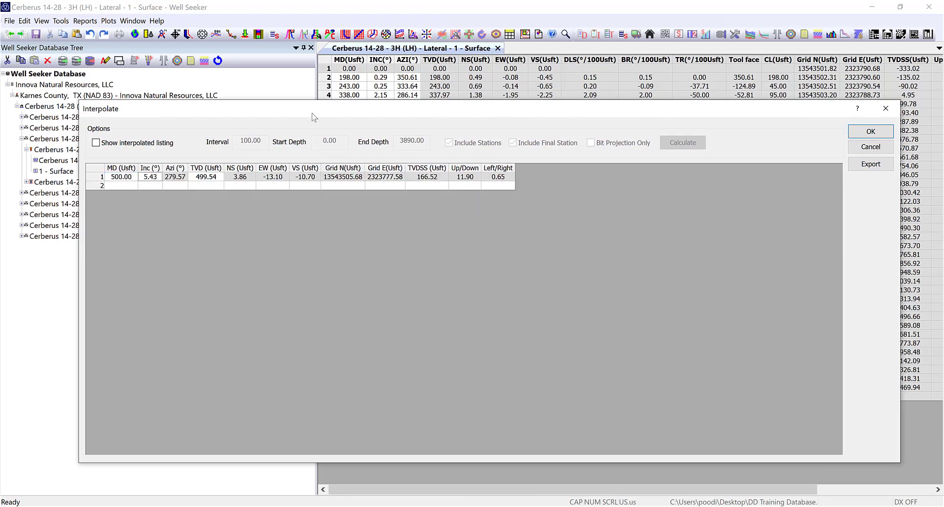
left_click_drag(313, 115, 358, 210)
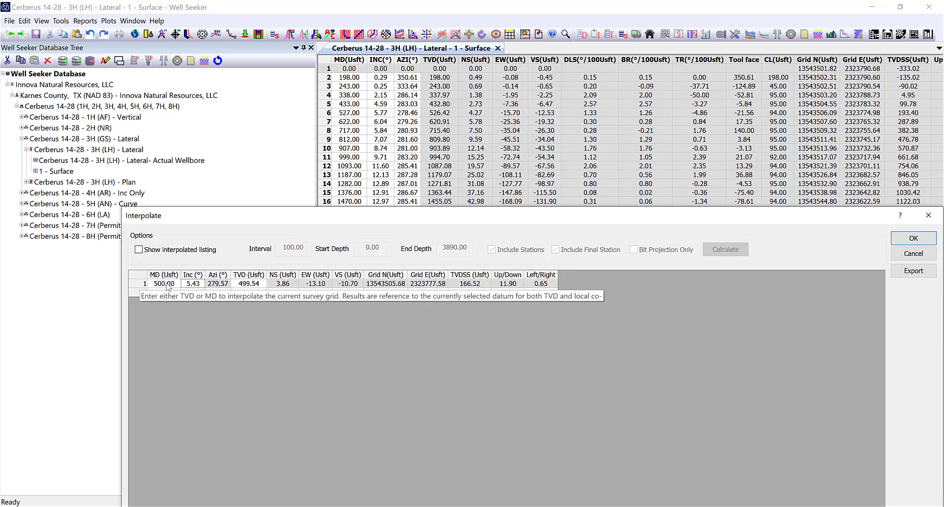
- Delete the MD 500 row from the interpolation grid
left_click(146, 283)
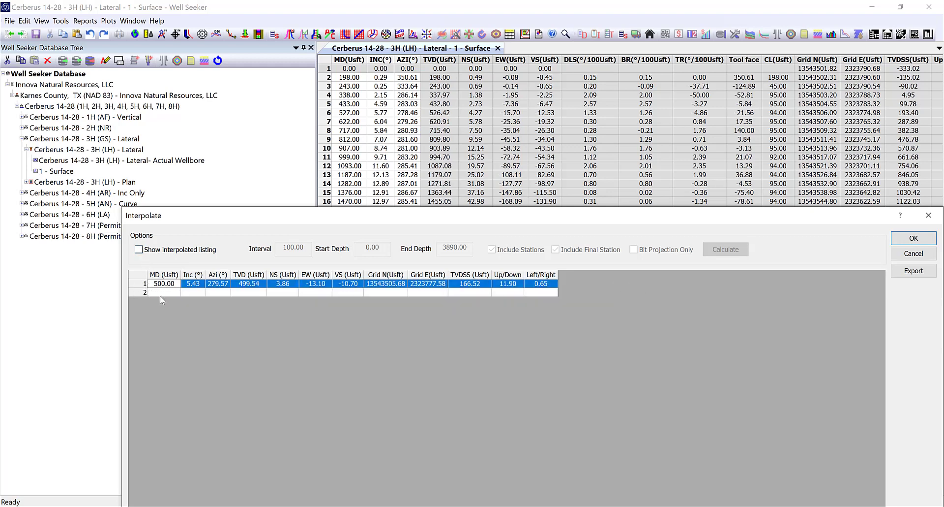
key("BackSpace")
key("BackSpace")
key("BackSpace")
key("BackSpace")
key("BackSpace")
key("BackSpace")
left_click(174, 294)
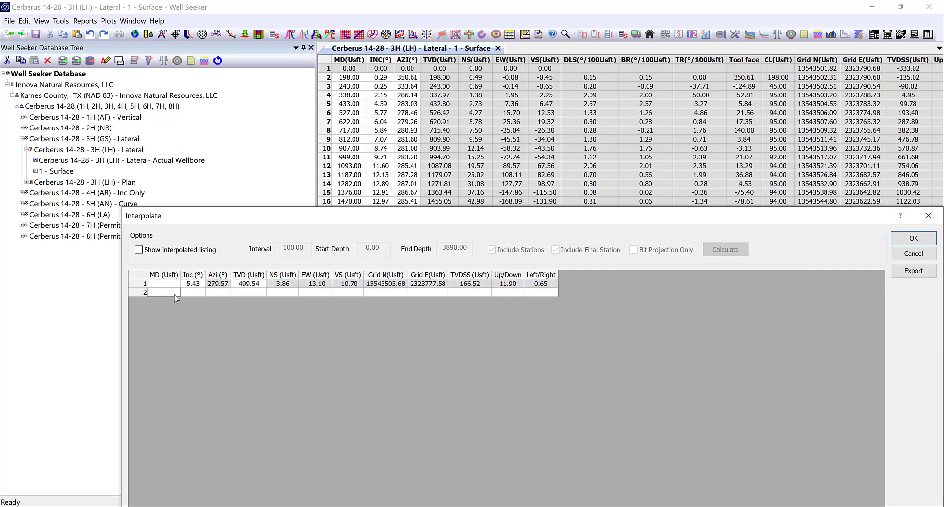
left_click(144, 284)
key("Delete")
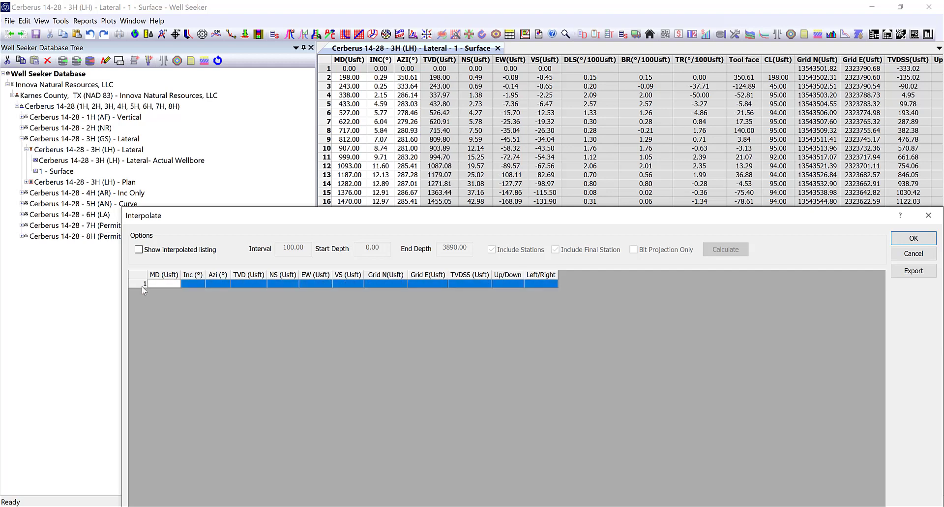
- Turn on the interpolated listing for the 1 - Surface survey
left_click(139, 249)
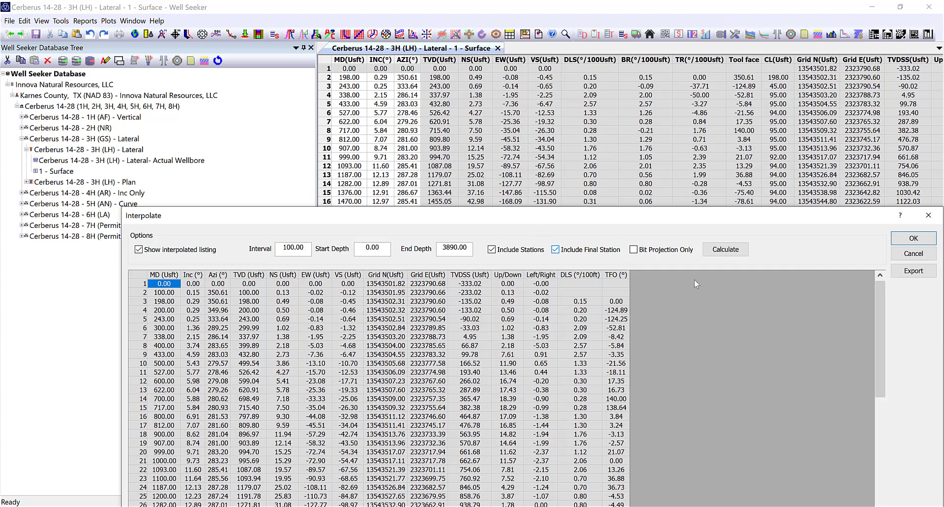
- Leave the stations and the final station out of the interpolated listing, and review the listing at the 100 interval
scroll(330, 337, "down", 9)
scroll(345, 330, "up", 9)
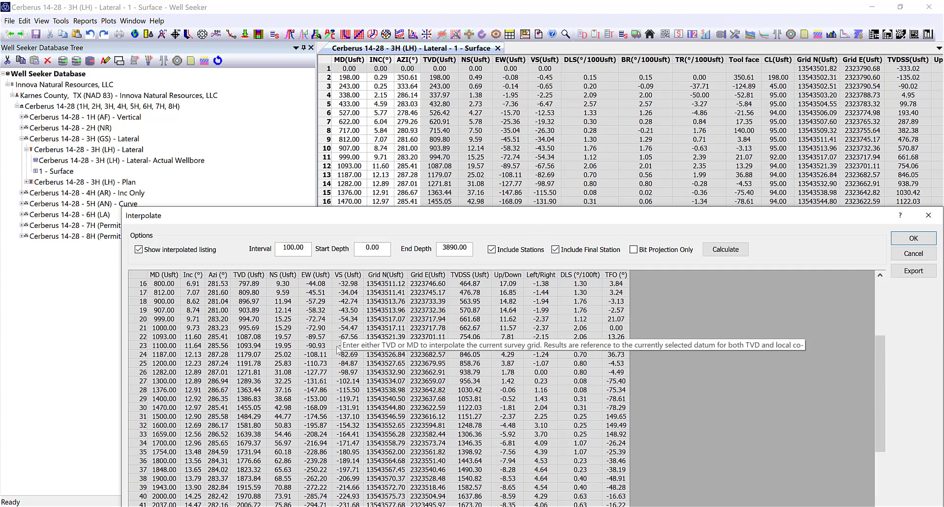
left_click(492, 249)
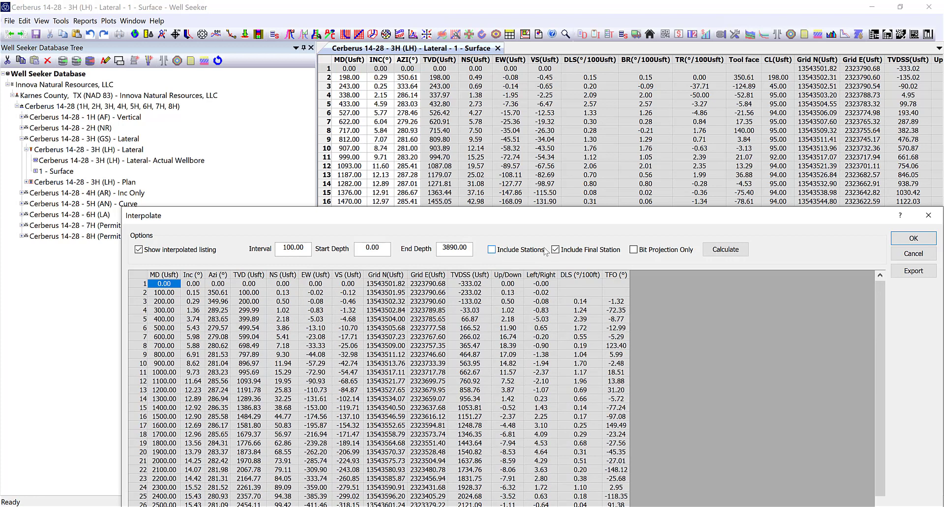
scroll(331, 335, "down", 3)
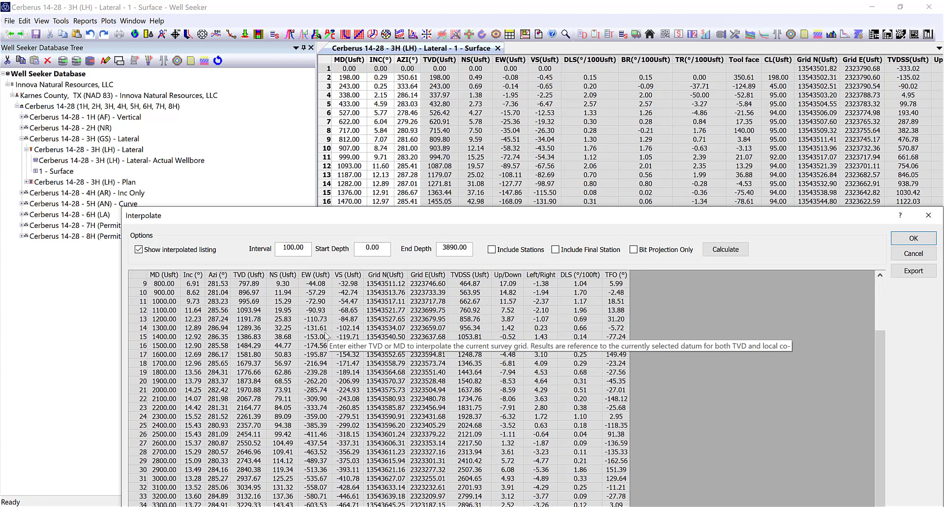
scroll(325, 331, "up", 3)
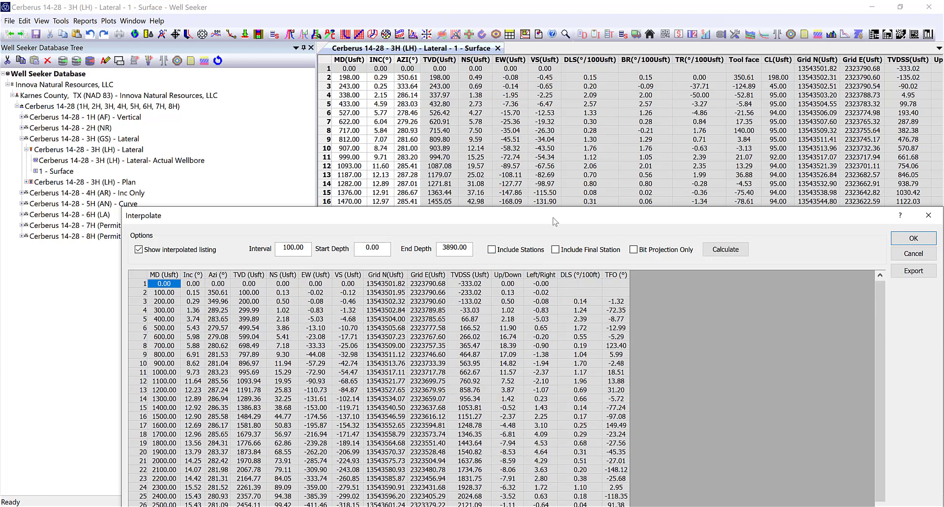
left_click_drag(554, 221, 508, 93)
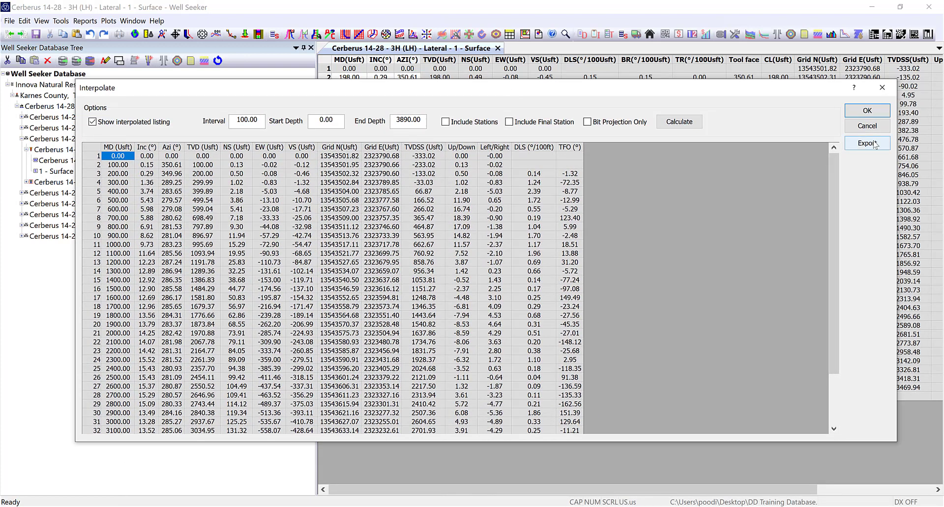
- Turn off the interpolated listing, and close the Interpolate tool and the 1 - Surface survey
left_click(93, 122)
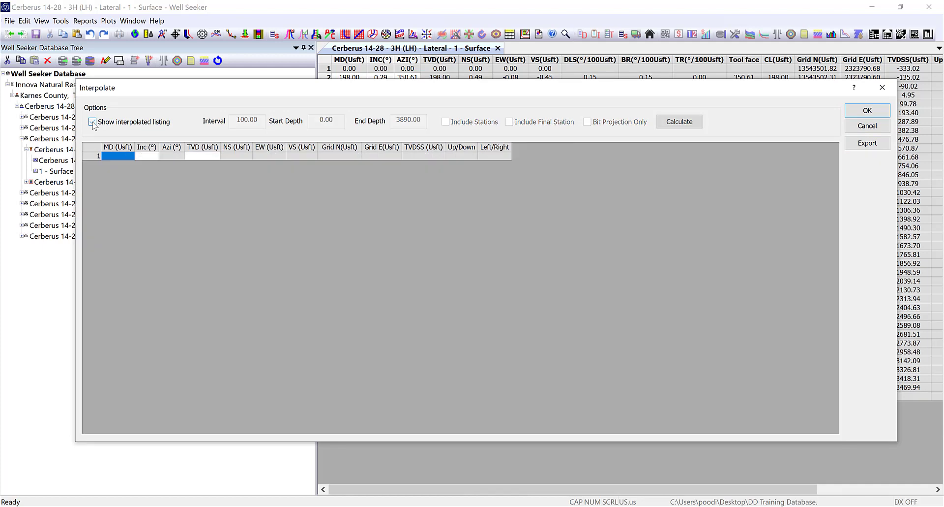
left_click(882, 88)
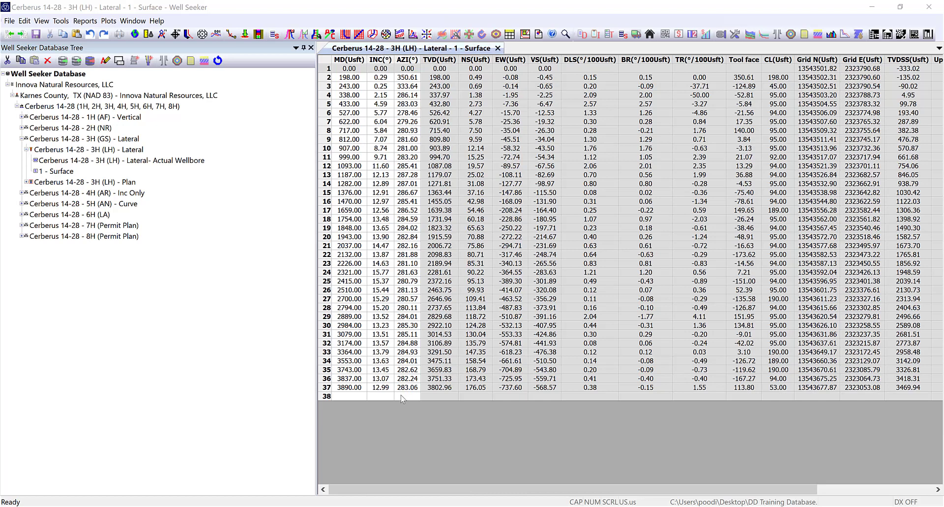
left_click(498, 48)
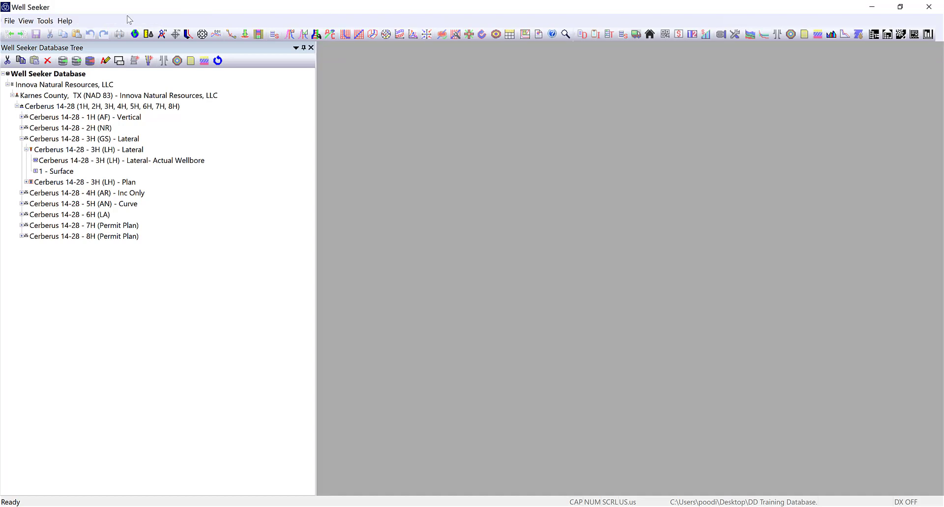
- Review the survey program in the properties of Cerberus 14-28 - 3H (LH) - Lateral and the surveys in its Actual Wellbore
left_click(59, 150)
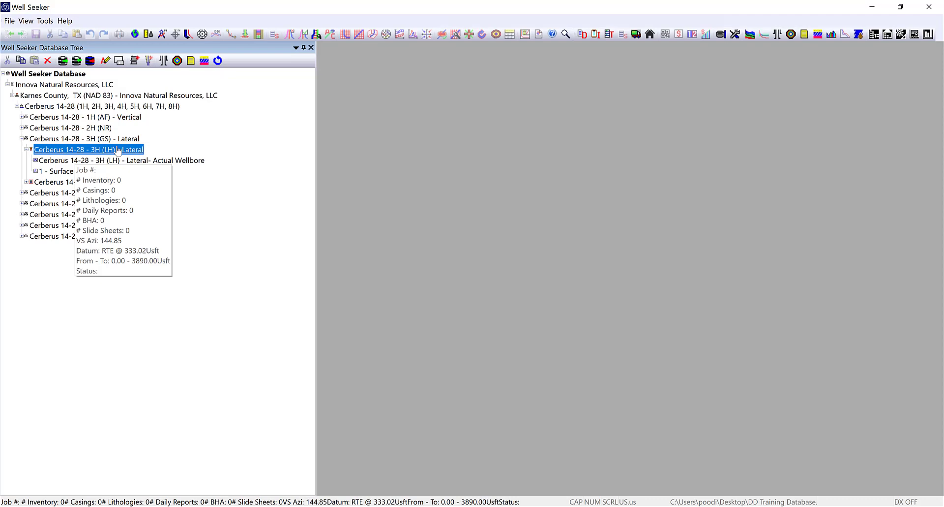
left_click(119, 60)
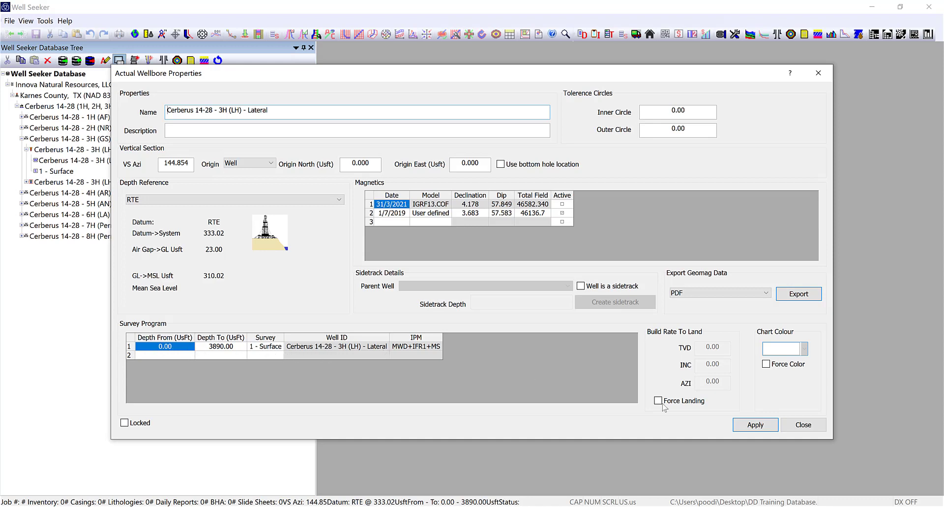
left_click(755, 425)
left_click(803, 425)
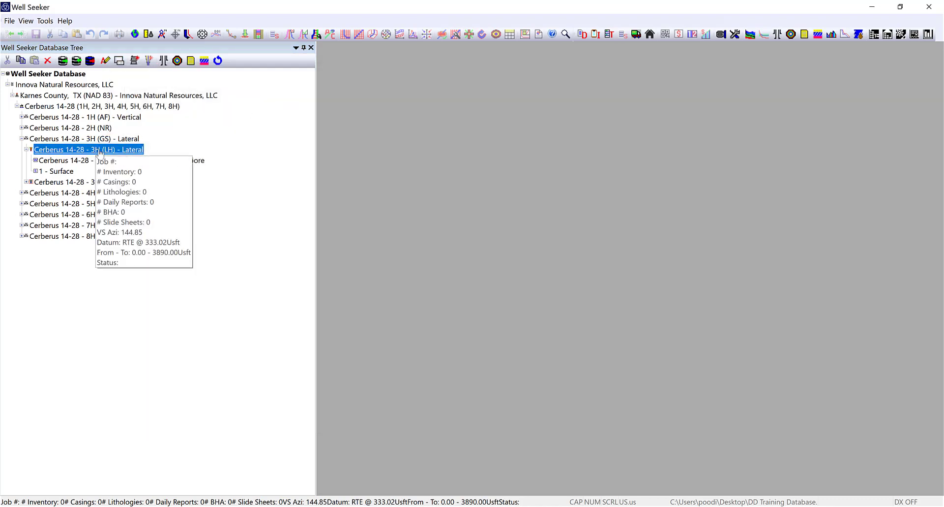
double_click(131, 160)
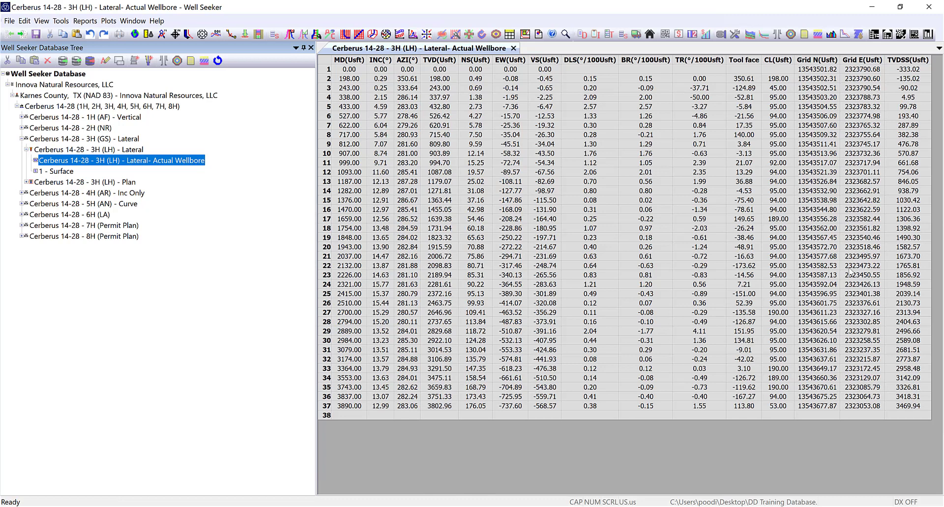
left_click(514, 48)
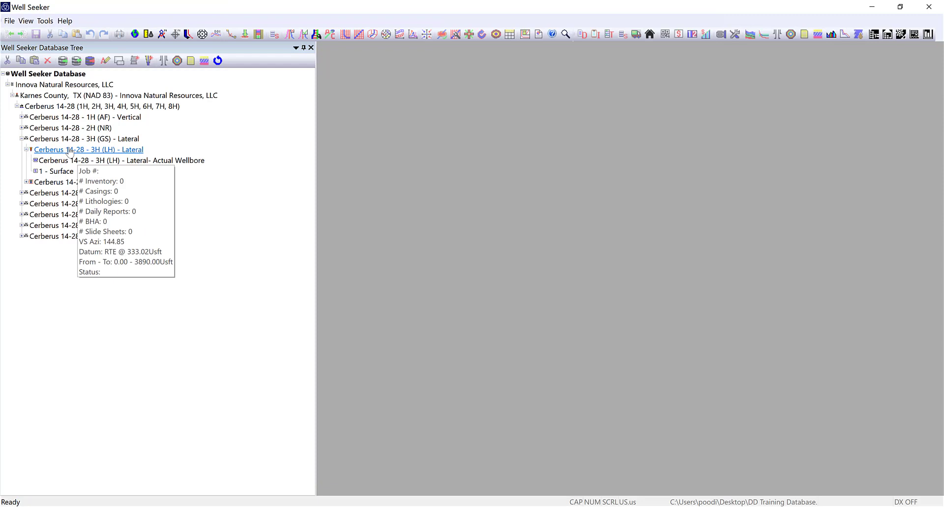
- Insert a new survey named 2 - Intermediate under Cerberus 14-28 - 3H (LH) - Lateral, tied on from the 1 - Surface survey
right_click(69, 150)
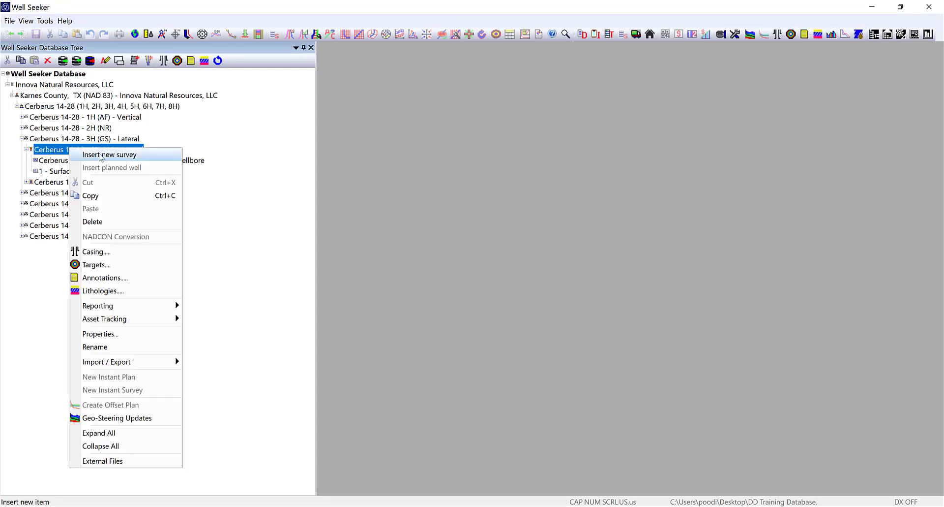
left_click(101, 155)
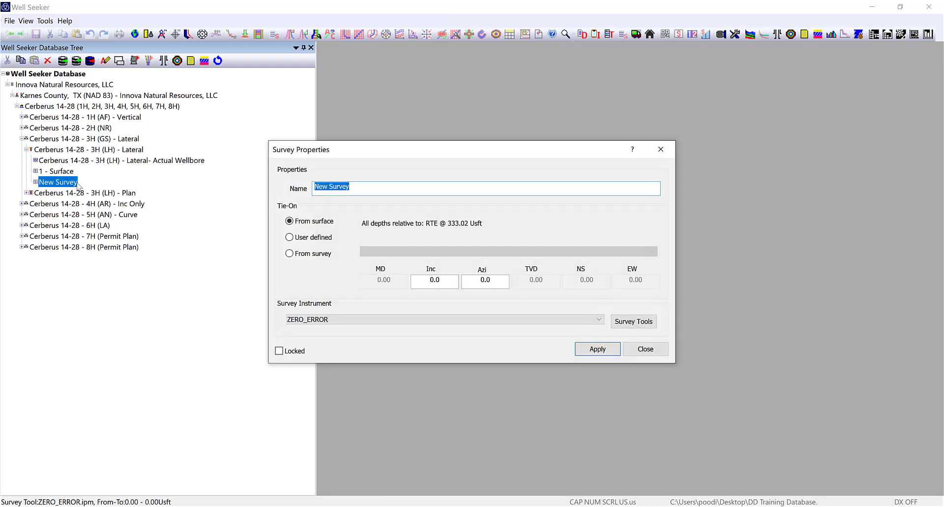
type("2 - Intermediate")
left_click(337, 187)
type("rmediate")
left_click(290, 254)
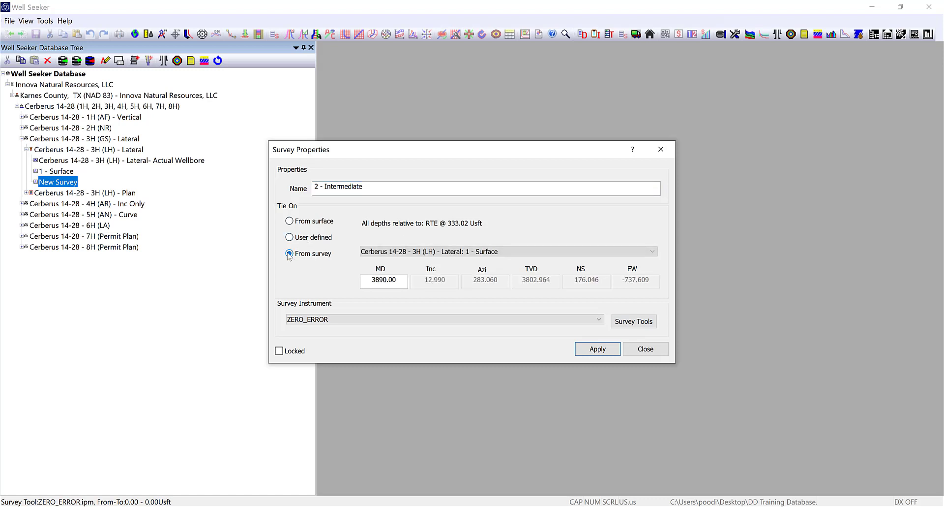
left_click(452, 252)
left_click(396, 263)
- Set the survey instrument of 2 - Intermediate to MWD+IFR1+MS and apply the survey properties
left_click(409, 324)
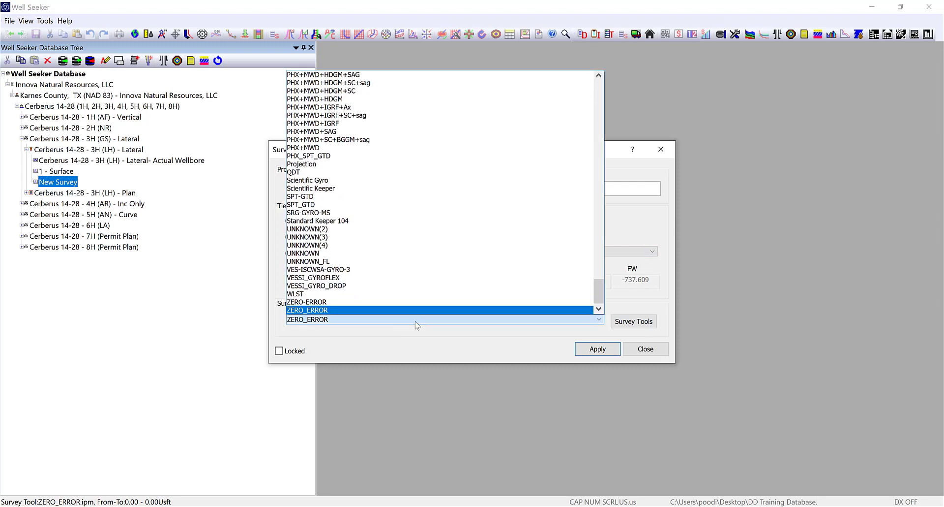
scroll(489, 227, "up", 15)
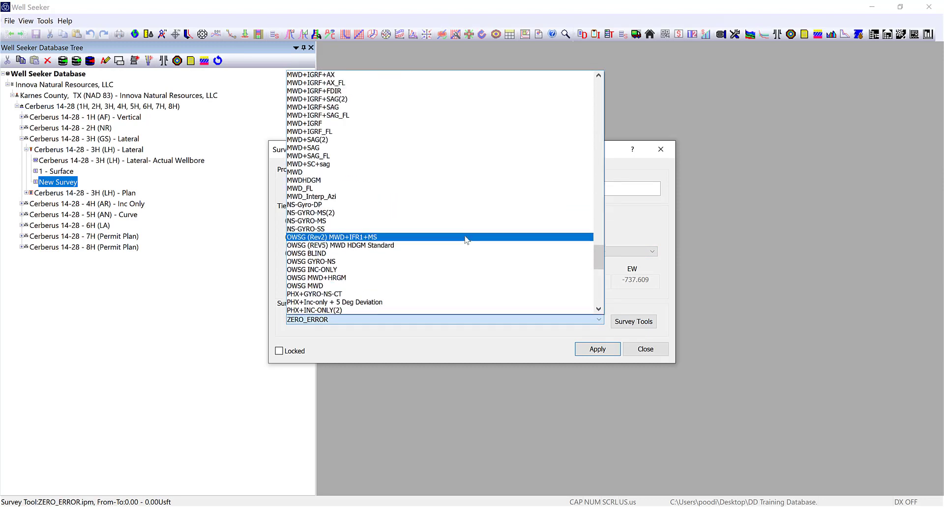
scroll(463, 240, "up", 8)
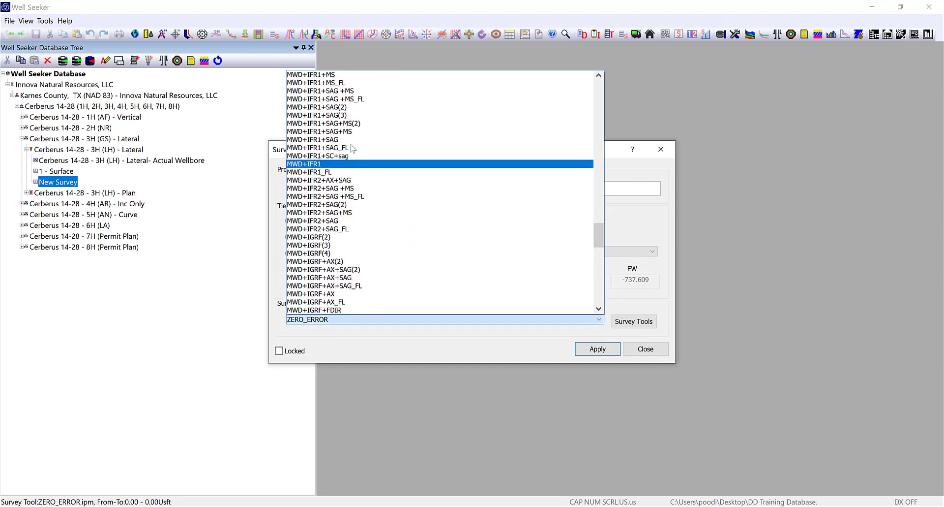
scroll(348, 122, "up", 1)
left_click(331, 99)
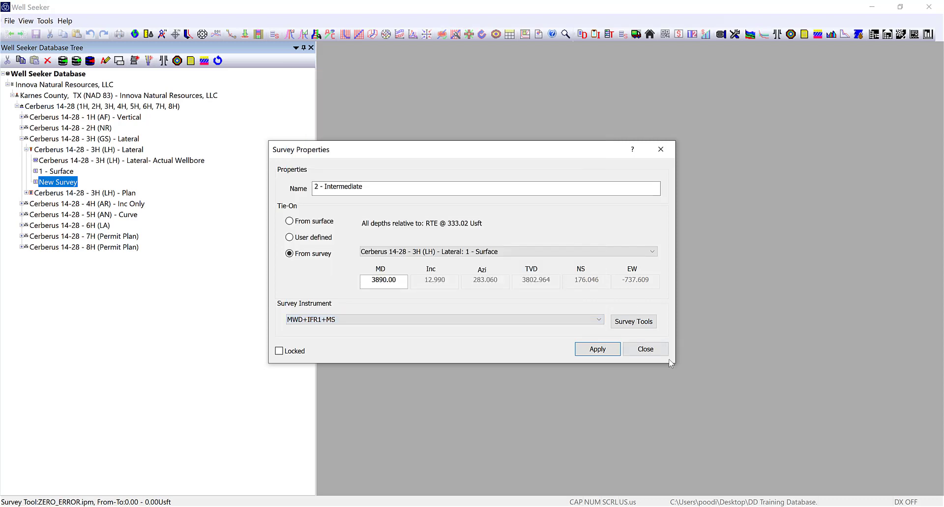
left_click(592, 351)
left_click(646, 349)
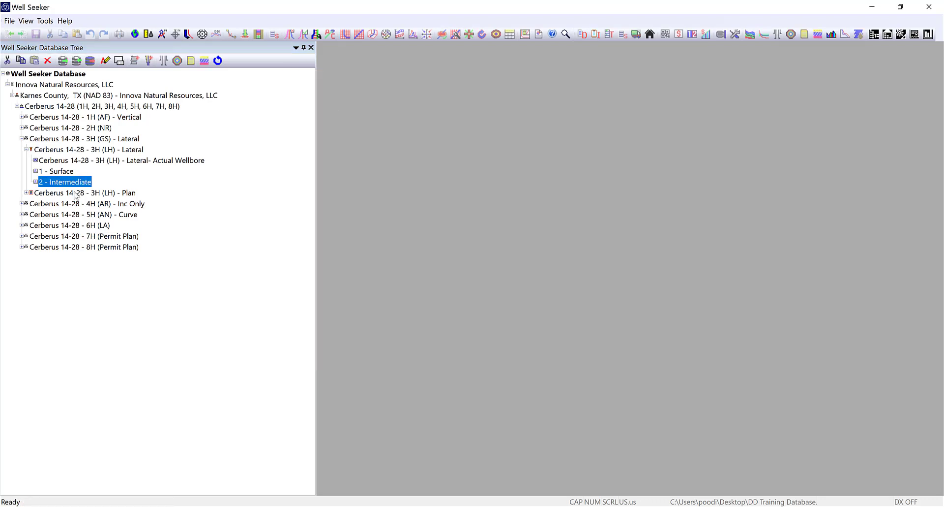
- Open the 2 - Intermediate survey and paste the copied intermediate survey data into it, starting at row 2
double_click(62, 185)
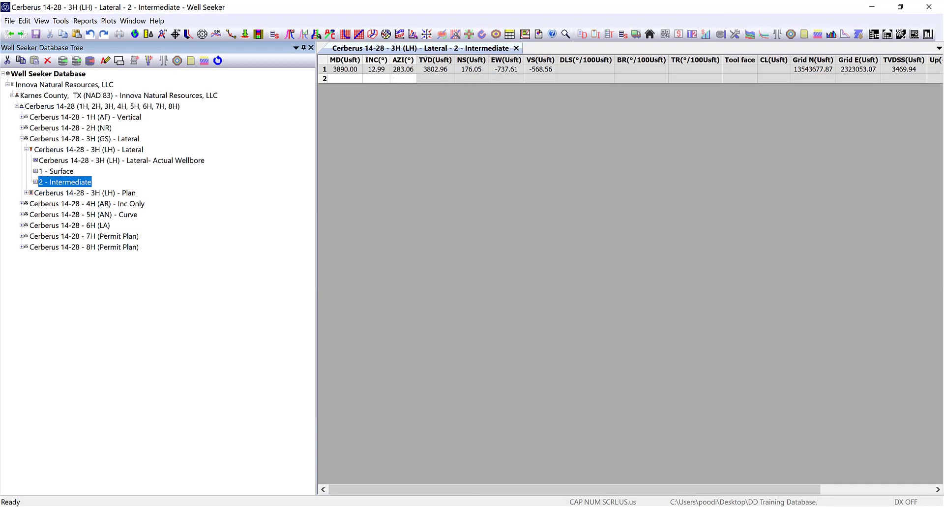
key("alt+Tab")
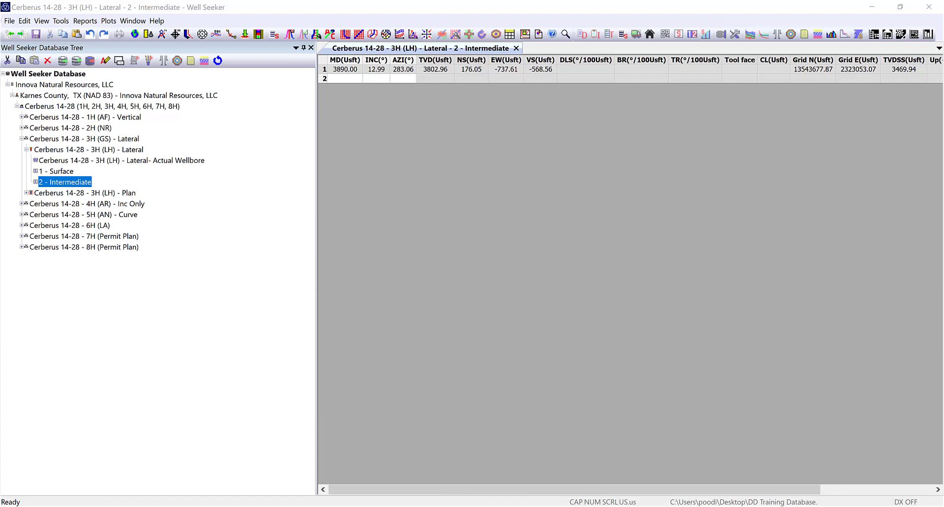
right_click(345, 79)
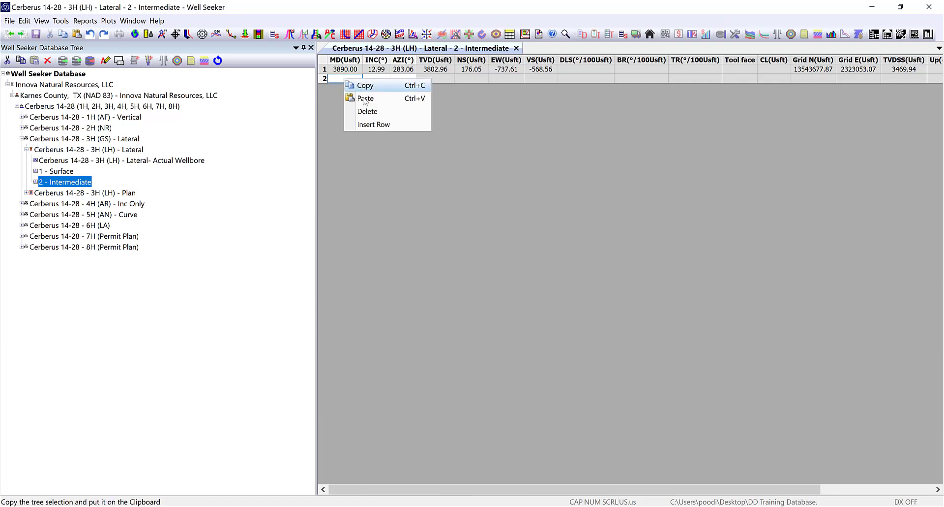
left_click(364, 97)
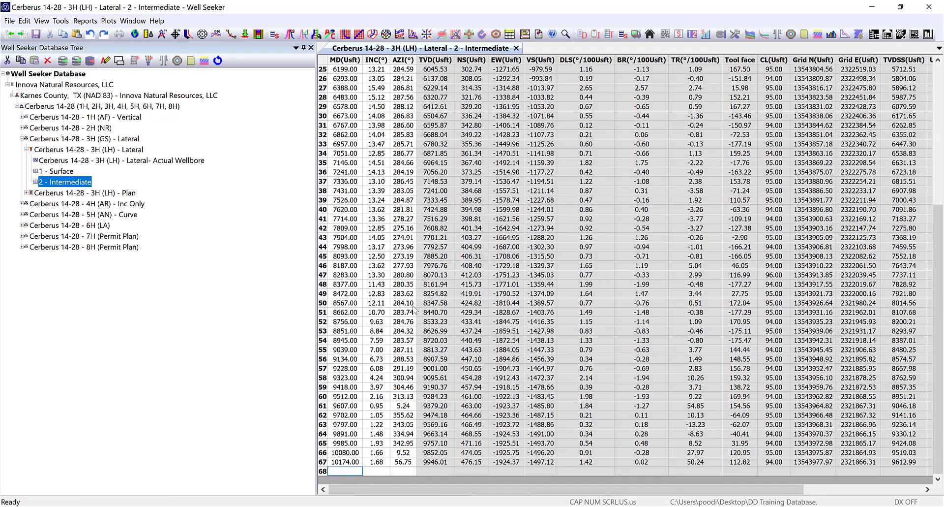
- Save the 2 - Intermediate survey and close it
left_click(36, 35)
left_click(488, 288)
left_click(516, 48)
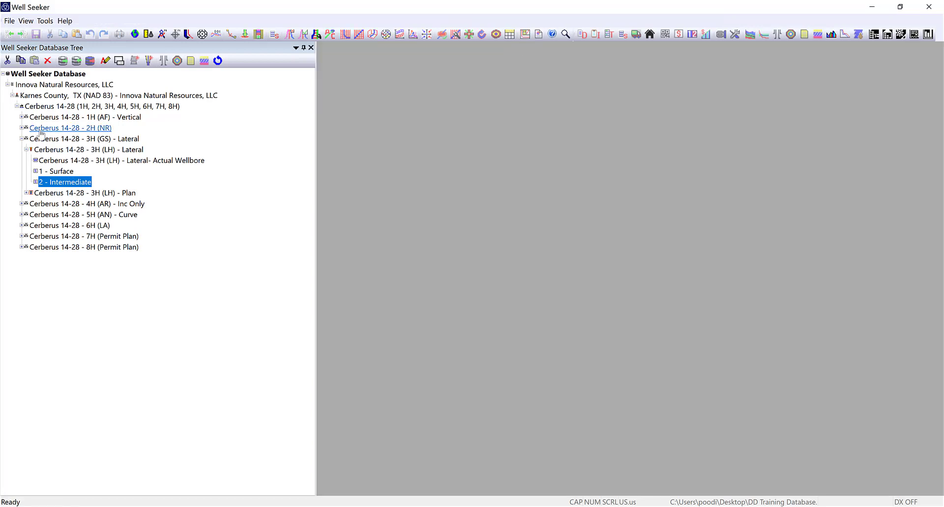
- Check the survey program in the Cerberus 14-28 - 3H (LH) - Lateral wellbore's properties, leaving them unchanged
left_click(74, 149)
left_click(119, 60)
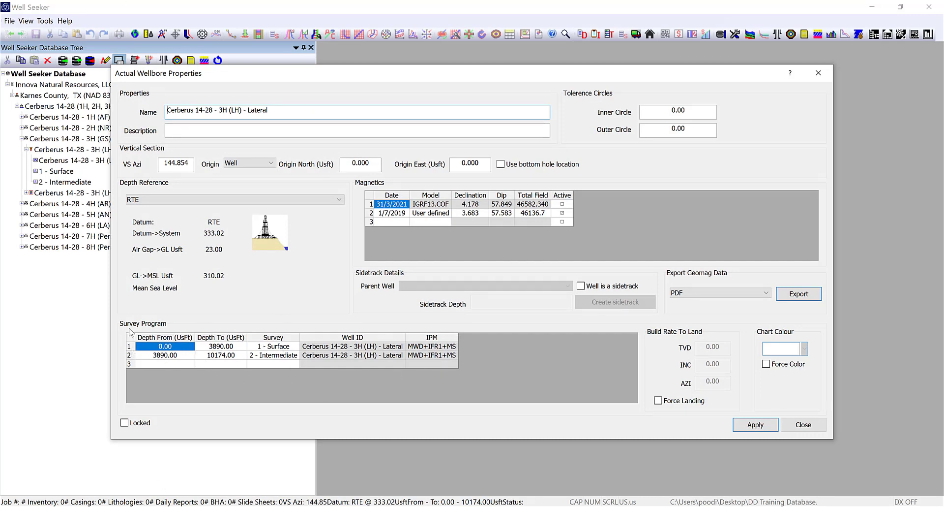
left_click(804, 424)
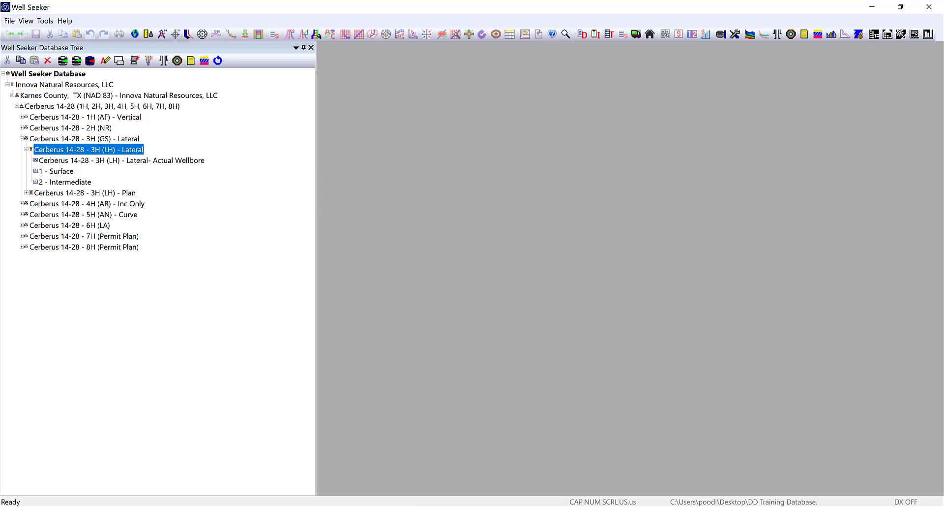
- Create a new survey under the Cerberus 14-28 - 3H (LH) - Lateral wellbore and name it 3 - Curve / Lateral
right_click(81, 147)
left_click(93, 153)
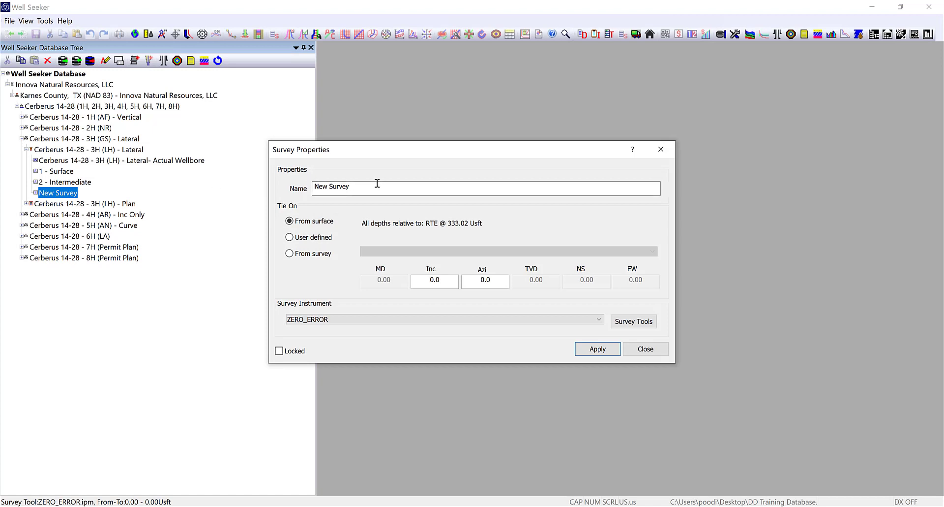
left_click_drag(366, 185, 155, 178)
type("3")
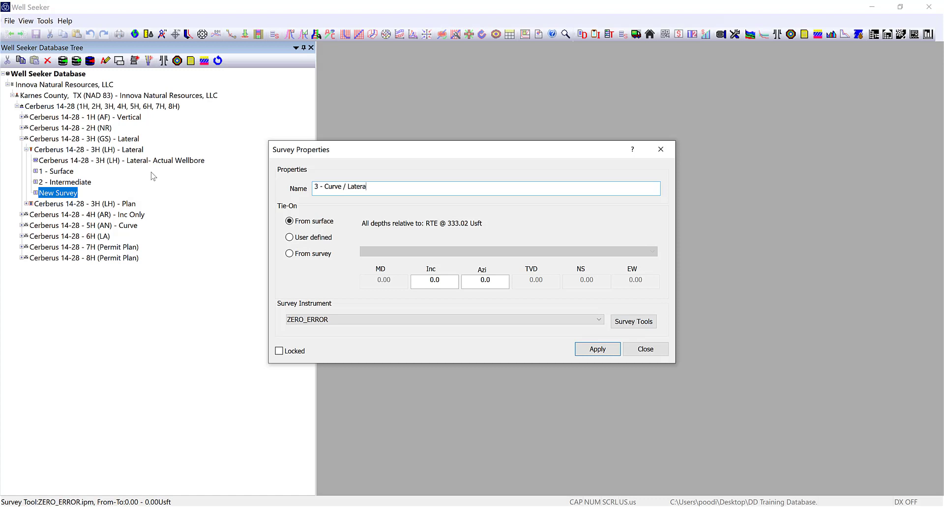
- Tie the new survey on to the 2 - Intermediate survey and set its survey instrument to MWD+IFR1+MS
left_click(299, 255)
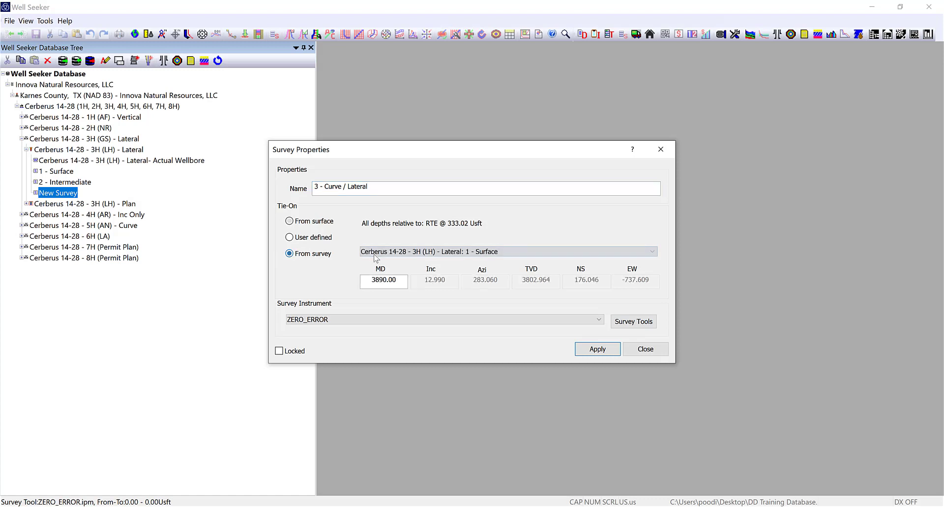
left_click(383, 252)
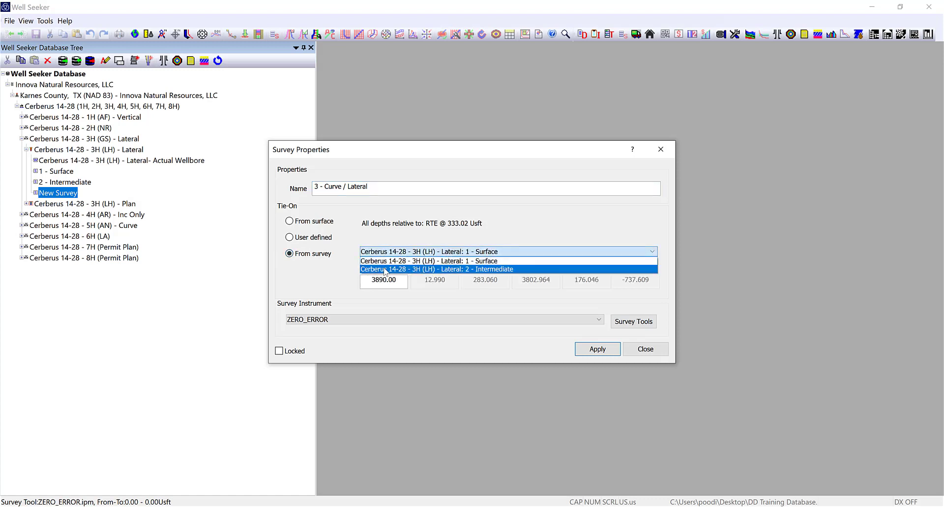
left_click(385, 269)
left_click(342, 324)
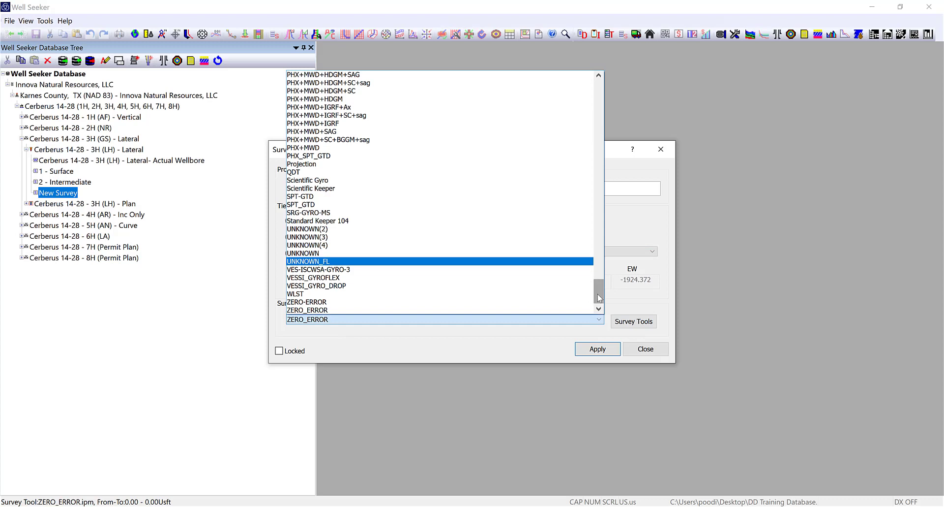
left_click_drag(600, 298, 597, 214)
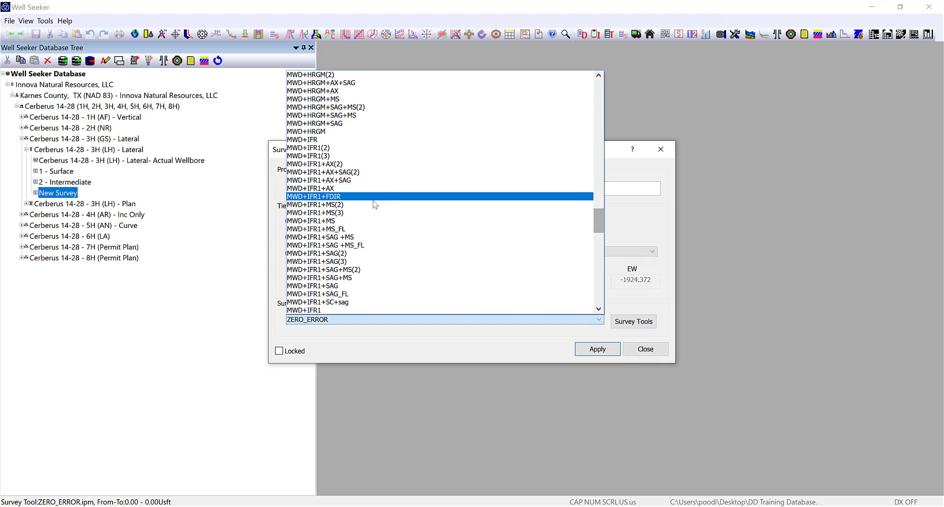
left_click(325, 222)
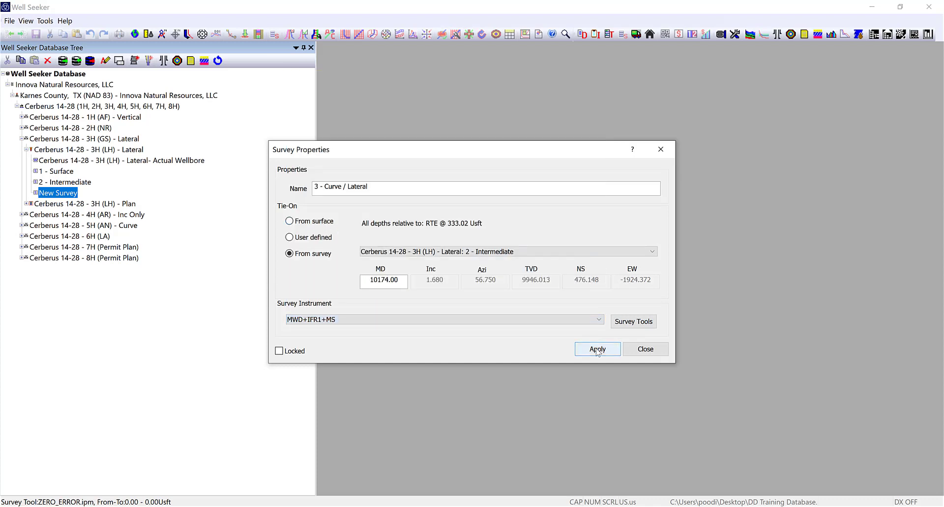
left_click(646, 348)
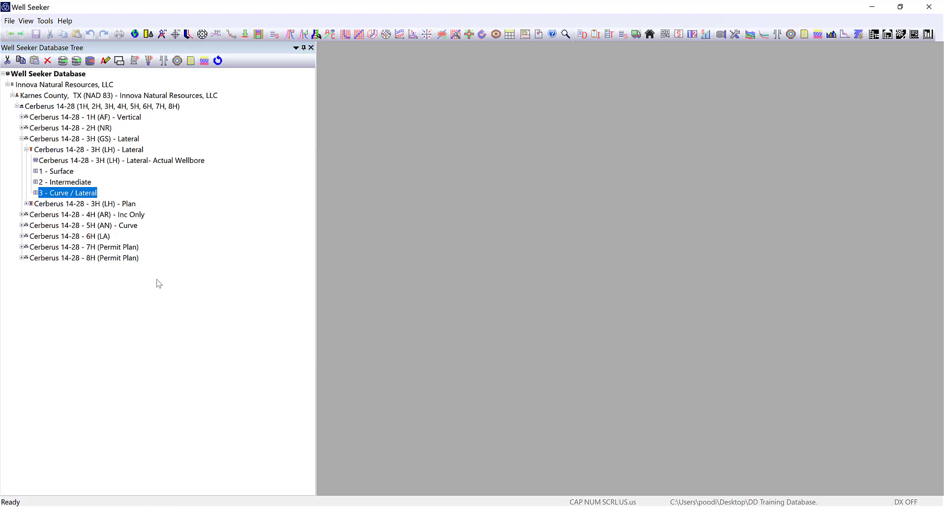
- Fill the 3 - Curve / Lateral survey with six MD/INC/AZI stations, from 10269.00/1.83/46.53 to 10740.00/46.20/148.20, and save it
double_click(65, 194)
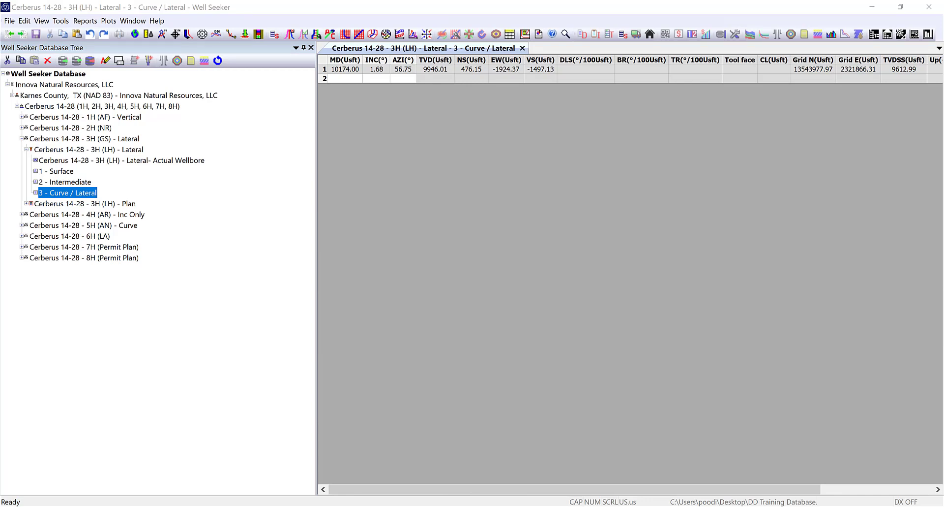
left_click(343, 81)
type("10269.00\t1.83\t46.53 10363.00\t5.30\t114.56 10458.00\t16.44\t137.86 10552.00\t28.52\t144.46 10645.00\t37.27\t146.90 10740.00\t46.20\t148.20")
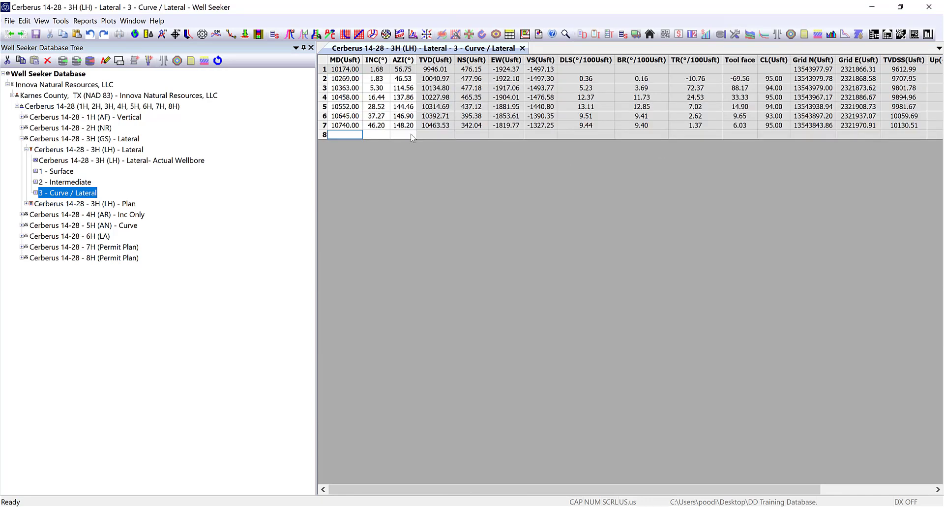
left_click(36, 34)
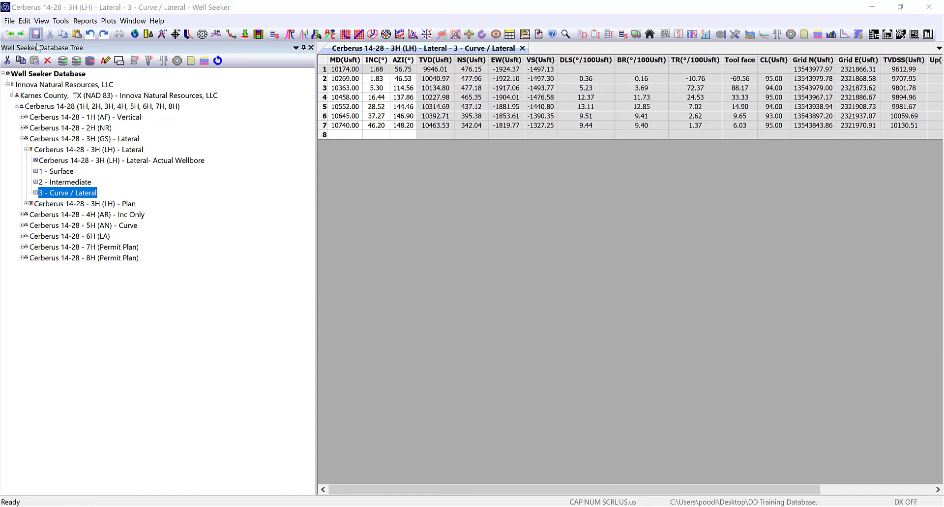
left_click(484, 287)
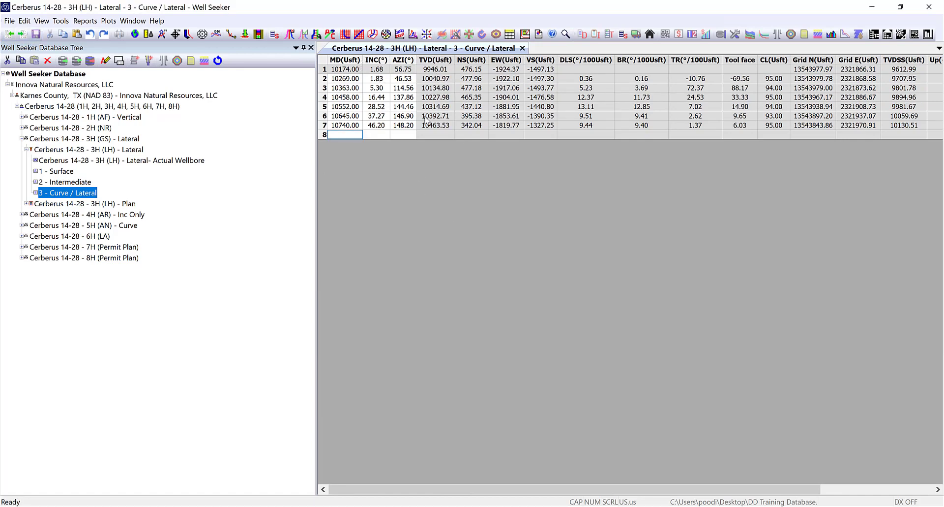
- Open a 3D view of the 3 - Curve / Lateral survey showing the whole well path
left_click(373, 34)
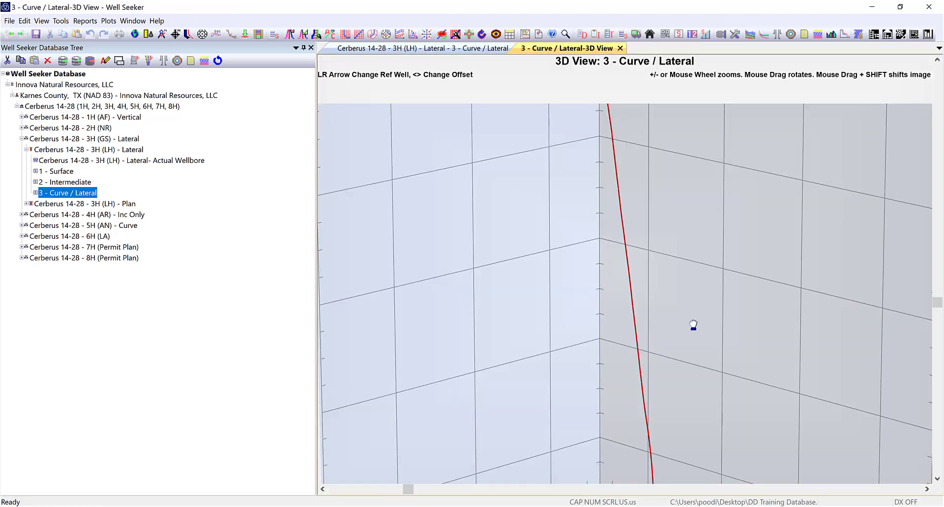
left_click_drag(693, 325, 668, 327)
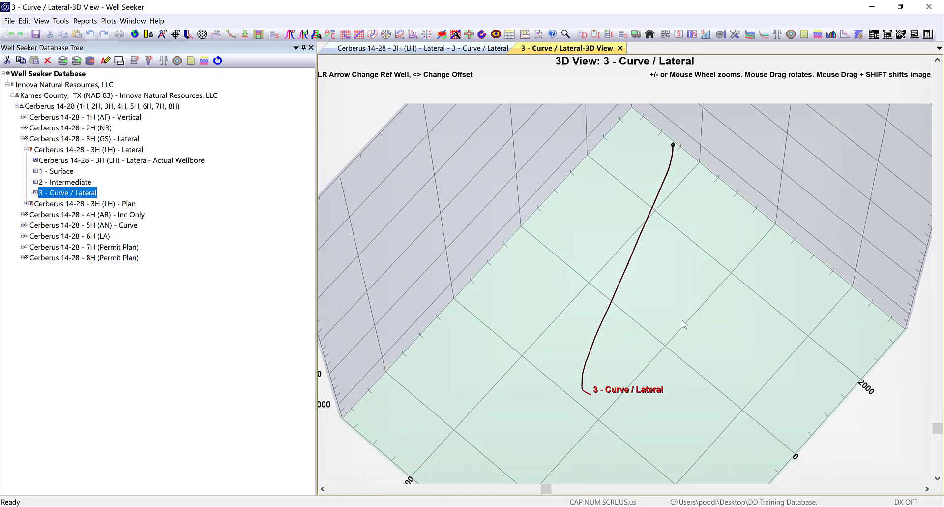
- Select the 1H, 2H, 4H, 5H and 6H actual wellbores and the 7H and 8H Design 1 planned wellbores as offsets
left_click(289, 35)
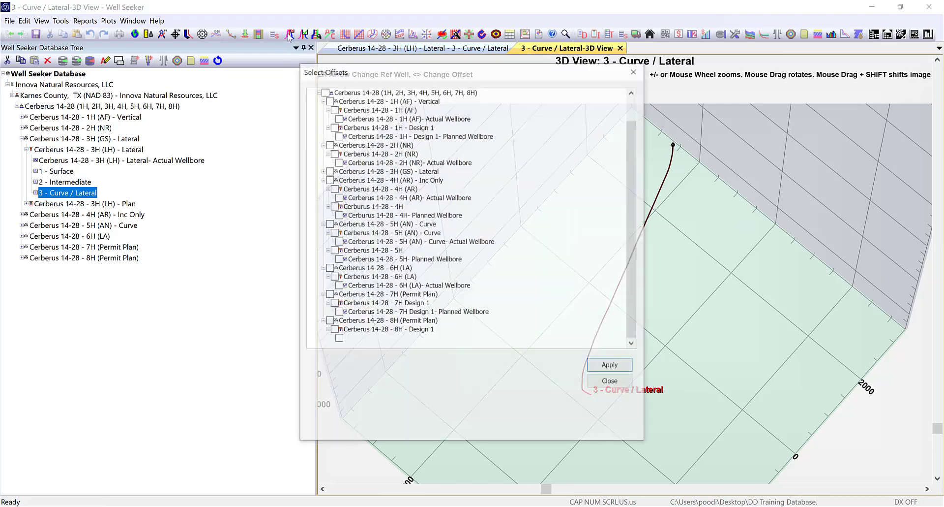
scroll(404, 200, "up", 1)
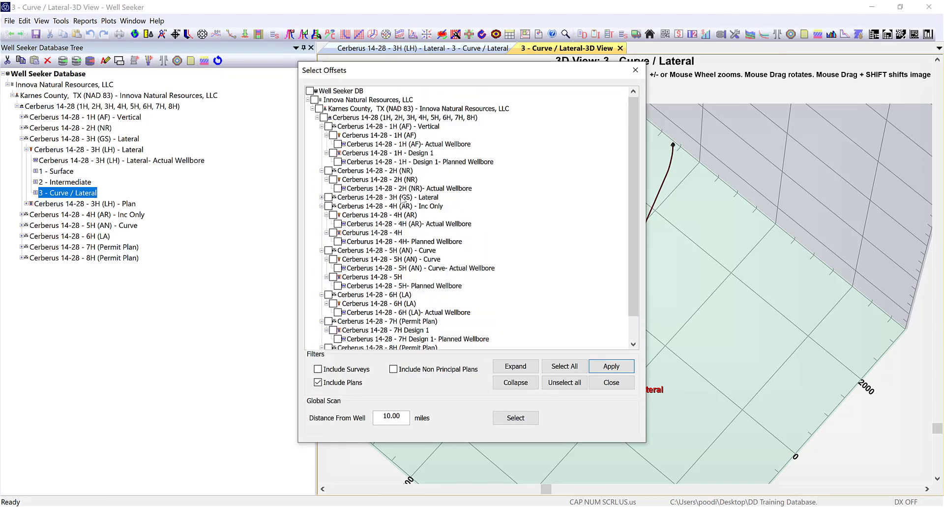
left_click(338, 144)
left_click(338, 188)
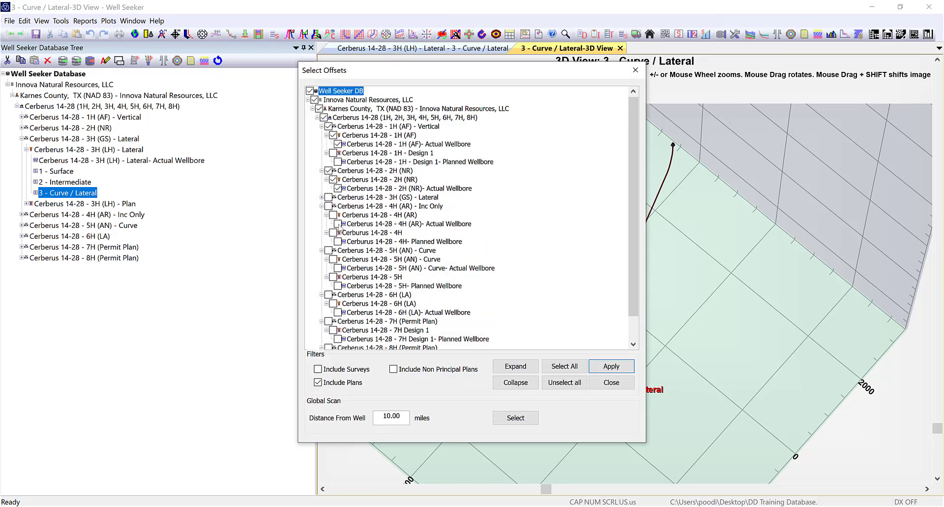
left_click(338, 224)
scroll(377, 239, "down", 1)
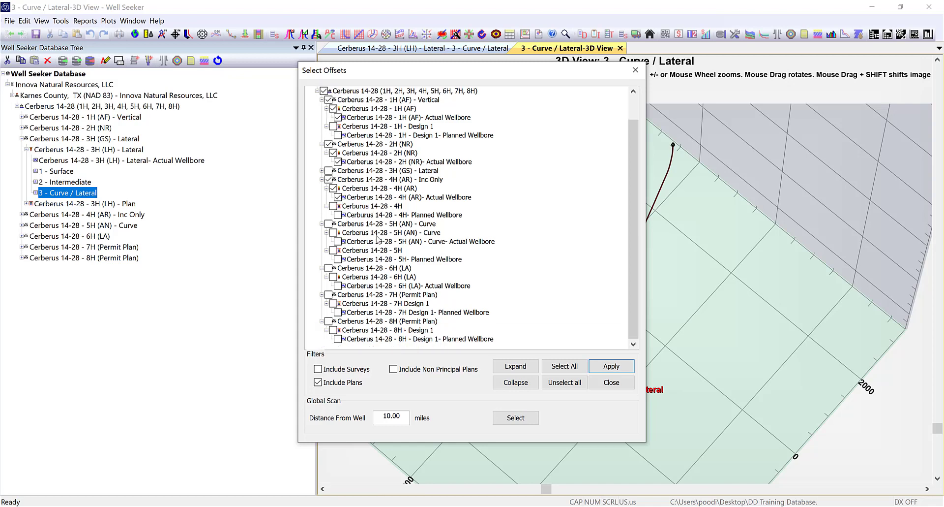
left_click(338, 241)
left_click(338, 333)
left_click(338, 339)
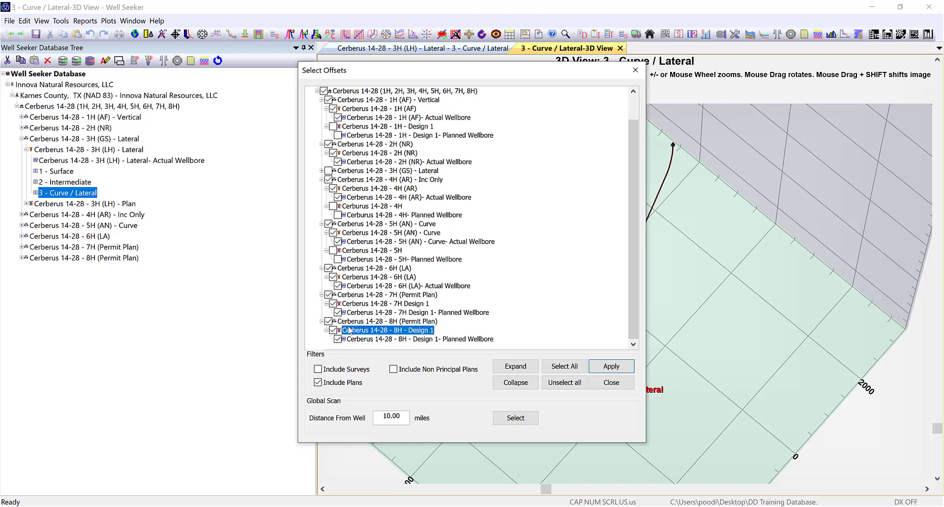
scroll(367, 233, "up", 1)
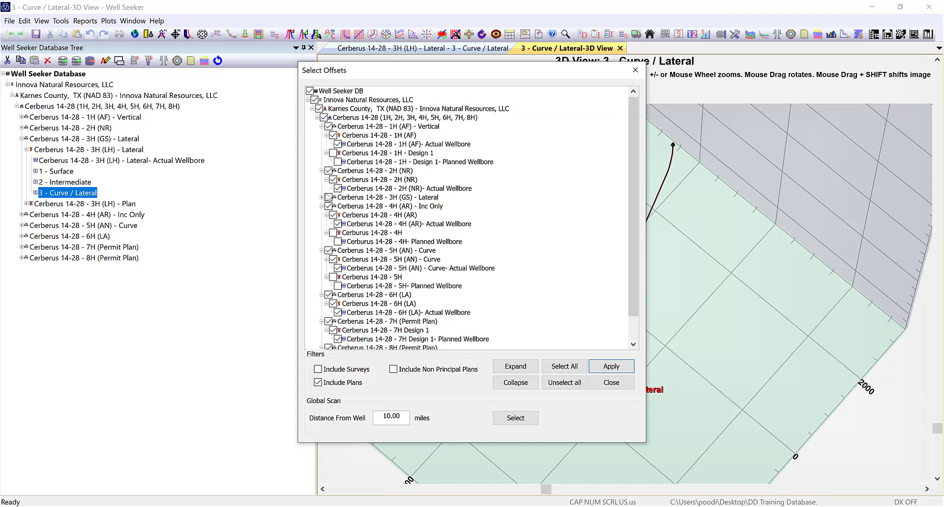
- Add the 3H (LH) - Plan planned wellbore to the offsets, apply the selection, and display the offset wells in the 3D view
left_click(323, 197)
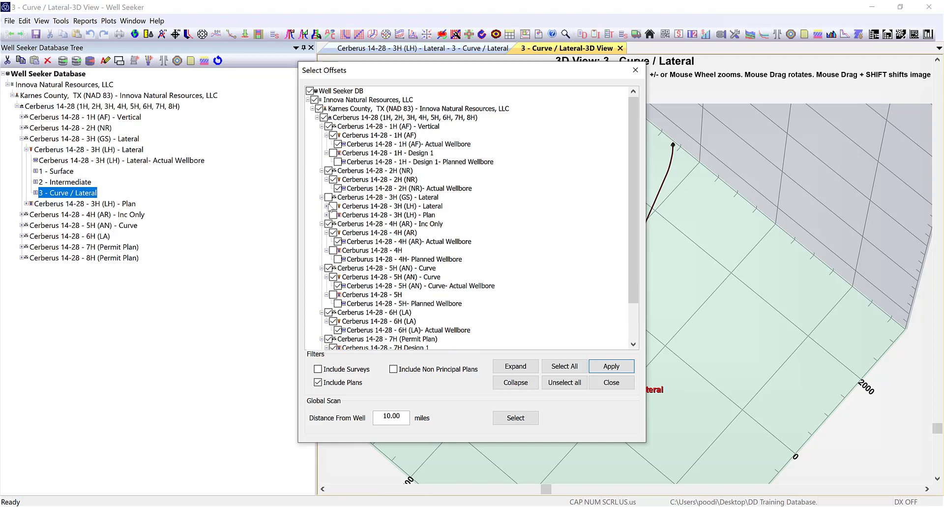
left_click(333, 215)
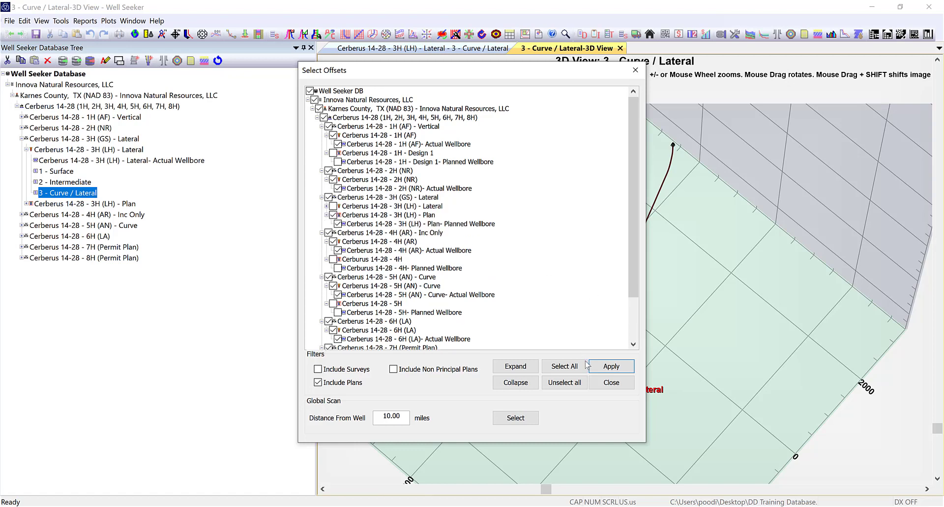
left_click(611, 367)
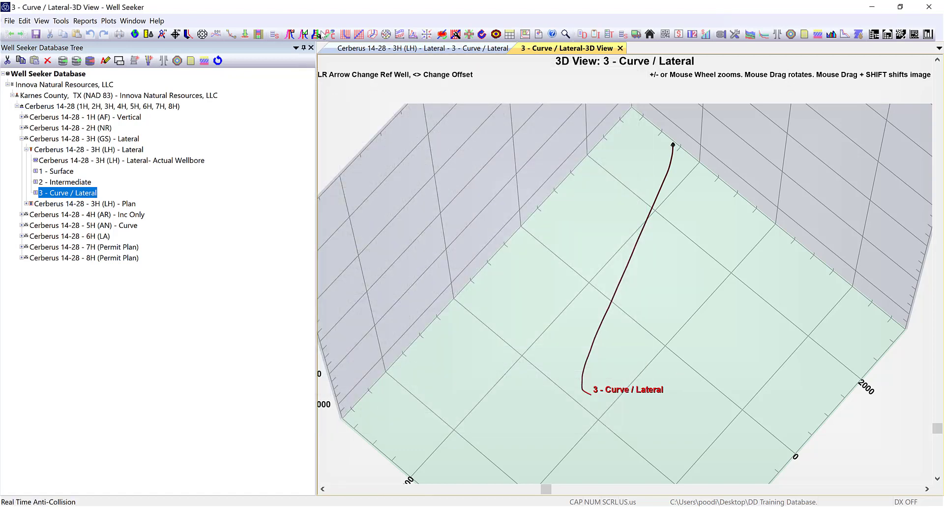
left_click(302, 37)
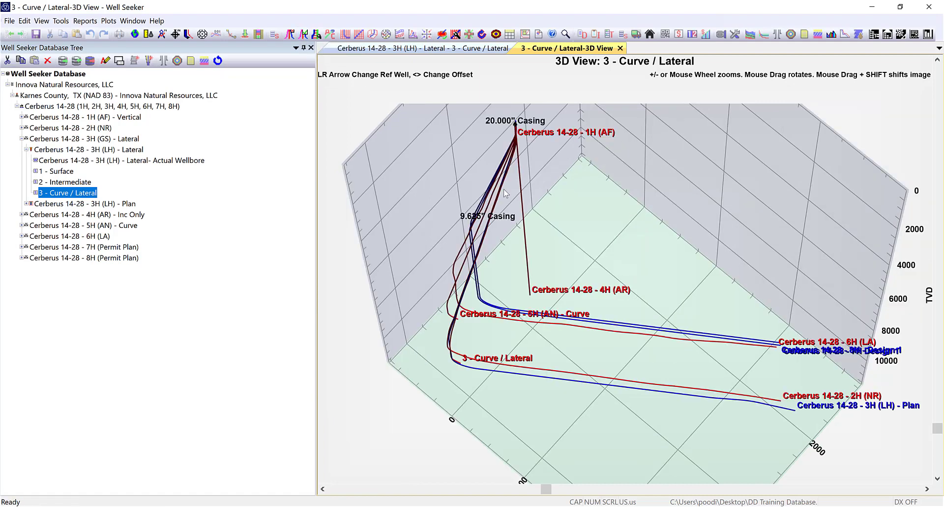
- Center the 3D view on the bottom of the 3 - Curve / Lateral survey and show its closest approach to the planned wellbore
left_click_drag(647, 289, 641, 289)
right_click(643, 290)
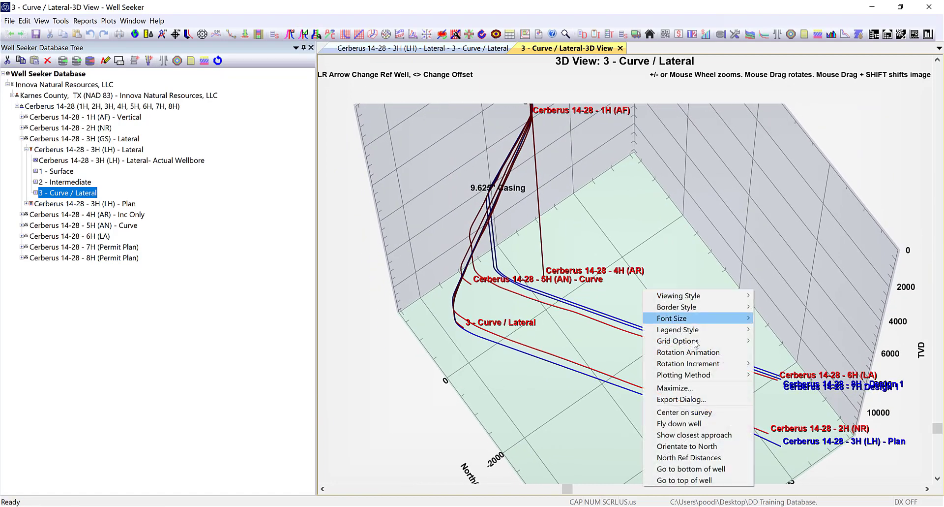
left_click(689, 423)
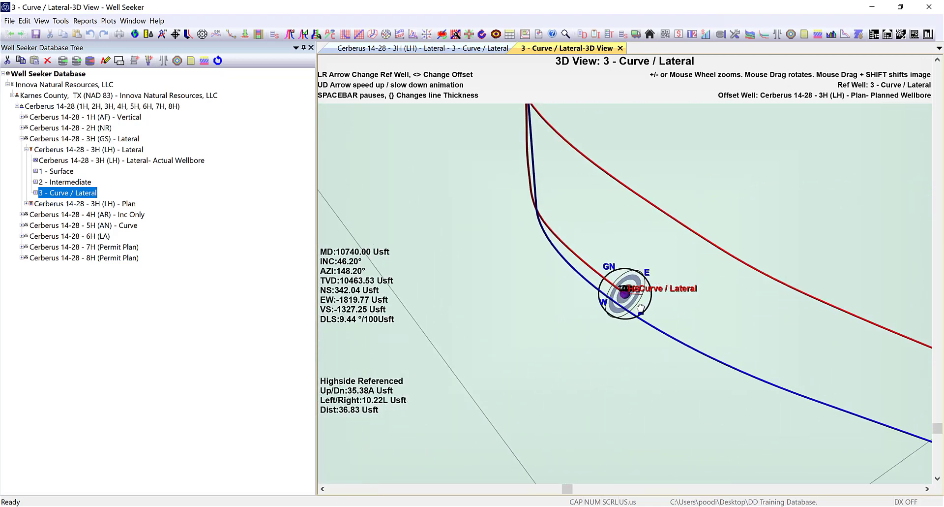
left_click_drag(643, 311, 660, 285)
right_click(693, 310)
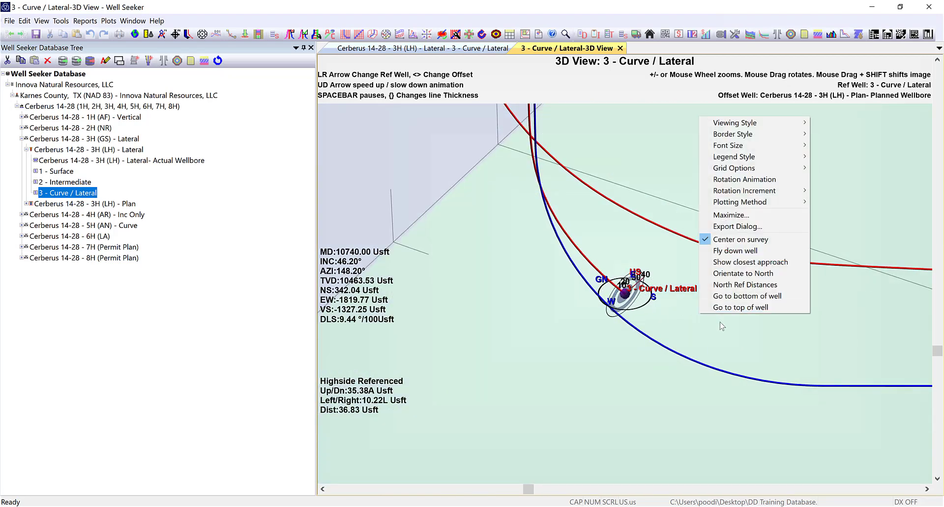
left_click(728, 262)
left_click_drag(688, 325, 735, 331)
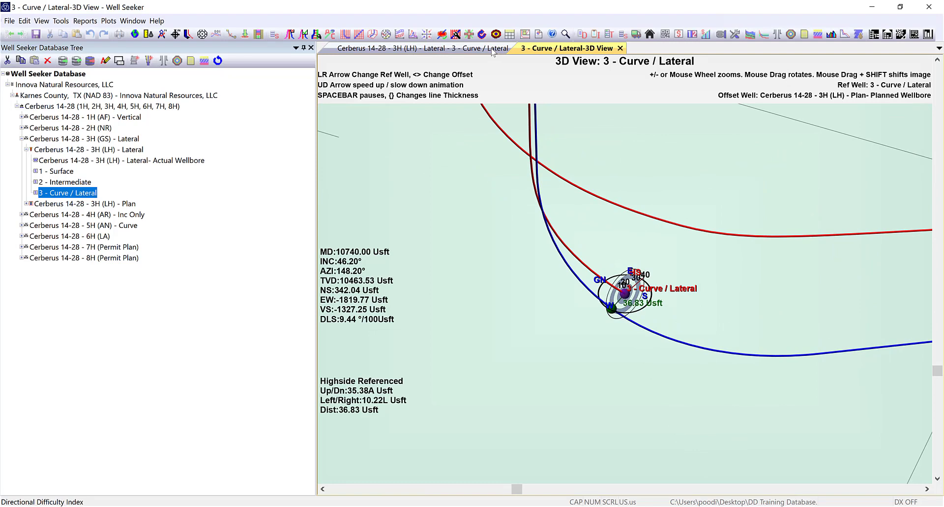
- Return to the 3 - Curve / Lateral survey data and open the Multi Project projection tool for it
left_click(456, 49)
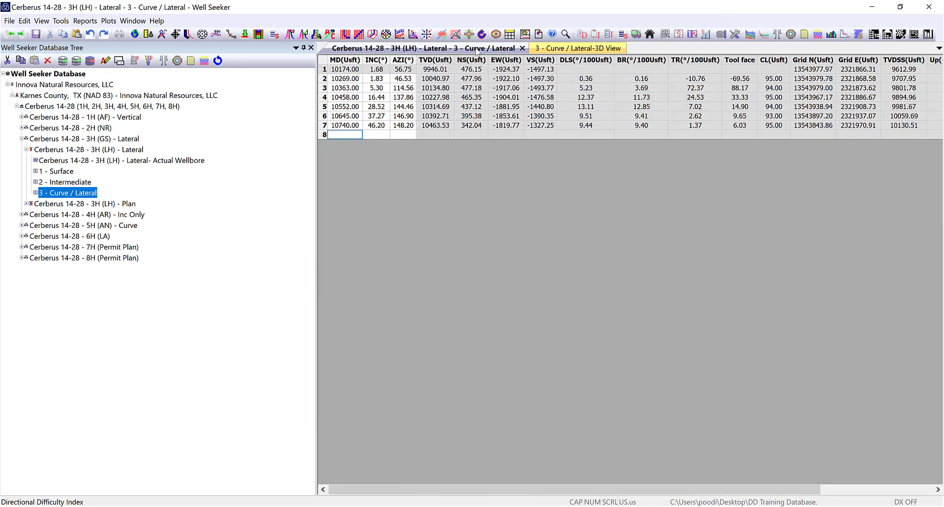
left_click(60, 21)
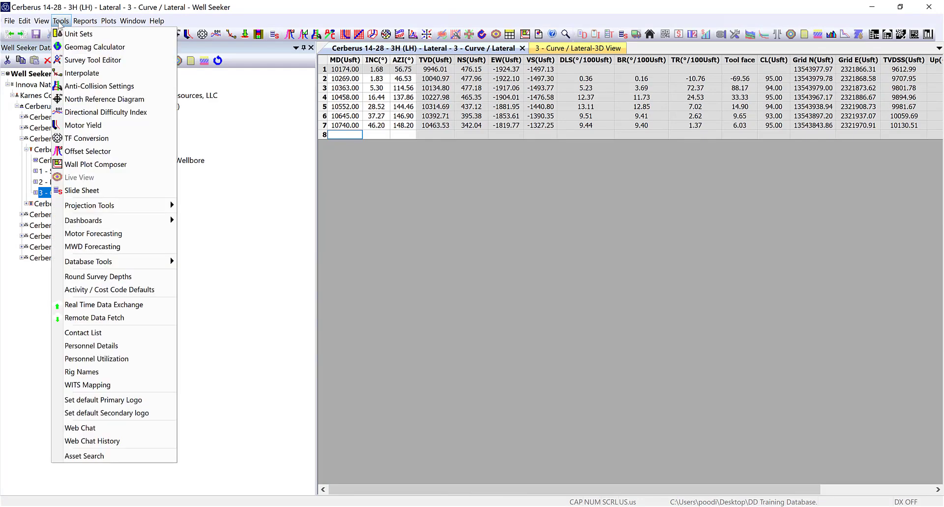
mouse_move(74, 206)
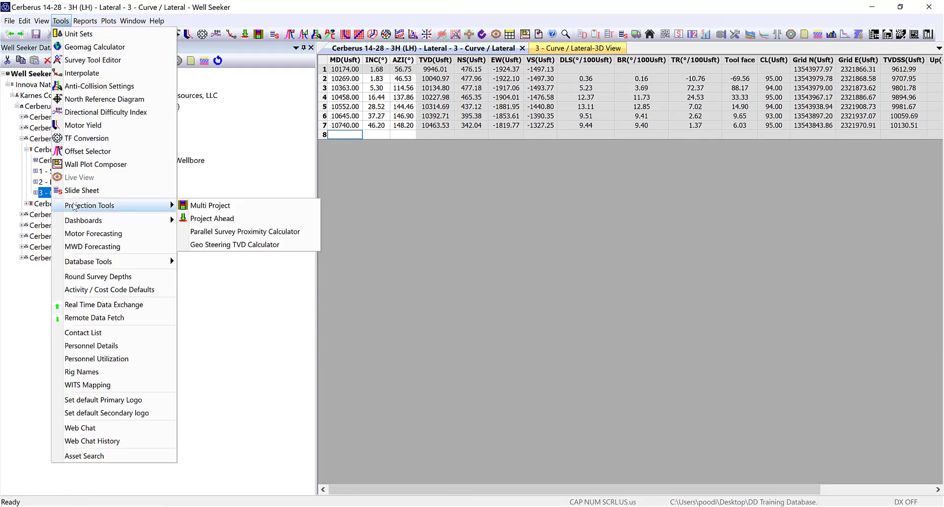
left_click(212, 207)
left_click_drag(343, 25, 491, 69)
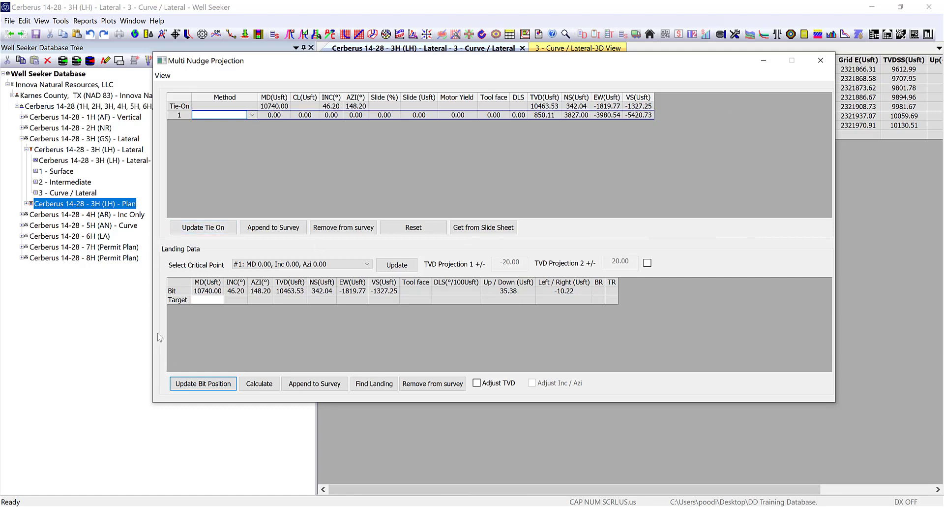
- Load critical point #7 at MD 11217.00 as the landing target and enable adjusting of both TVD and Inc / Azi
left_click(372, 265)
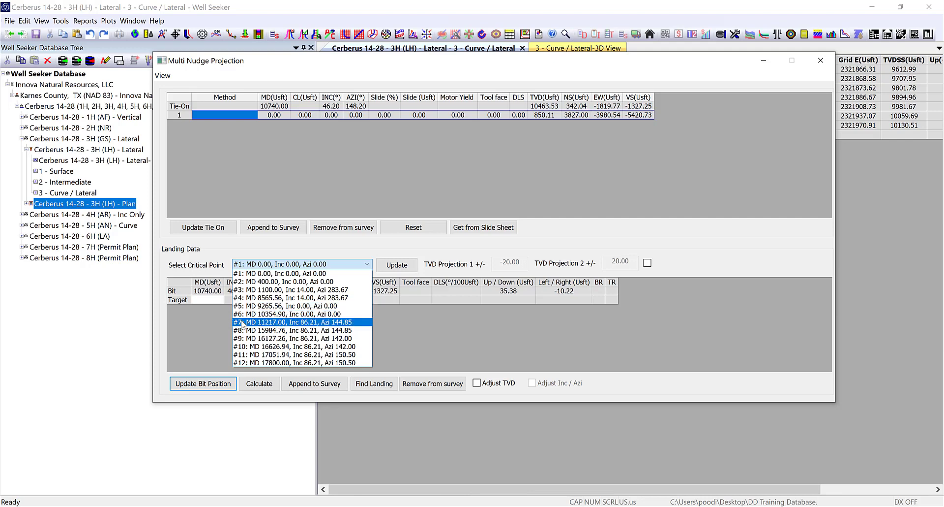
left_click(317, 323)
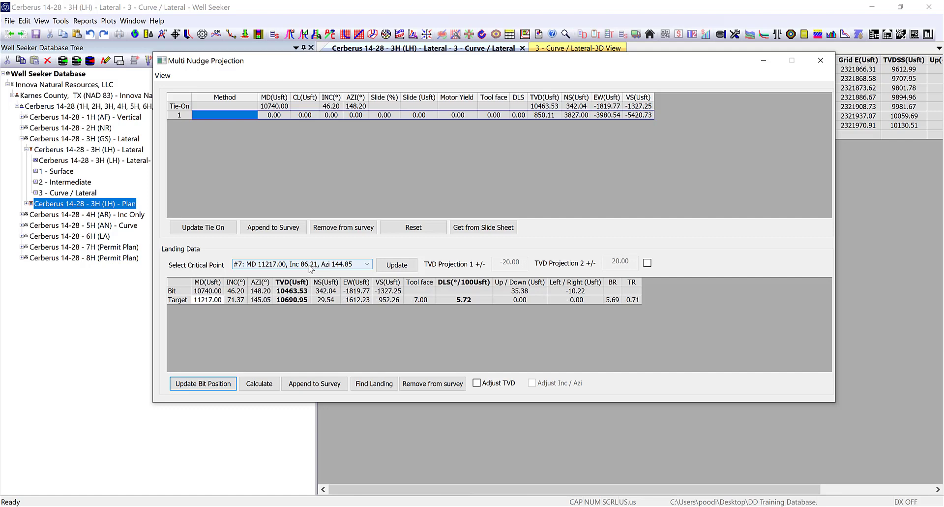
left_click(477, 382)
left_click(531, 383)
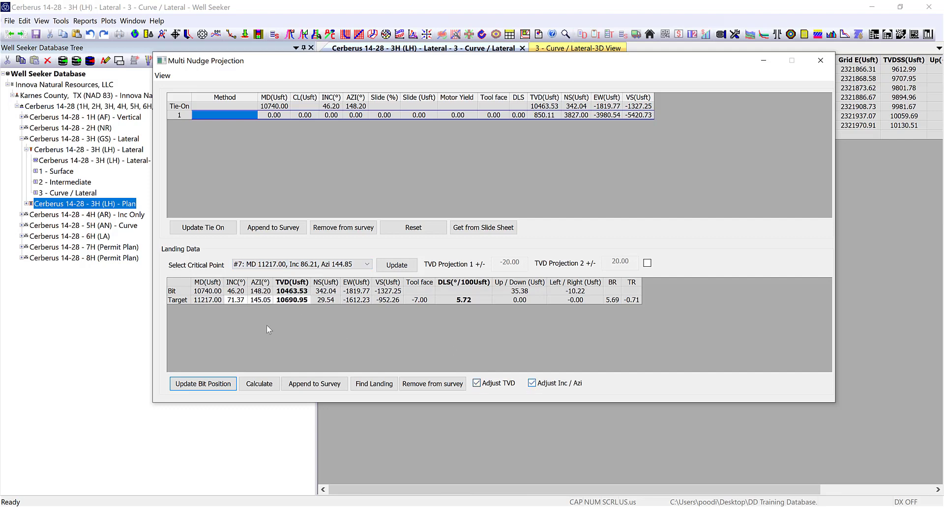
- Set the landing target's inclination to 86.21 and its azimuth to 144.85
left_click(237, 300)
type("86.21")
key("Tab")
type("144.85")
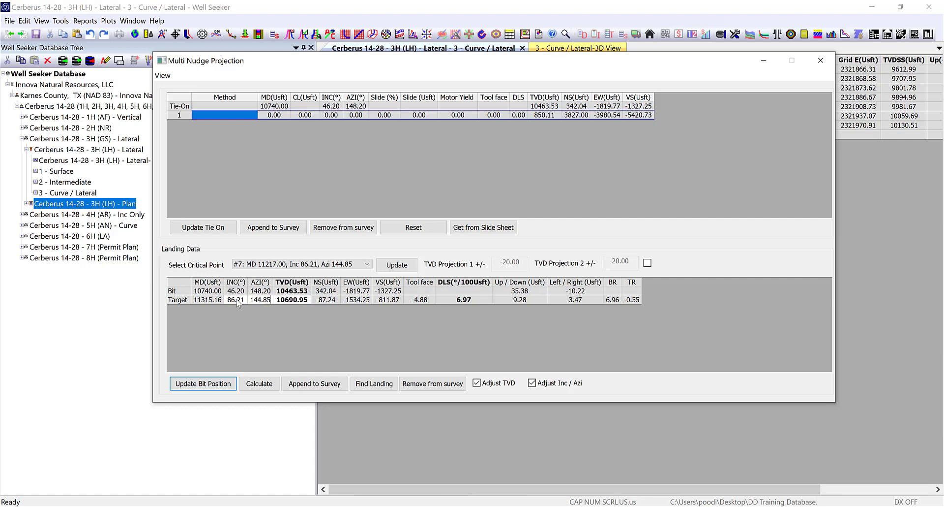
key("Tab")
- Enable the two additional TVD projections, compare the landing at -10 and 10, and turn them off again
left_click(646, 262)
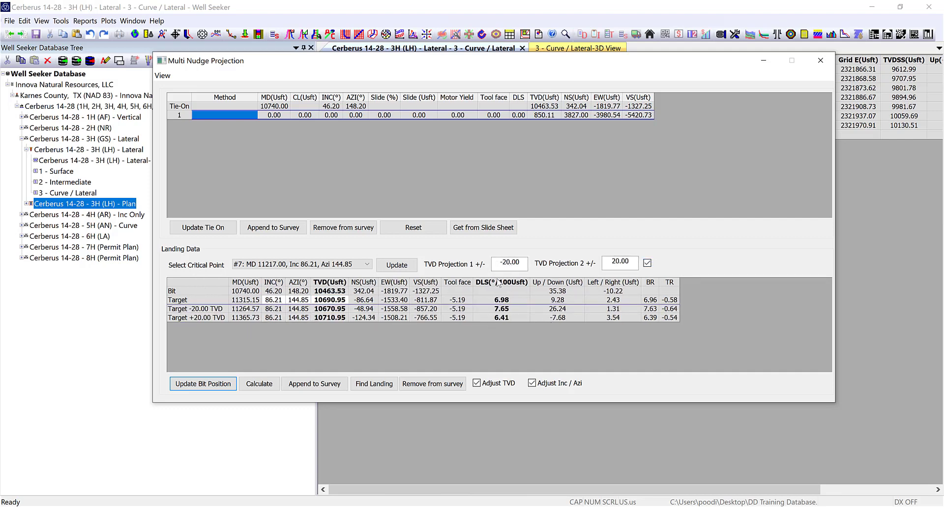
double_click(498, 264)
type("-10")
key("Tab")
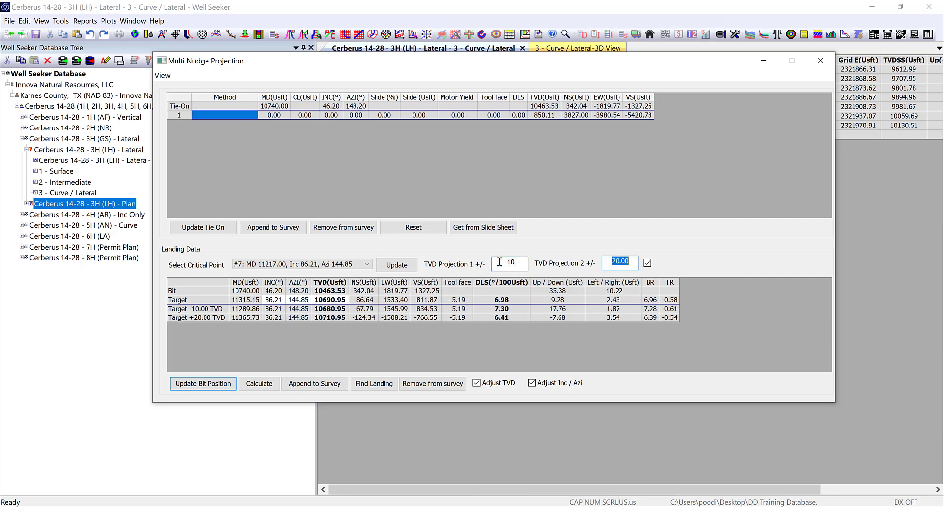
type("10")
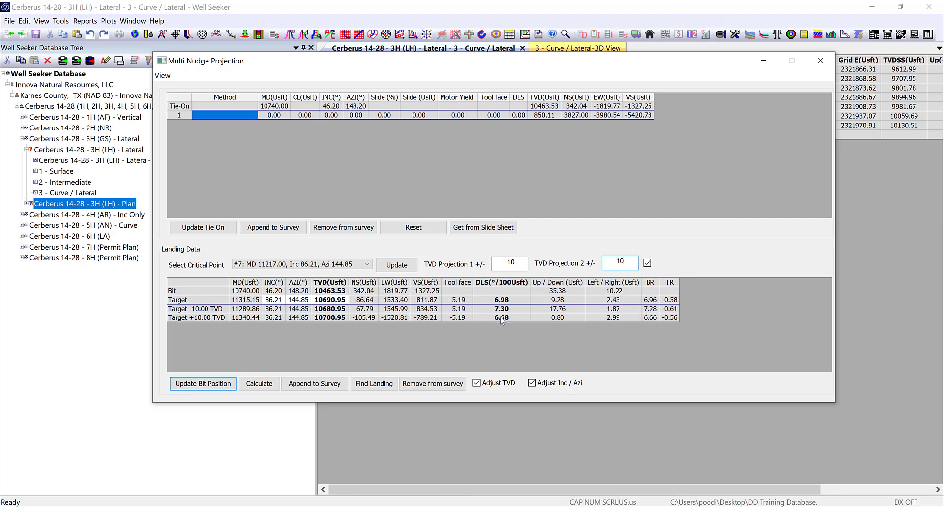
left_click(648, 264)
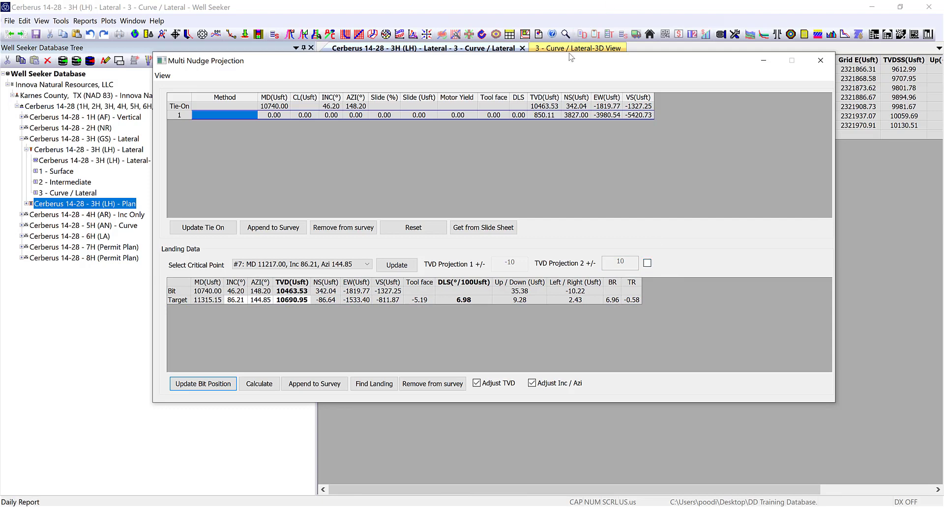
- Append the landing target projection to the 3 - Curve / Lateral survey and minimize the projection window
left_click_drag(572, 66, 615, 155)
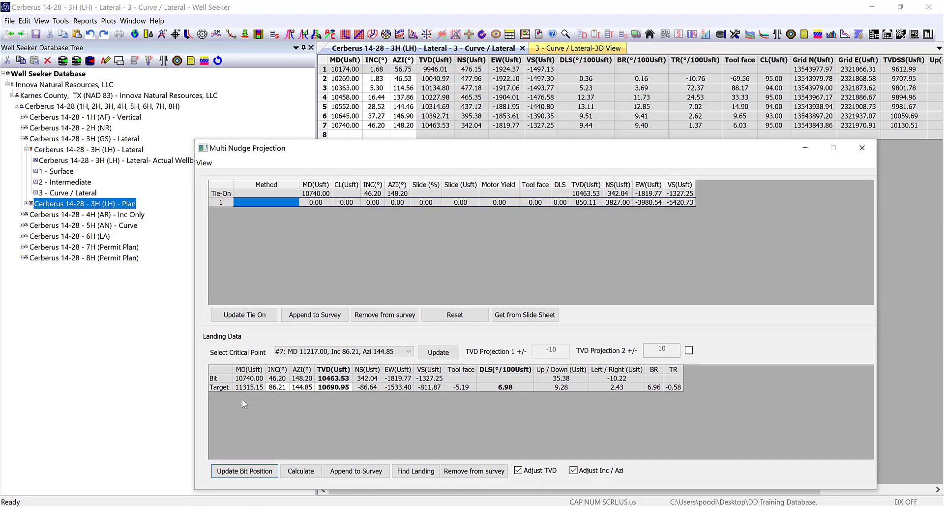
left_click(354, 472)
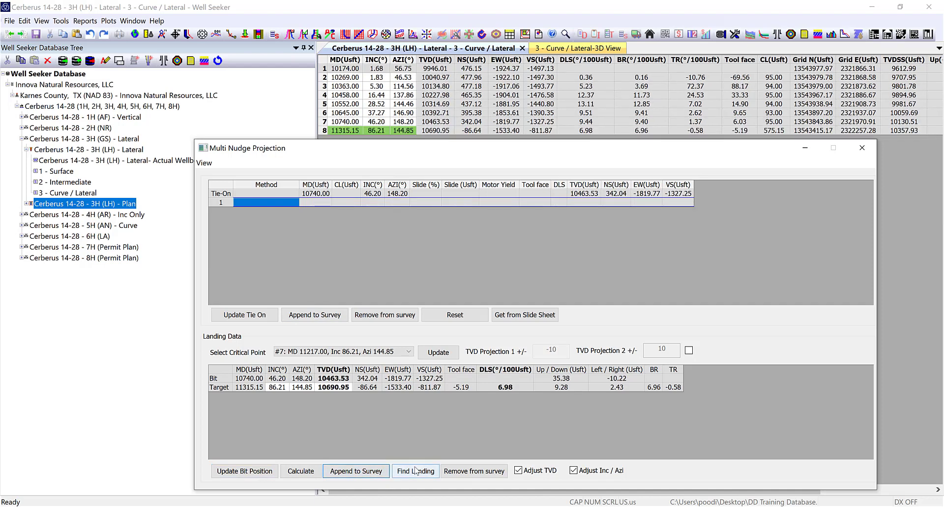
left_click(805, 147)
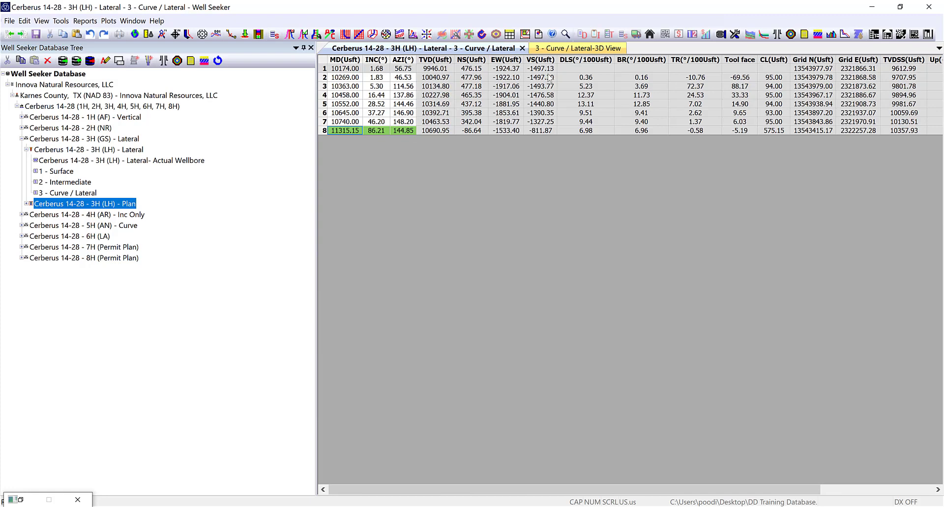
- Examine the projected landing curve against the planned wellbore in the 3D view, following the separation along its path
left_click(563, 48)
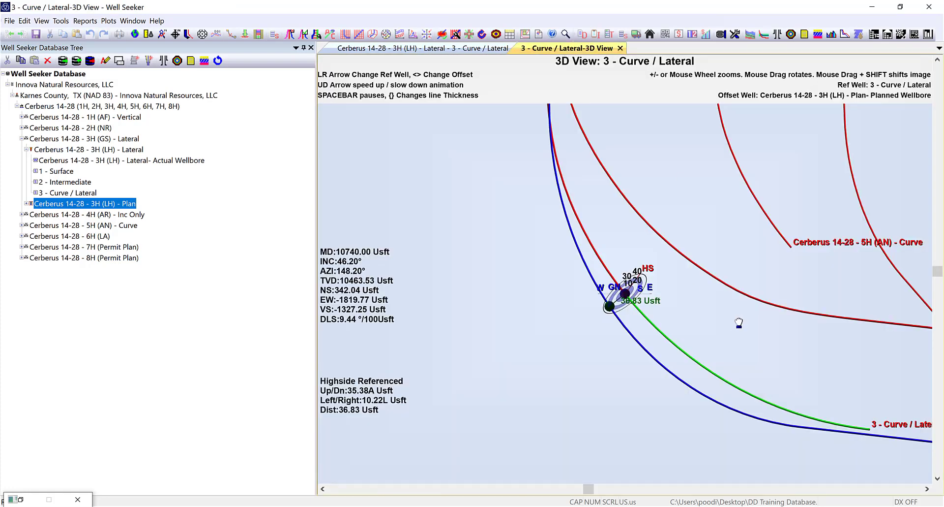
mouse_move(740, 324)
left_mouse_down()
mouse_move(748, 320)
mouse_move(730, 321)
left_mouse_up()
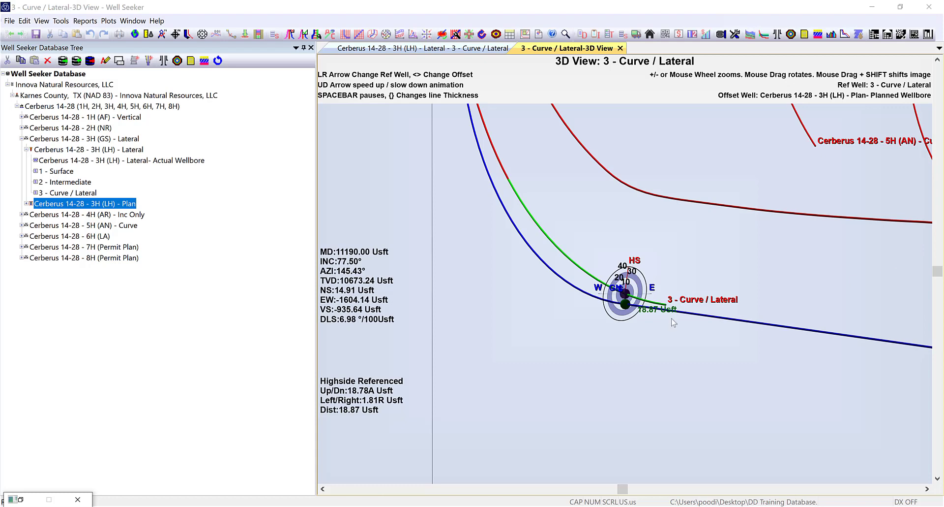
scroll(648, 378, "down", 3)
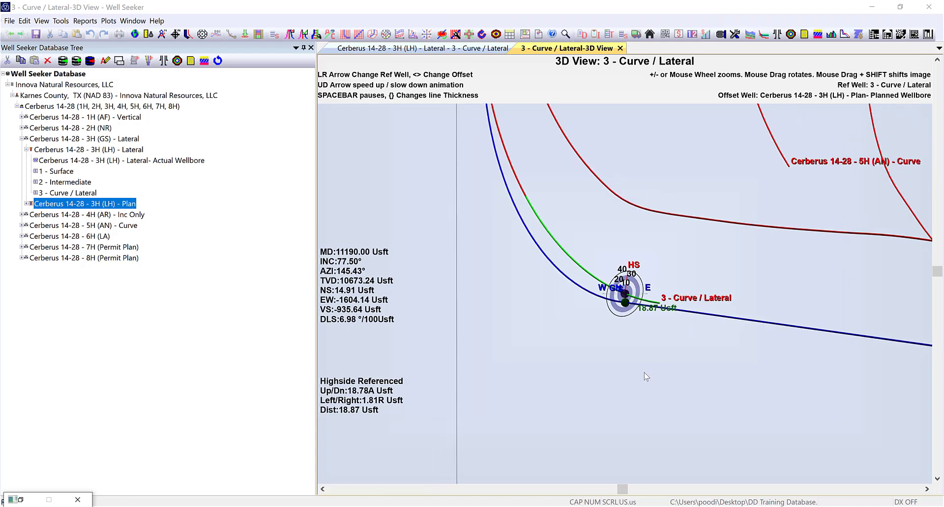
left_click(645, 360)
key("Down")
key("Down")
key("Down")
key("Down")
key("Down")
key("Down")
key("Down")
key("Down")
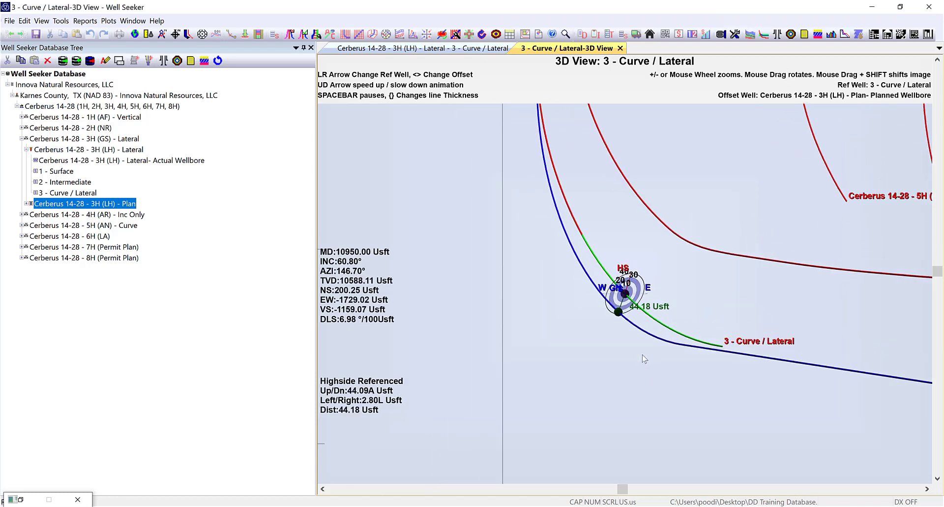
key("Down")
key("Down")
key("Down")
key("Down")
key("Down")
key("Down")
key("Down")
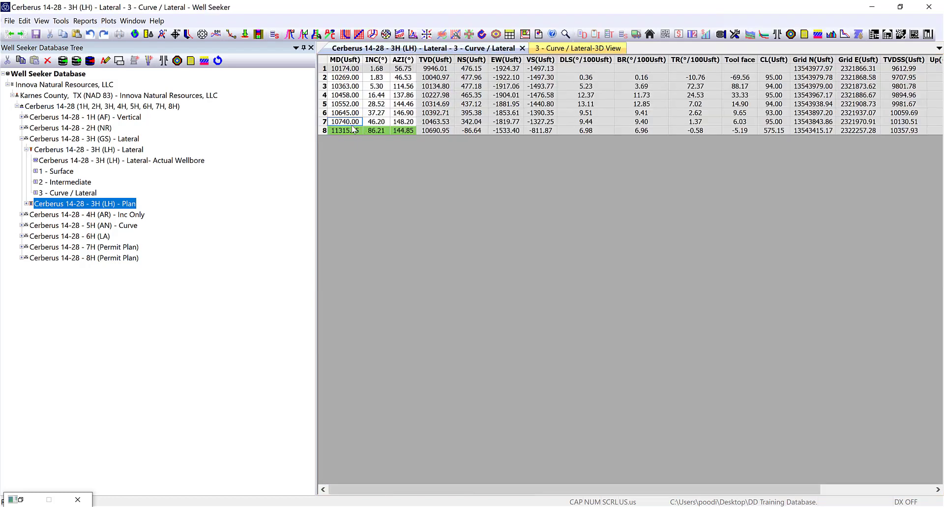
- Restore the projection window, remove the appended landing projection from the survey, and close the projection tool
left_click(378, 131)
left_click(357, 131)
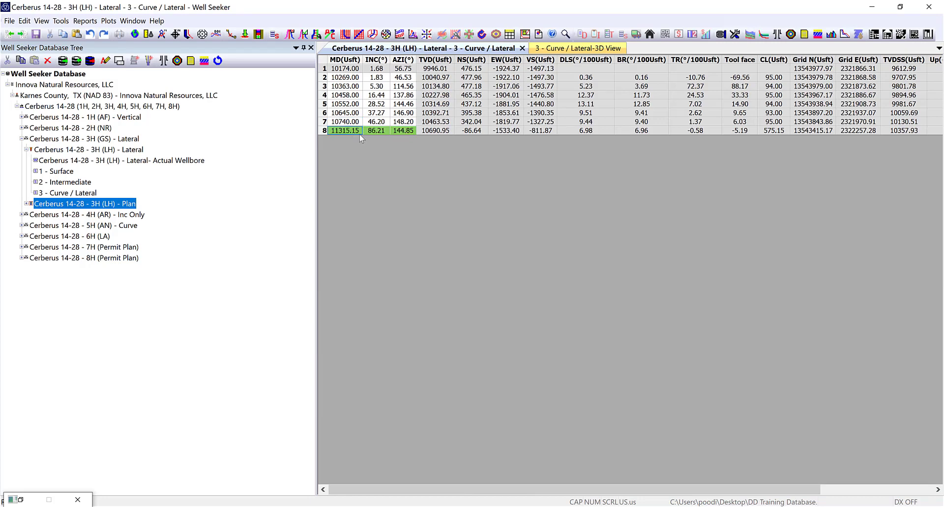
left_click(324, 132)
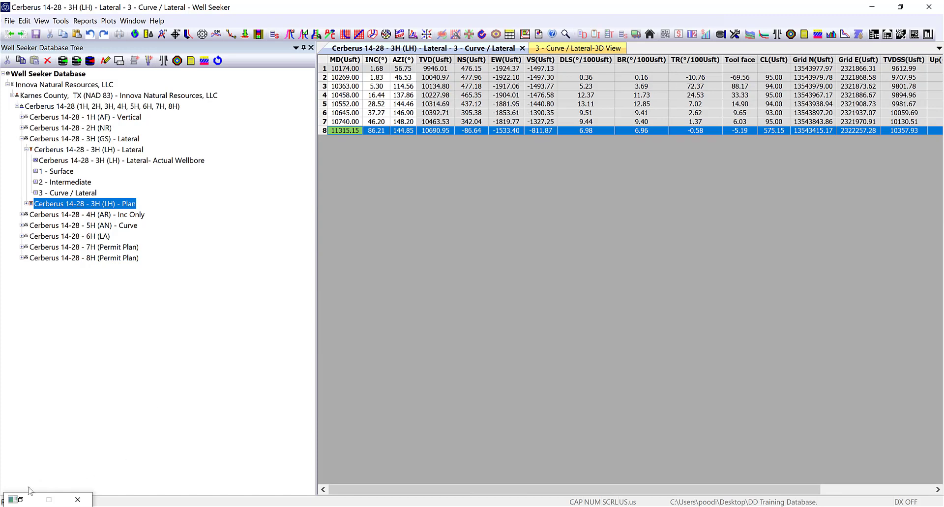
left_click(15, 501)
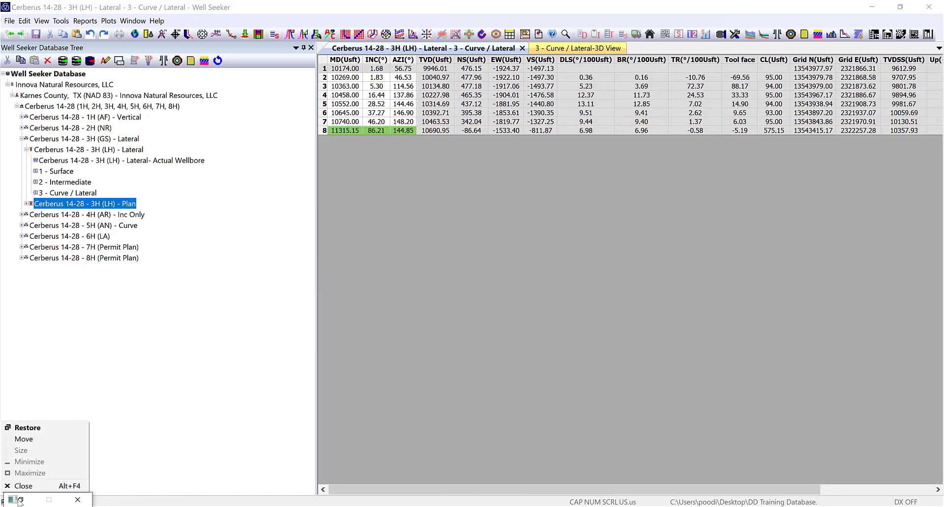
left_click(19, 500)
left_click(19, 499)
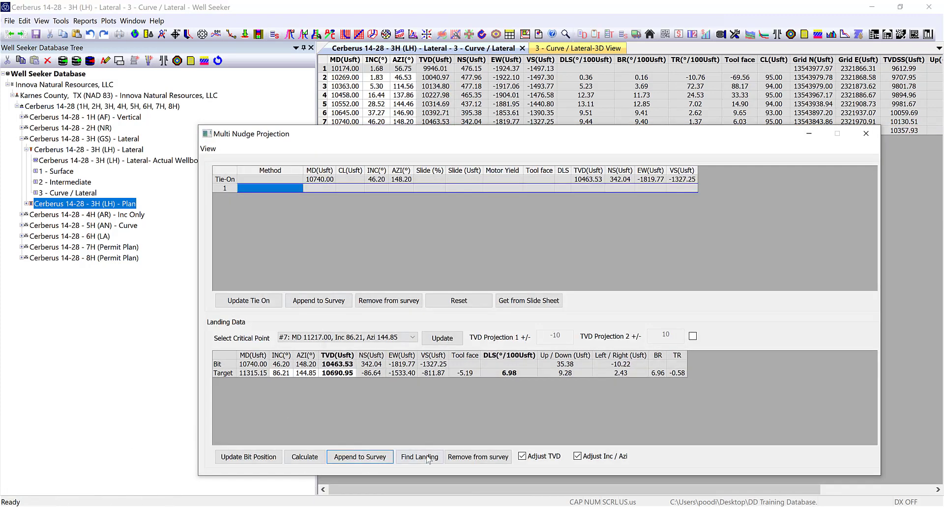
left_click(488, 456)
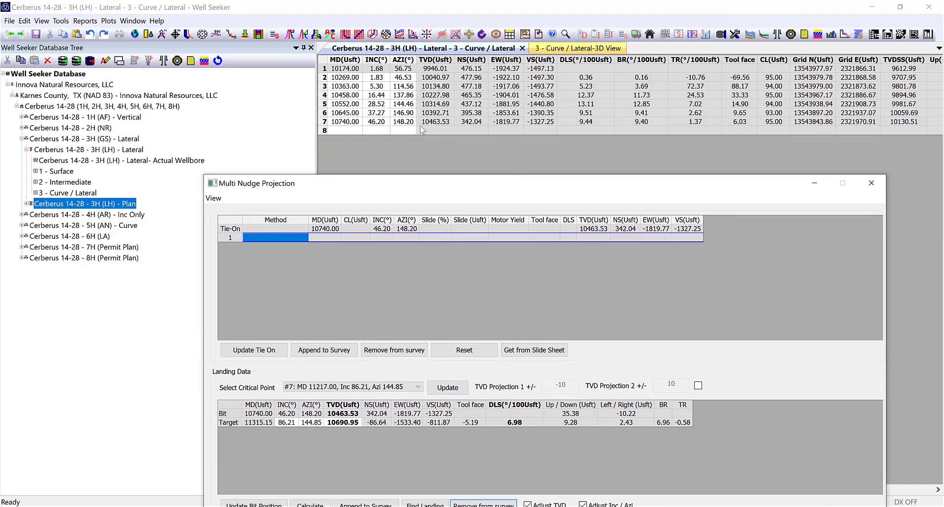
left_click(868, 186)
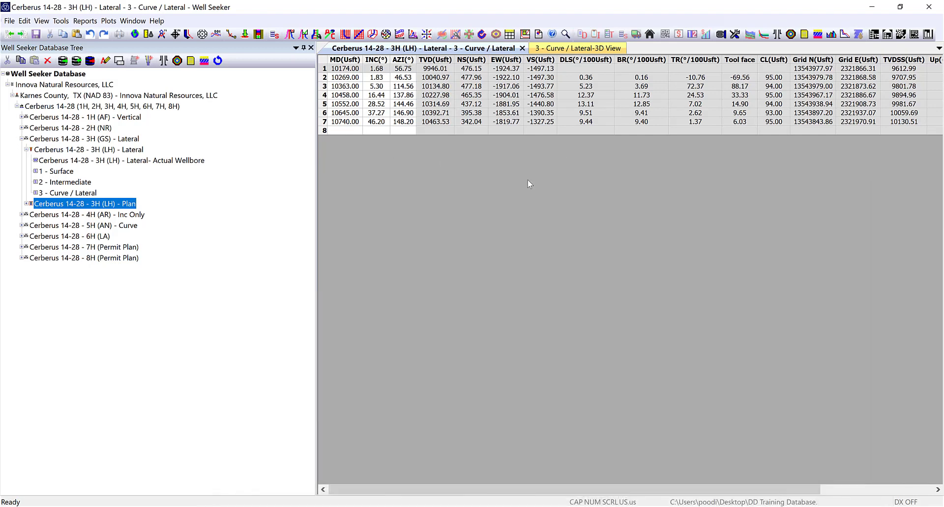
type("10800")
key("Tab")
left_click(334, 133)
key("Delete")
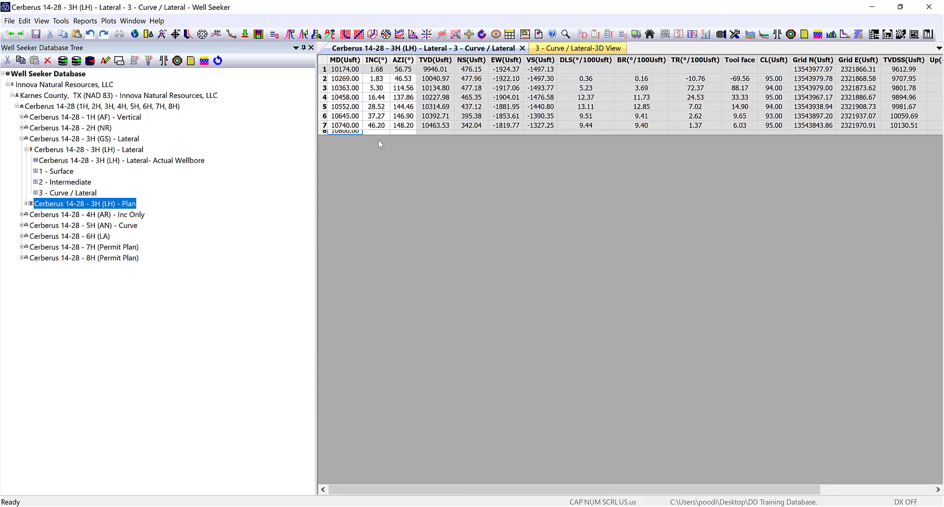
left_click(381, 136)
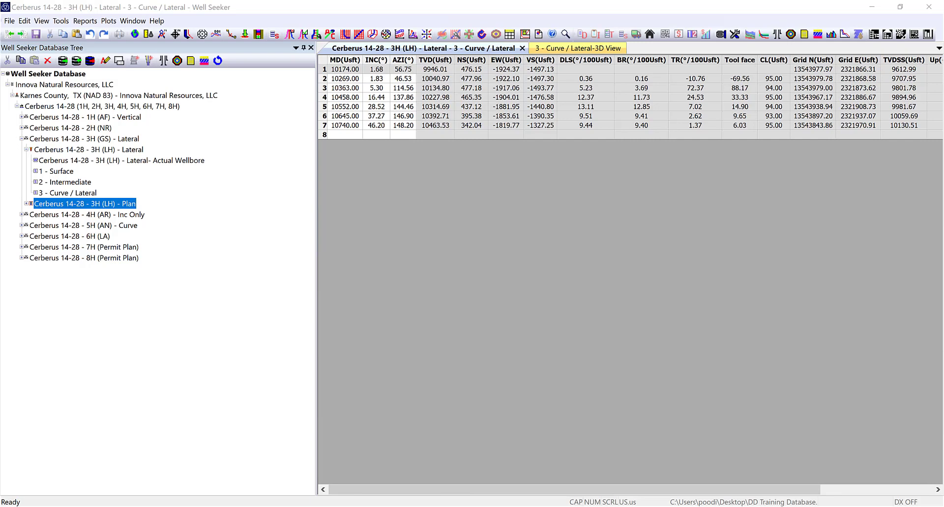
- Enter the remaining survey stations from MD 10834.00 to 13579.00, save, and add the new surveys to the survey program
left_click(349, 134)
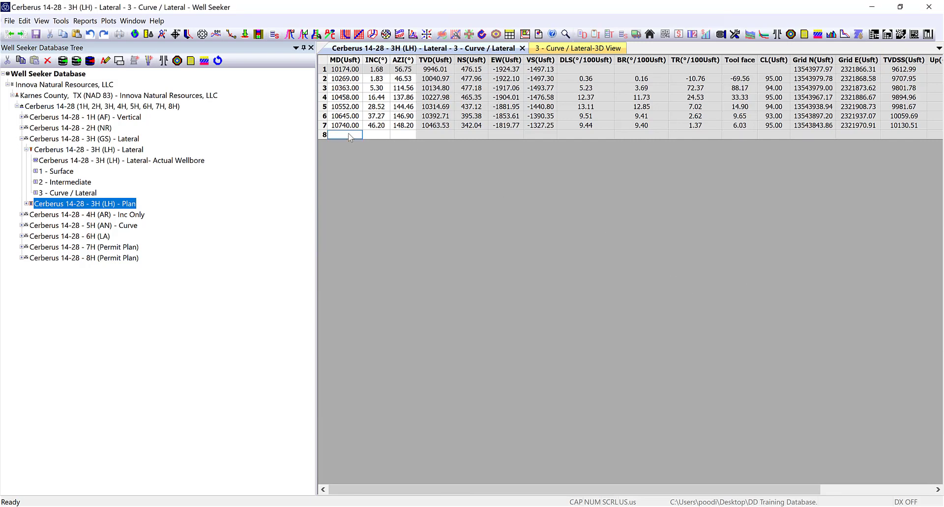
type("10834.00\t49.64\t148.10 10929.00\t59.25\t144.09 11024.00\t67.44\t142.23 11118.00\t66.07\t141.45 11213.00\t74.52\t143.64 11308.00\t81.65\t144.64 11403.00\t84.28\t144.32 11497.00\t83.95\t143.64 11592.00\t83.64\t144.03 11687.00\t84.79\t147.85 11781.00\t84.61\t148.10 11876.00\t84.53\t147.66 11971.00\t85.45\t145.64 12066.00\t85.97\t143.97 12160.00\t86.07\t144.31 12255.00\t85.87\t143.99 12350.00\t88.16\t144.40 12444.00\t88.54\t145.32 12538.00\t88.54\t145.48 12633.00\t87.36\t145.93 12728.00\t87.10\t146.69 12822.00\t87.02\t147.21 12916.00\t86.87\t147.59 13011.00\t84.69\t146.37 13106.00\t84.57\t146.16 13200.00\t84.34\t146.58 13295.00\t84.38\t147.17 13390.00\t84.41\t147.75 13484.00\t83.85\t146.48 13579.00\t84.61\t145.16")
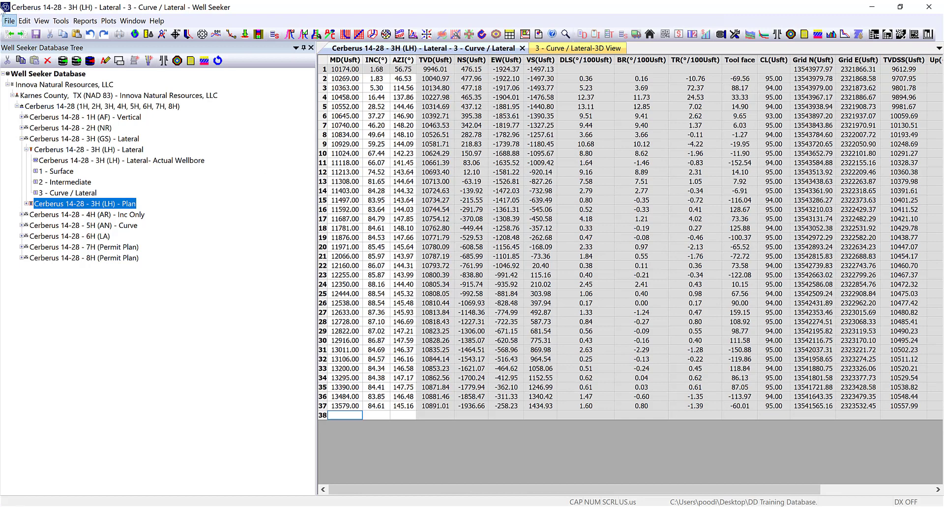
left_click(40, 36)
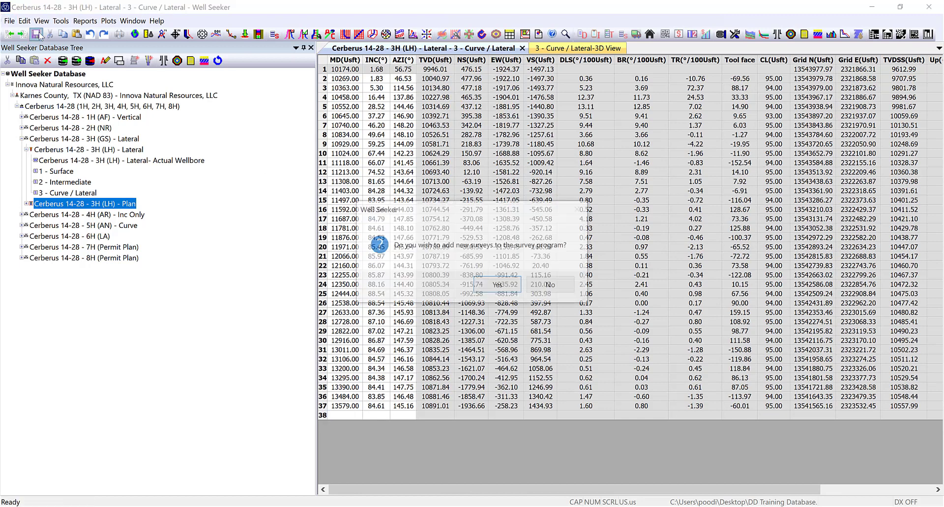
left_click(498, 287)
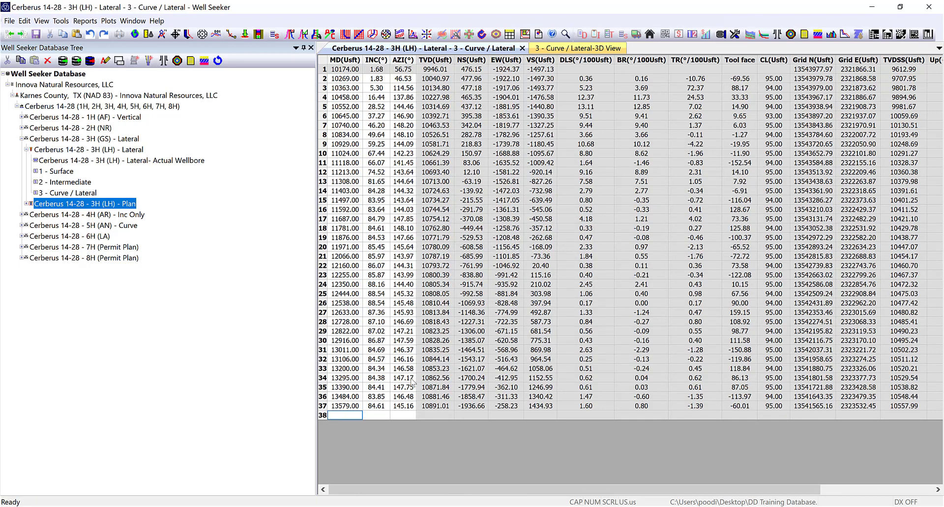
- Rotate the 3D view and center it on the bottom of the extended 3 - Curve / Lateral survey against the plan
left_click(579, 49)
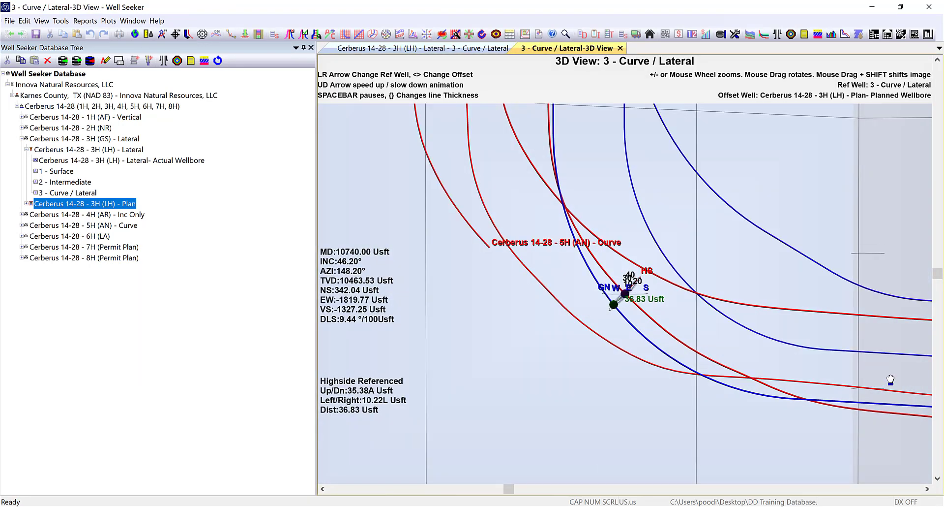
left_click_drag(891, 380, 857, 395)
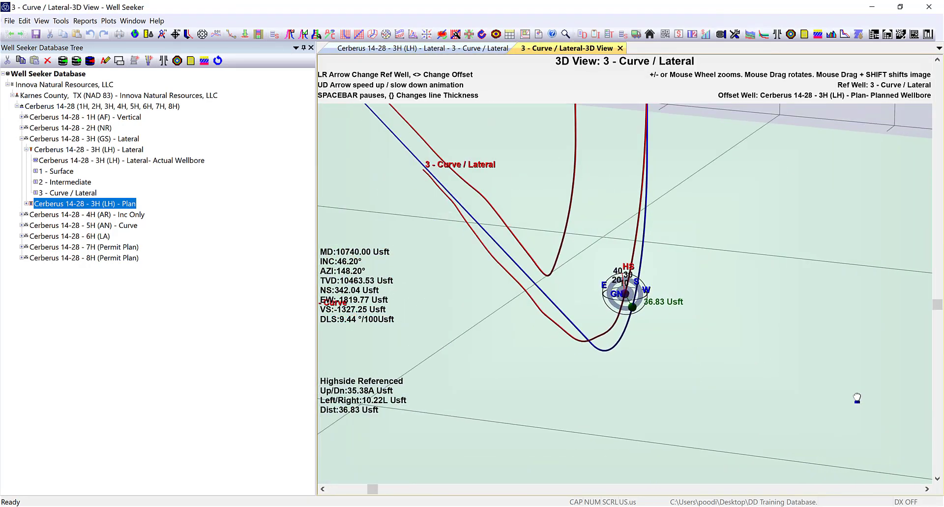
right_click(857, 396)
left_click(872, 389)
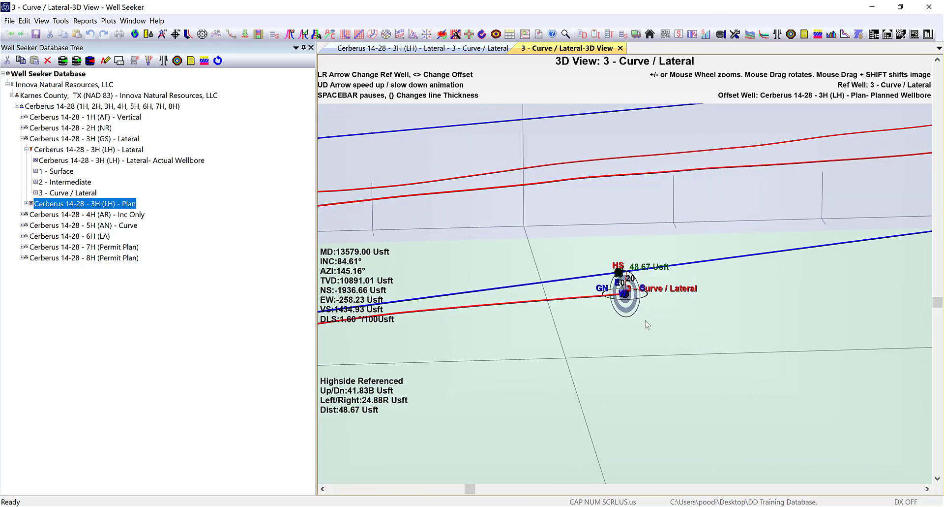
- Create a new survey under the Cerberus 14-28 - 3H (LH) - Lateral wellbore and name it 4 - Lateral
left_click(481, 51)
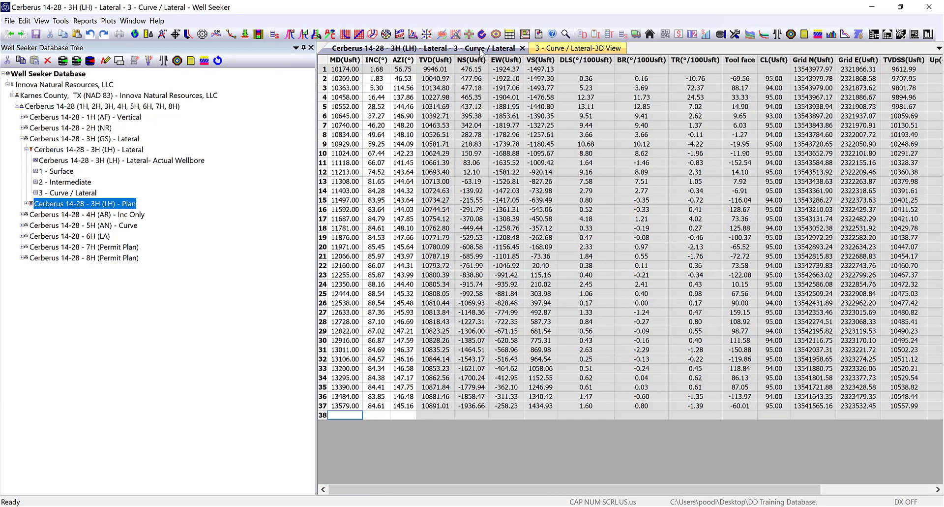
left_click(75, 192)
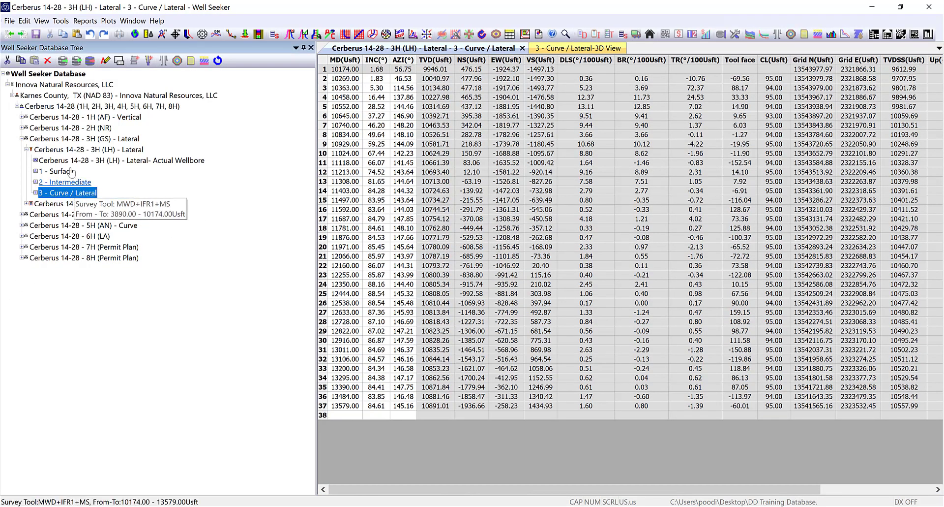
right_click(51, 151)
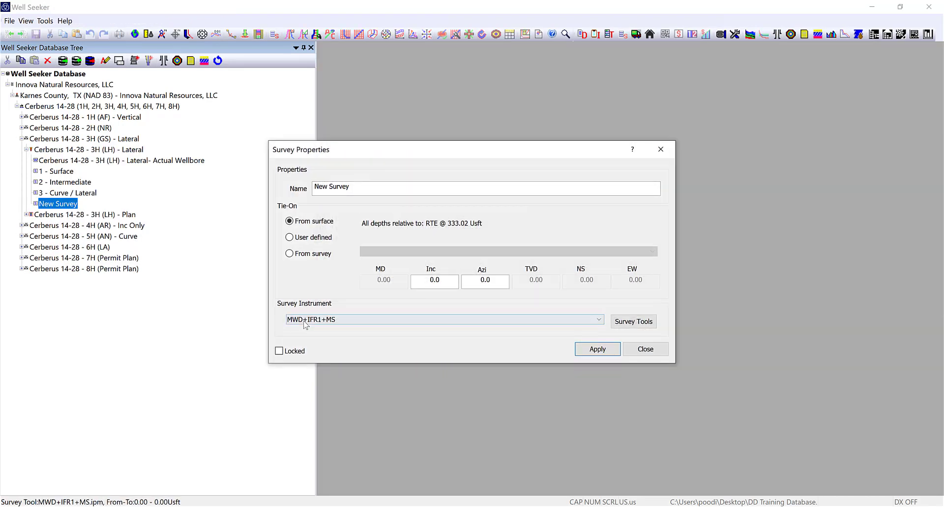
left_click(359, 188)
type("4 - Lateral")
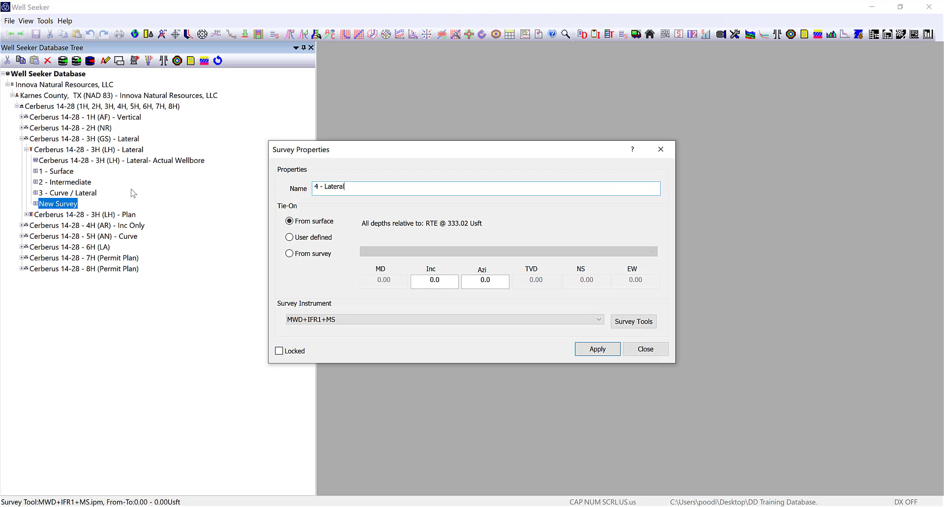
- Tie the new survey on to the 3 - Curve / Lateral survey, choose the MWD+IFR1+SAG+MS survey instrument, and apply the properties
left_click(300, 255)
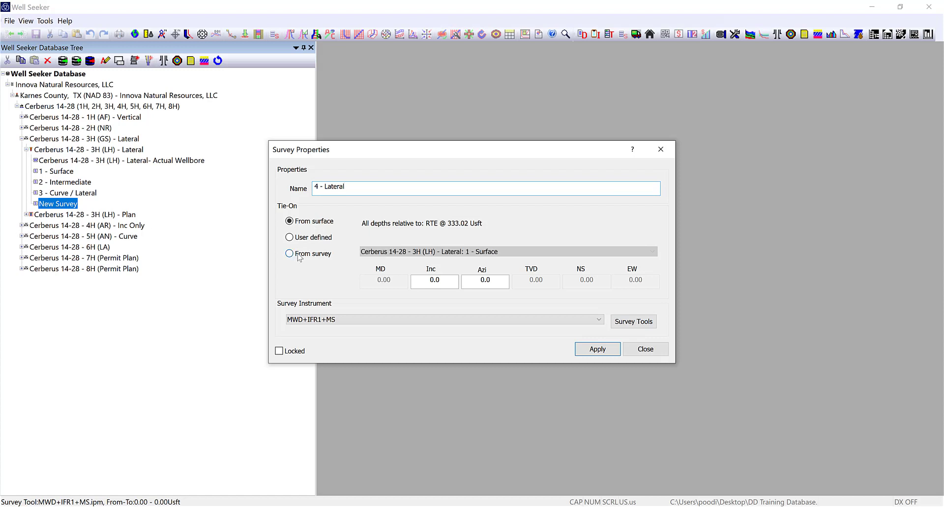
left_click(390, 253)
left_click(399, 277)
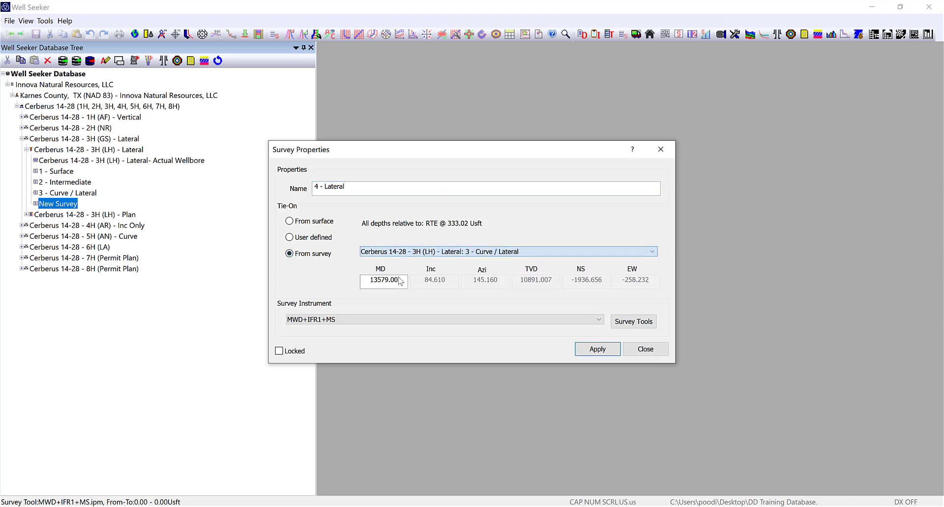
left_click(343, 322)
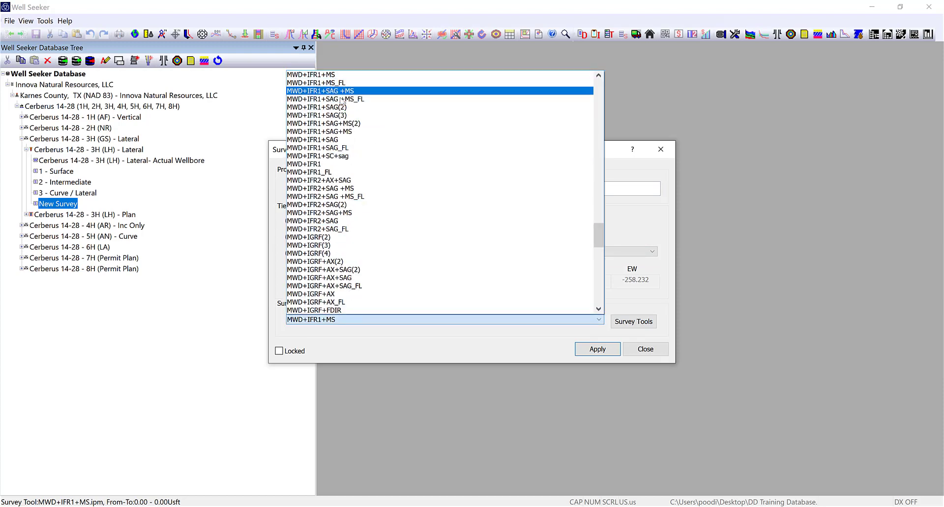
left_click(342, 136)
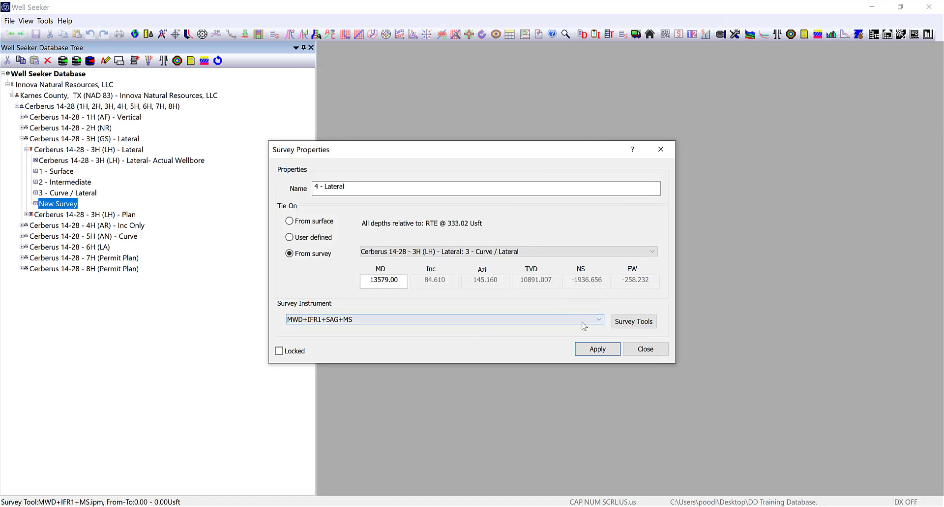
left_click(619, 350)
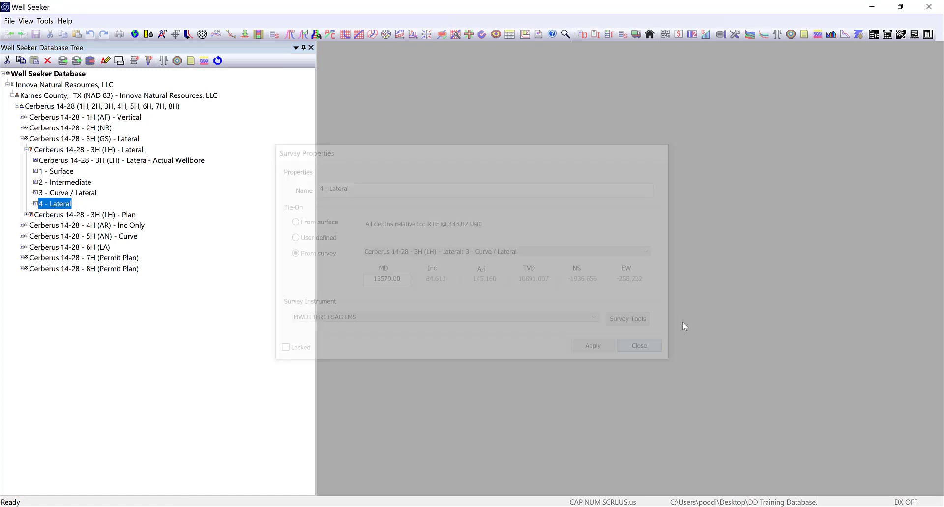
- Open the 4 - Lateral survey, enter its stations from MD 13673.00 to 15279.00, and save the survey
double_click(57, 203)
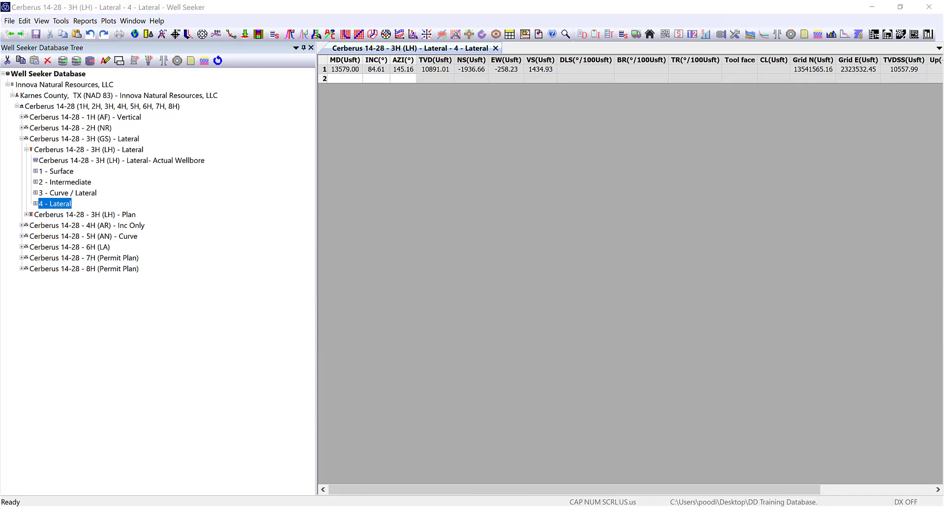
left_click(347, 79)
type("13673.00\t85.83\t145.45 13768.00\t87.57\t145.09 13863.00\t87.48\t145.16 13954.00\t87.23\t144.13 14049.00\t86.62\t142.74 14143.00\t85.68\t141.40 14238.00\t88.59\t140.54 14333.00\t90.02\t140.40 14428.00\t91.18\t143.90 14522.00\t89.89\t146.68 14617.00\t87.13\t149.43 14712.00\t84.31\t148.84 14806.00\t84.05\t148.66 14901.00\t81.68\t147.30 14995.00\t80.60\t144.29 15090.00\t82.59\t144.55 15184.00\t83.92\t144.78 15279.00\t84.50\t144.69")
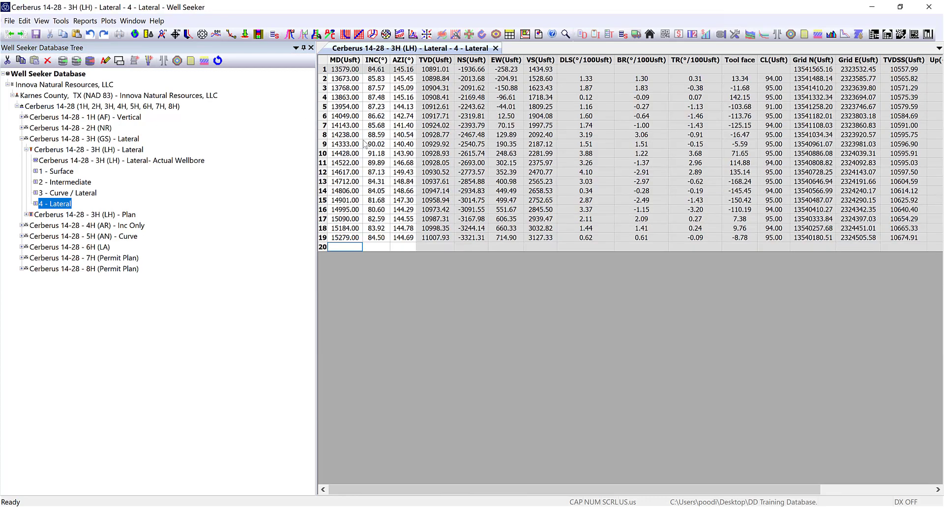
left_click(36, 34)
left_click(492, 283)
- Open the 3D view of the 4 - Lateral survey and rotate it to examine the full well path
left_click(372, 34)
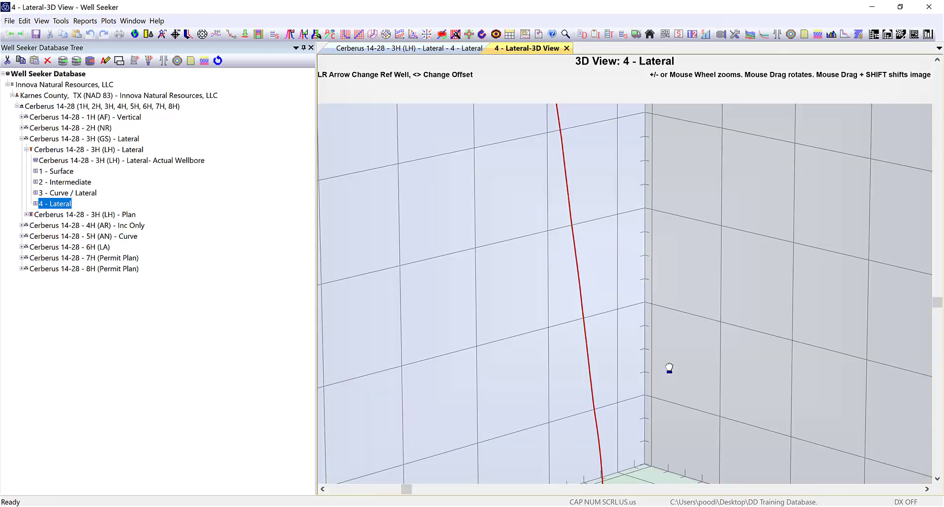
mouse_move(669, 367)
left_mouse_down()
mouse_move(647, 401)
mouse_move(666, 370)
left_mouse_up()
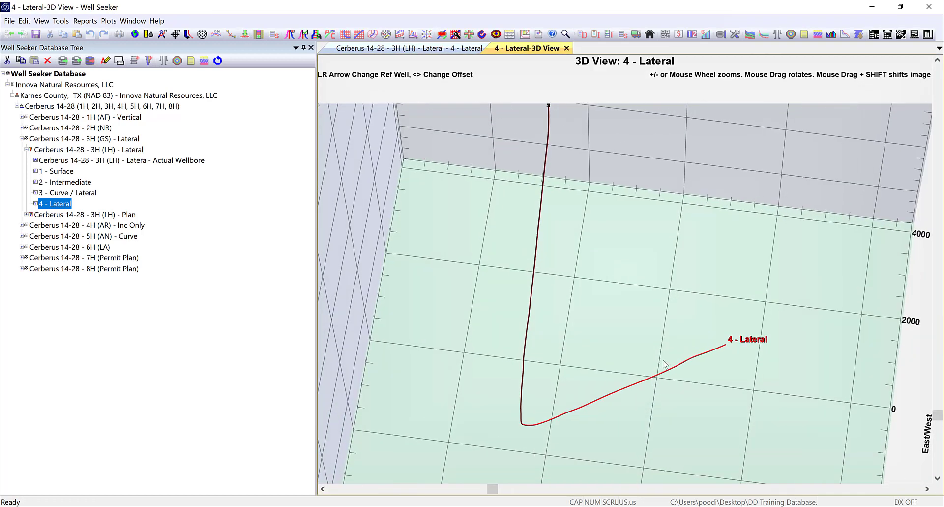
left_click(304, 37)
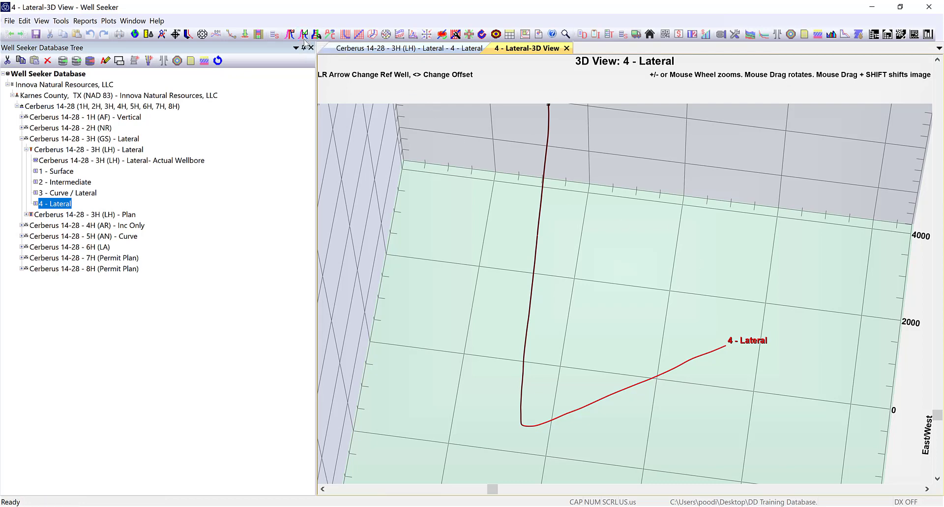
left_click_drag(517, 184, 481, 154)
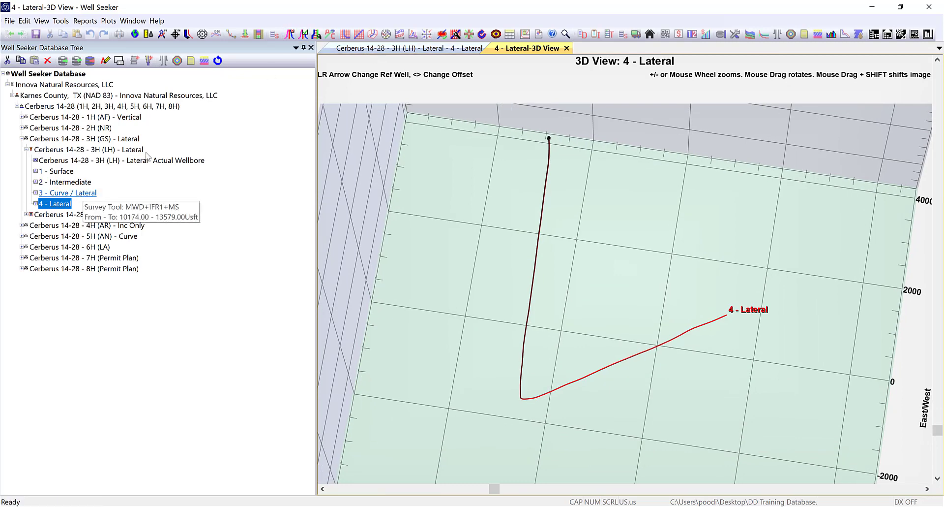
- Select the 1H, 2H, 4H, 5H and 6H actual wellbores and the 3H, 7H and 8H planned wellbores as offsets, and display them
left_click(289, 35)
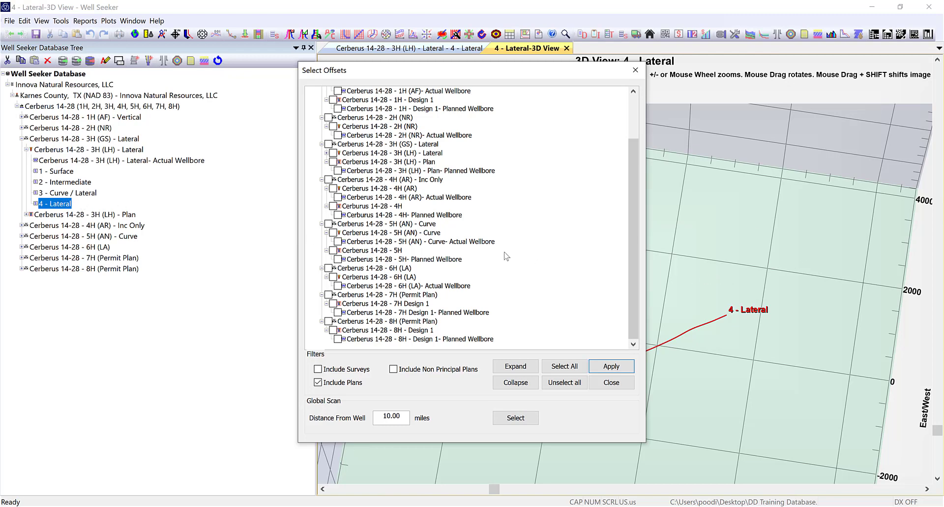
scroll(495, 250, "up", 2)
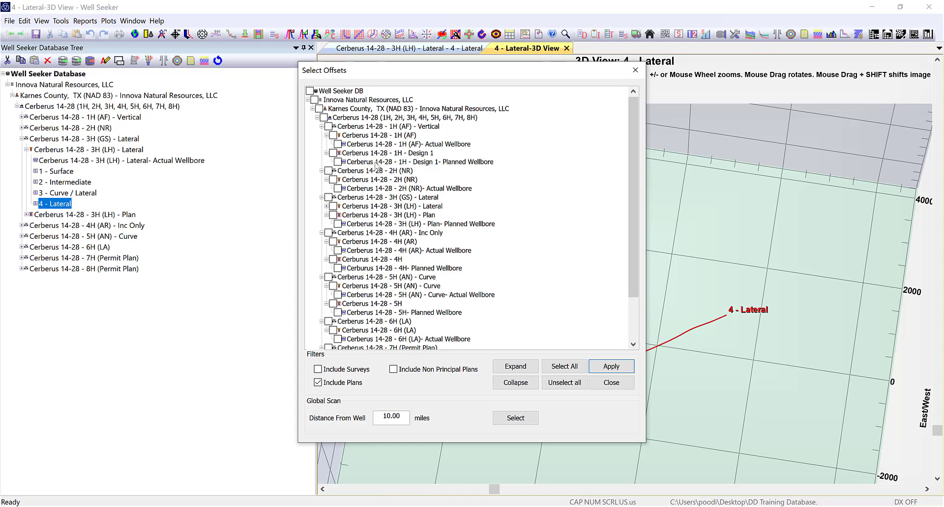
left_click(337, 144)
left_click(338, 188)
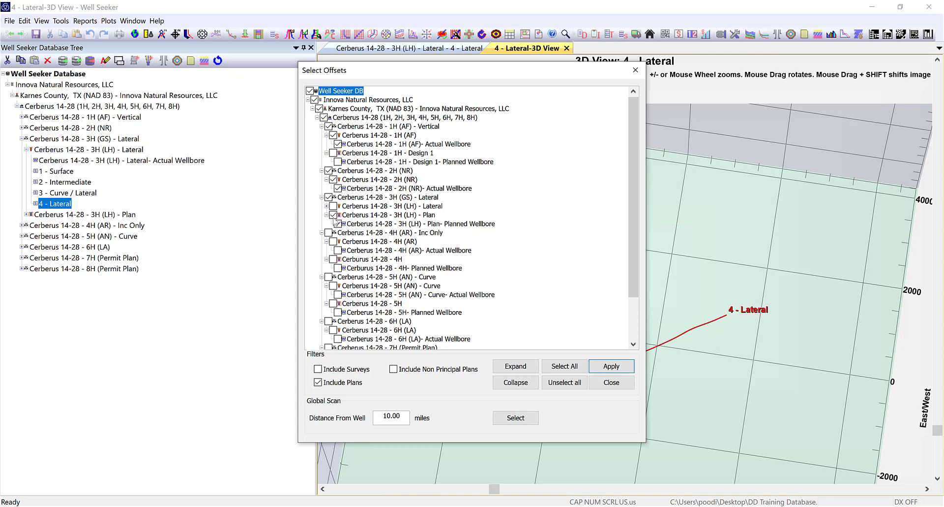
left_click(338, 250)
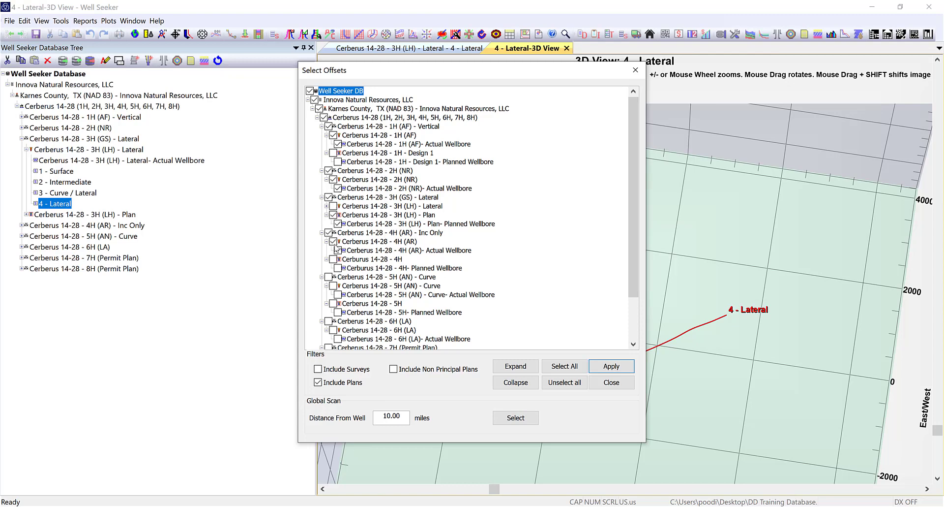
scroll(345, 298, "down", 2)
left_click(338, 285)
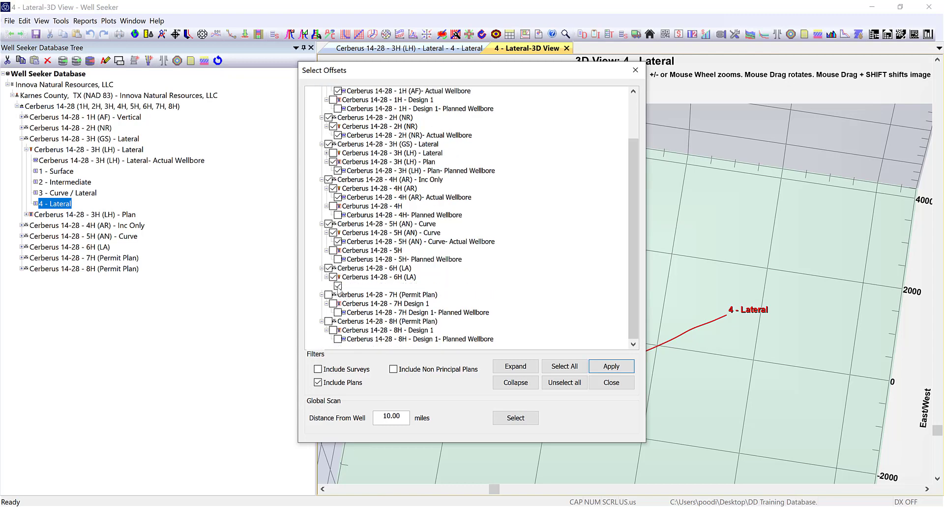
left_click(620, 368)
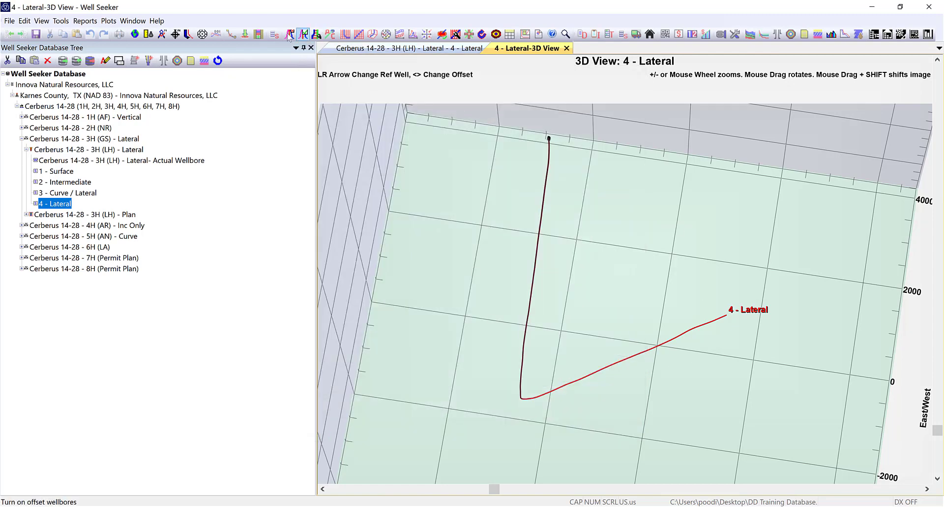
left_click(304, 36)
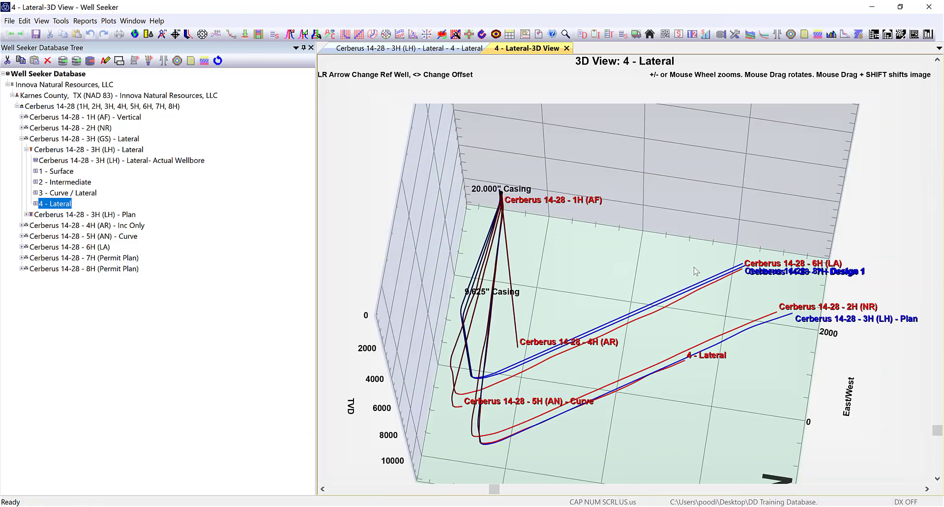
- Center the 3D view on the 4 - Lateral survey, show its closest approach, and examine the end of the well against the 3H plan
left_click_drag(719, 296, 712, 297)
right_click(711, 296)
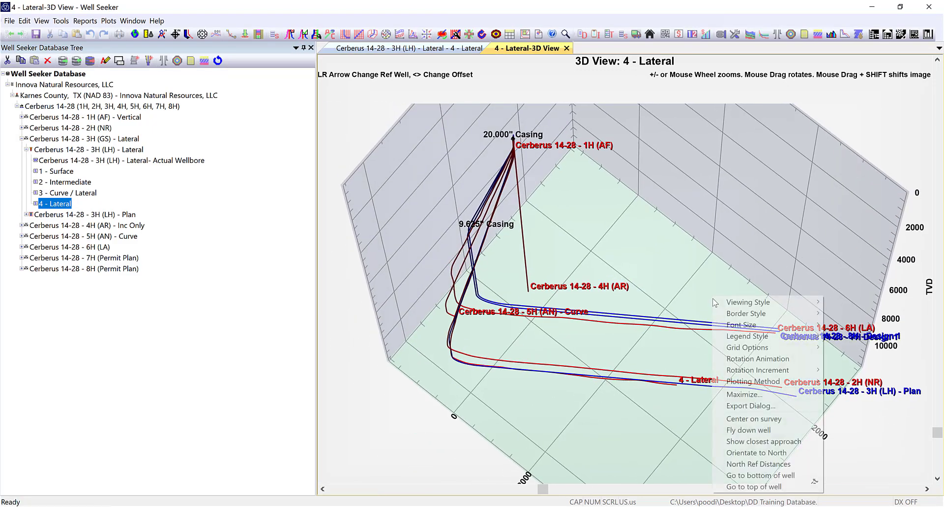
left_click(755, 420)
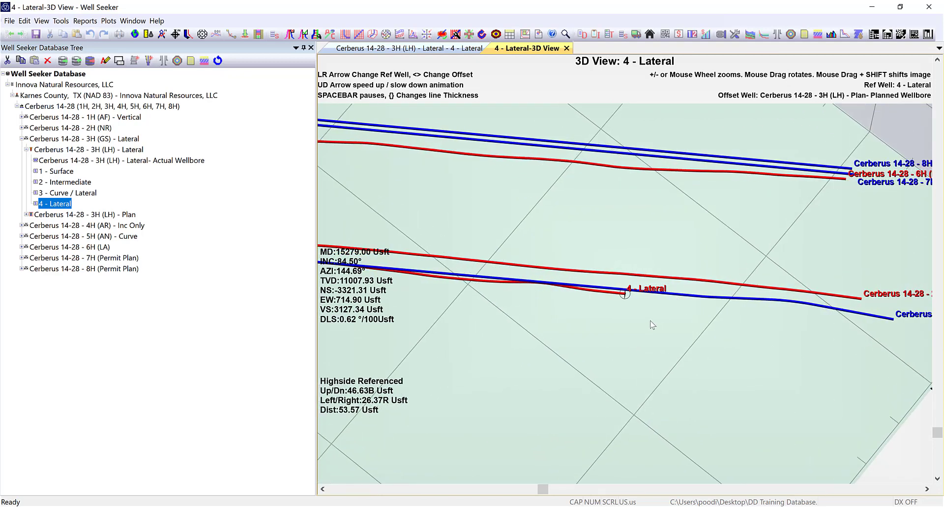
right_click(665, 325)
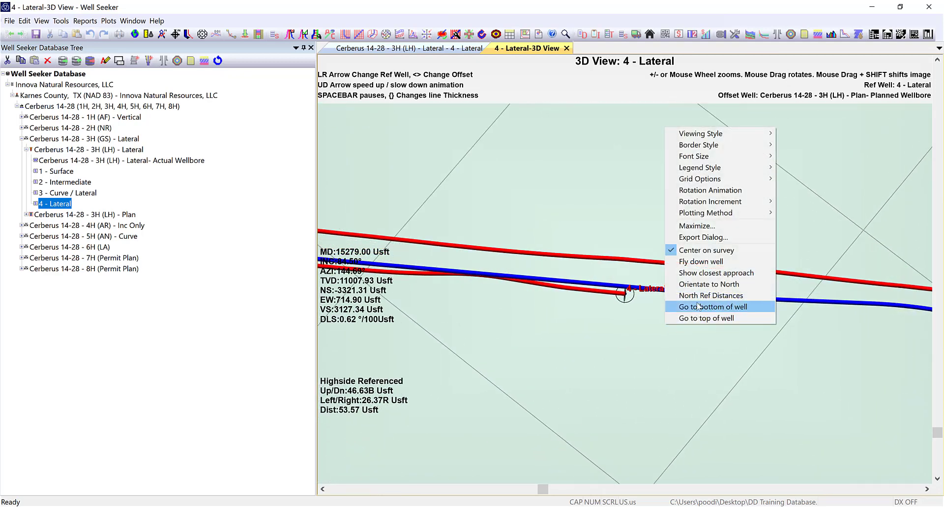
left_click(702, 273)
left_click_drag(712, 329, 771, 303)
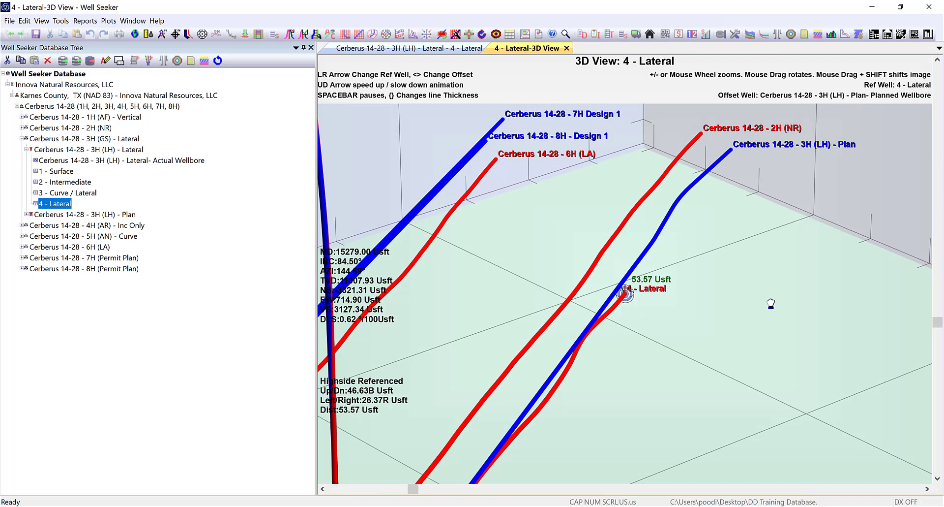
scroll(772, 305, "up", 5)
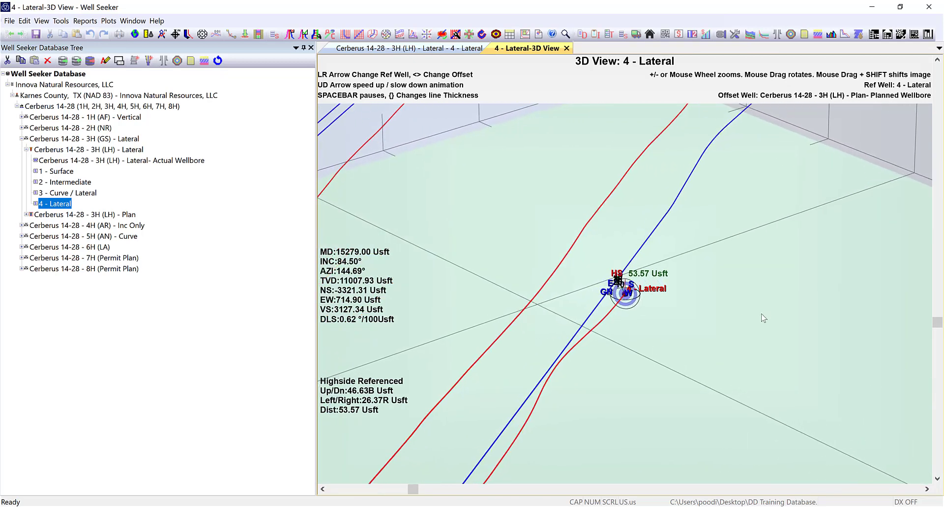
left_click_drag(755, 343, 659, 339)
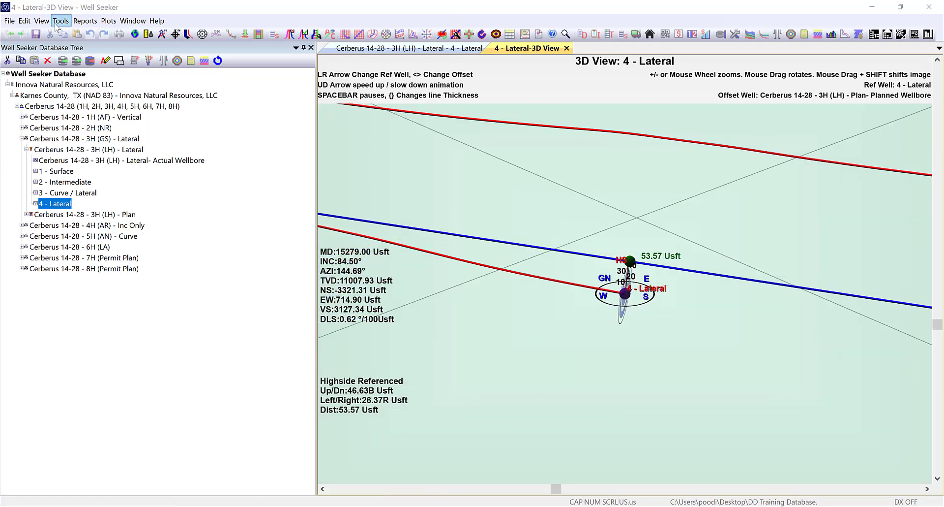
- Open the Multi Project tool for the 4 - Lateral survey and make its first projection a Hold CL with a 100 ft course length
left_click(425, 49)
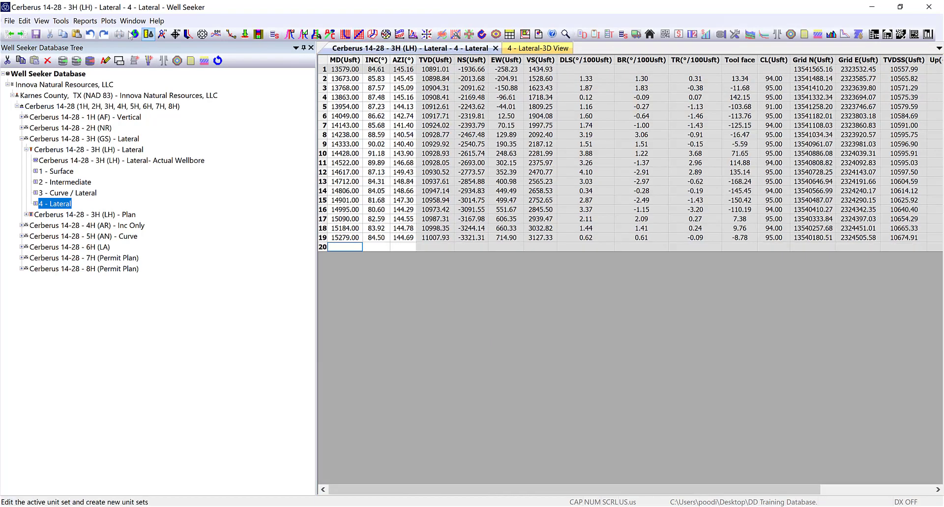
left_click(60, 21)
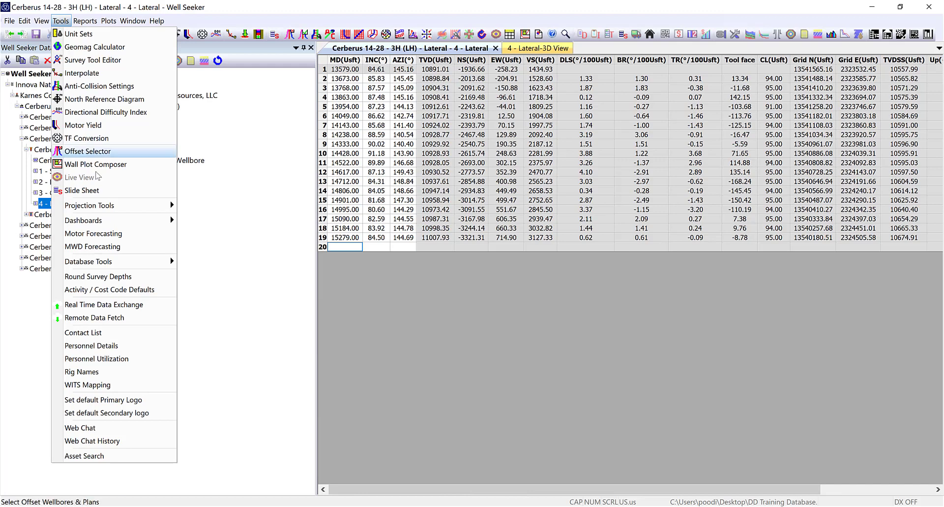
mouse_move(95, 206)
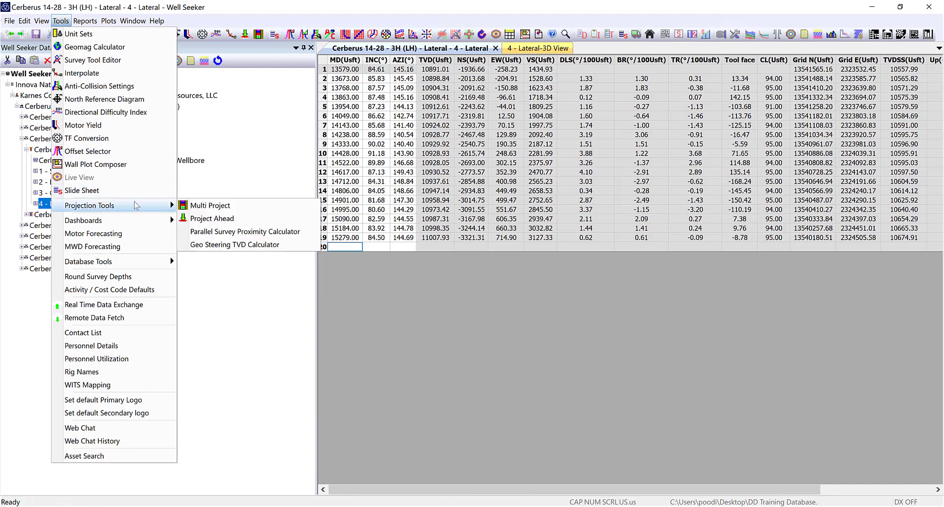
left_click(219, 207)
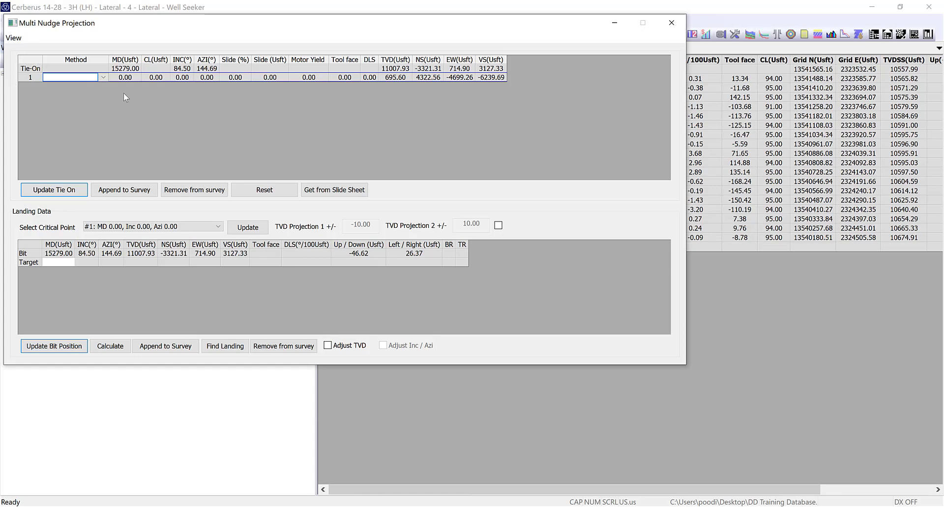
left_click(103, 79)
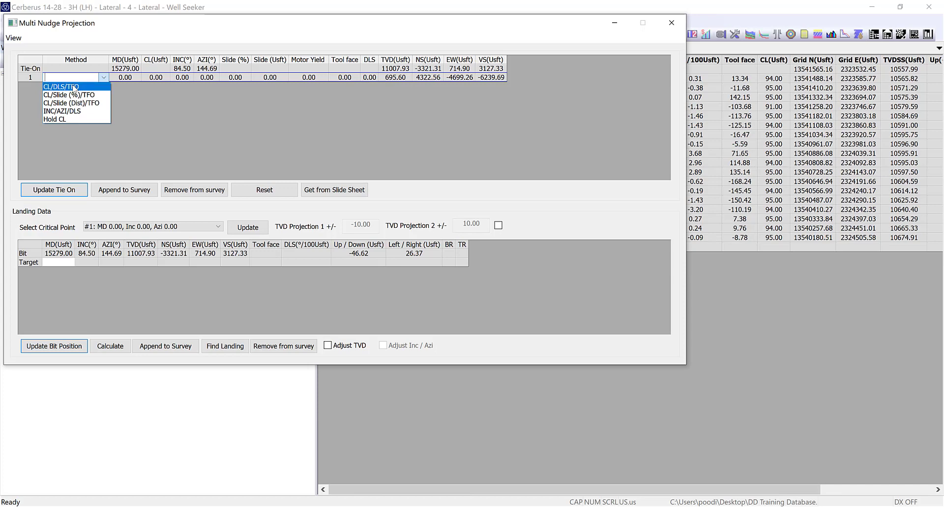
left_click(63, 120)
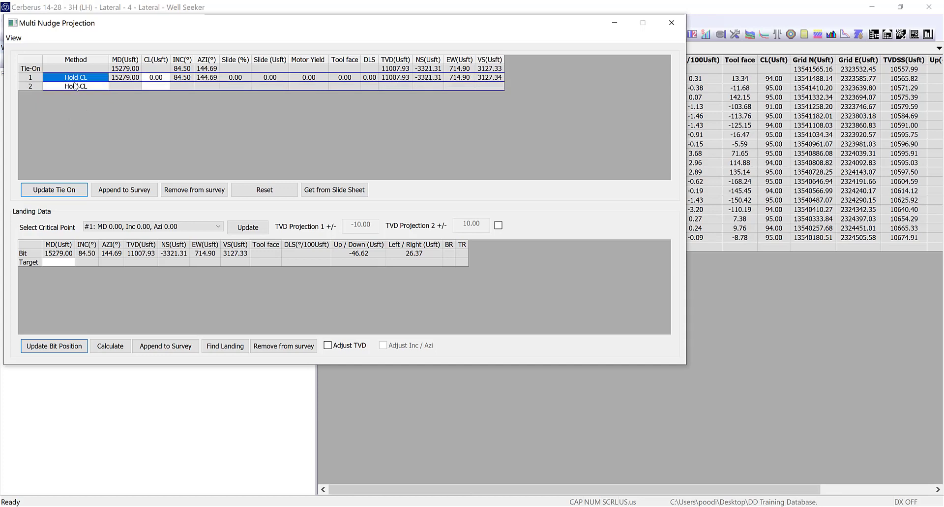
left_click(159, 79)
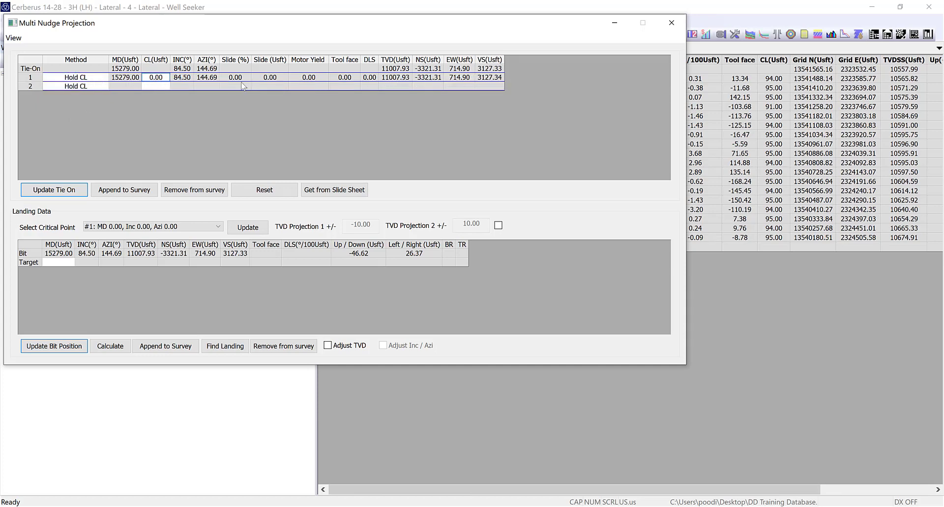
type("1")
key("Tab")
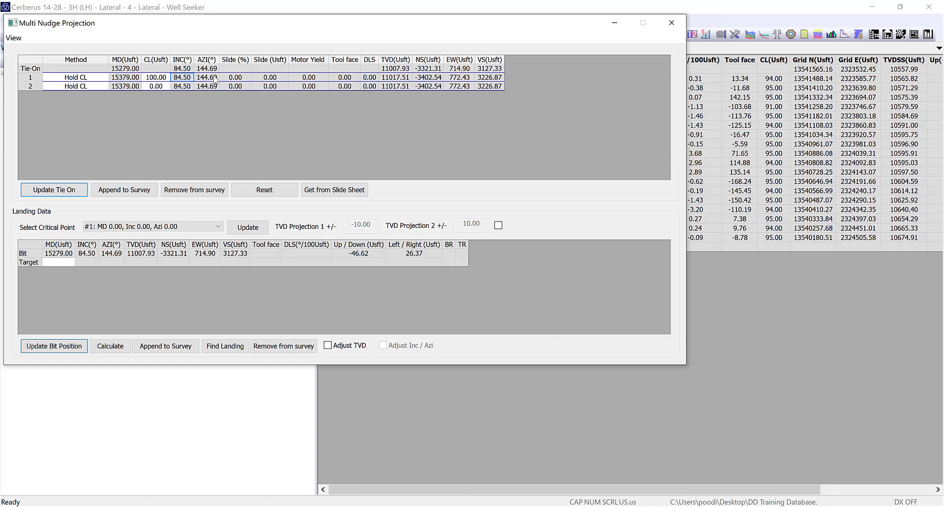
- Define the second projection as CL/DLS/TFO with a 50 ft course length, tool face 30 and DLS 3
left_click(97, 89)
left_click(104, 87)
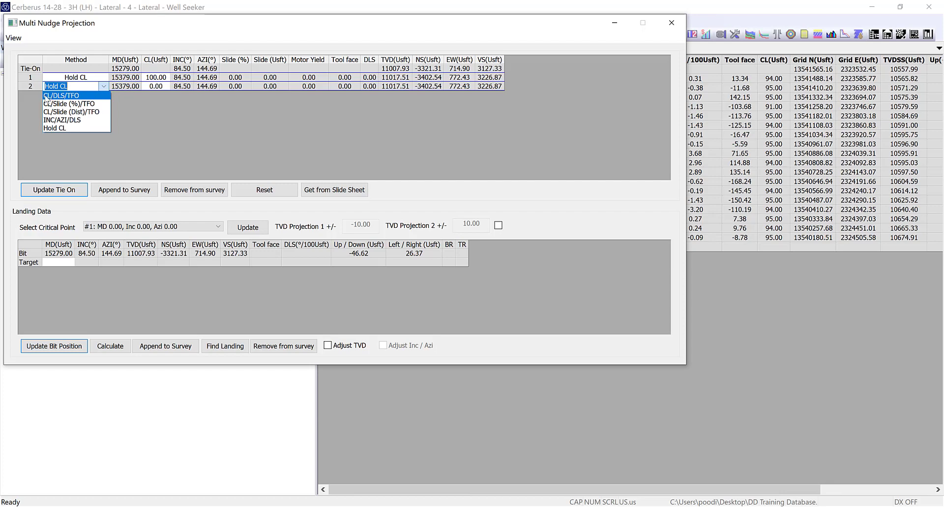
left_click(64, 96)
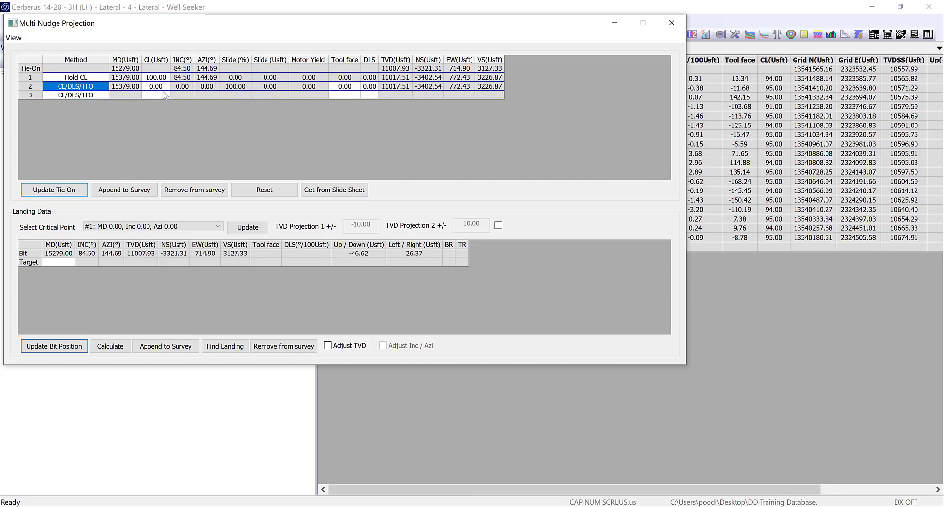
left_click(155, 87)
type("50")
key("Tab")
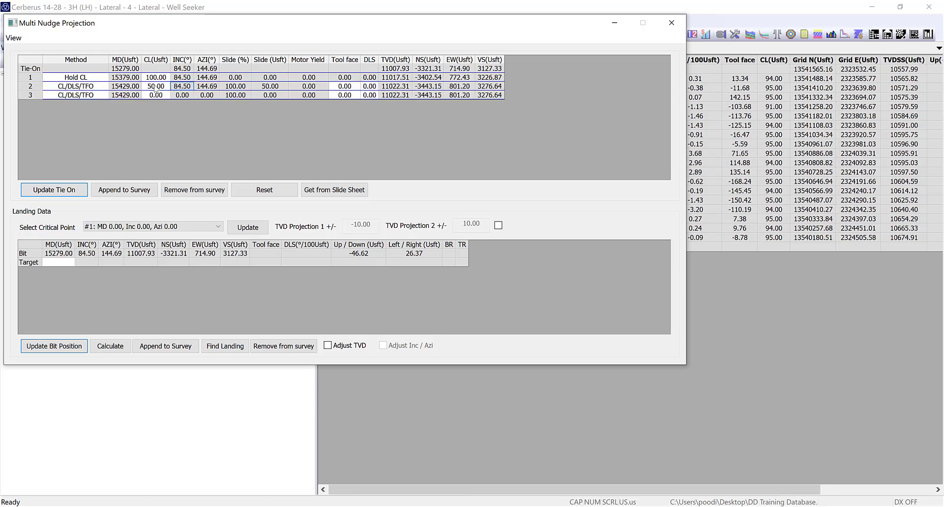
left_click(350, 87)
type("30")
key("Tab")
key("Tab")
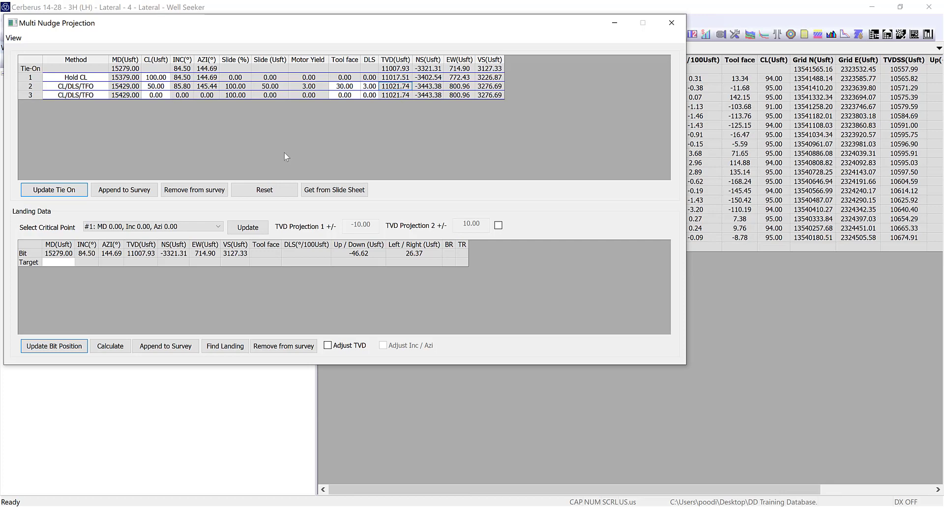
- Append both projections to the 4 - Lateral survey and bring up its 3D view
left_click(121, 189)
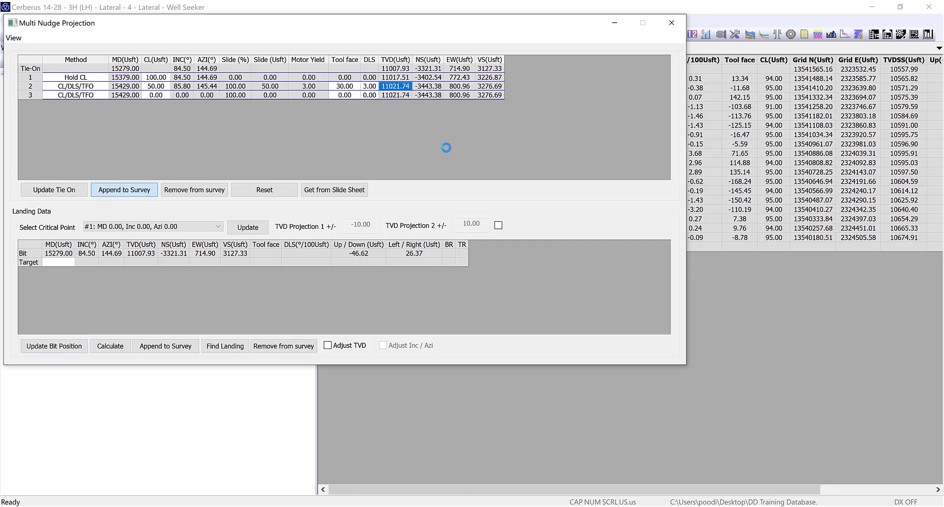
left_click_drag(448, 34, 656, 313)
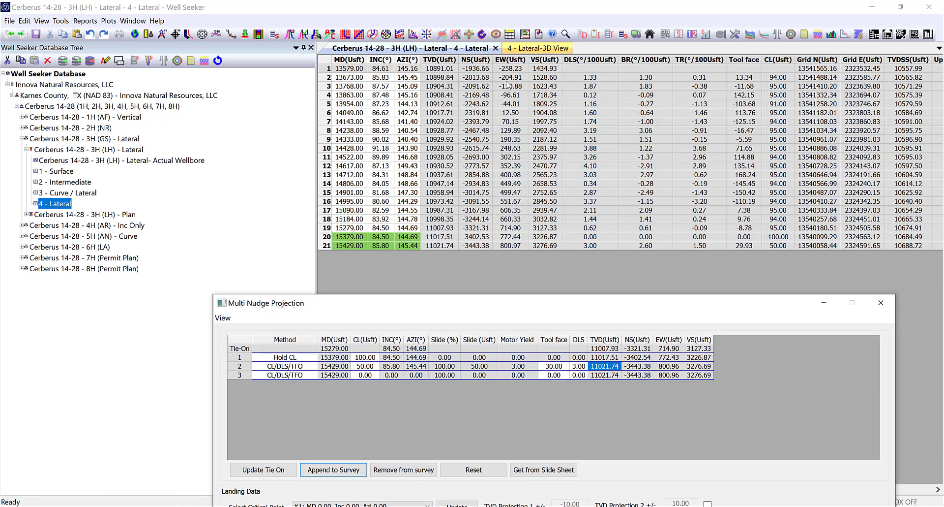
left_click(538, 48)
left_click_drag(676, 311, 682, 200)
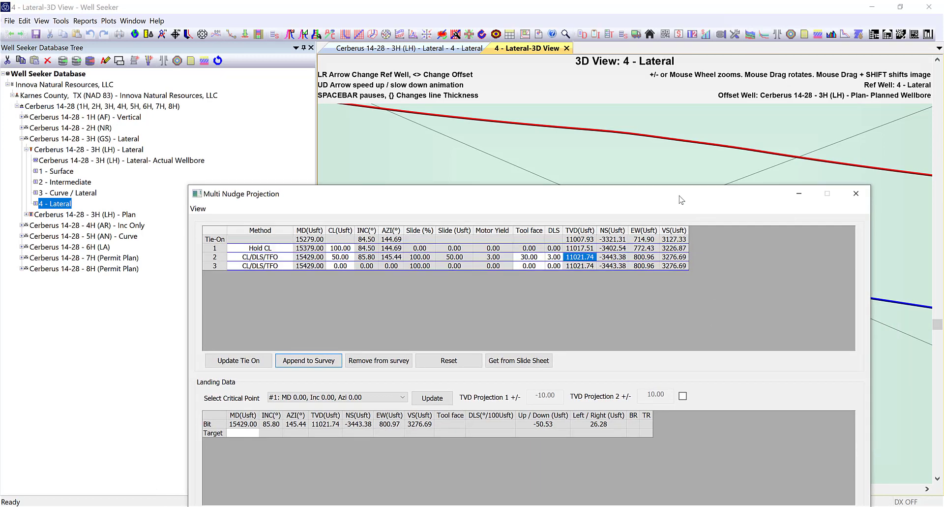
- Return to the survey table, remove the appended projections from the survey, and close the multi-projection tool
left_click(443, 48)
left_click_drag(516, 192, 513, 80)
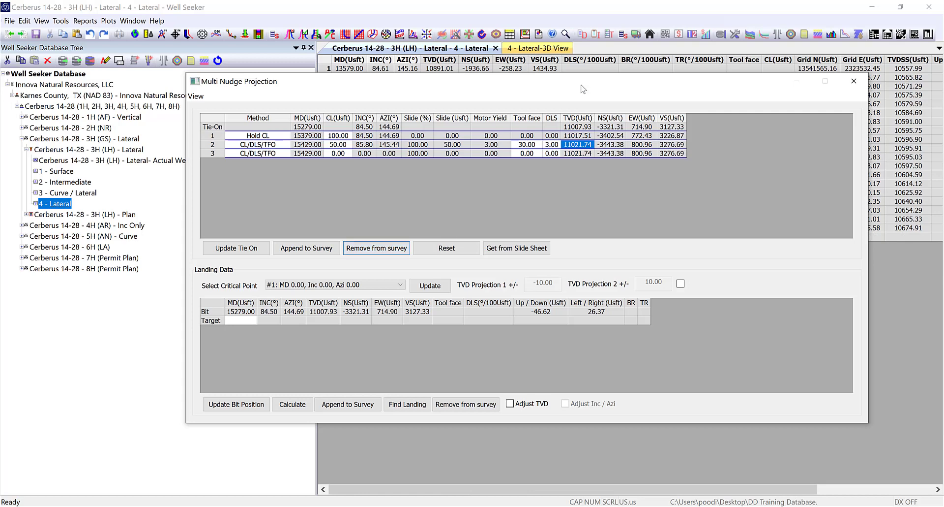
left_click_drag(583, 89, 564, 98)
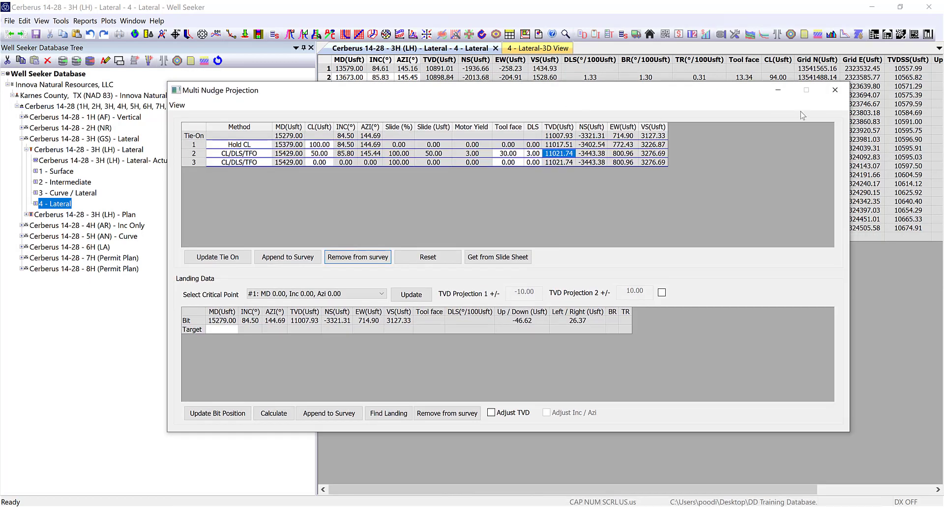
left_click(777, 93)
left_click(21, 499)
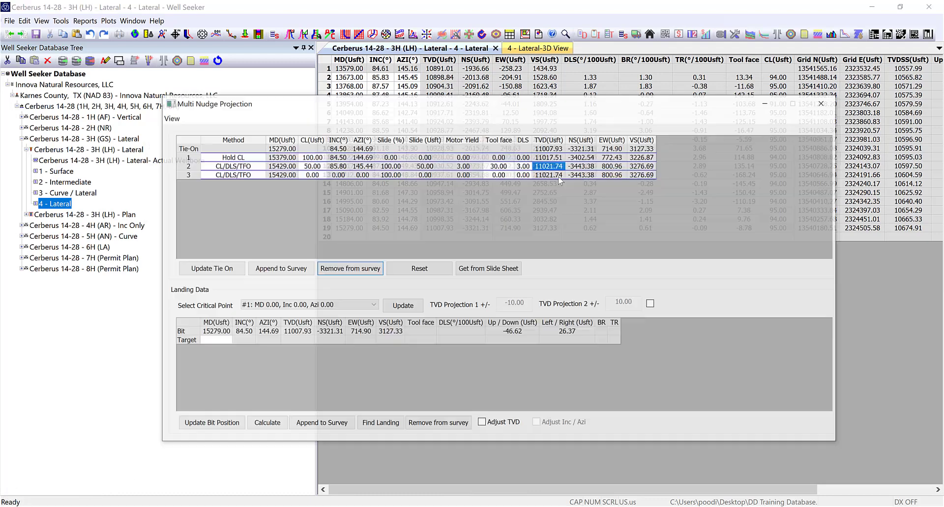
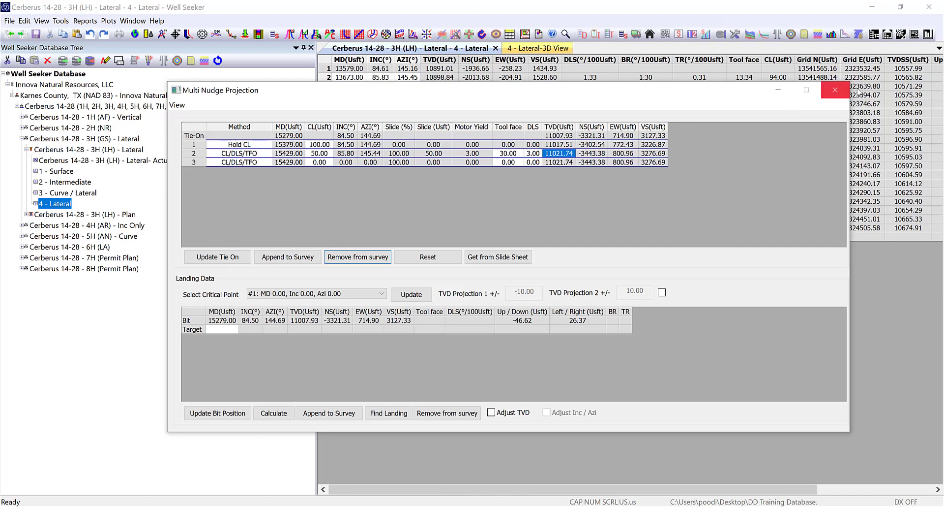
left_click(835, 90)
left_click(61, 21)
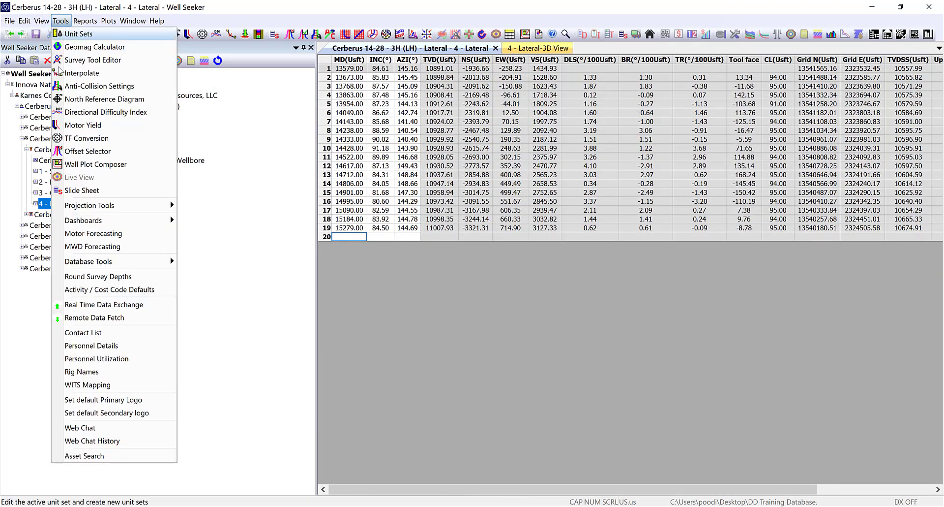
mouse_move(113, 205)
left_click(202, 217)
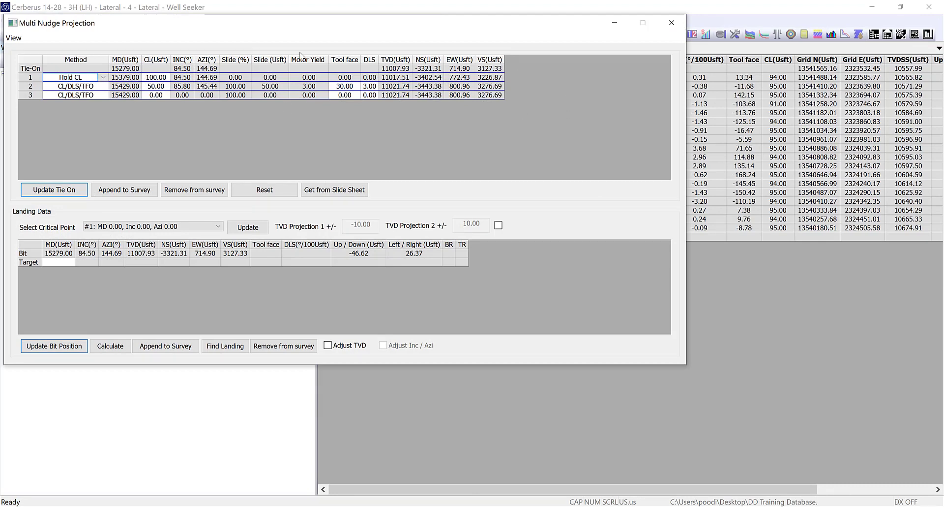
left_click_drag(333, 25, 449, 67)
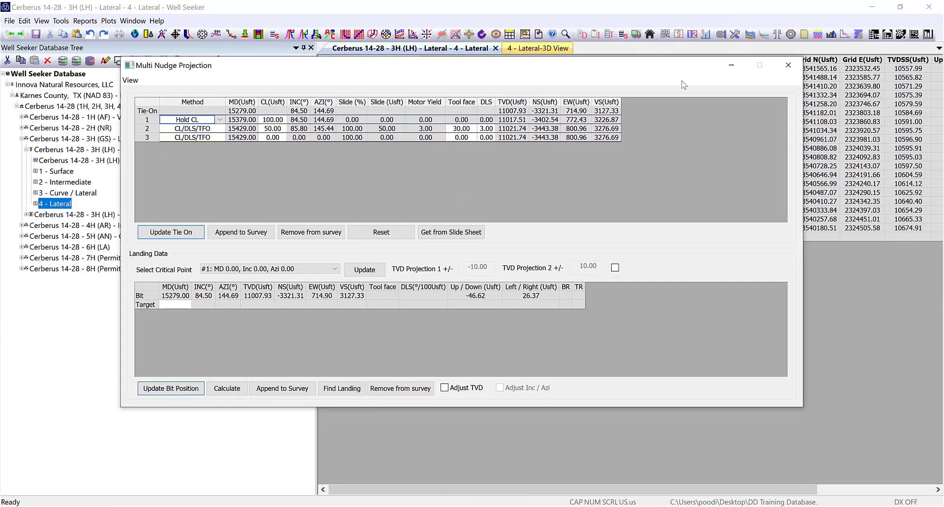
left_click(791, 66)
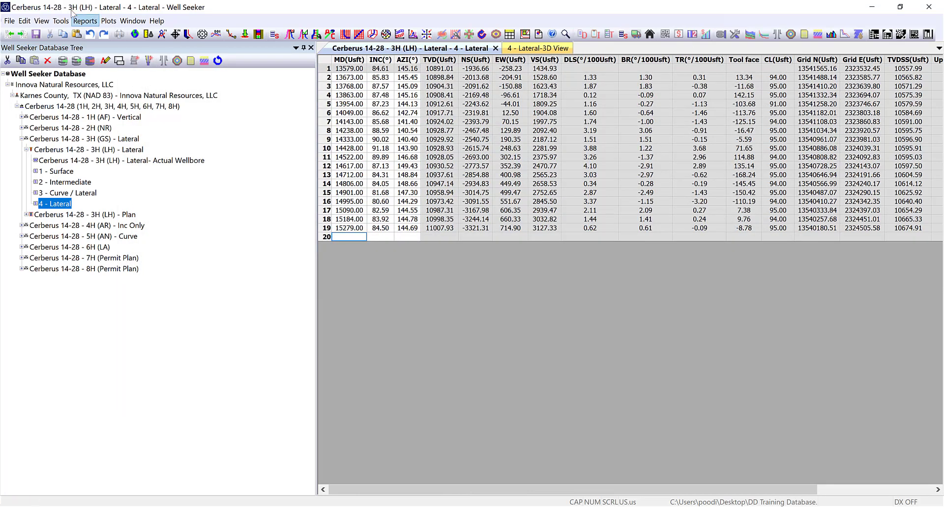
- Open the Project Ahead tool from the last survey station, go through its planning methods, and choose Adjust
left_click(60, 21)
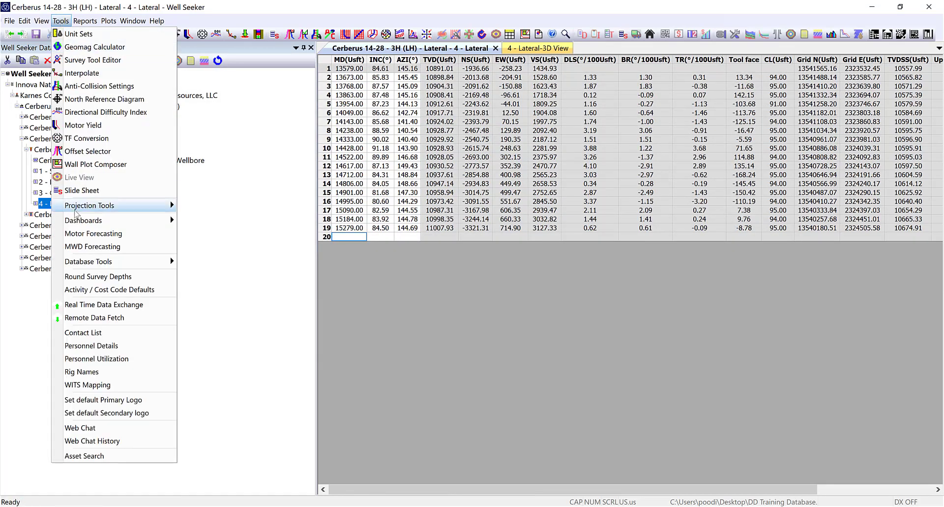
mouse_move(88, 206)
left_click(251, 222)
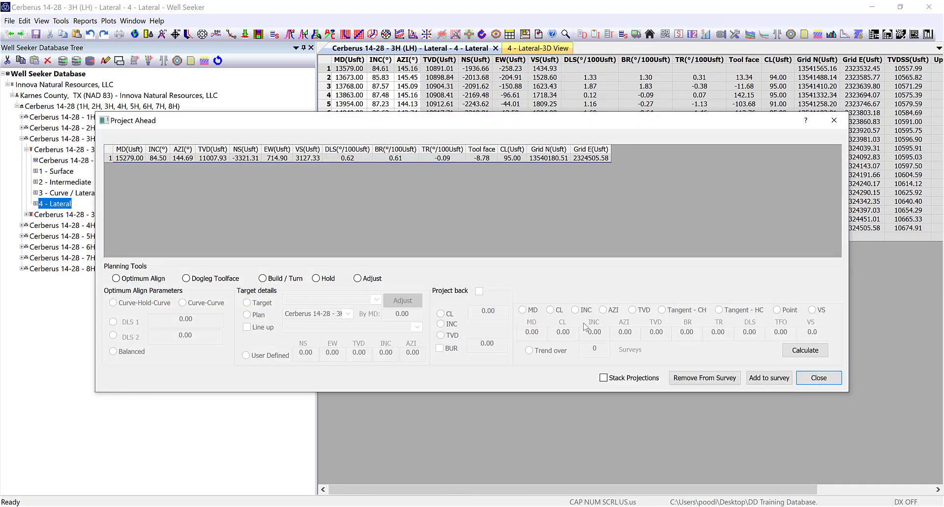
left_click_drag(610, 136, 646, 243)
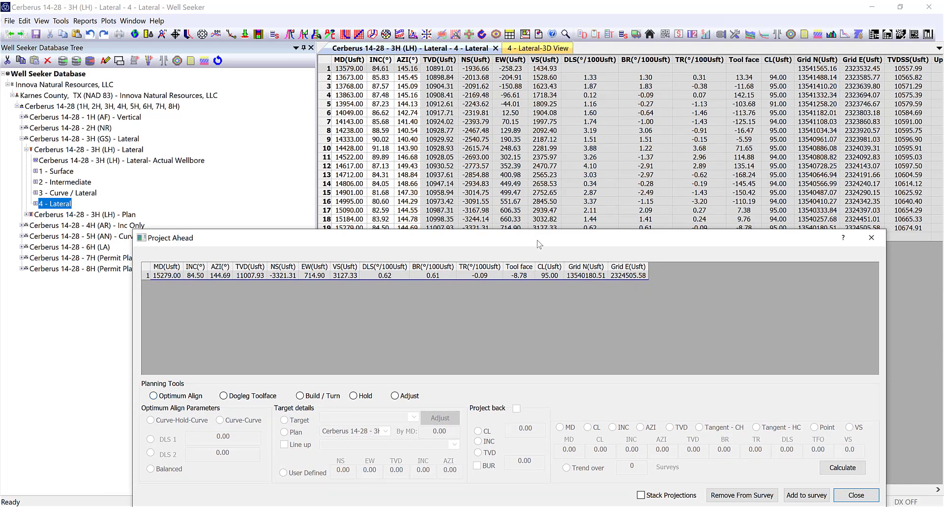
left_click_drag(539, 244, 539, 124)
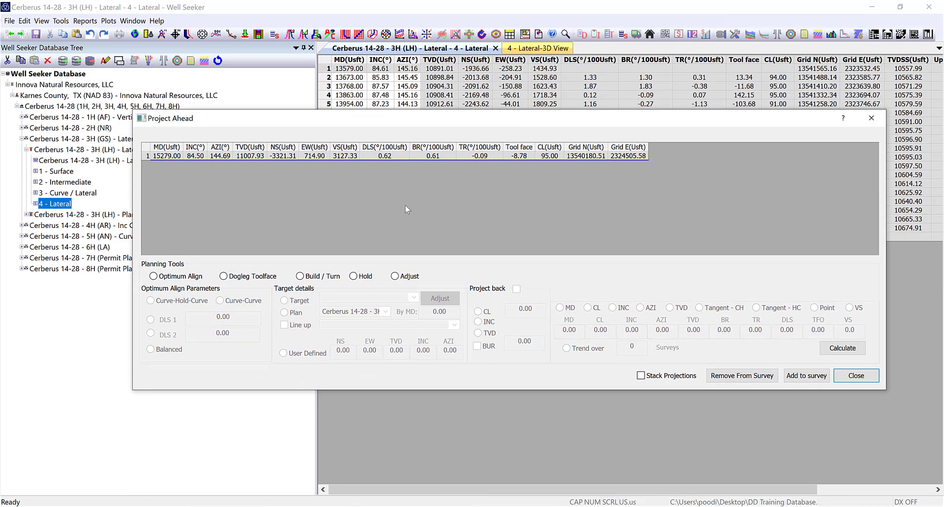
left_click(154, 277)
left_click(235, 278)
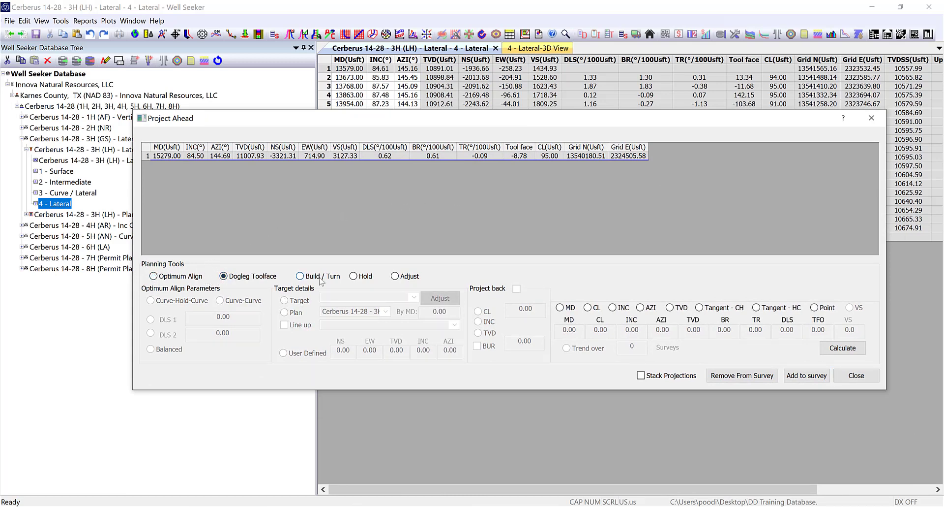
left_click(301, 276)
left_click(355, 276)
left_click(395, 276)
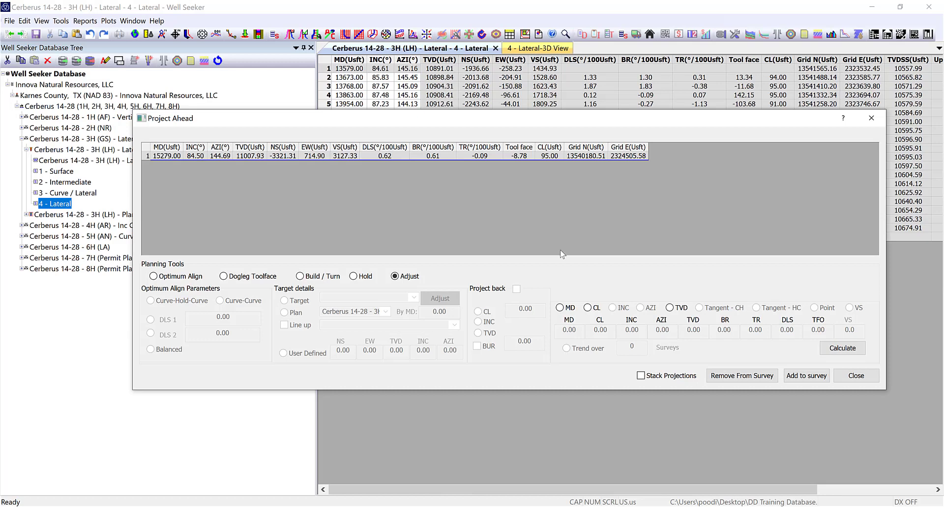
- Turn on stacked projections and compare the starting station with the last survey in the lateral survey table
left_click(641, 375)
left_click_drag(704, 120, 738, 151)
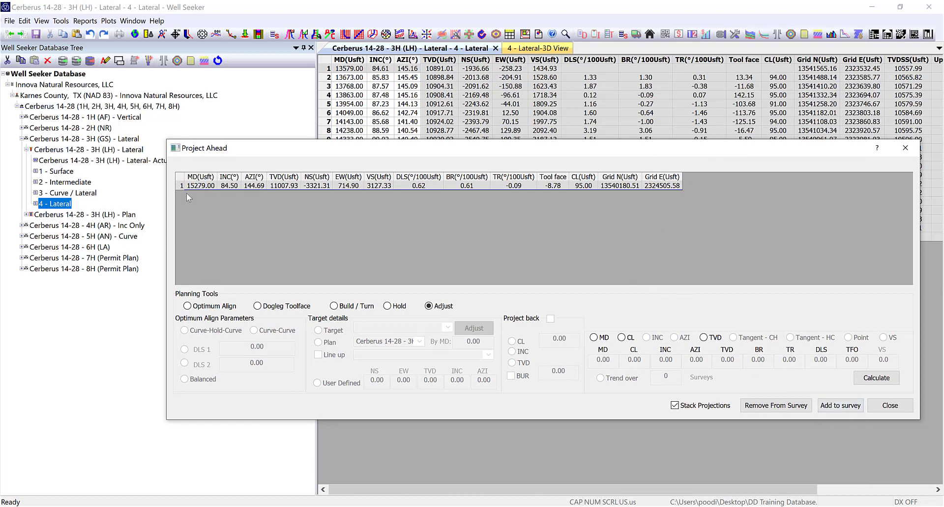
left_click_drag(451, 150, 457, 177)
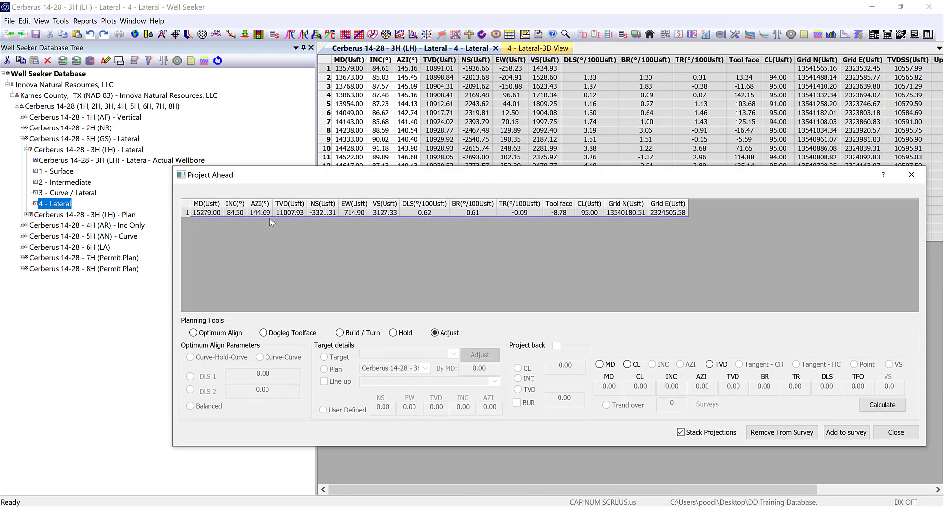
left_click_drag(396, 175, 405, 251)
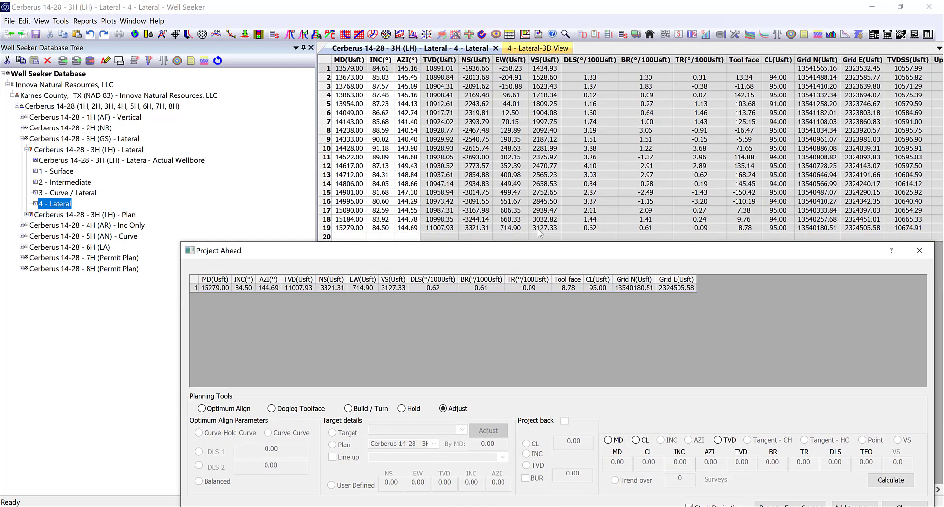
left_click_drag(483, 251, 458, 123)
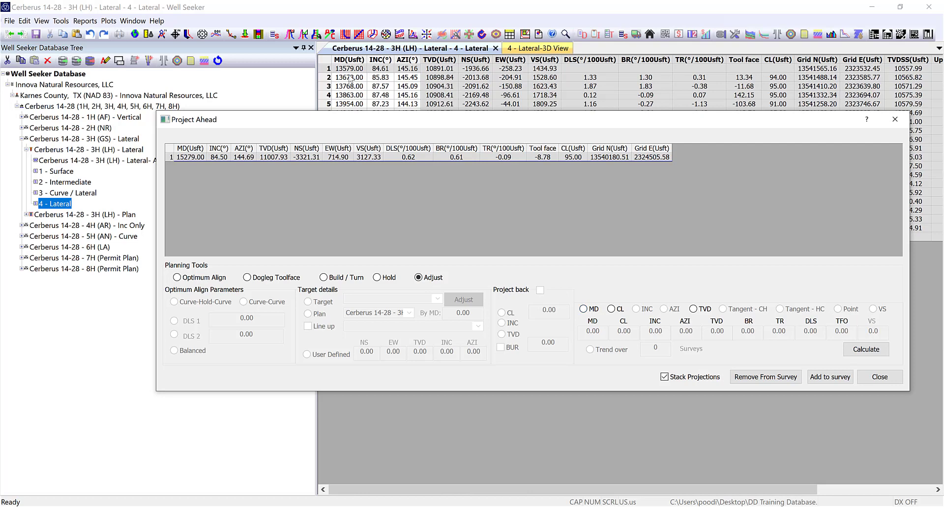
- Calculate an Adjust projection by course length, using 100 ft and a trend over the last 5 surveys
left_click(585, 308)
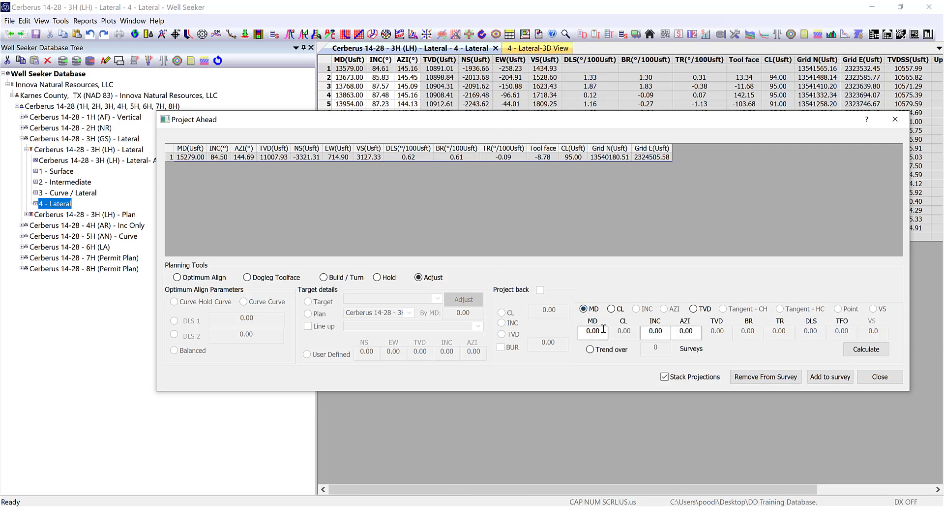
left_click(612, 309)
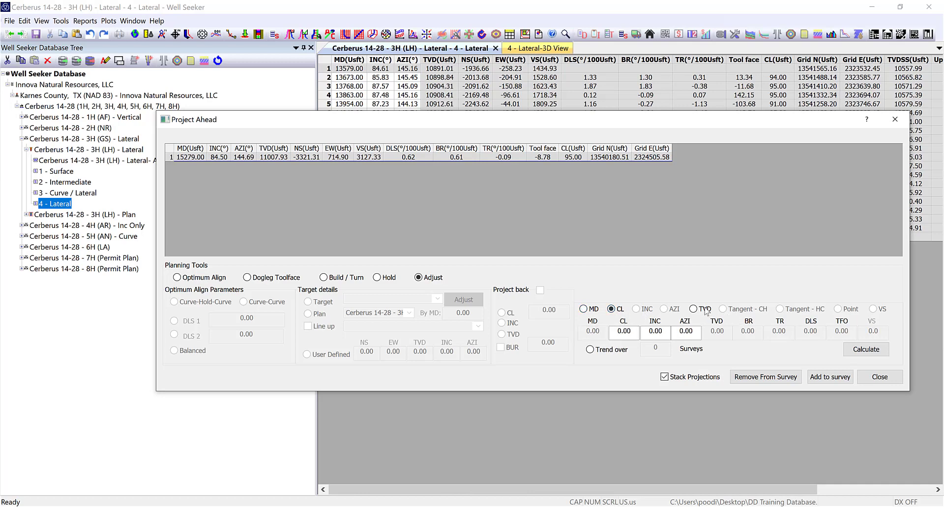
left_click(636, 335)
type("100")
left_click(598, 350)
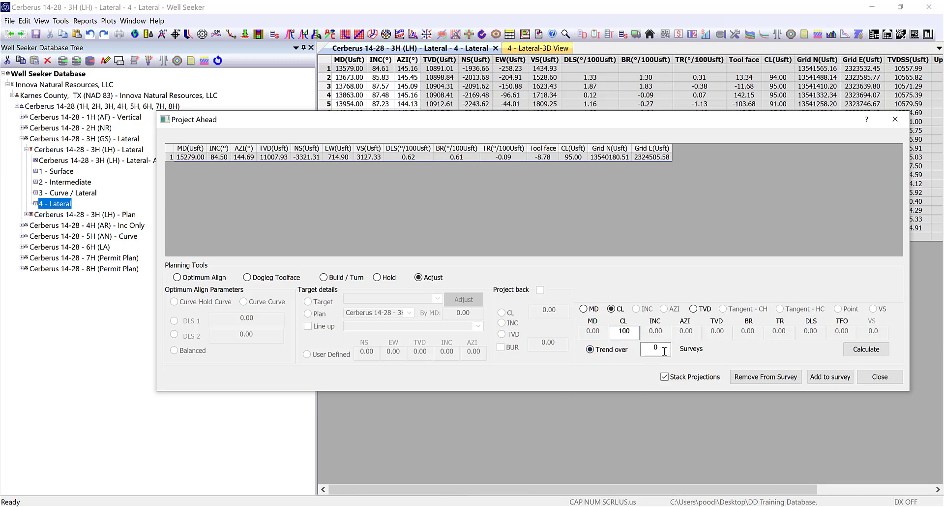
left_click_drag(592, 122, 611, 131)
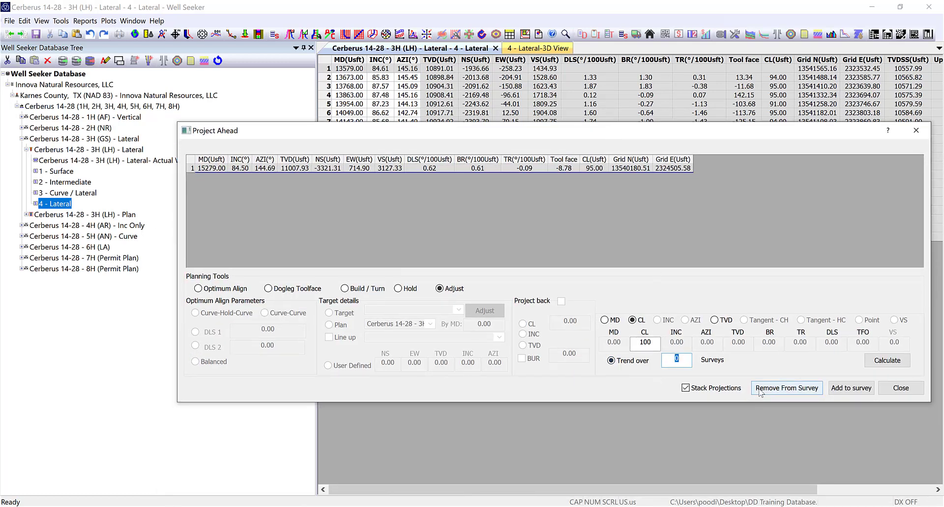
type("5")
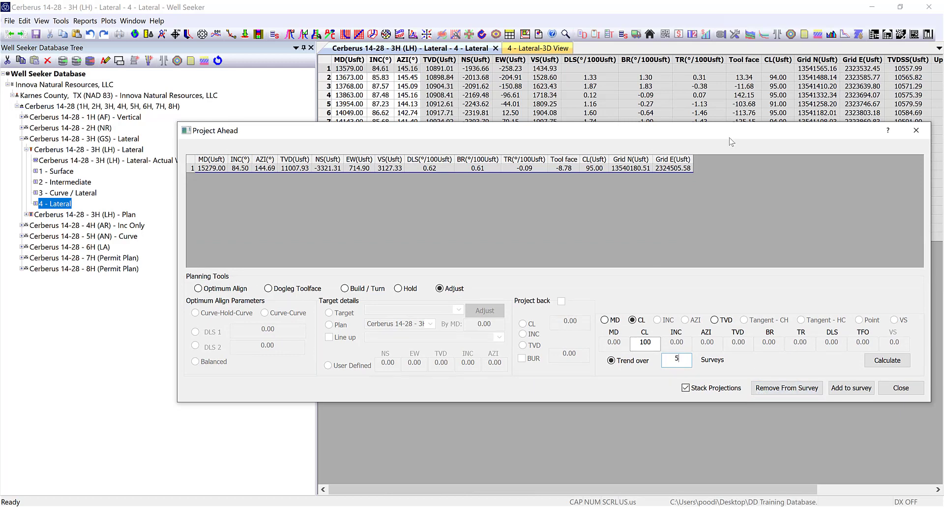
left_click(883, 360)
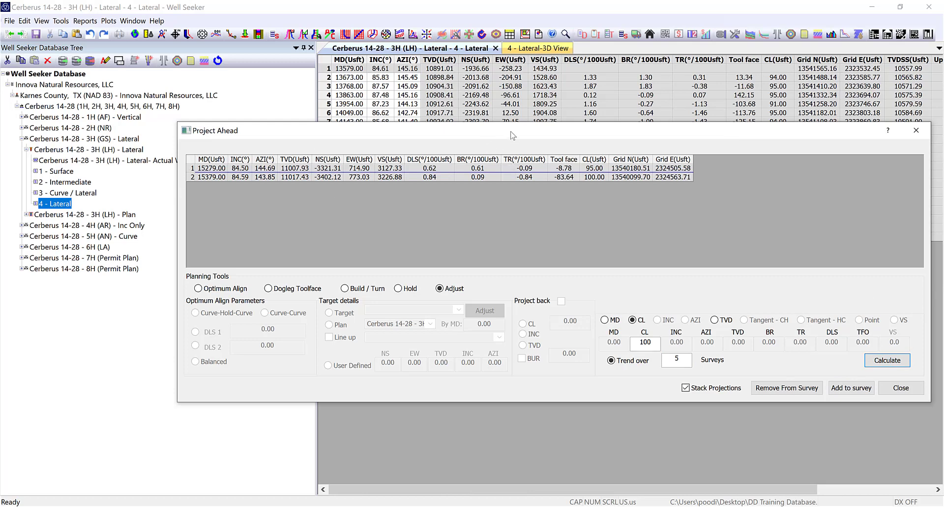
left_click_drag(482, 134, 505, 158)
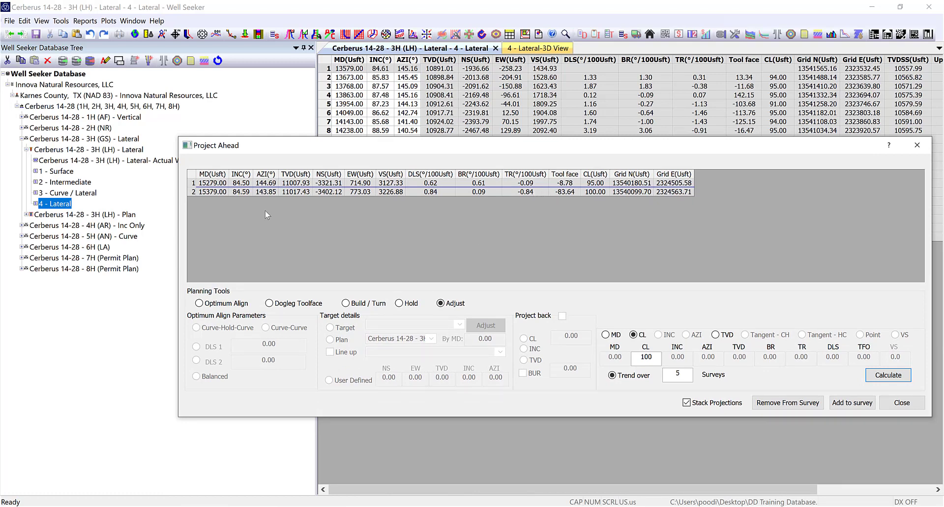
left_click_drag(501, 148, 509, 171)
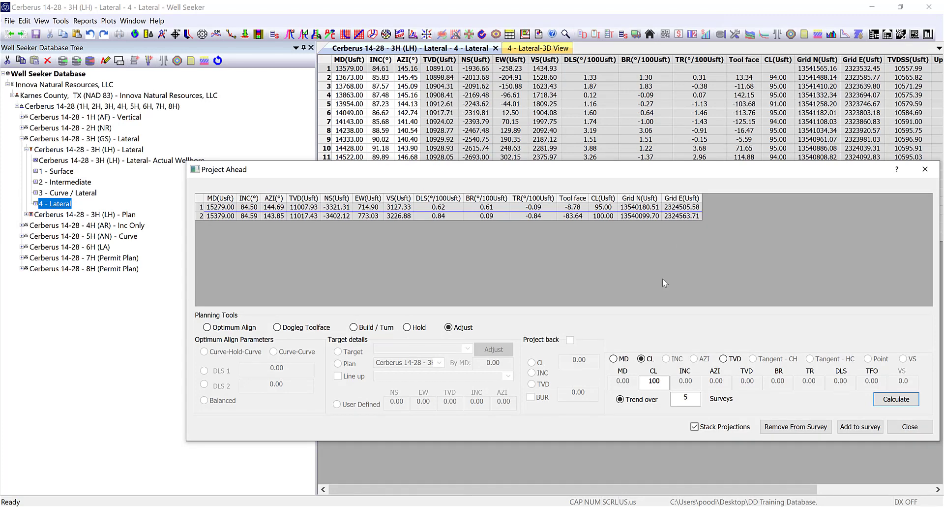
- Add the trended projection to the 4 - Lateral survey and check its new row in the survey table
left_click(861, 426)
left_click_drag(707, 175, 702, 356)
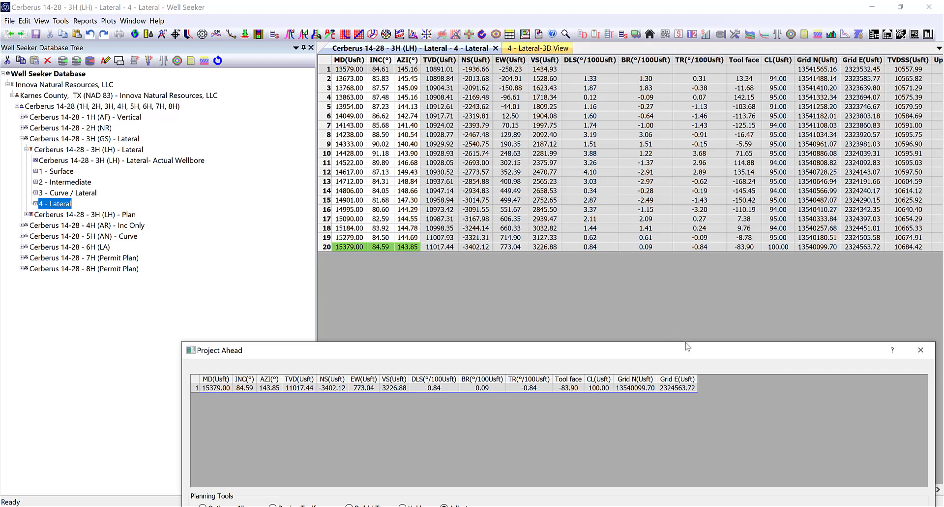
left_click_drag(688, 350, 646, 110)
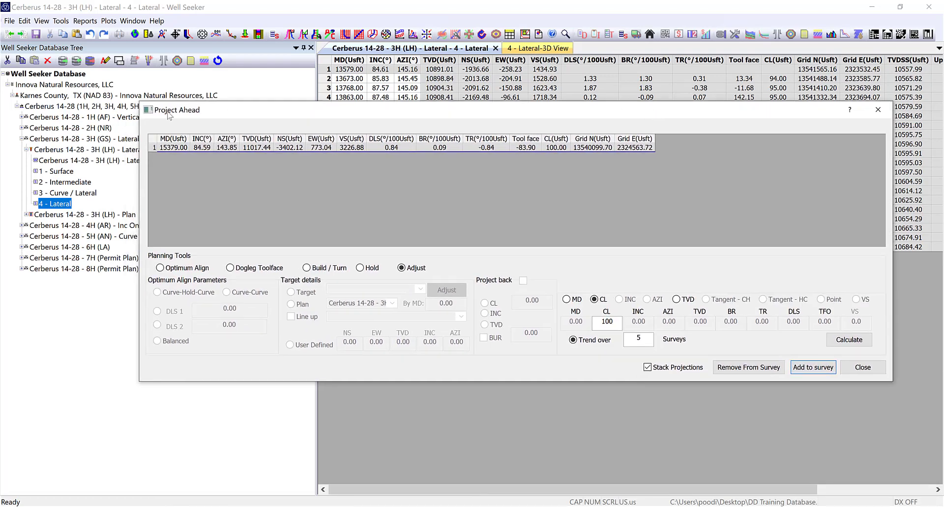
- Calculate a second projection with the same 100 ft course length and 5-survey trend, and add it to the survey
left_click_drag(299, 110, 302, 117)
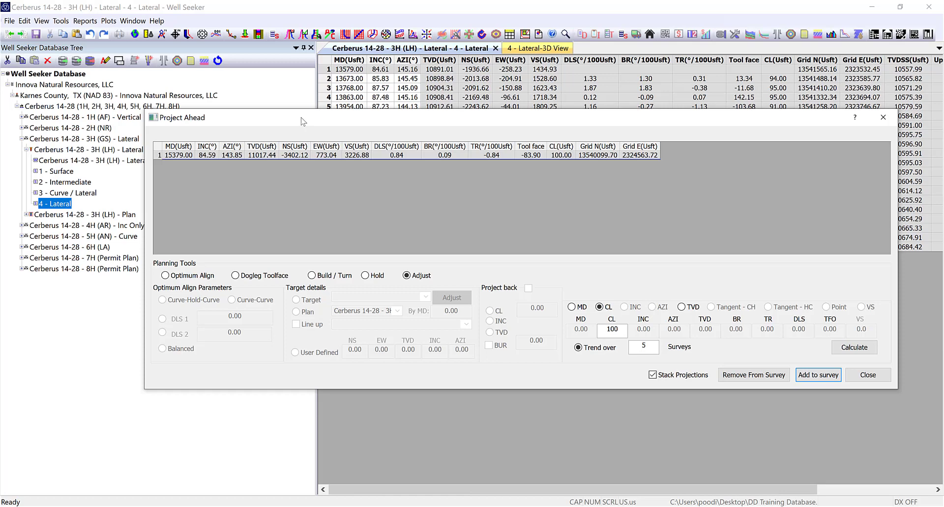
left_click_drag(302, 120, 264, 42)
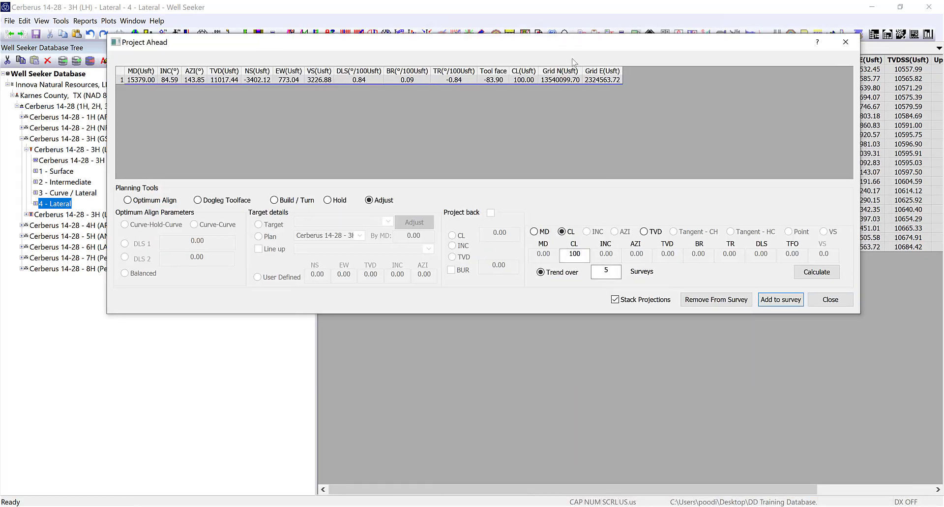
left_click_drag(565, 42, 587, 262)
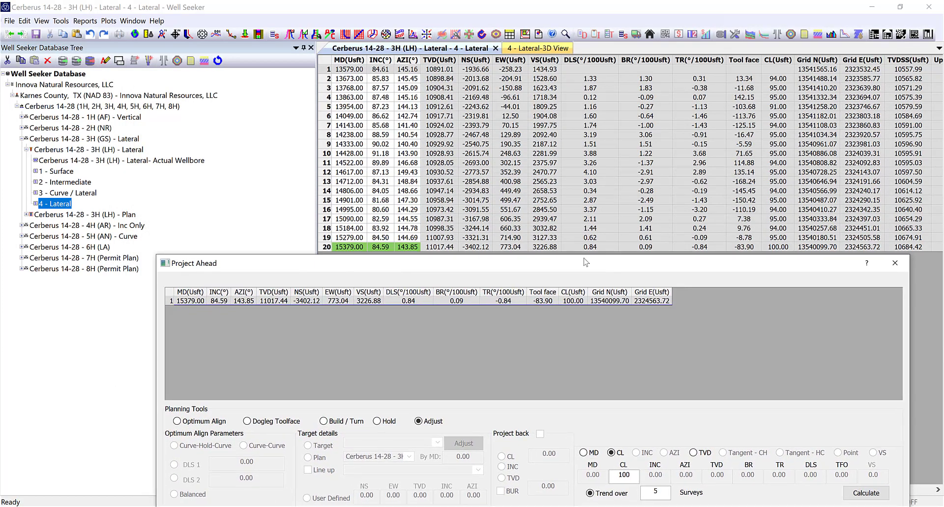
left_click_drag(406, 265, 395, 142)
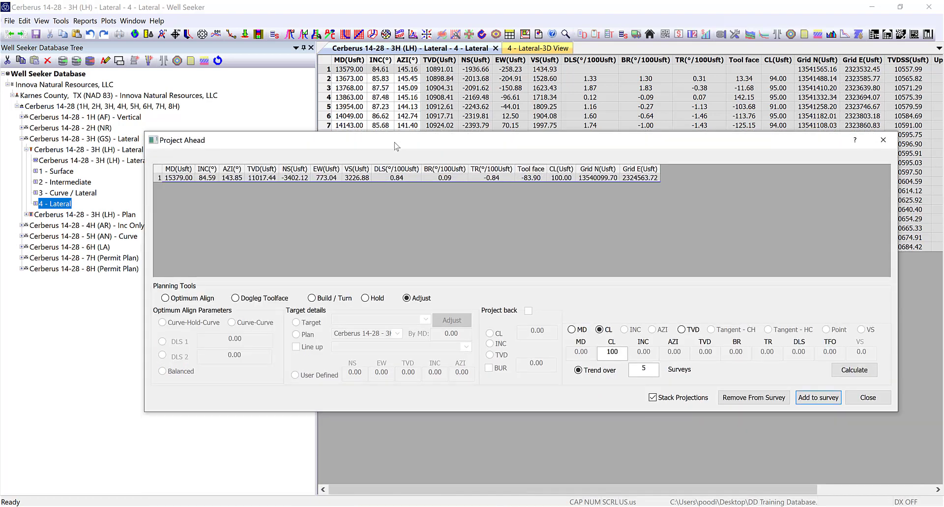
left_click(854, 369)
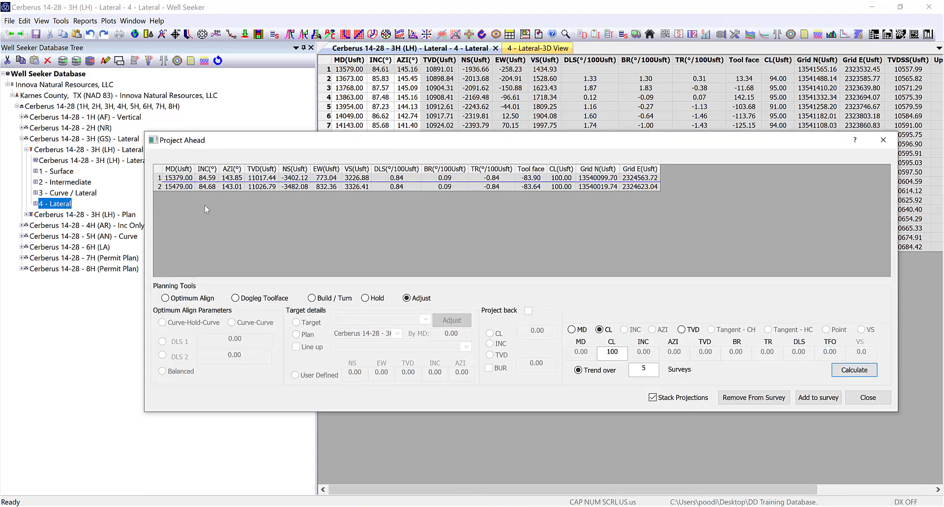
left_click(819, 397)
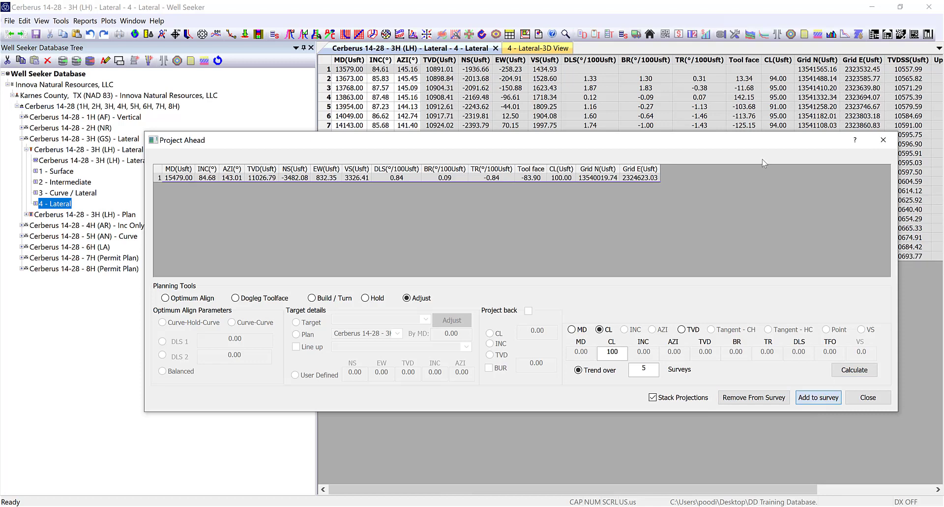
- Check both trended projections in the survey table and remove them from the survey
left_click_drag(745, 143, 754, 332)
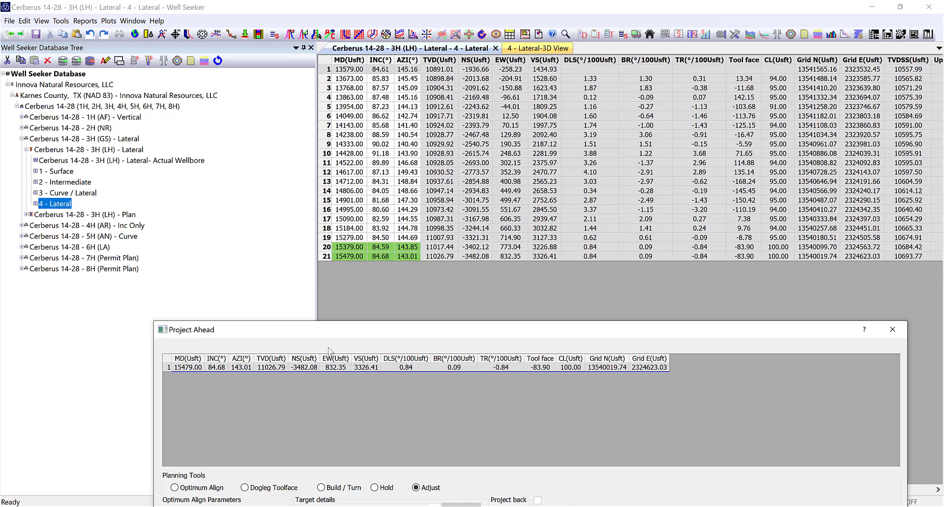
left_click_drag(432, 337, 413, 141)
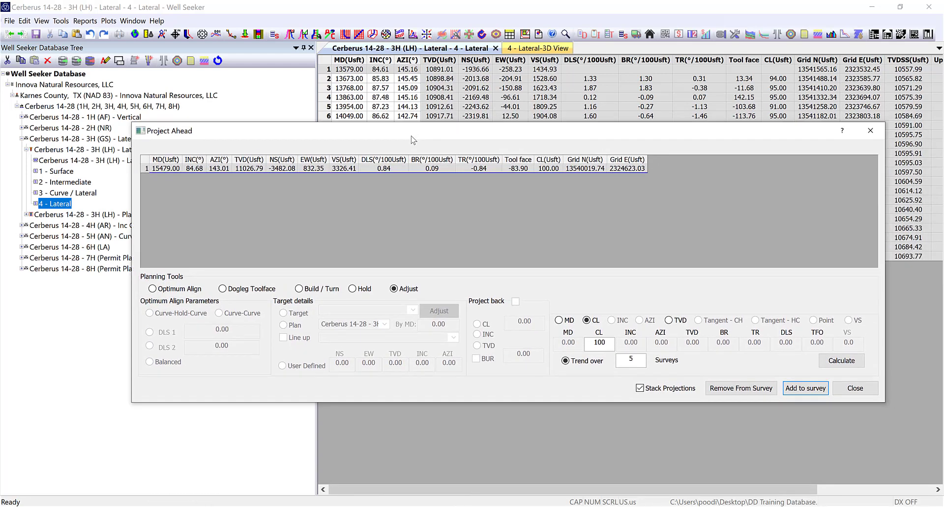
left_click(751, 389)
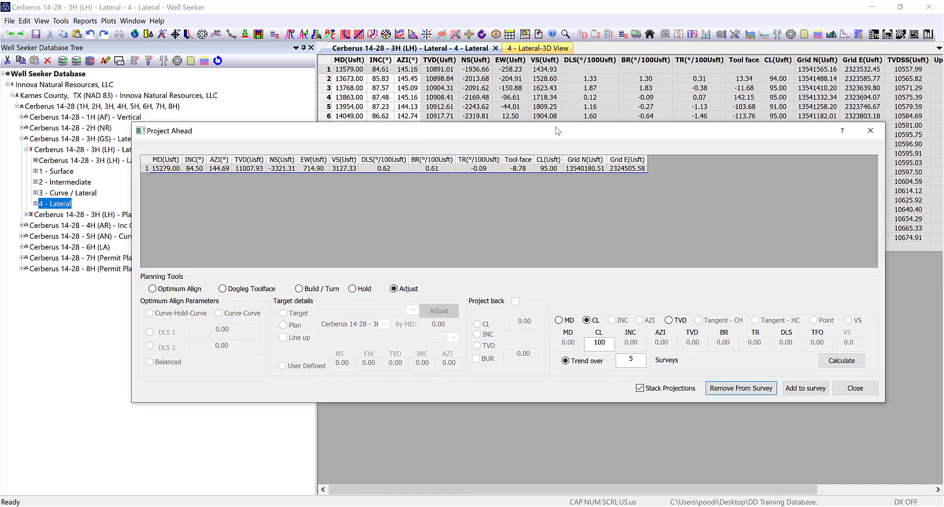
left_click_drag(557, 131, 563, 148)
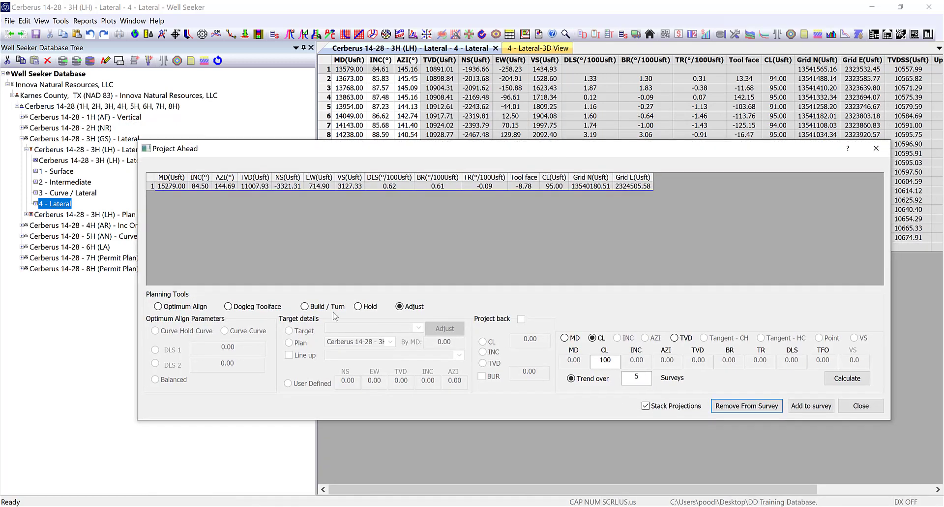
- Calculate a Dogleg Toolface projection to a point on the 3H plan at 16000 MD
left_click(229, 306)
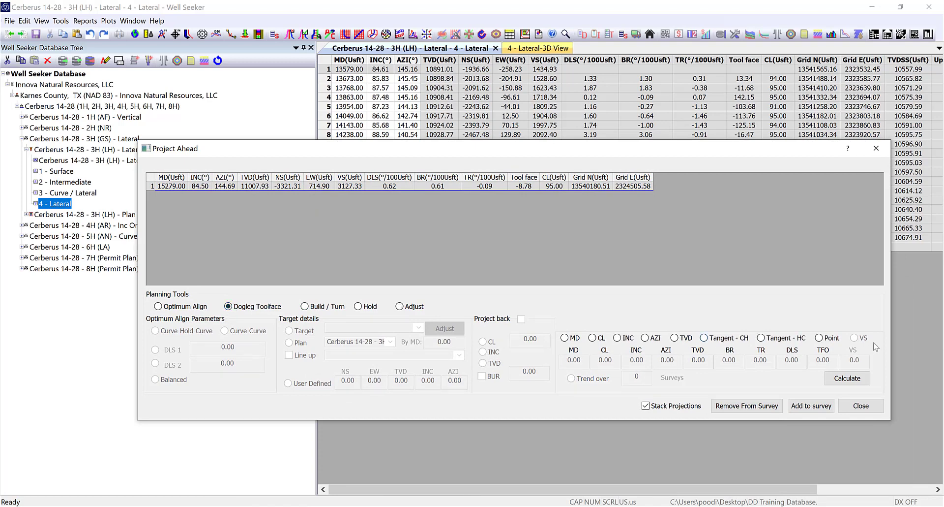
left_click(830, 340)
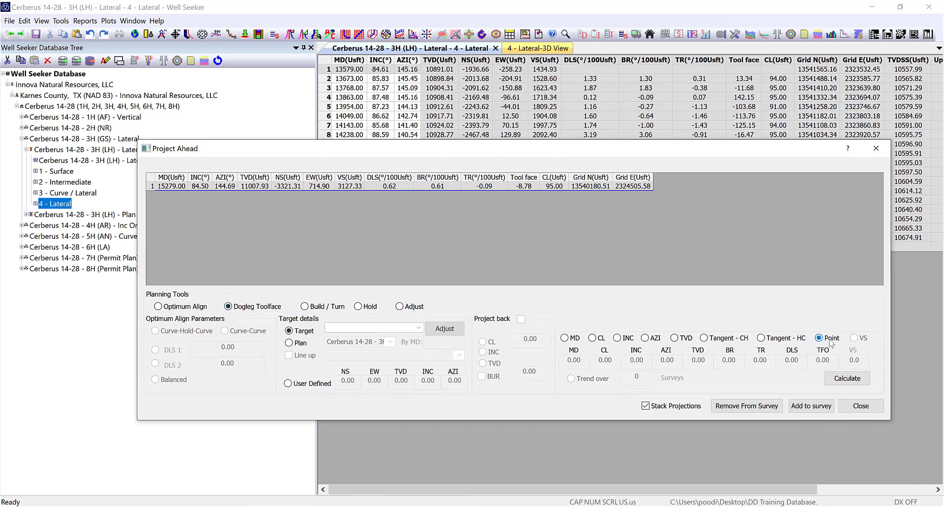
left_click(289, 342)
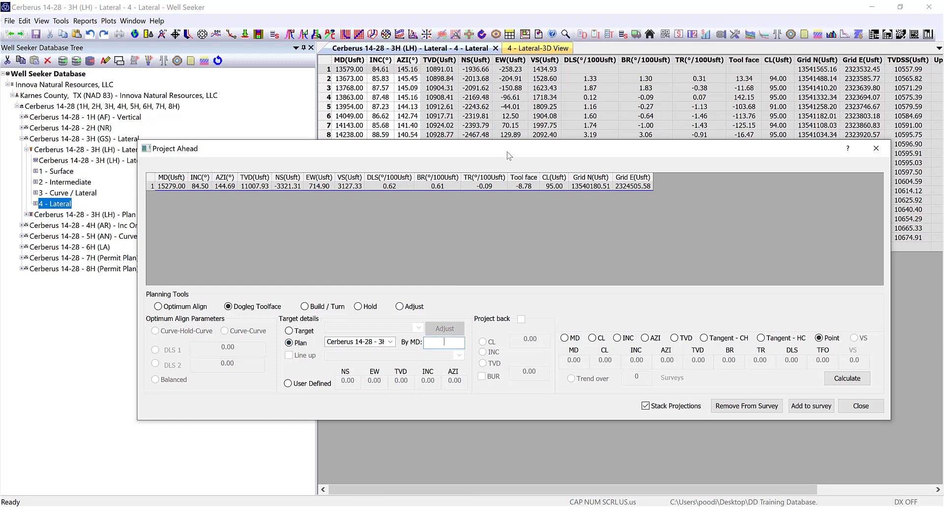
left_click_drag(509, 155, 516, 359)
left_click_drag(514, 268, 521, 225)
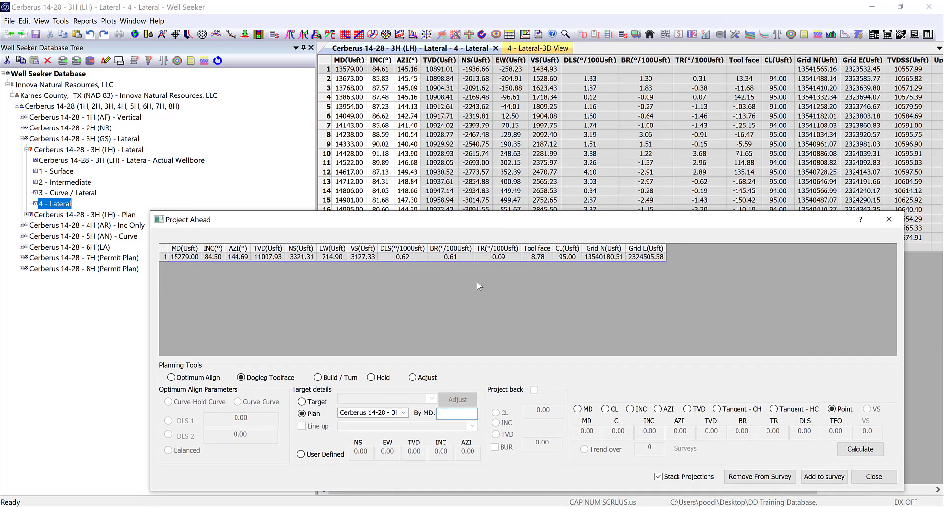
type("16000")
left_click(864, 450)
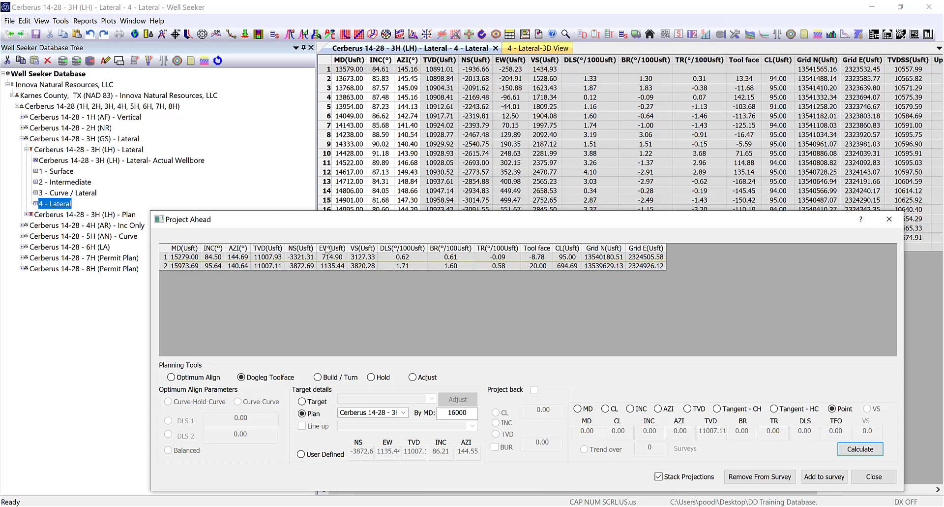
left_click_drag(320, 225, 318, 142)
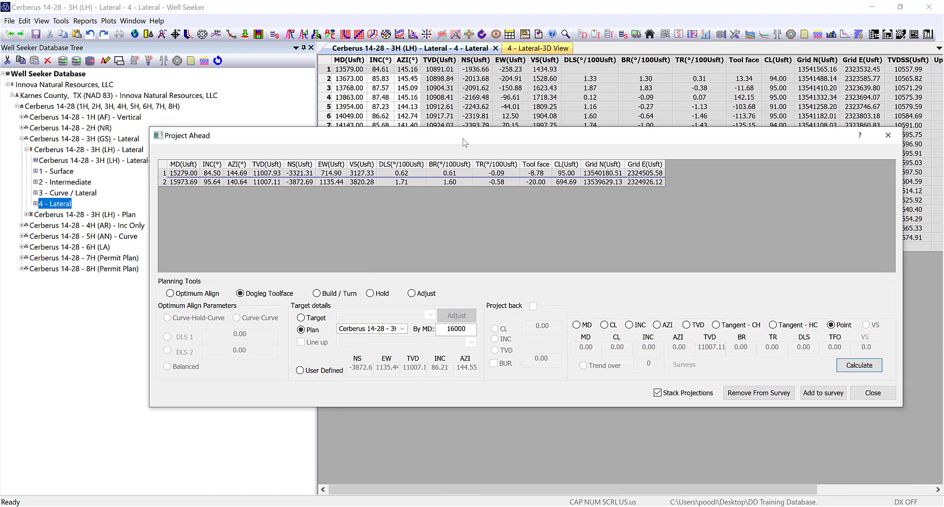
left_click_drag(464, 142, 468, 146)
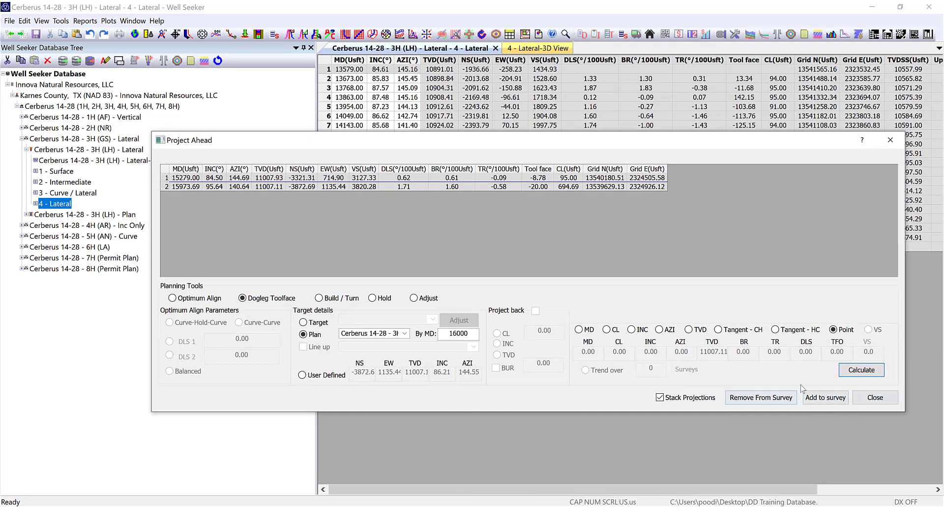
mouse_move(755, 147)
left_mouse_down()
mouse_move(785, 342)
mouse_move(784, 229)
mouse_move(766, 159)
left_mouse_up()
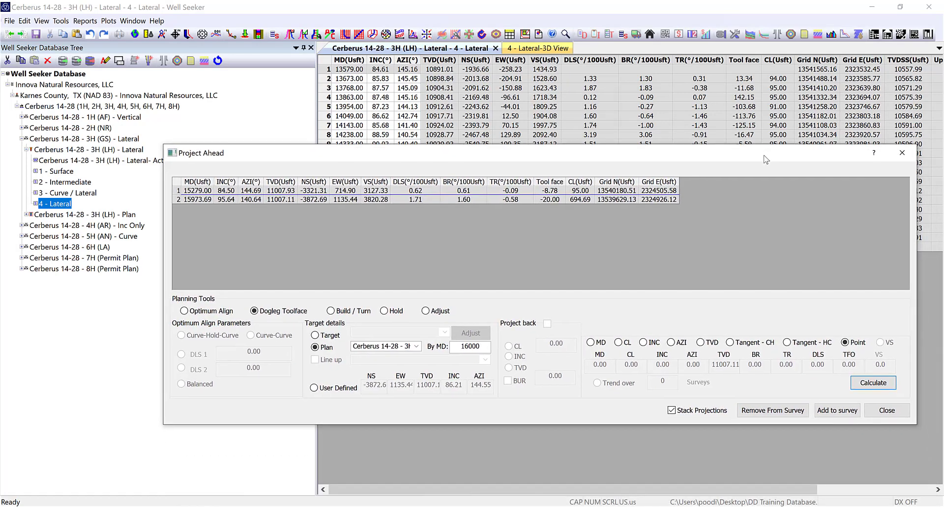
- Calculate a balanced Curve-Curve Optimum Align projection to the 3H plan at 16000 MD and add it to the survey
left_click(185, 311)
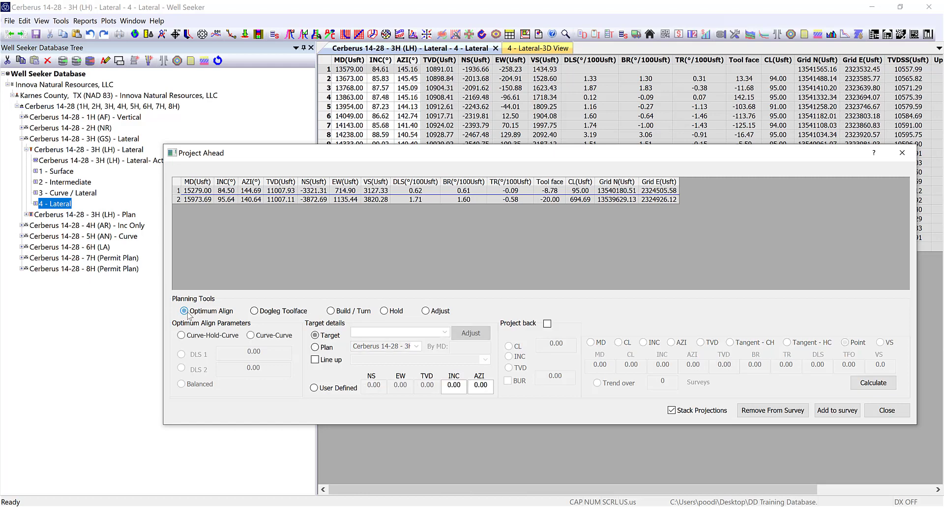
left_click(316, 347)
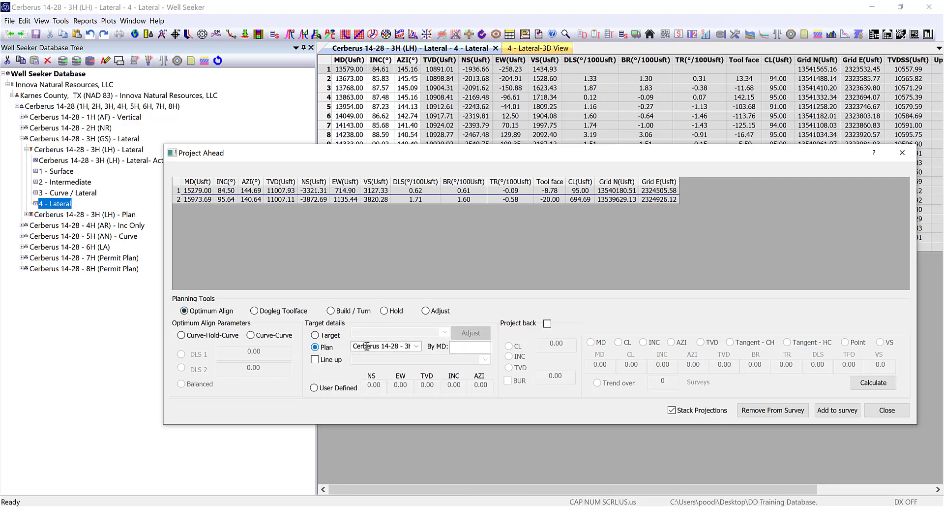
left_click(467, 347)
type("16000")
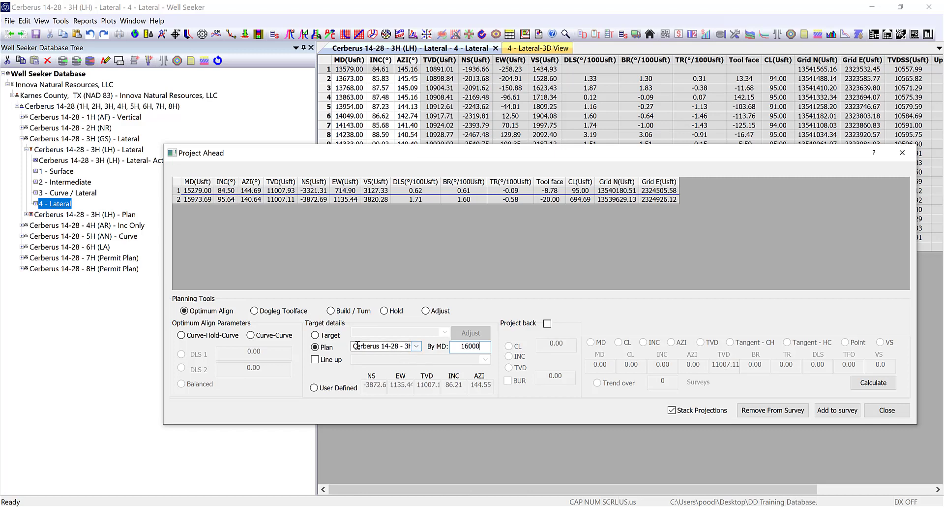
left_click(186, 337)
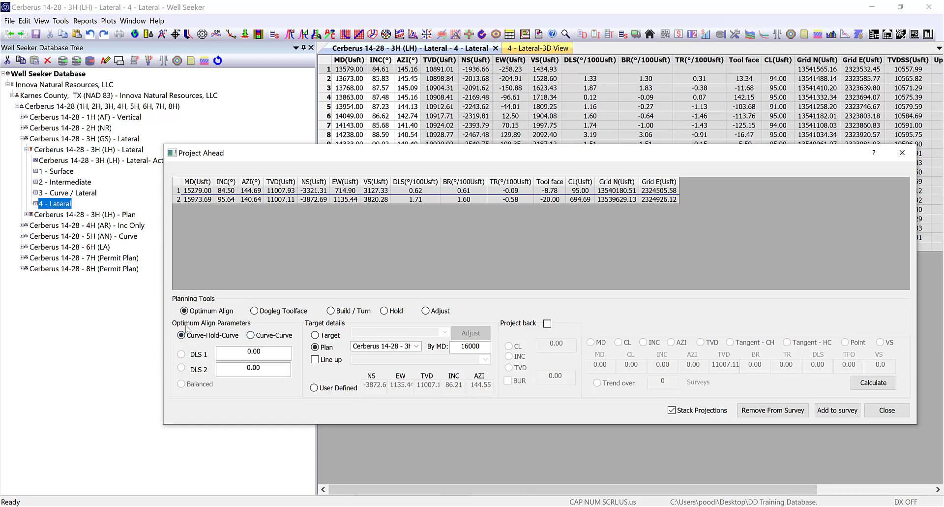
left_click(260, 337)
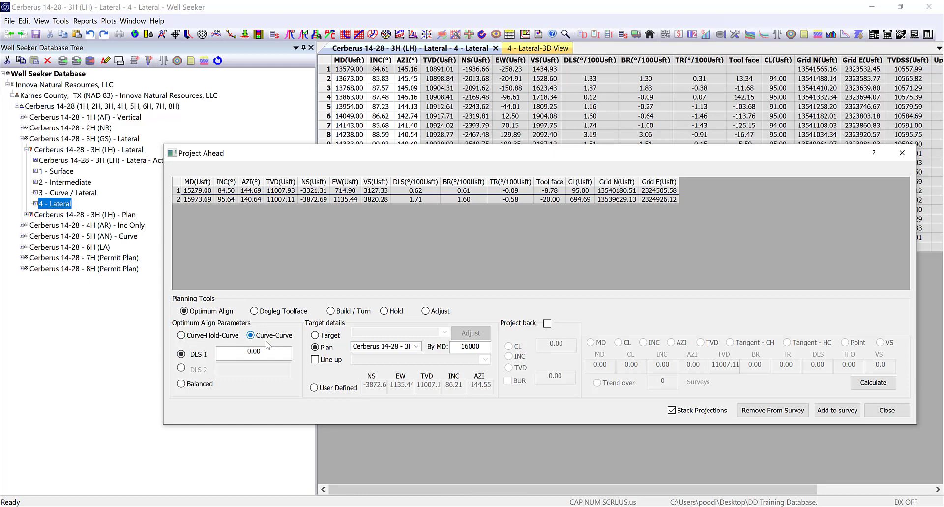
left_click(209, 383)
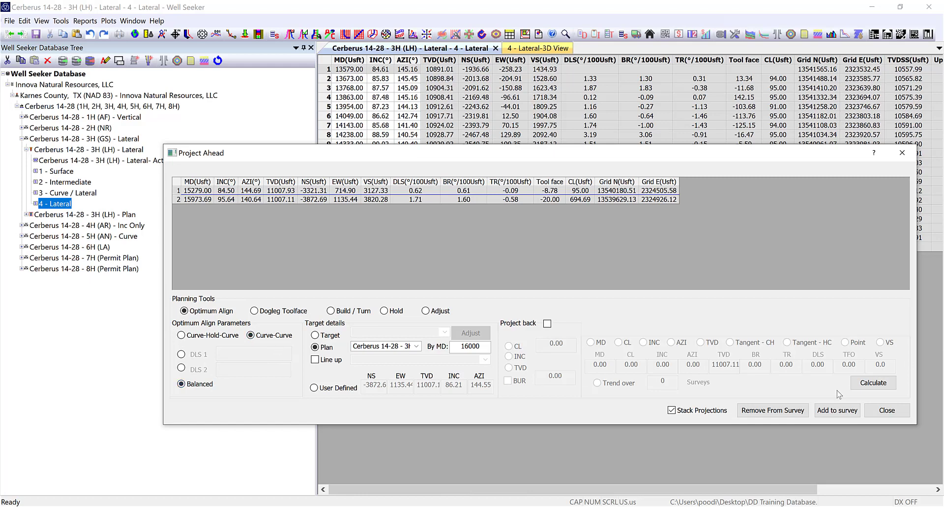
left_click(860, 387)
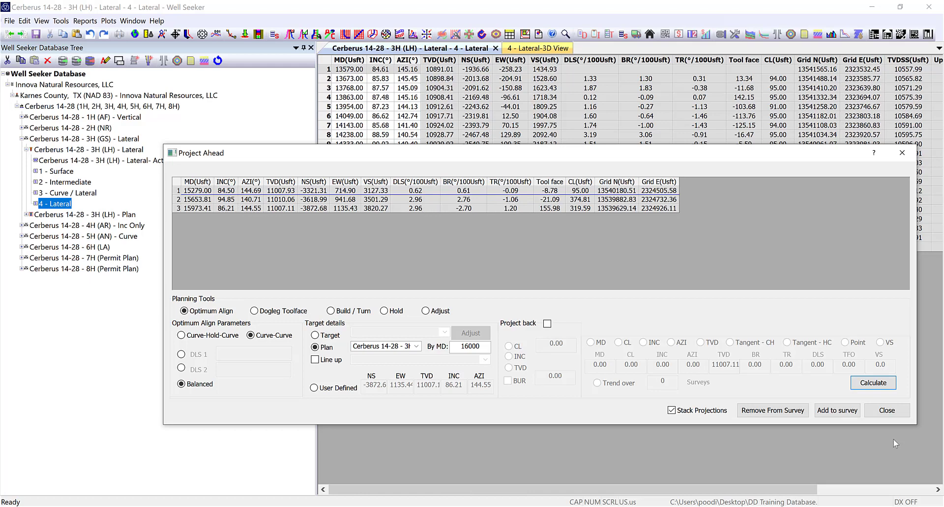
left_click(853, 412)
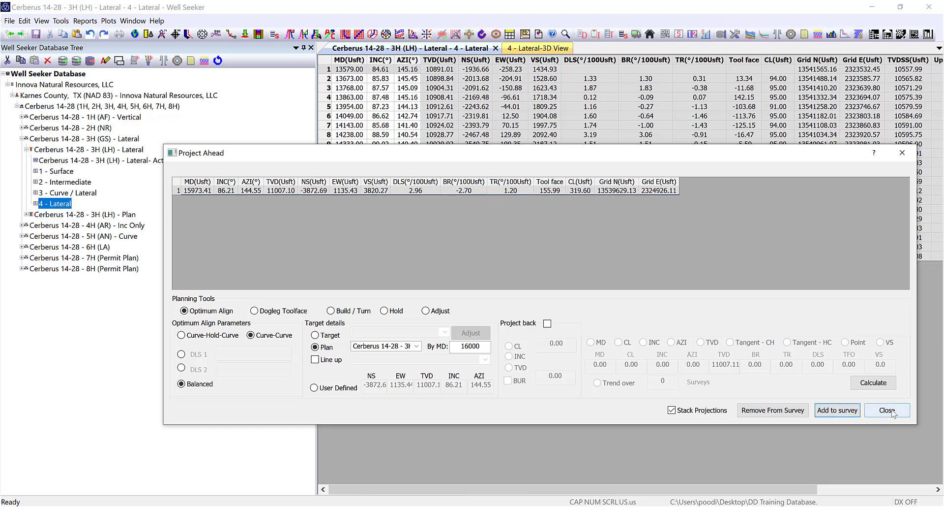
left_click(892, 411)
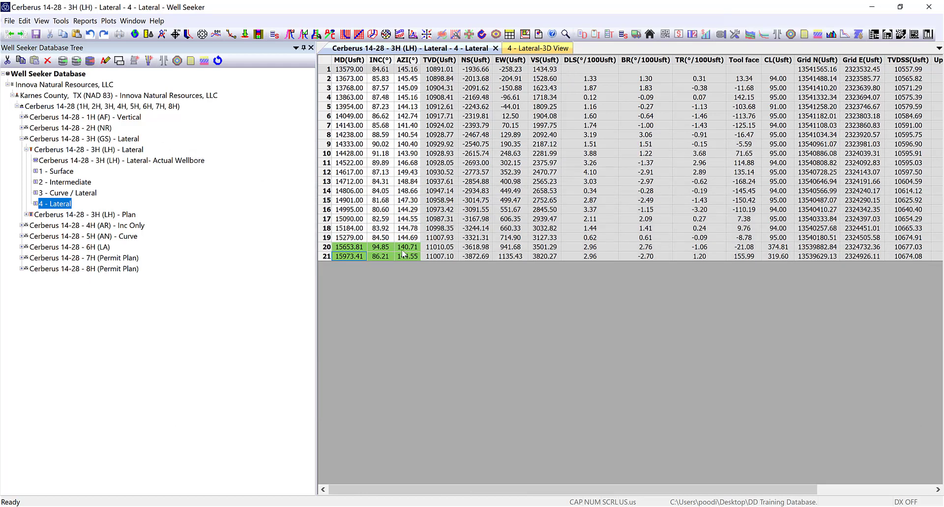
- Examine in the 3D view how the projected 4 - Lateral path lines up with the 3H plan
left_click(514, 48)
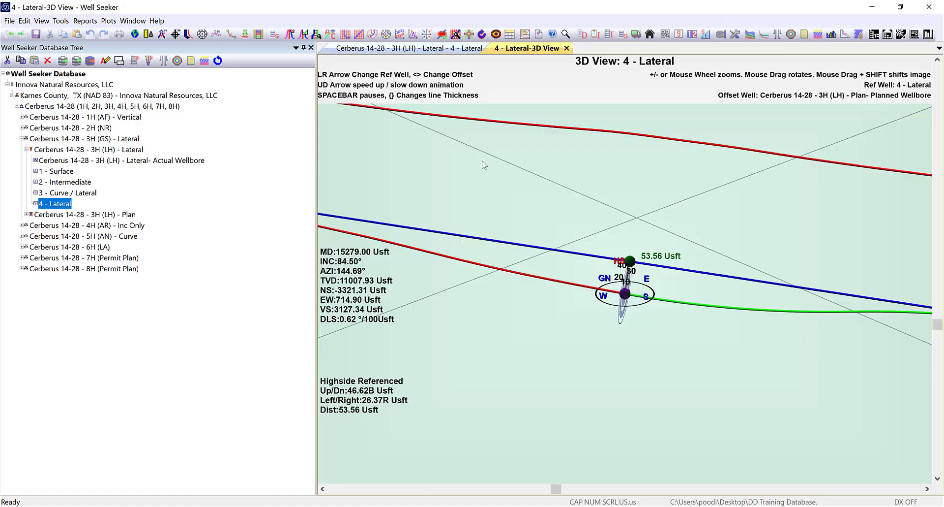
left_click_drag(644, 332, 696, 315)
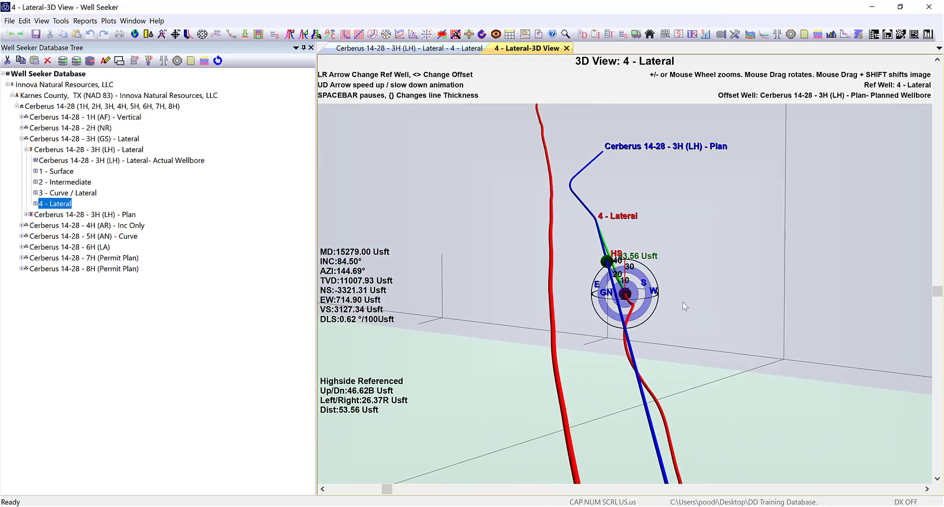
scroll(630, 255, "up", 1)
mouse_move(630, 256)
left_mouse_down()
mouse_move(617, 240)
mouse_move(626, 244)
left_mouse_up()
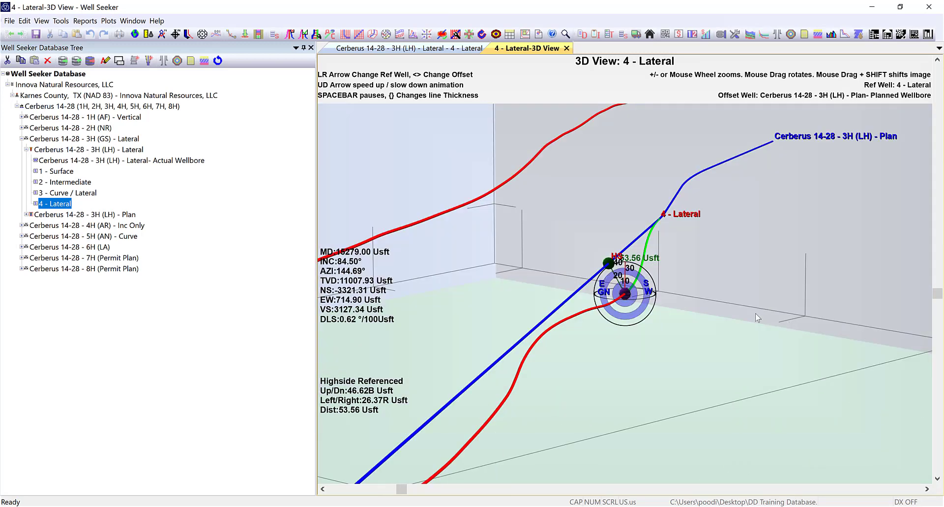
left_click_drag(746, 278, 667, 277)
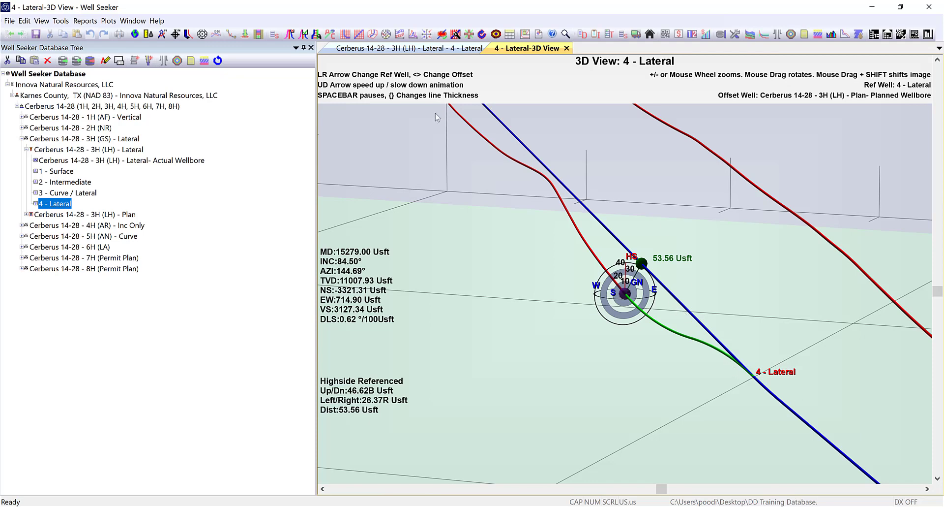
- Open the Real Time Anti-Collision scan for the 4 - Lateral survey
left_click(420, 53)
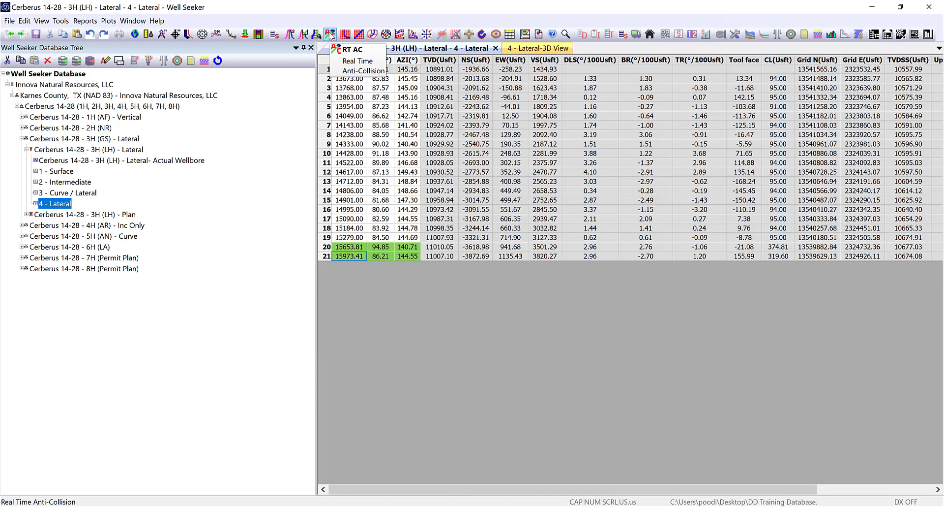
left_click(330, 36)
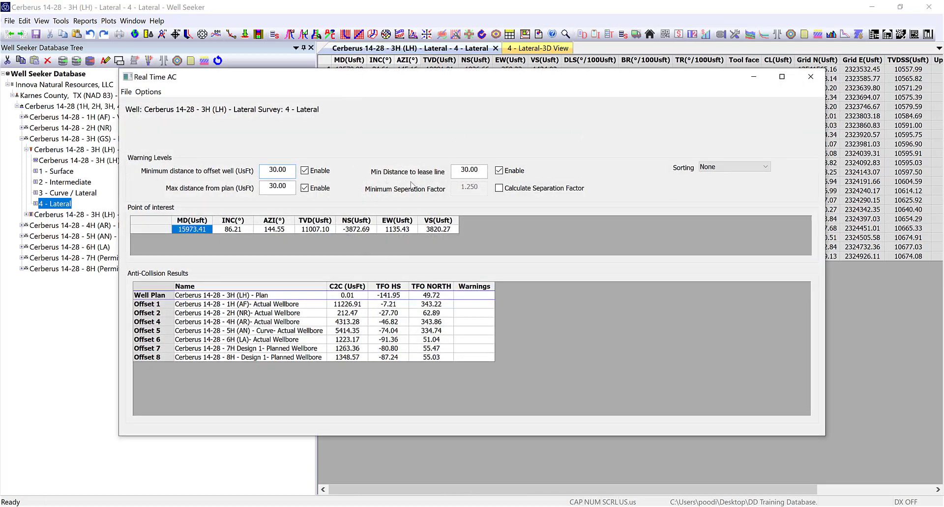
mouse_move(440, 78)
left_mouse_down()
mouse_move(440, 129)
mouse_move(446, 73)
left_mouse_up()
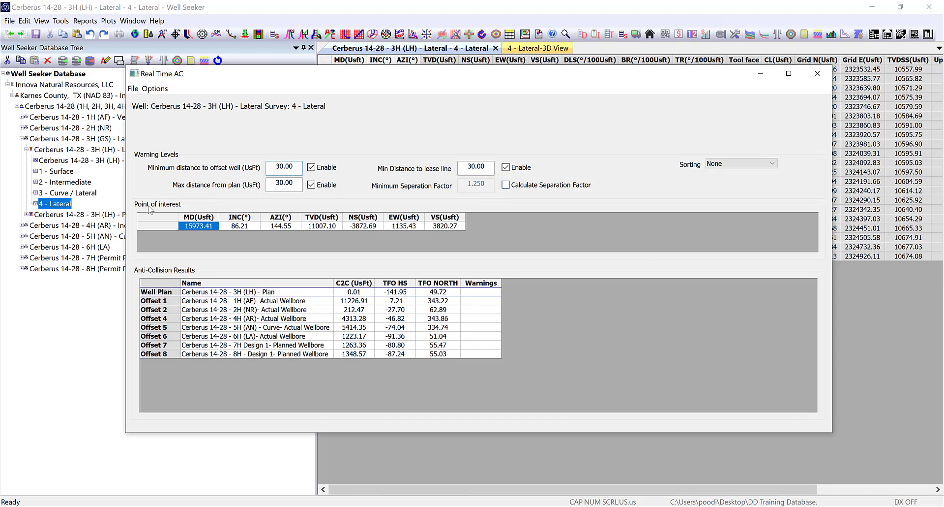
mouse_move(493, 80)
left_mouse_down()
mouse_move(507, 346)
mouse_move(508, 76)
mouse_move(507, 85)
left_mouse_up()
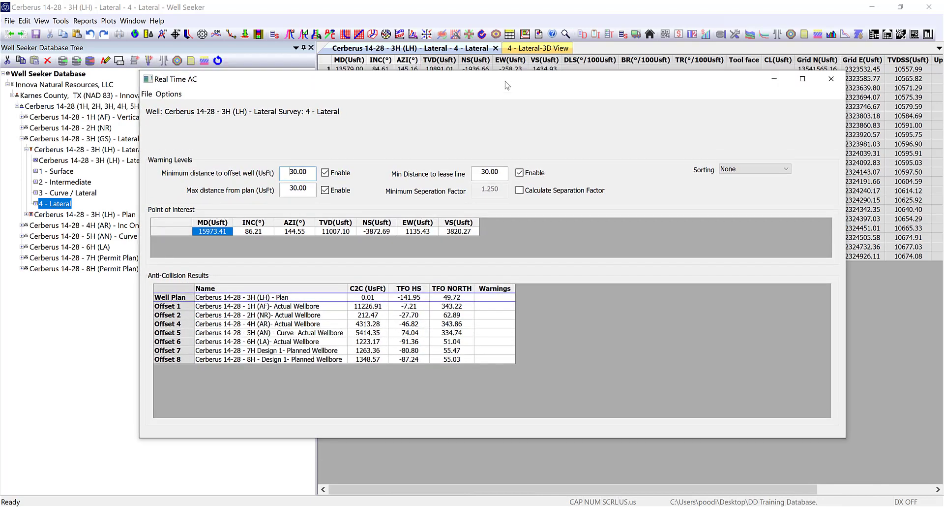
- Move the 3D view's reference point to 15000 MD and check the anti-collision results for that depth
left_click(527, 49)
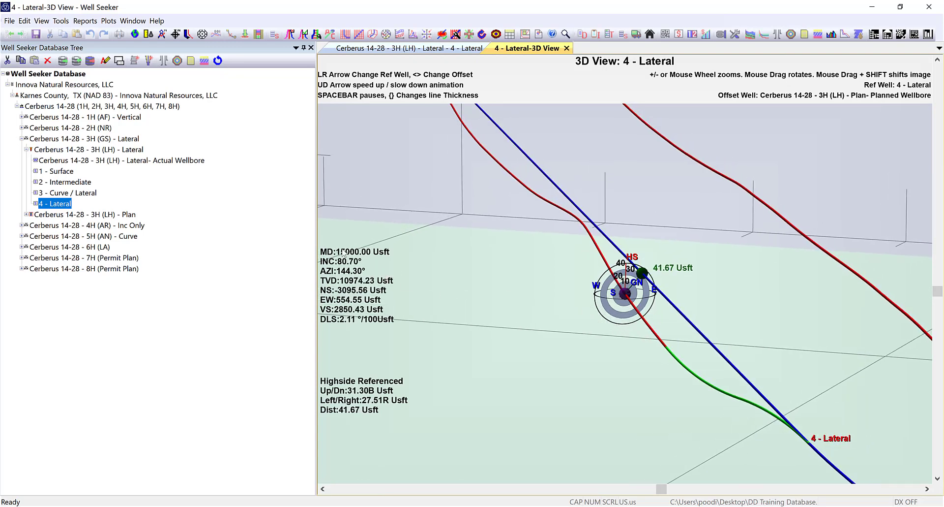
left_click(681, 506)
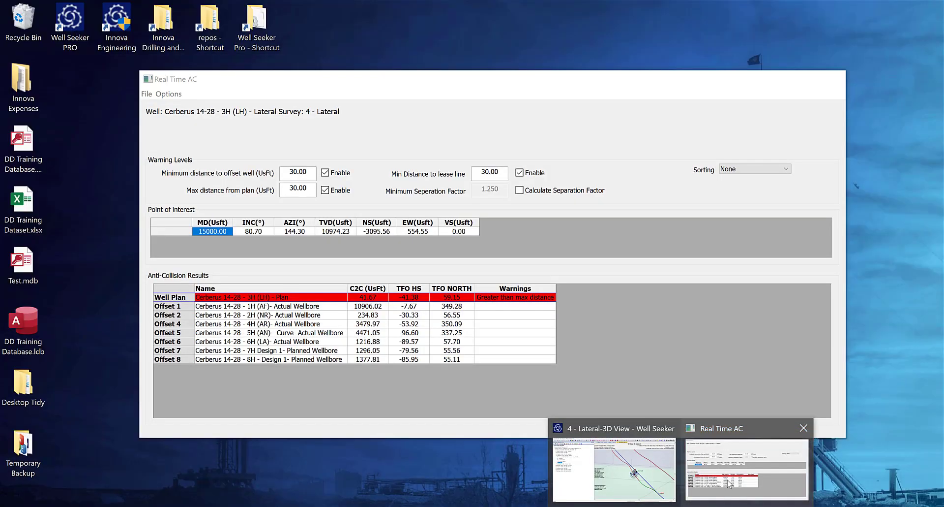
left_click(739, 470)
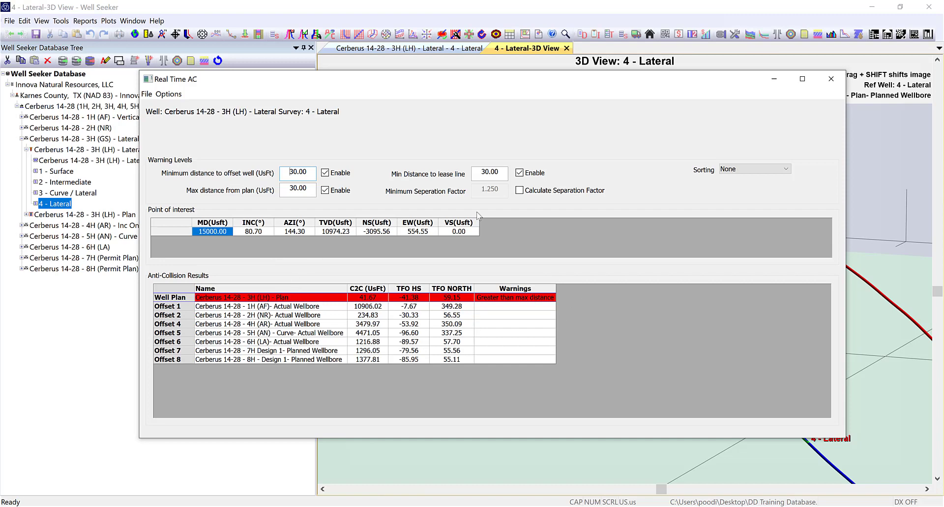
- Enable the separation factor calculation and set the maximum distance from plan to 50 usft
left_click(520, 190)
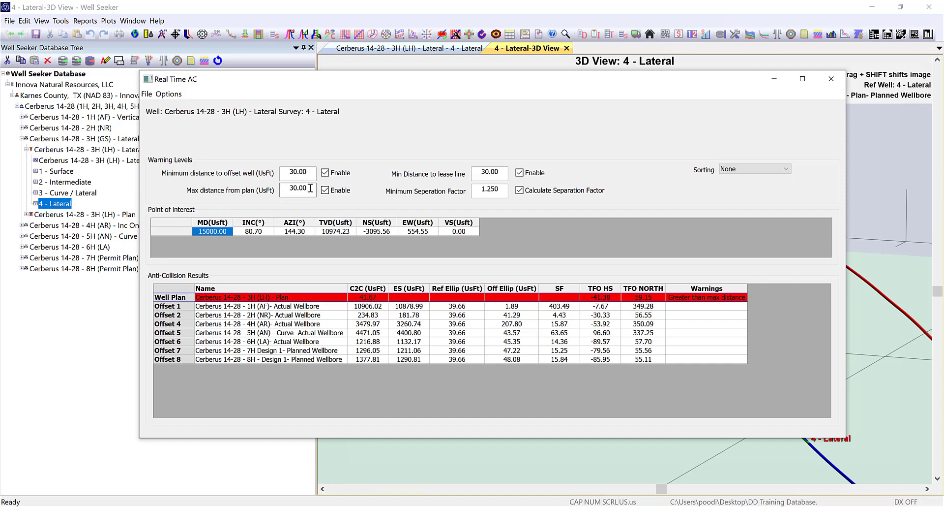
left_click_drag(311, 188, 290, 188)
type("50")
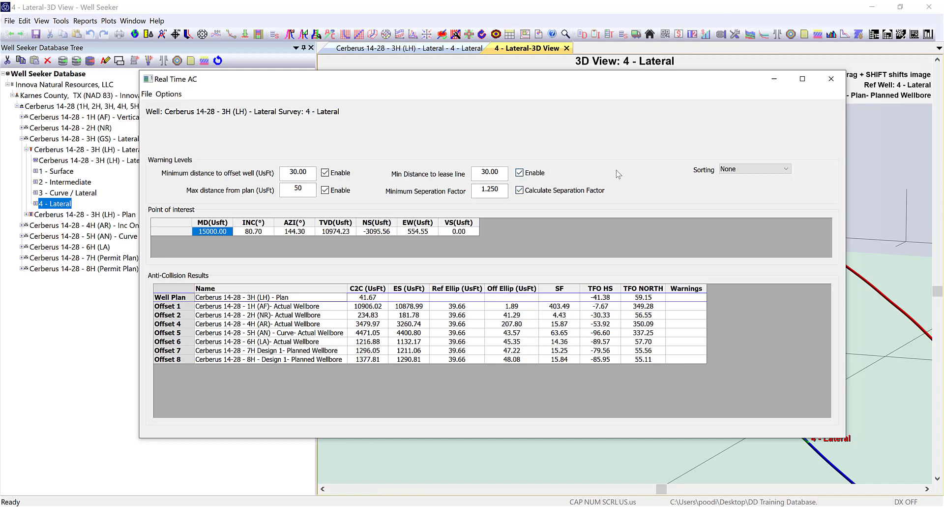
- Sort the anti-collision results by SF and by C2C, and close the scan
left_click(748, 172)
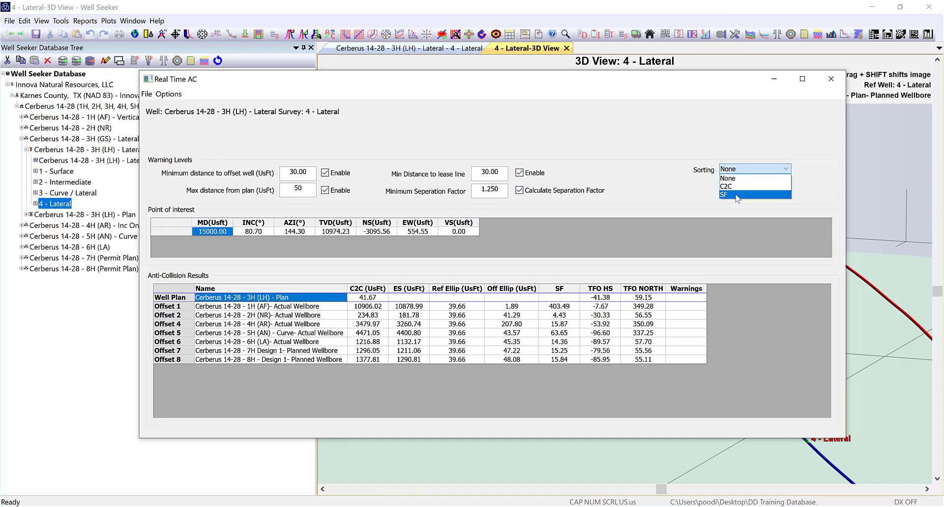
left_click(738, 195)
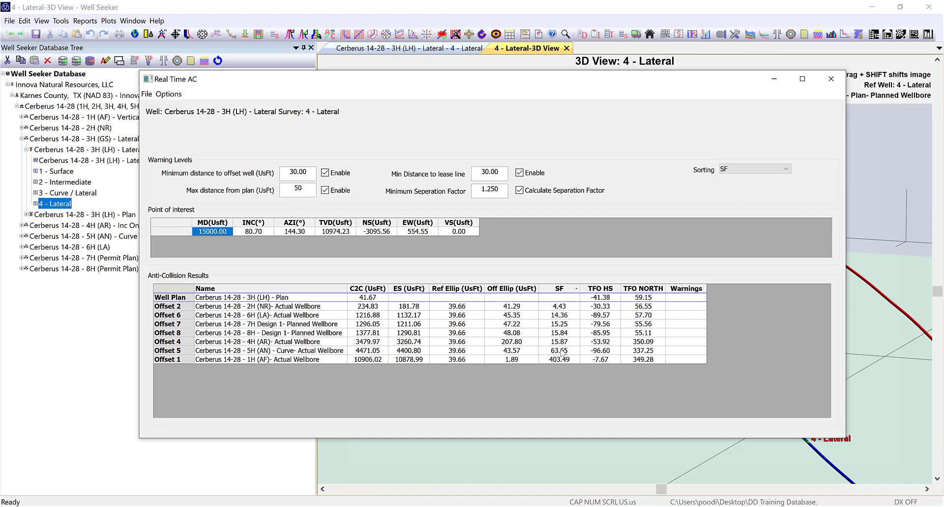
left_click(736, 171)
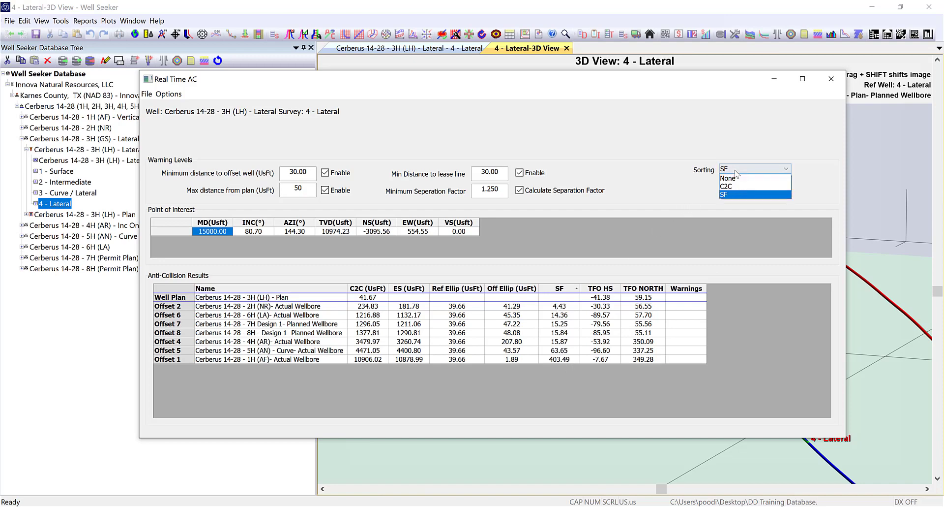
left_click(733, 186)
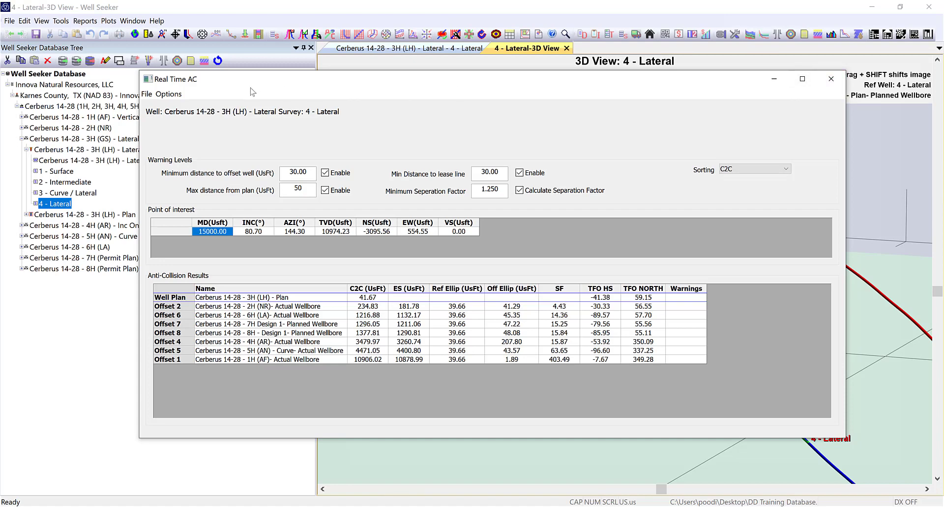
left_click(830, 85)
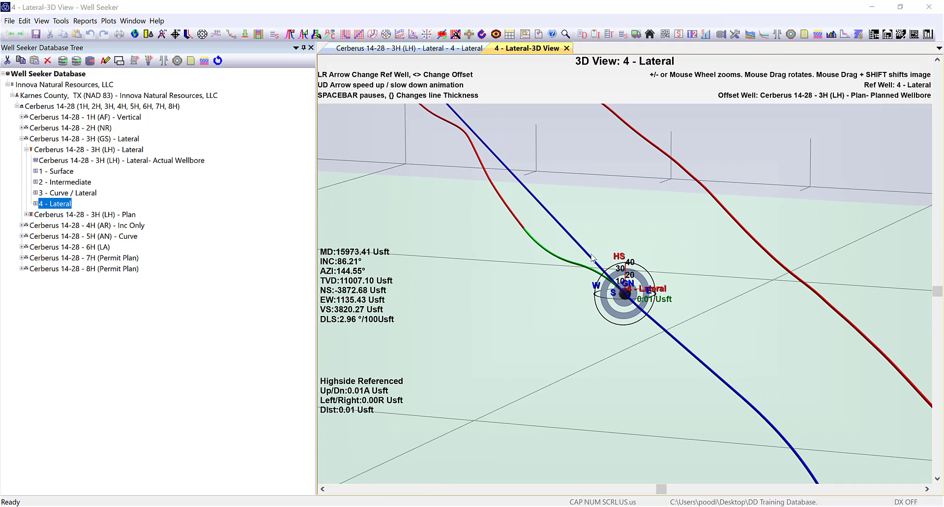
- View the 3H lateral, its plan and all the offset wells together in the 3D view
scroll(590, 252, "down", 3)
scroll(619, 252, "down", 8)
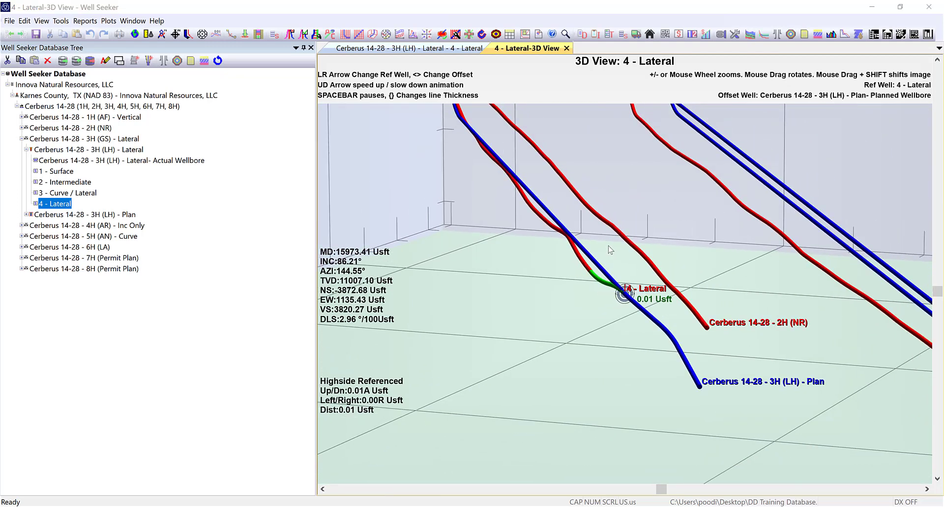
mouse_move(630, 175)
left_mouse_down()
mouse_move(647, 211)
mouse_move(624, 202)
mouse_move(618, 173)
mouse_move(636, 172)
mouse_move(634, 191)
mouse_move(620, 199)
mouse_move(626, 188)
left_mouse_up()
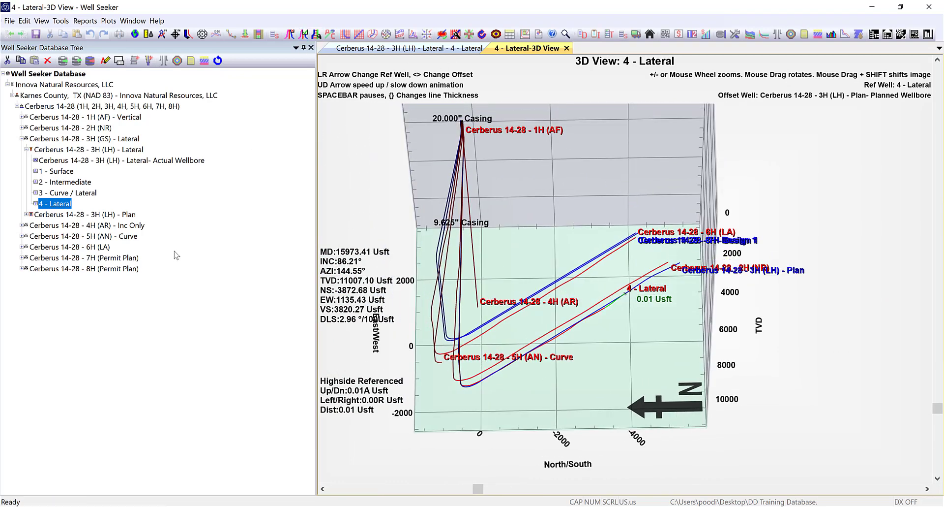
- Check the casing, annotation and lithology tables of the Cerberus 14-28 - 3H (LH) - Lateral well
left_click(41, 149)
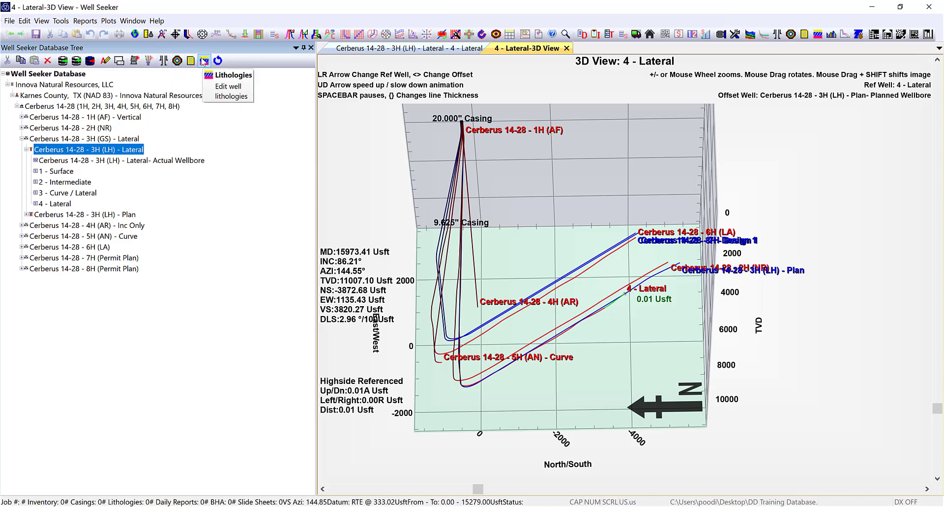
left_click(163, 60)
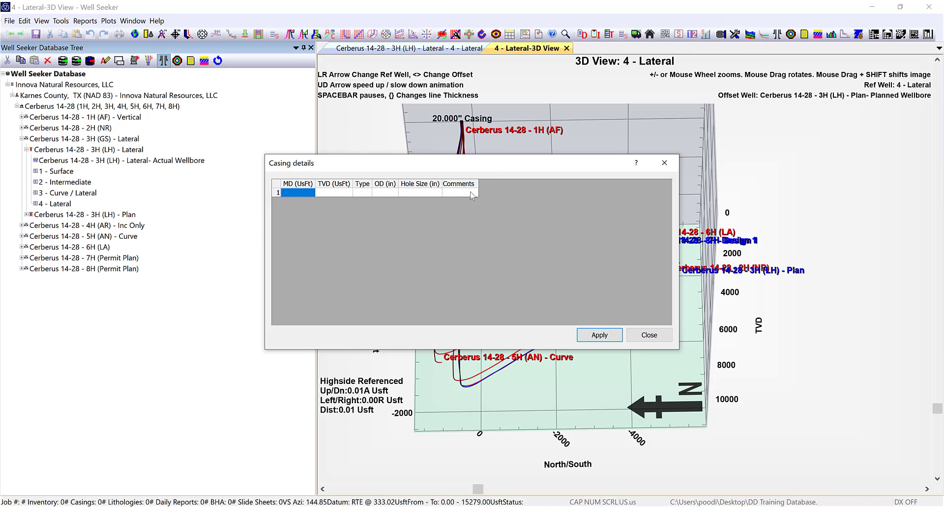
left_click(649, 335)
left_click(191, 60)
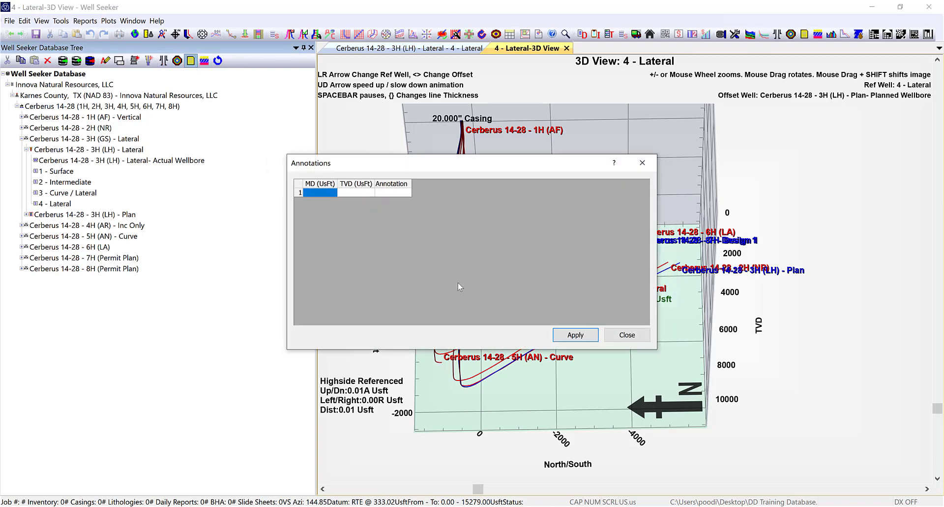
left_click(627, 335)
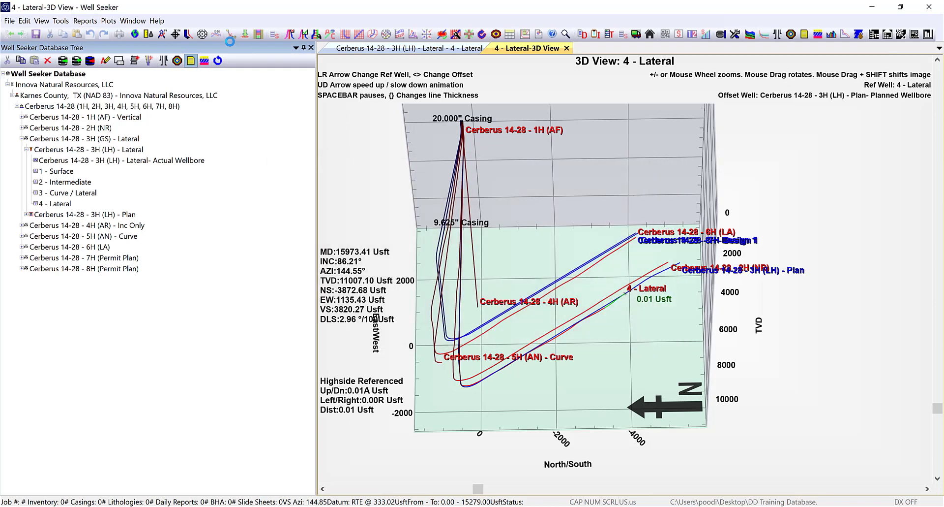
left_click(204, 61)
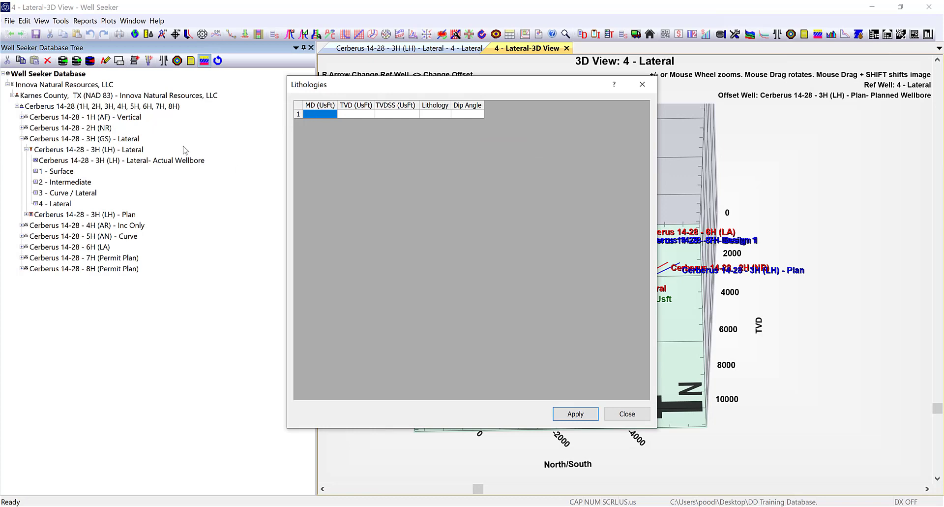
left_click(615, 417)
- Copy the TVD, type, OD and hole size of both casings from the Cerberus 14-28 - 3H (LH) - Plan well
left_click(79, 214)
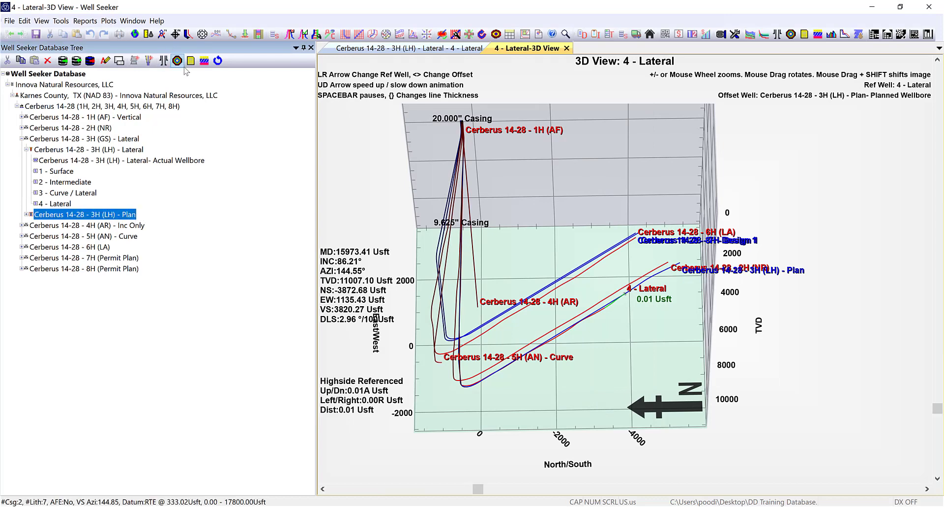
left_click(164, 60)
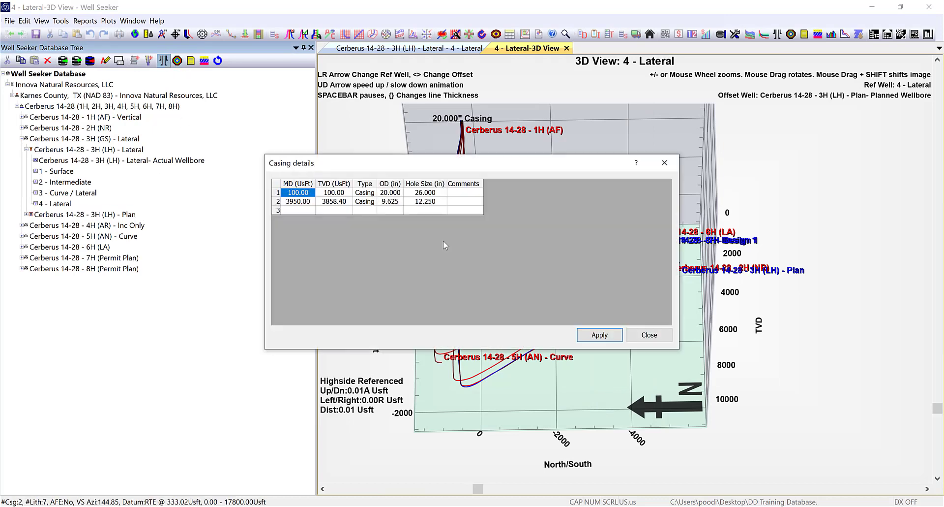
left_click(331, 194)
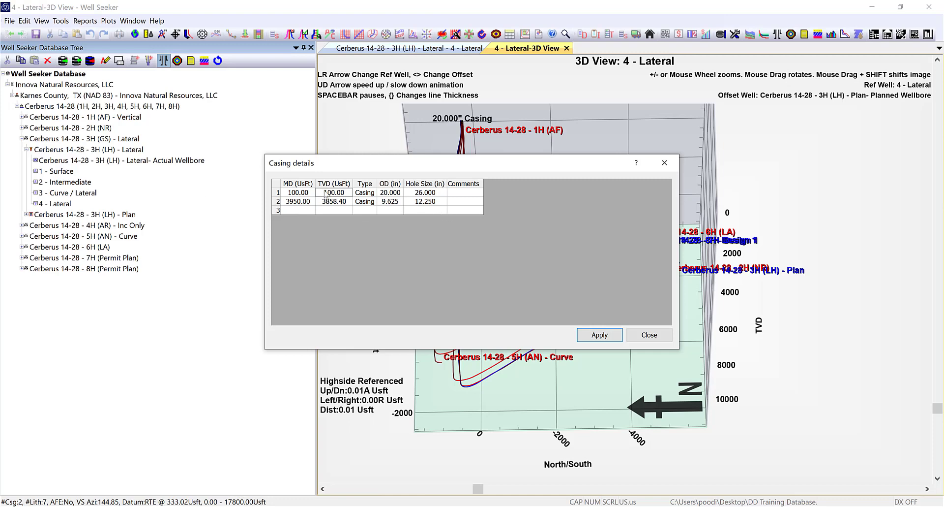
left_click_drag(328, 196, 439, 206)
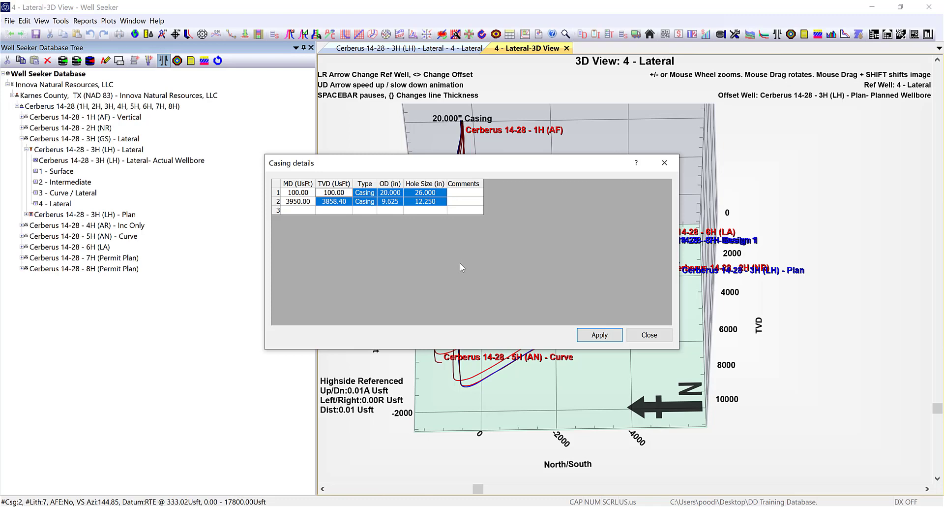
left_click(643, 338)
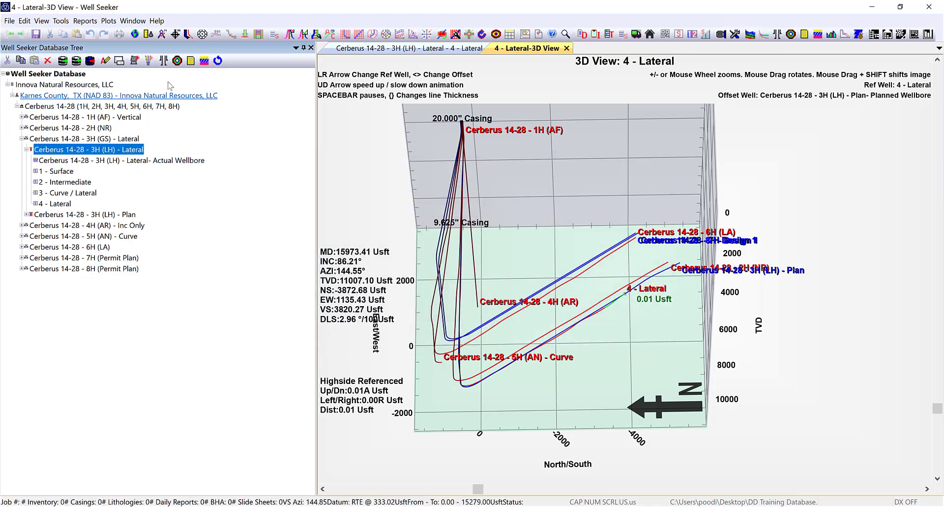
- Paste the copied casings into the casing details of the Cerberus 14-28 - 3H (LH) - Lateral well and apply them
left_click(163, 60)
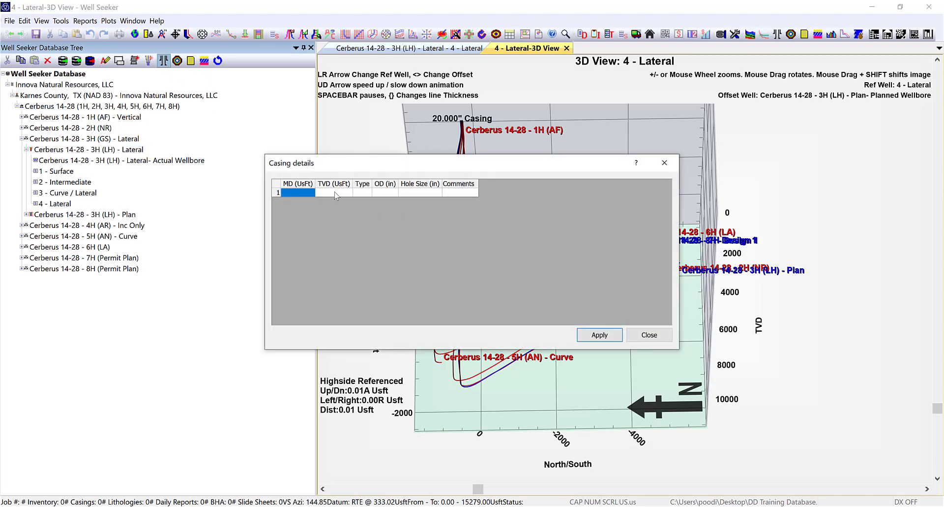
left_click(314, 212)
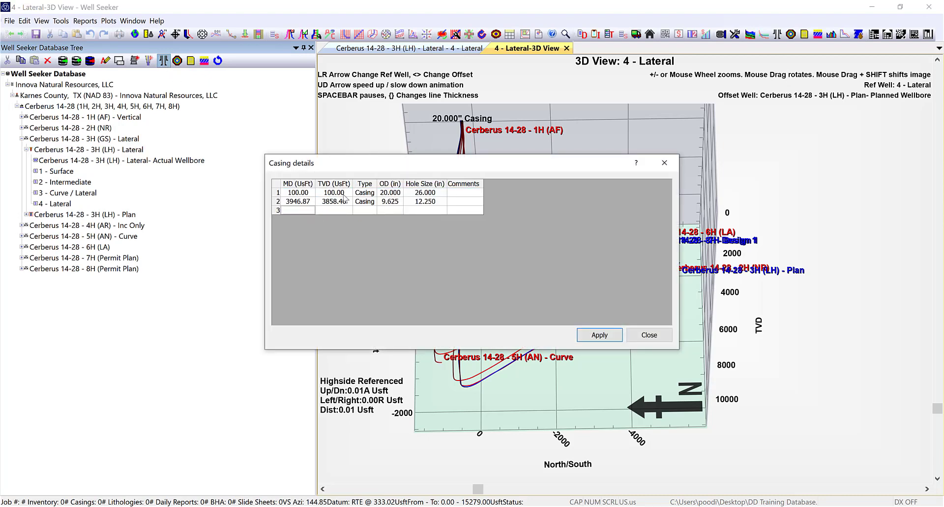
left_click(303, 202)
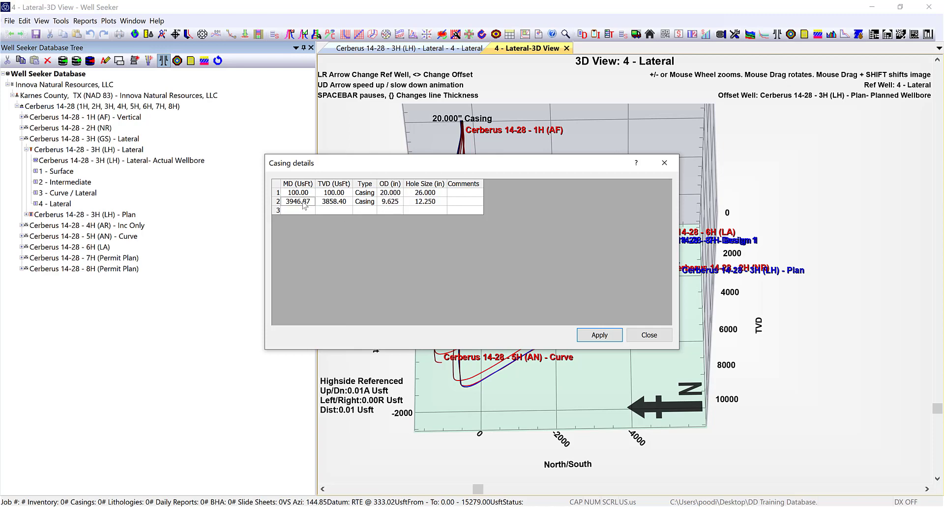
left_click(585, 336)
left_click(656, 336)
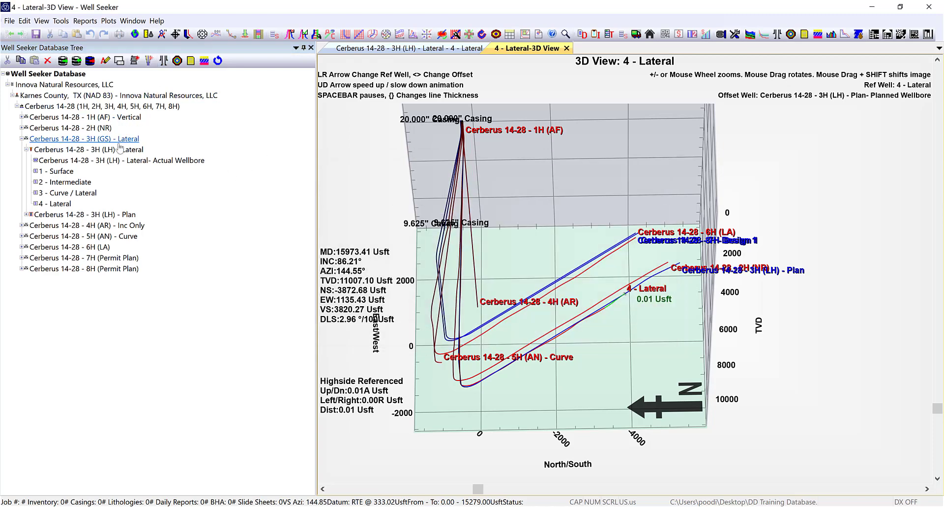
- Open the lithology table of the Cerberus 14-28 - 3H (LH) - Plan well and select its first TVDSS value
left_click(84, 214)
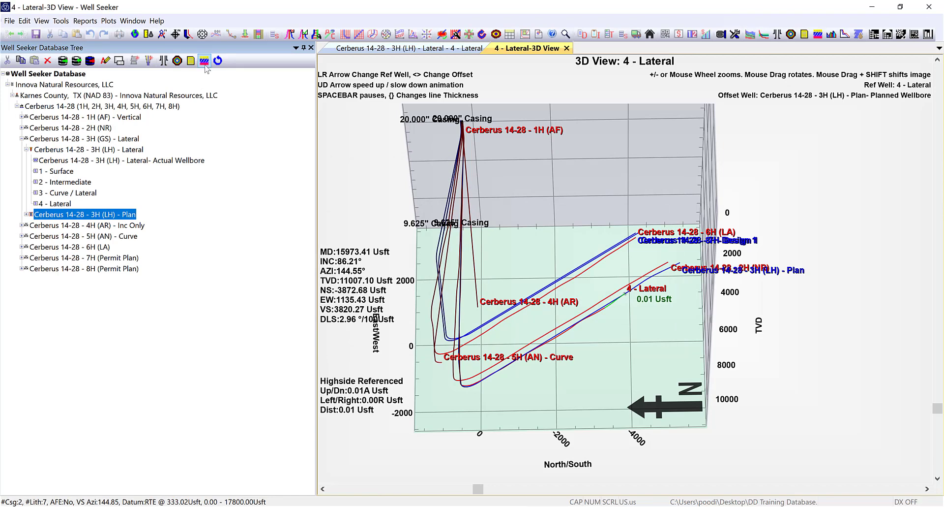
left_click(204, 60)
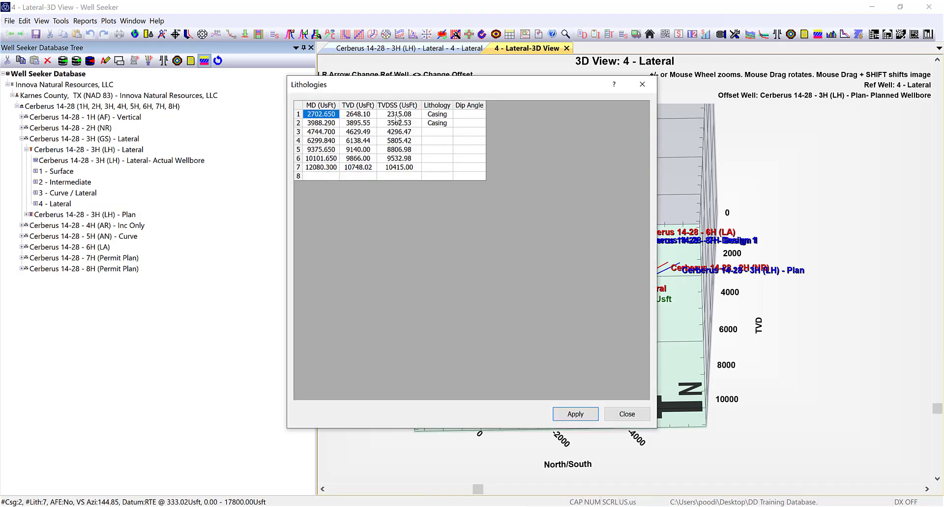
left_click_drag(397, 117, 443, 129)
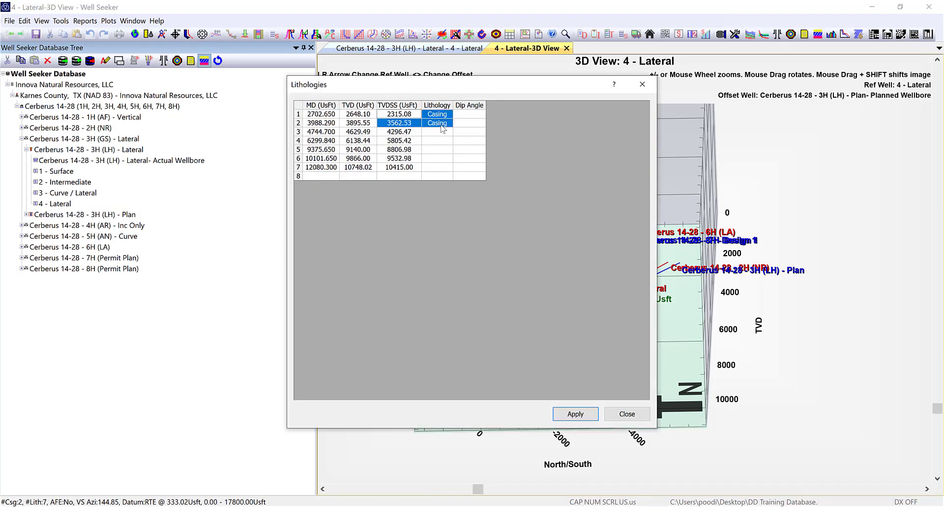
left_click(396, 117)
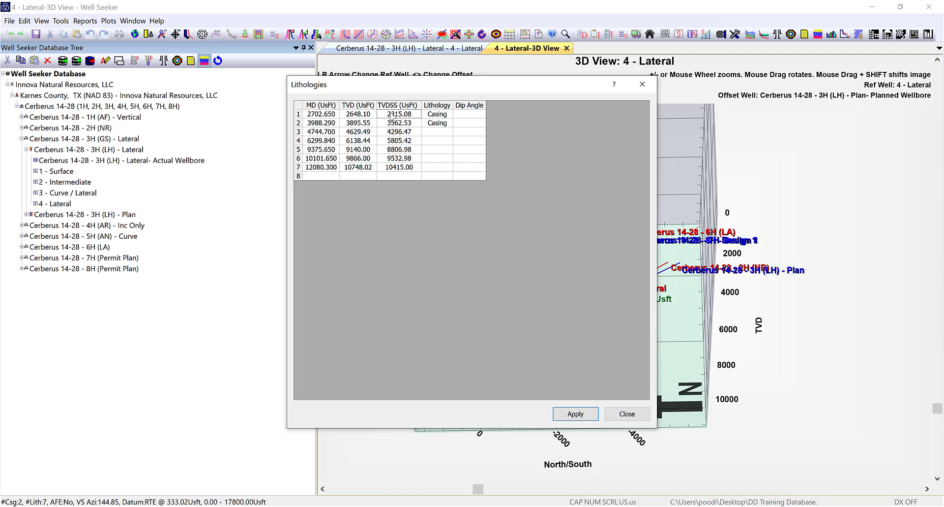
left_click(448, 123)
left_click_drag(449, 123, 442, 116)
key("Delete")
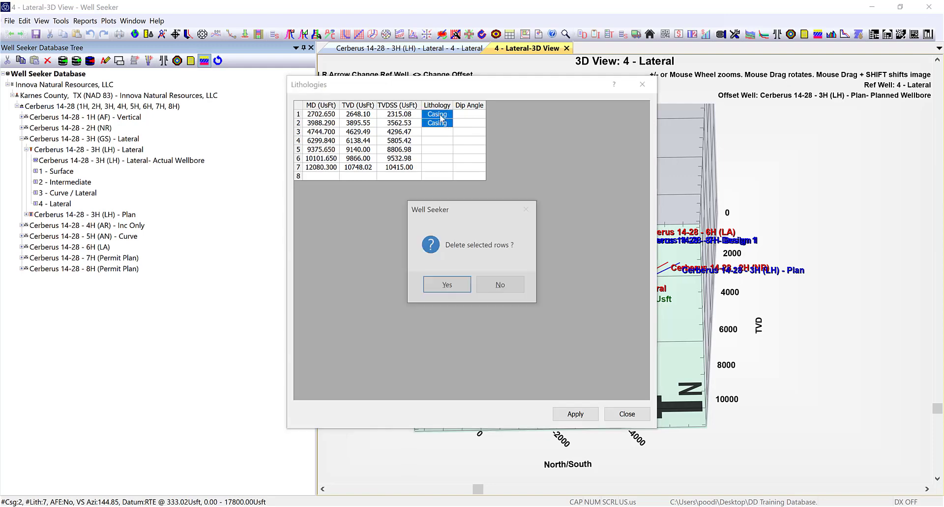
left_click(457, 285)
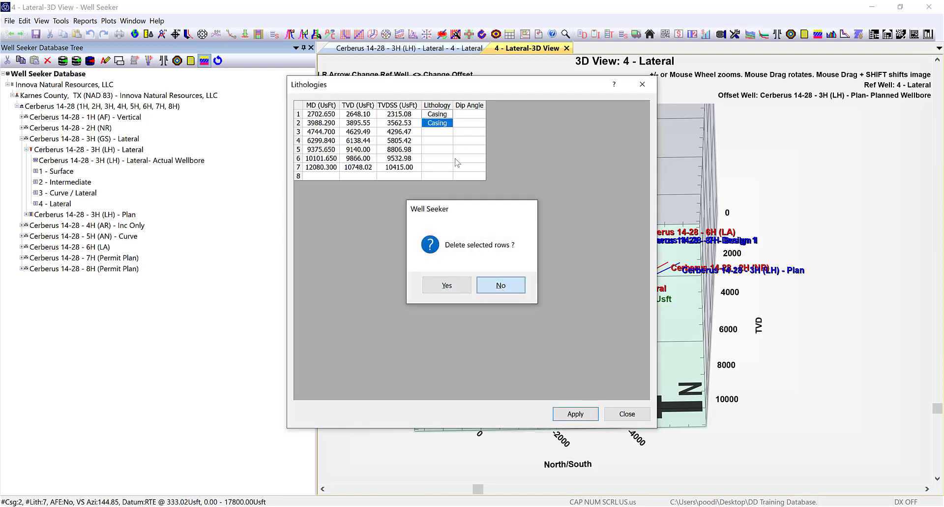
- Name the plan's seven lithologies 1, 2, 3, 4, 5, 6 and 7 in order of depth
type("1")
key("Down")
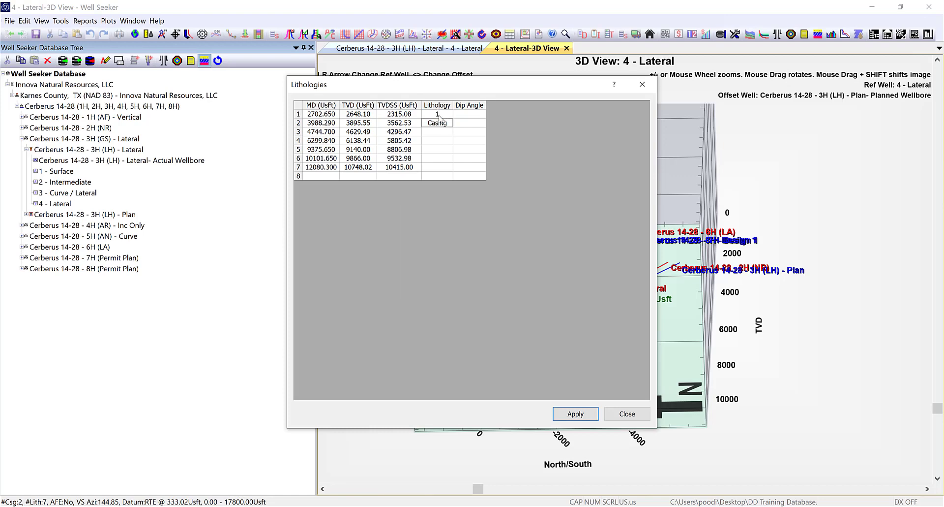
type("2")
key("Down")
type("34")
key("Down")
type("5")
key("Down")
type("6")
key("Down")
type("7")
key("Down")
- Copy the TVDSS and Lithology values of all seven rows, and apply the plan's lithology table
left_click_drag(409, 117, 438, 174)
key("ctrl+c")
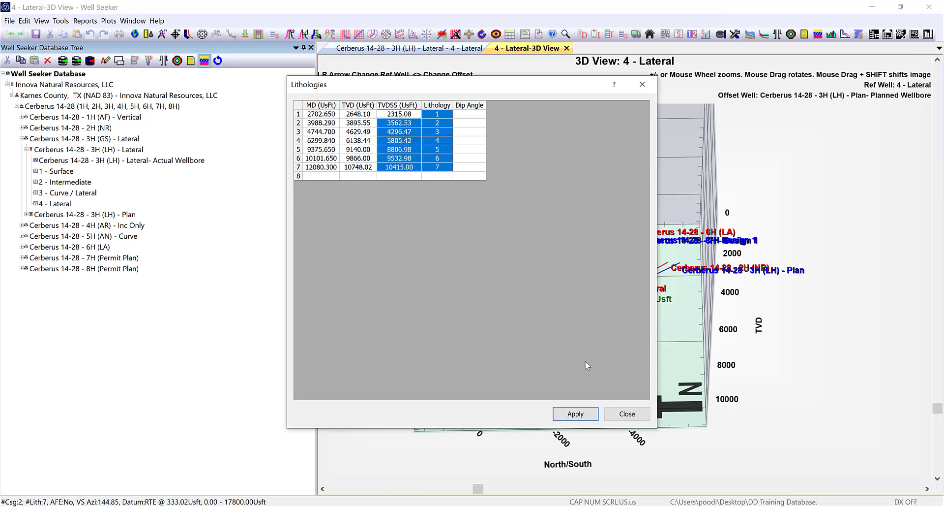
left_click(575, 414)
left_click(627, 413)
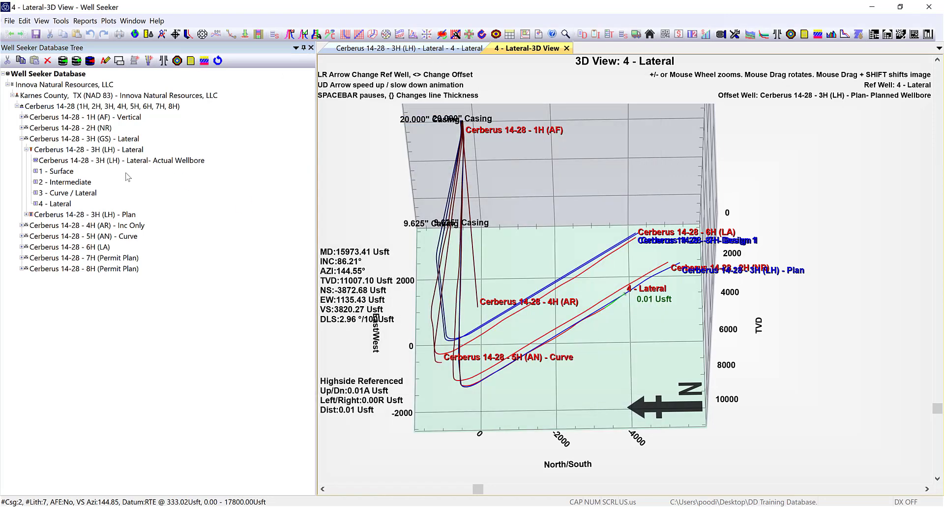
- Paste the copied TVDSS and lithology names into the Cerberus 14-28 - 3H (LH) - Lateral well's lithology table and apply it
left_click(93, 150)
left_click(166, 61)
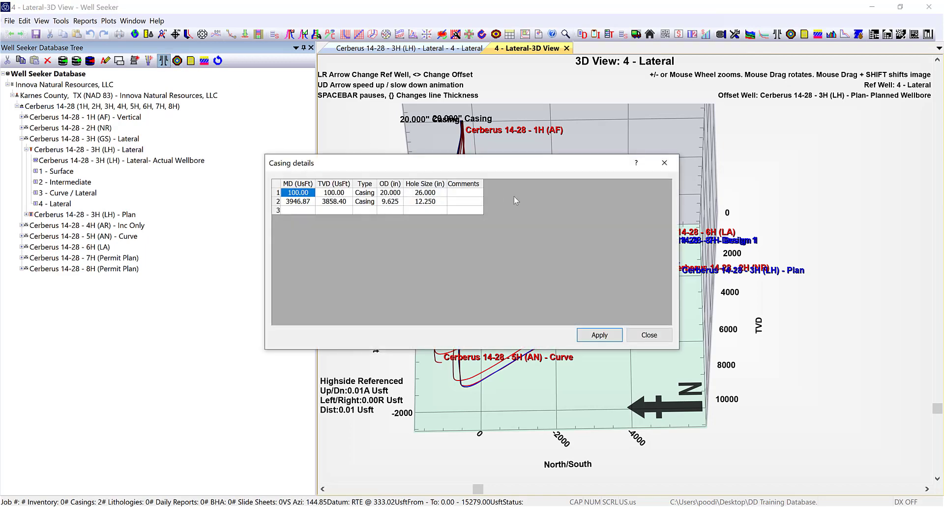
left_click(665, 162)
left_click(204, 61)
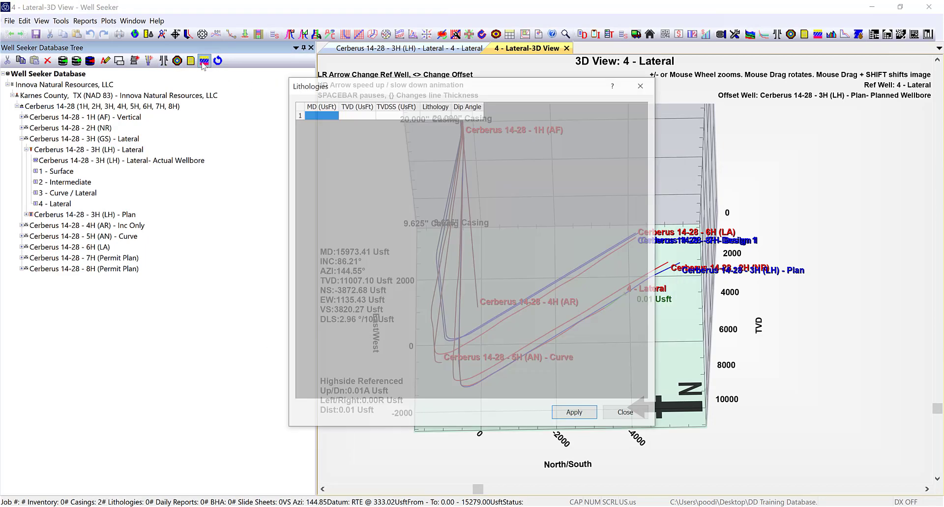
key("ctrl+v")
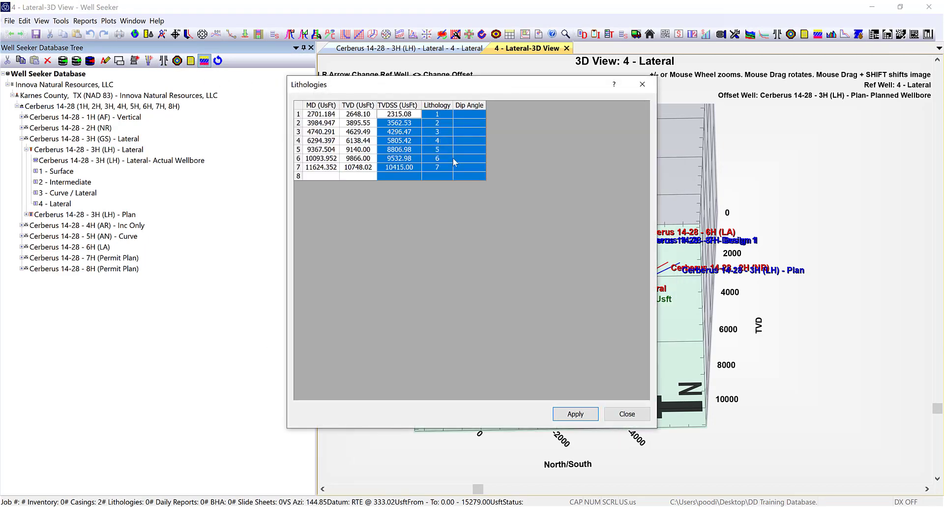
left_click(393, 177)
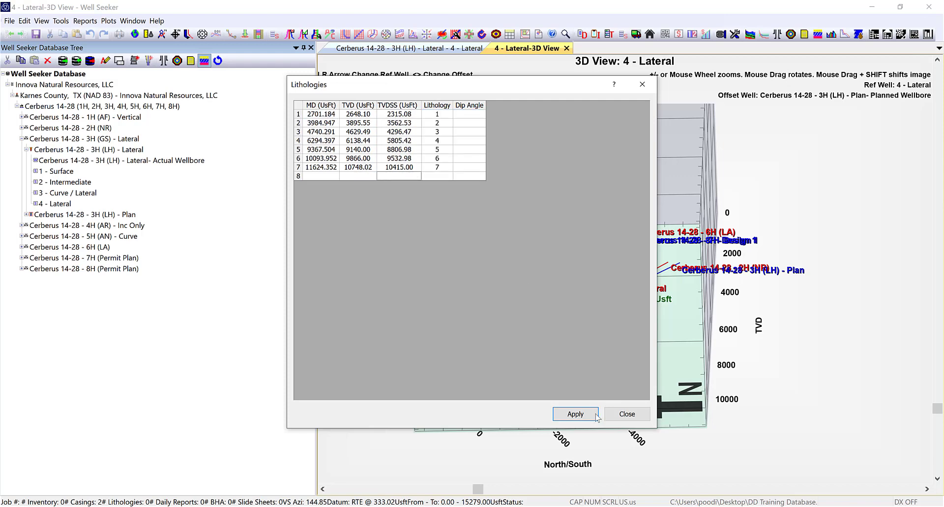
left_click(575, 413)
left_click(636, 414)
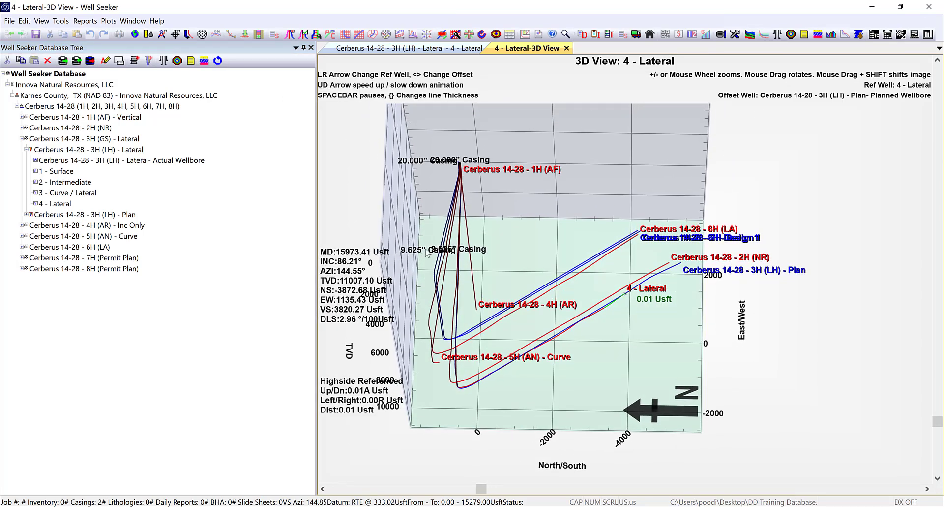
- Open the section view of the 4 - Lateral survey
scroll(433, 251, "up", 5)
left_click_drag(435, 256, 431, 257)
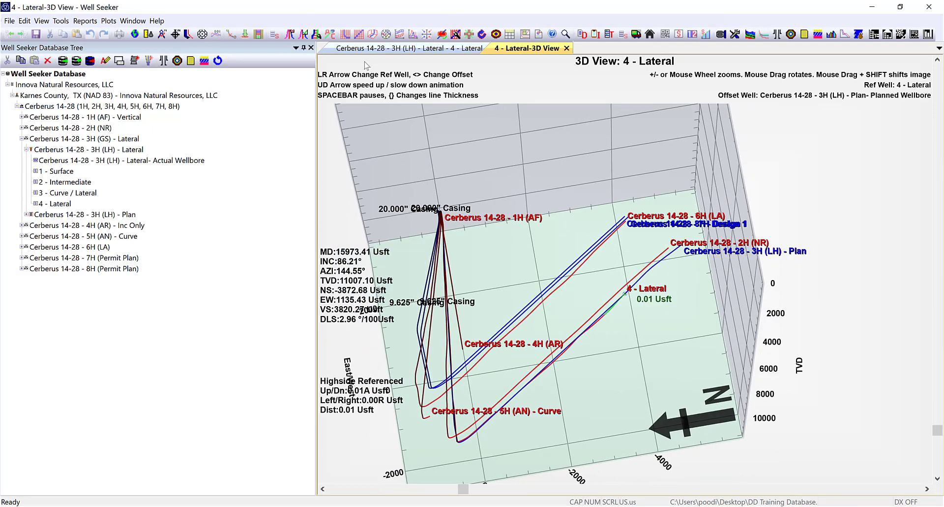
left_click(357, 48)
left_click(345, 34)
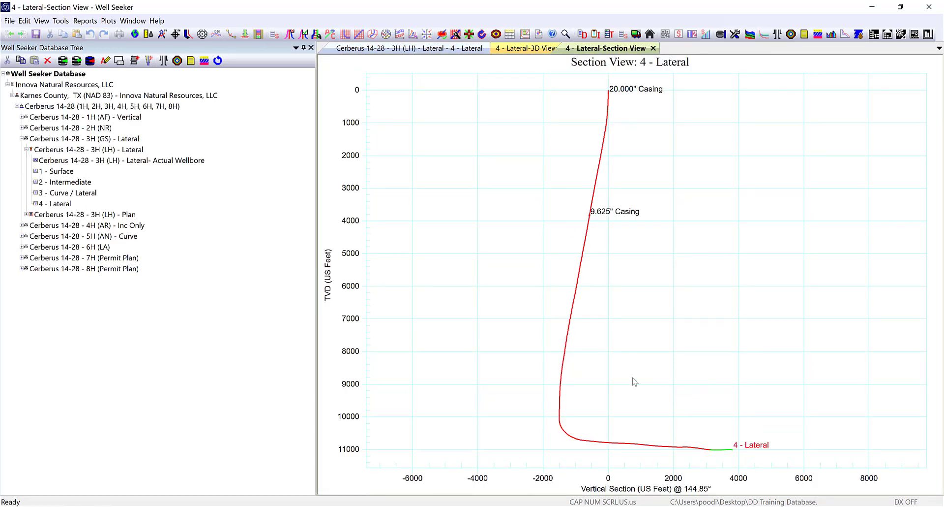
- Show lithology names, lithology TVDs and lithology lines on the section view, and close the view
double_click(477, 209)
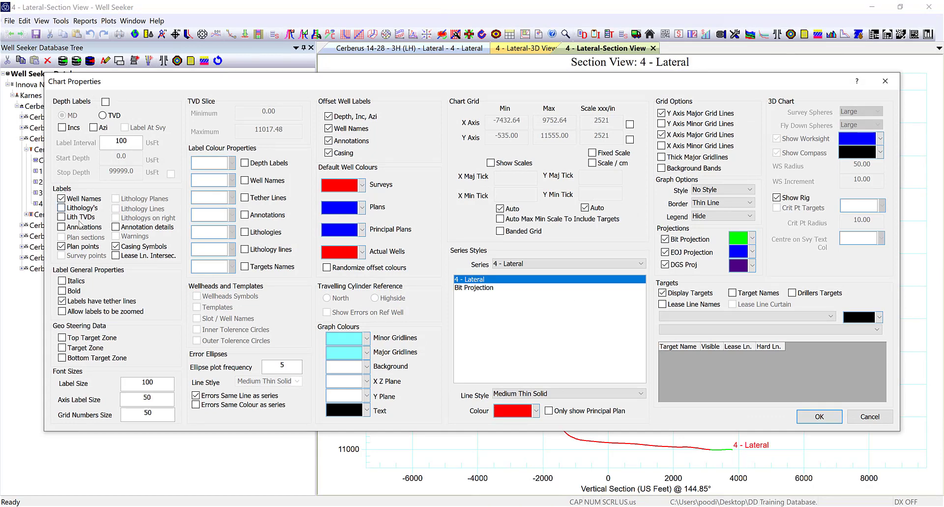
left_click(61, 207)
left_click(62, 217)
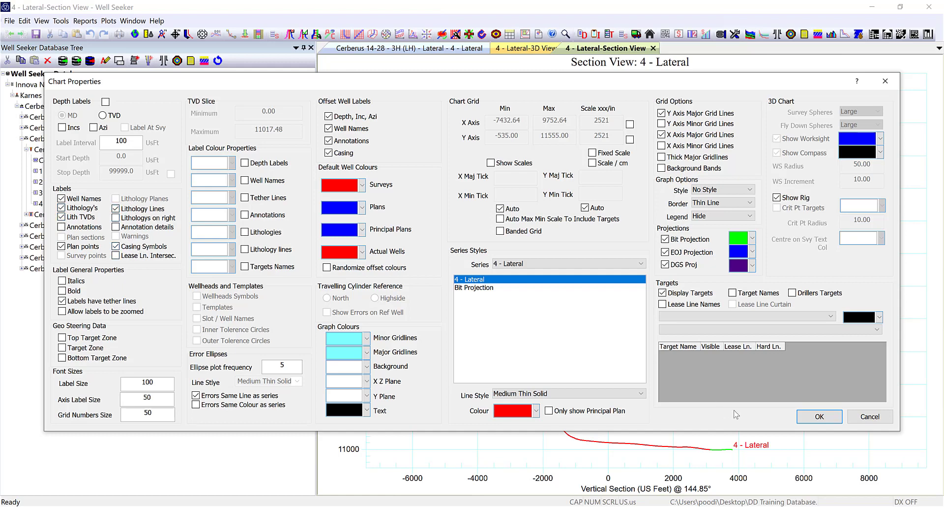
left_click(814, 417)
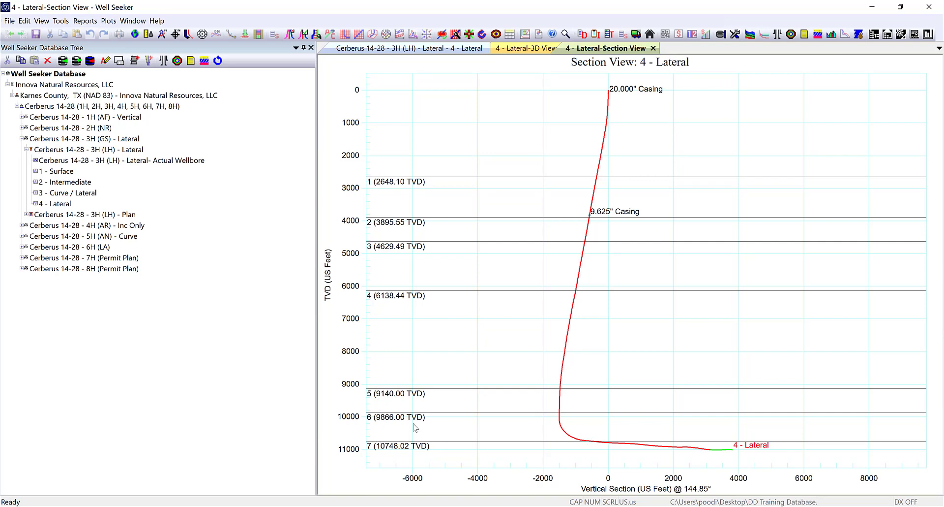
left_click(653, 48)
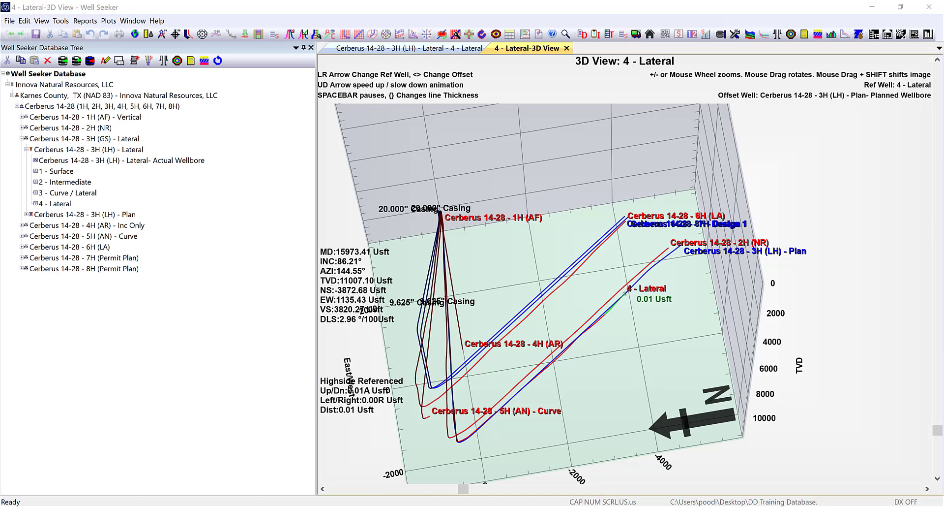
- Open the Geo-Steering Updates of the Cerberus 14-28 - 3H (LH) - Lateral well
left_click_drag(663, 367, 630, 327)
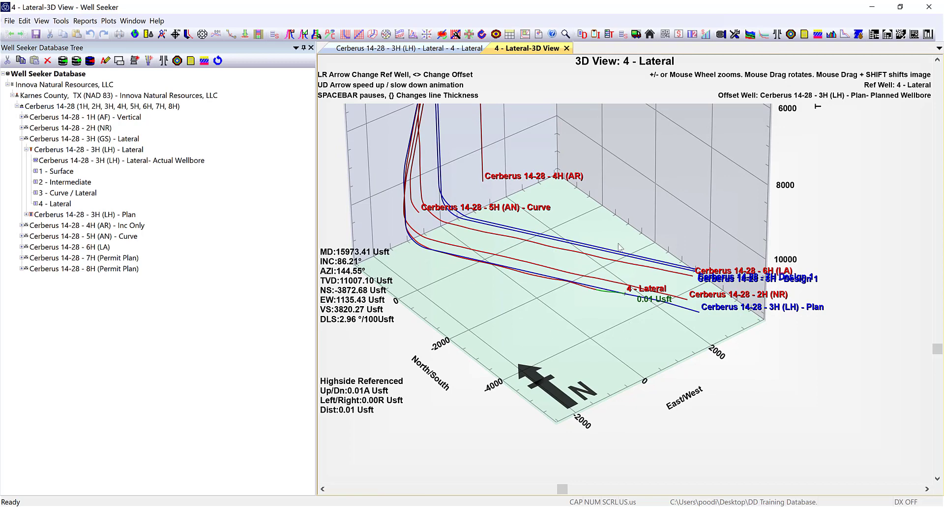
scroll(559, 303, "up", 5)
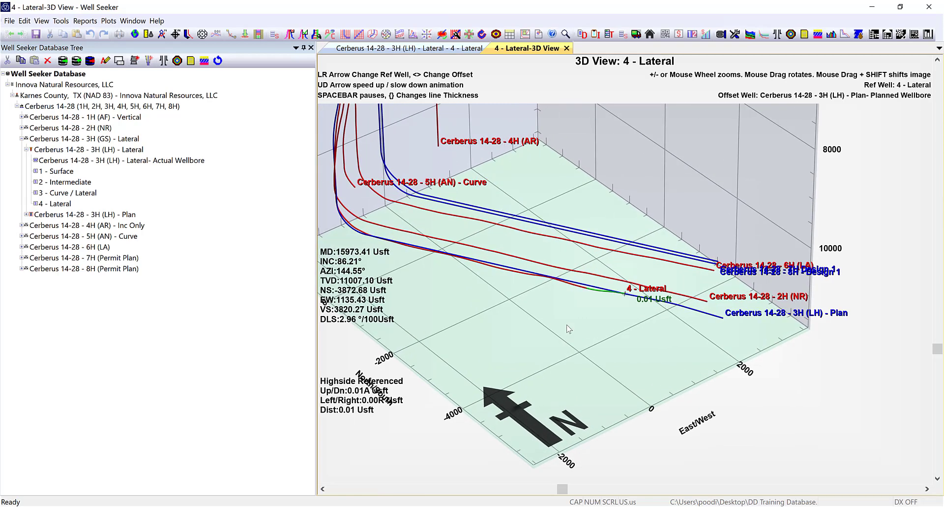
left_click_drag(544, 325, 559, 324)
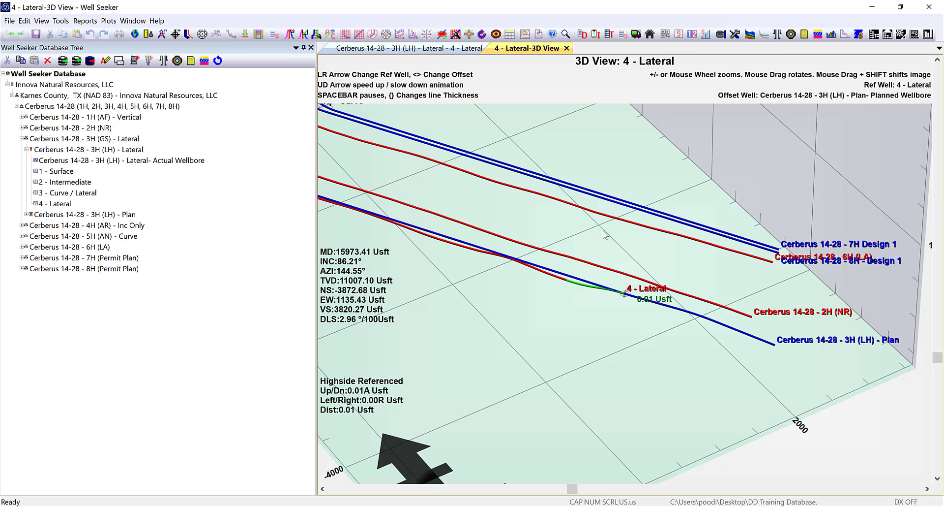
left_click(72, 151)
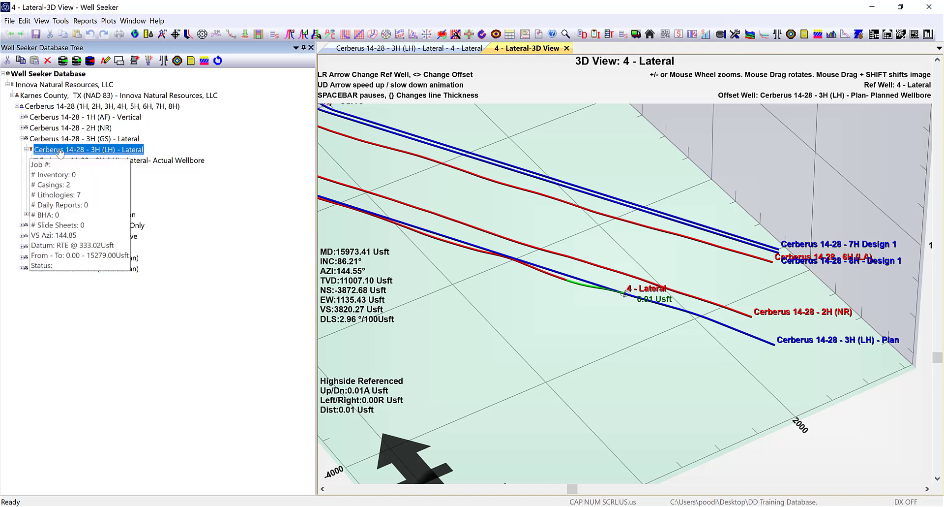
right_click(60, 152)
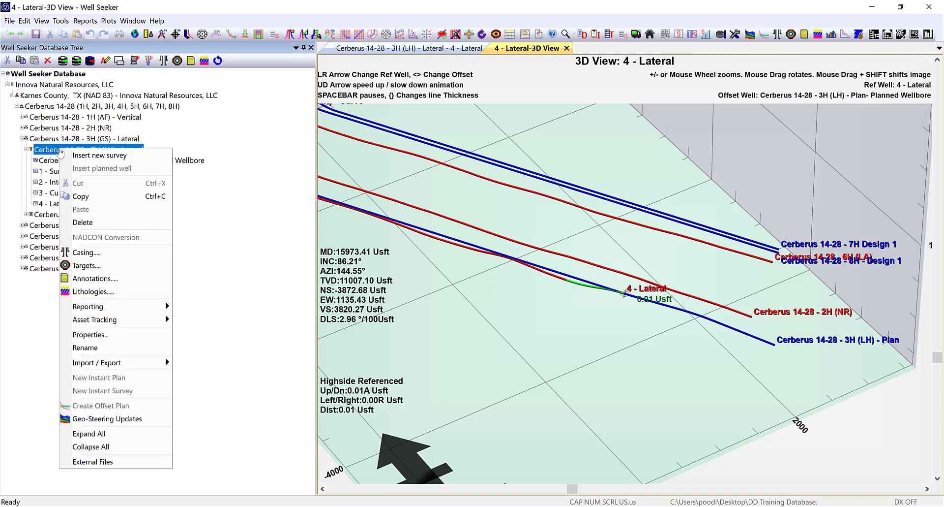
left_click(100, 420)
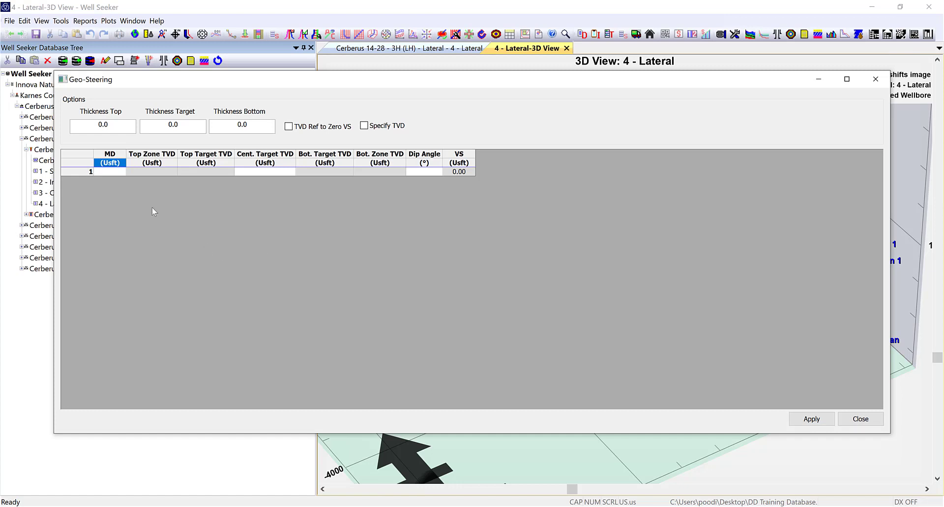
- Fill the MD column with 11308, 11890, 13000, 13900, 14650, 15200, 15850, 16200, 16900, 17400, 17590 and set the first Cent. Target TVD to 10713
left_click(109, 171)
type("11308.00 11890.00 13000.00 13900.00 14650.00 15200.00 15850.00 16200.00 16900.00 17400.00 17590.00")
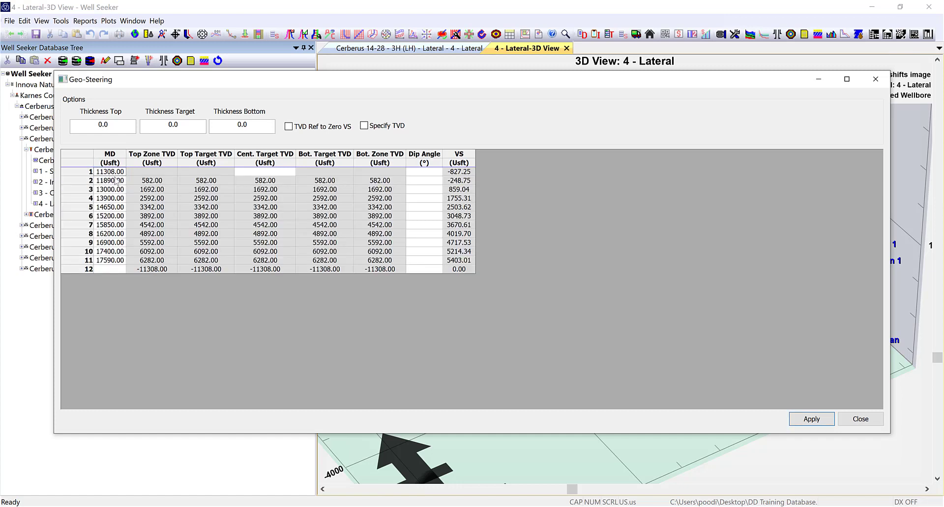
left_click(274, 171)
type("10713")
key("Tab")
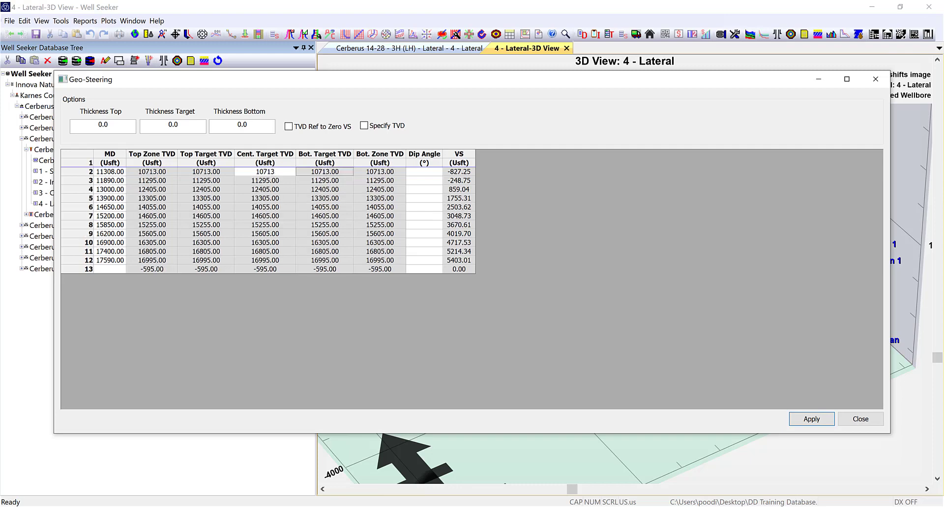
- Paste dip angles 83, 84, 87, 85, 89, 82, 87, 85, 87, 84, 87 down the rows and delete the empty last row
left_click(325, 172)
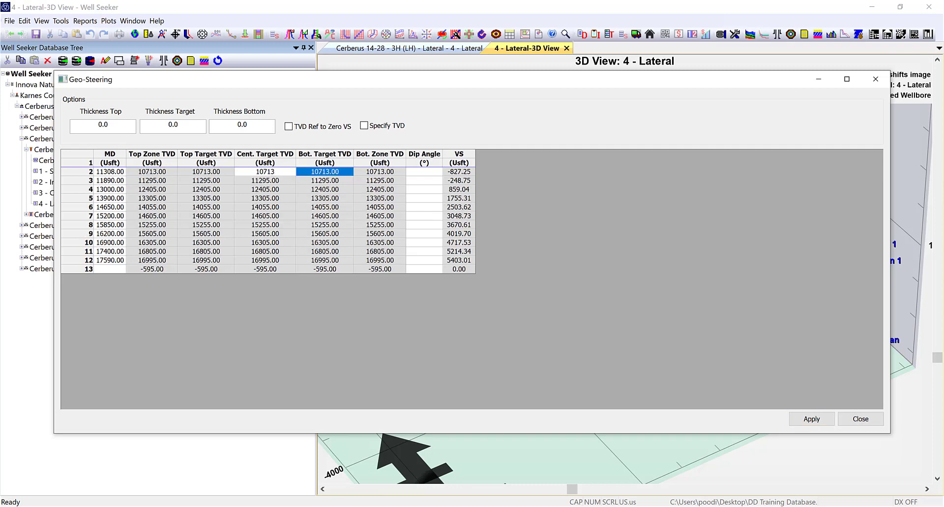
left_click(421, 171)
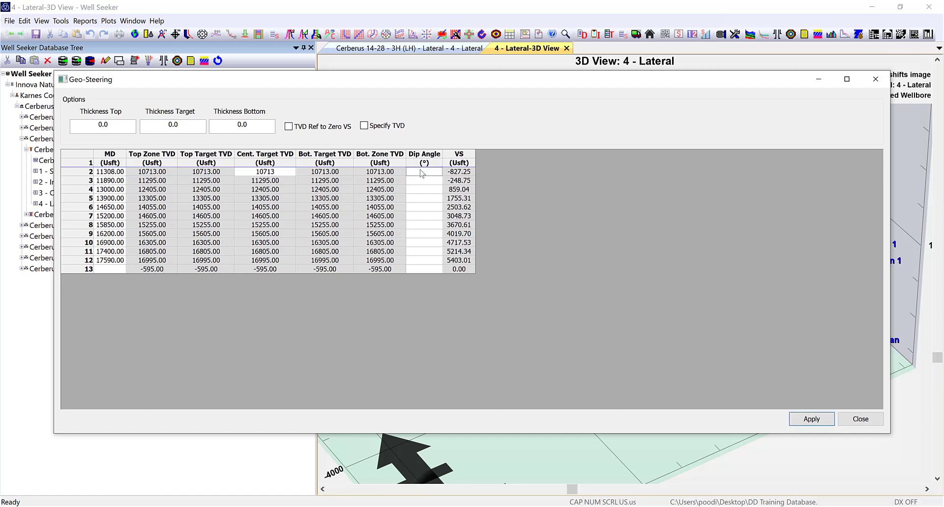
key("ctrl+v")
left_click(431, 269)
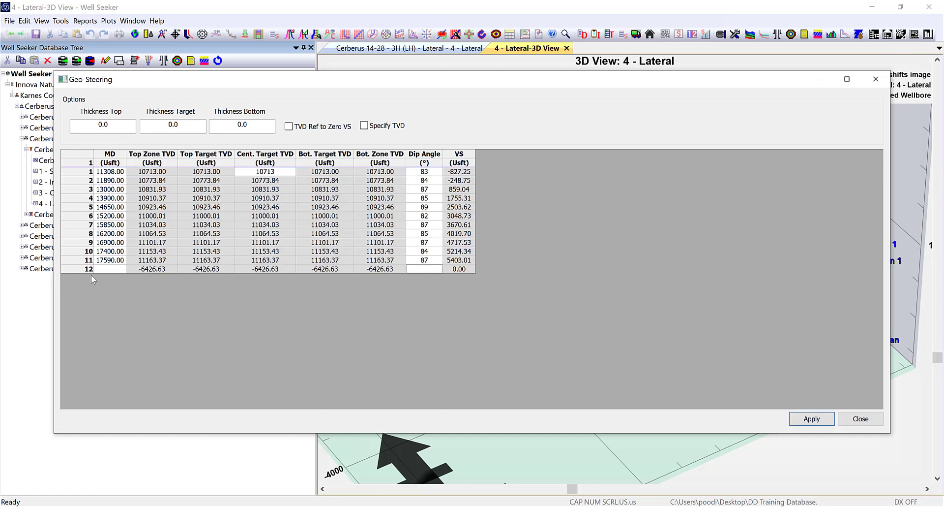
left_click(70, 269)
key("Delete")
key("Return")
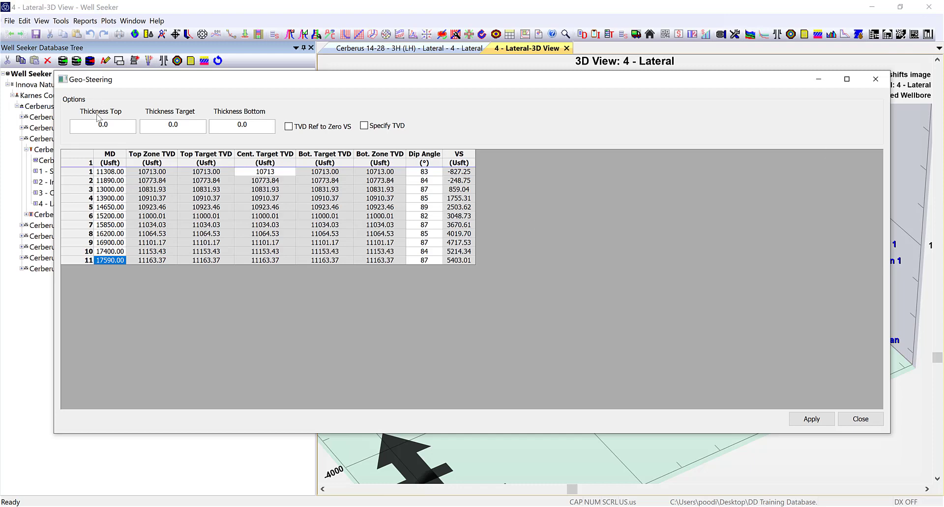
- Set the geo-steering thicknesses to 10 for top, 20 for target and 25 for bottom, apply them and close the geo-steering window
left_click(118, 124)
left_click(186, 126)
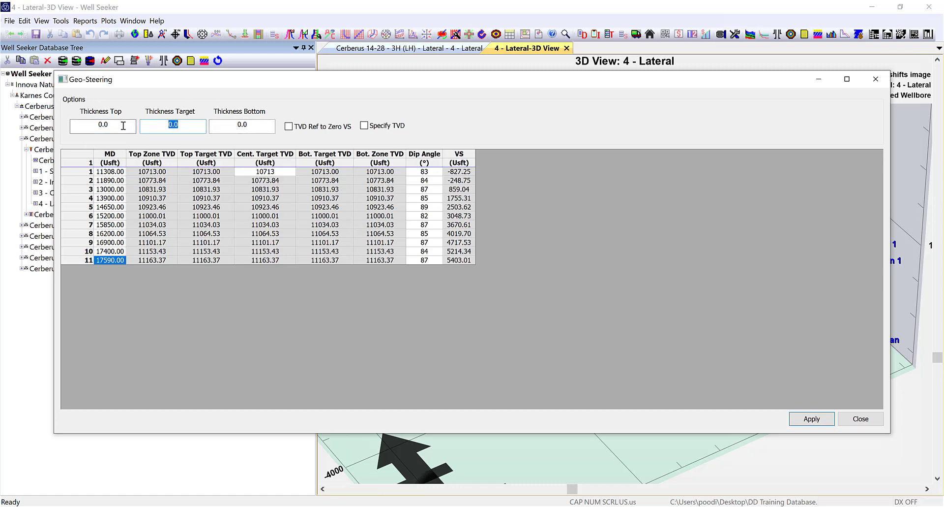
type("20")
left_click(116, 128)
type("10")
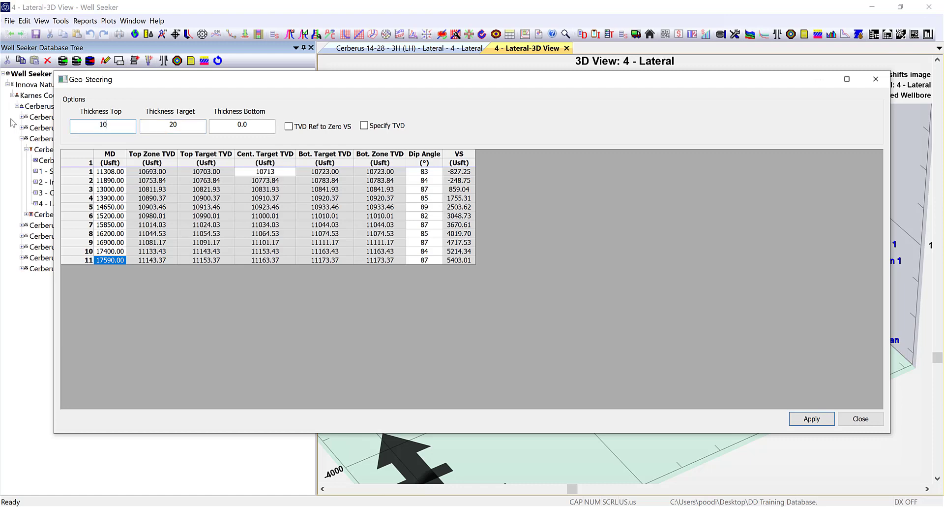
left_click(240, 127)
type("25")
left_click(811, 418)
left_click(859, 420)
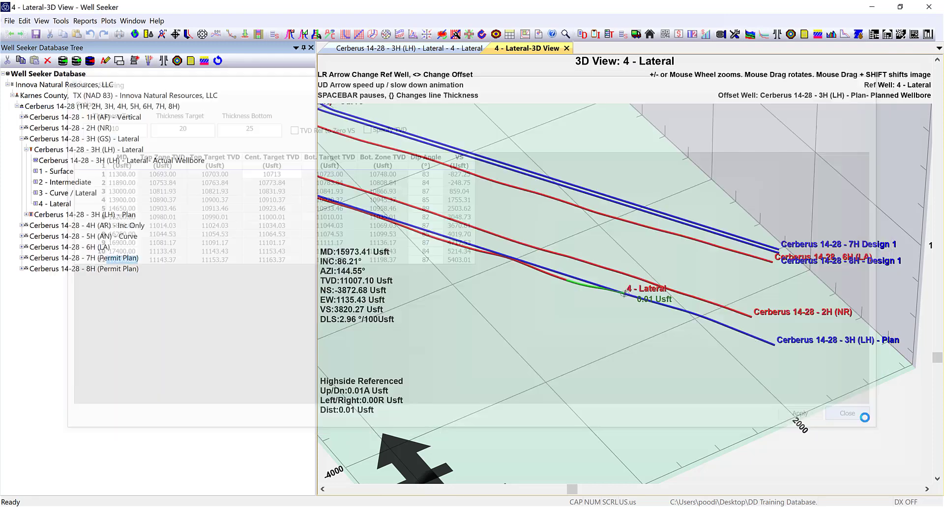
- Show the top target zone, target zone and bottom target zone in the 3D view of 4 - Lateral
double_click(555, 314)
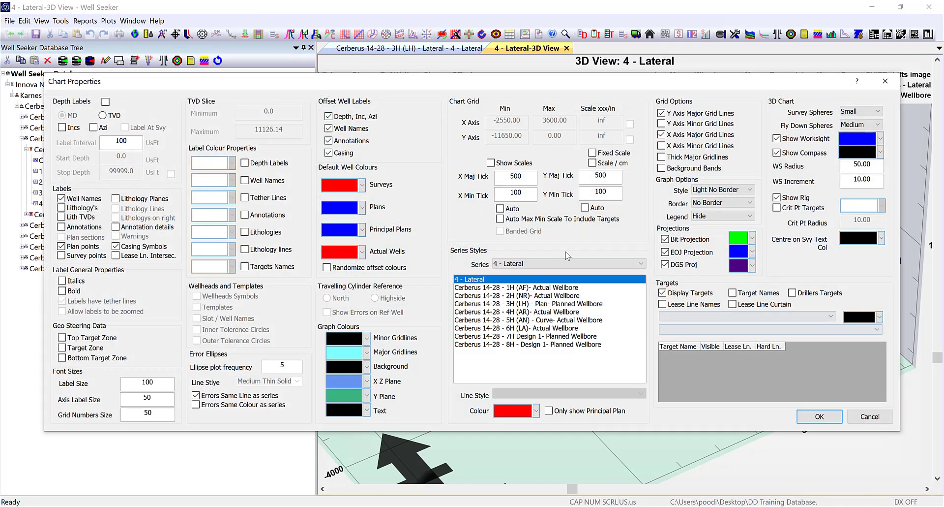
left_click(62, 338)
left_click(62, 348)
left_click(62, 357)
left_click(819, 416)
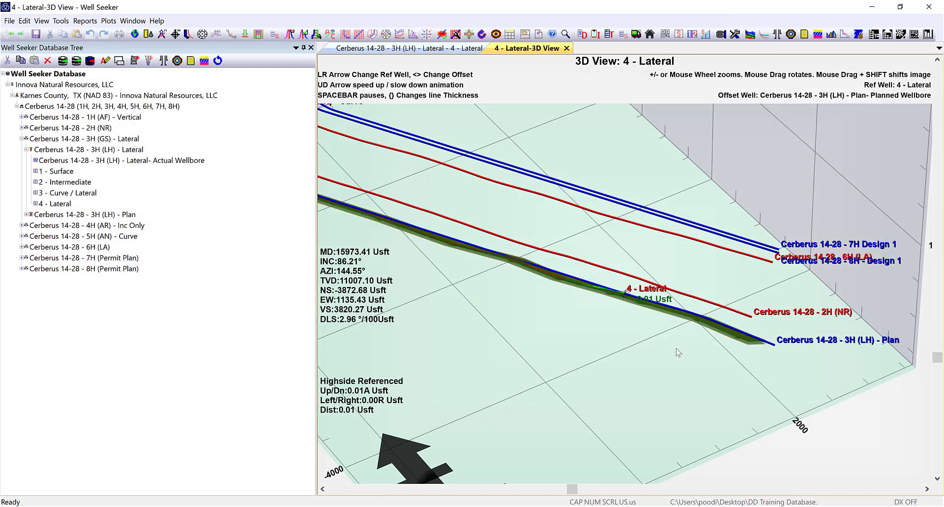
- Examine the wellbore's path through the geo-steering zones in the 3D view by flying back along the lateral
left_click_drag(678, 347, 638, 321)
scroll(637, 321, "up", 10)
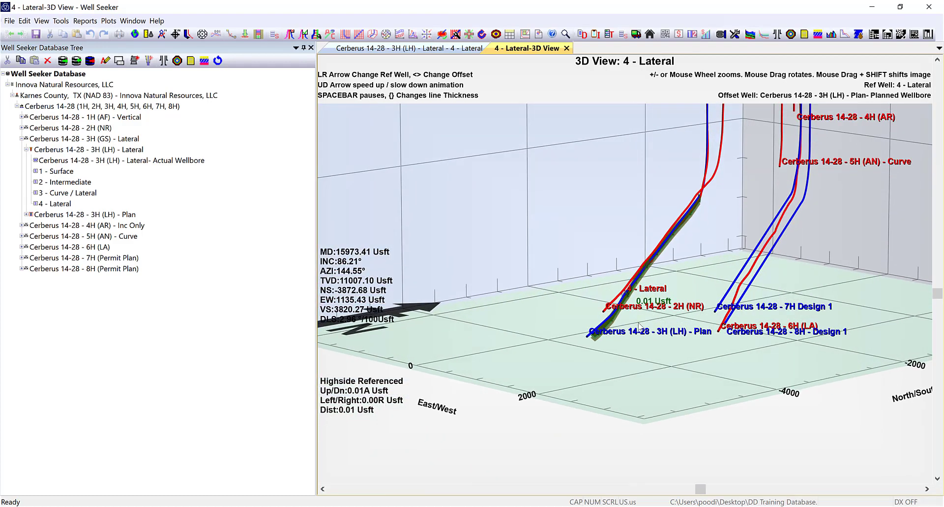
left_click_drag(632, 392, 701, 352)
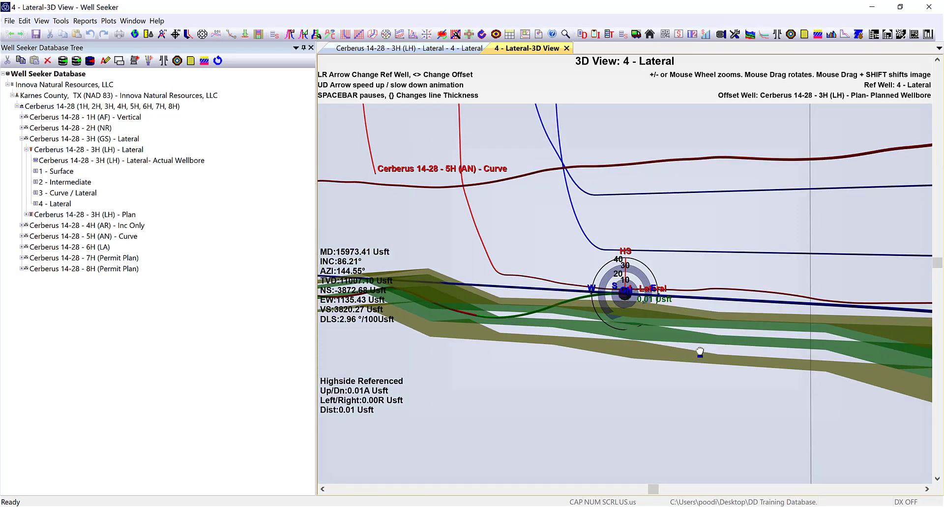
key("Down")
key("Down")
key("Down")
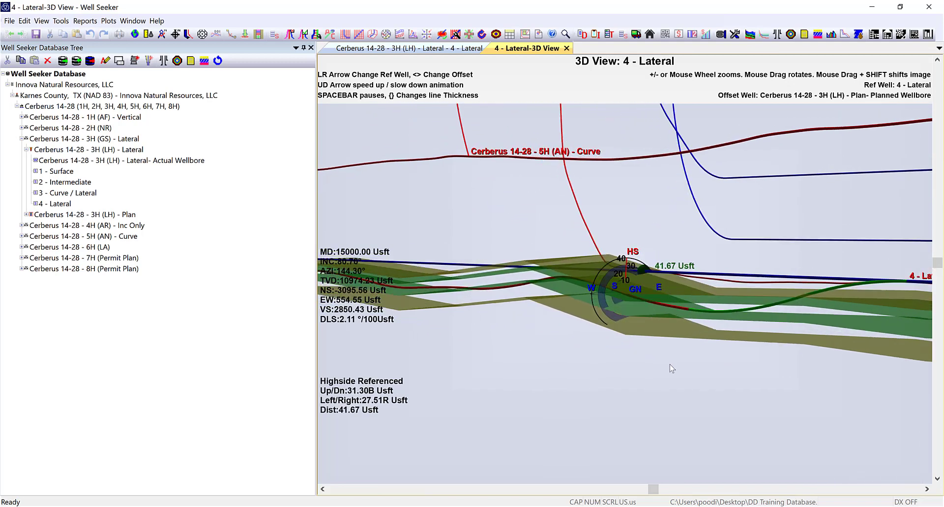
- Open the section view of 4 - Lateral and show the top target, target and bottom target zones on it
left_click(345, 36)
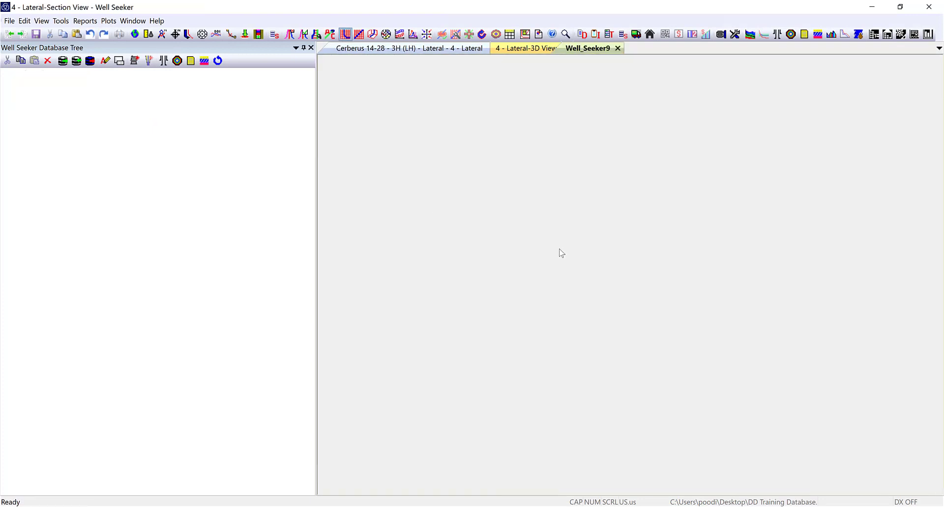
double_click(562, 354)
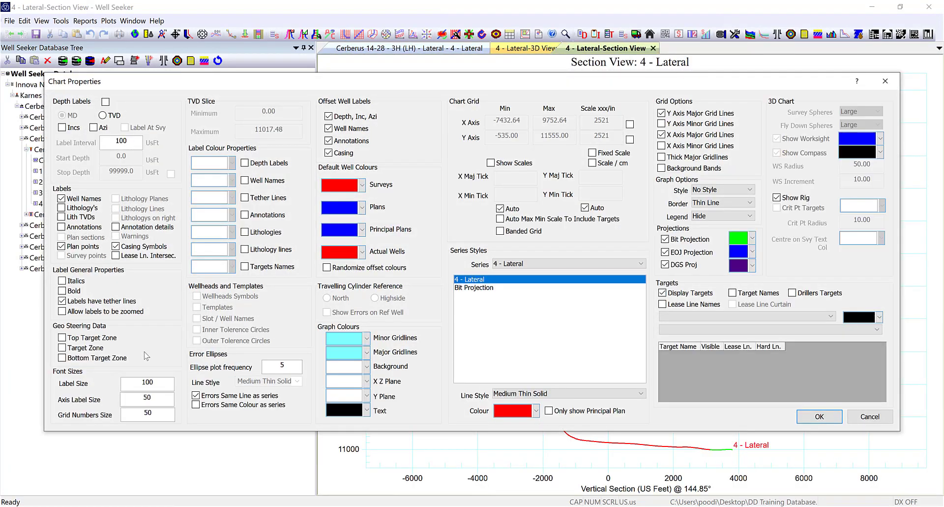
left_click(78, 347)
left_click(78, 358)
key("Return")
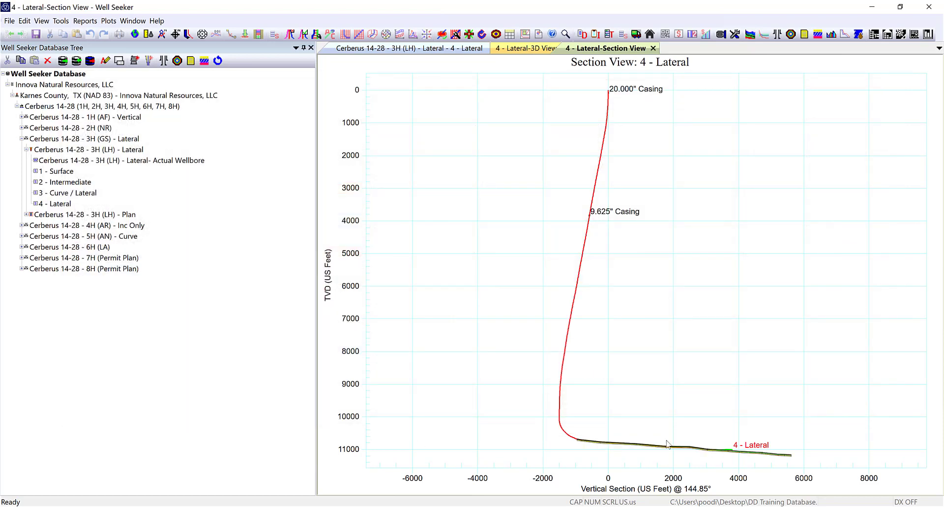
- Examine the lateral against the geo-steering zones along the section view, and close the section and 3D views
scroll(646, 438, "up", 2)
scroll(645, 435, "up", 4)
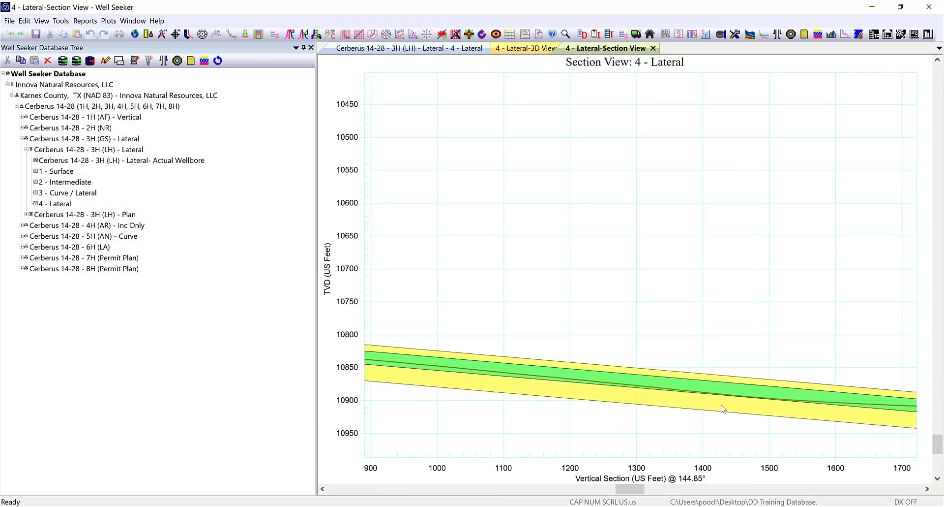
left_click_drag(708, 411, 440, 379)
left_click_drag(868, 382, 519, 370)
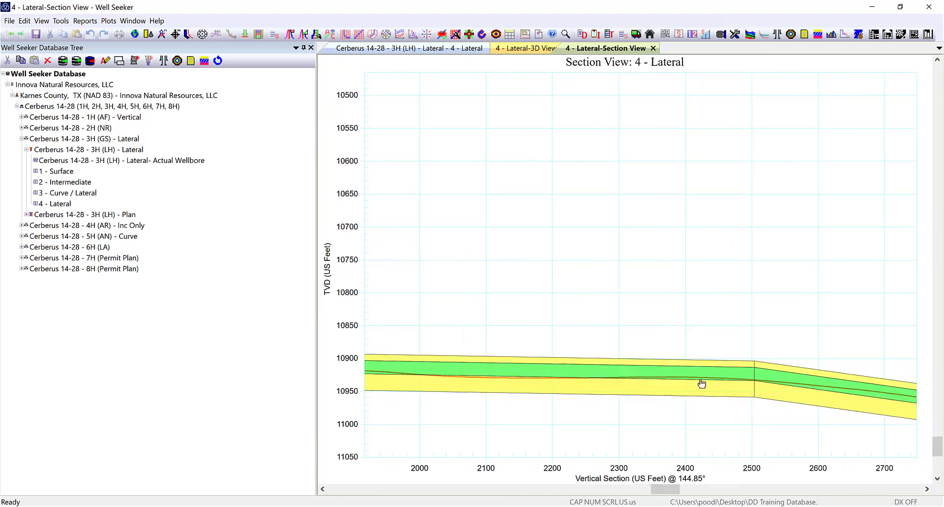
left_click_drag(790, 390, 669, 398)
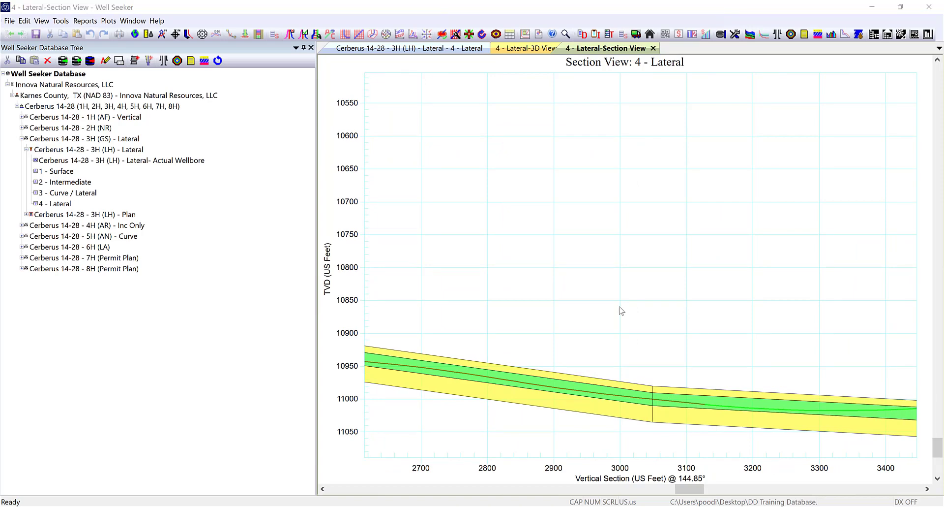
left_click(653, 48)
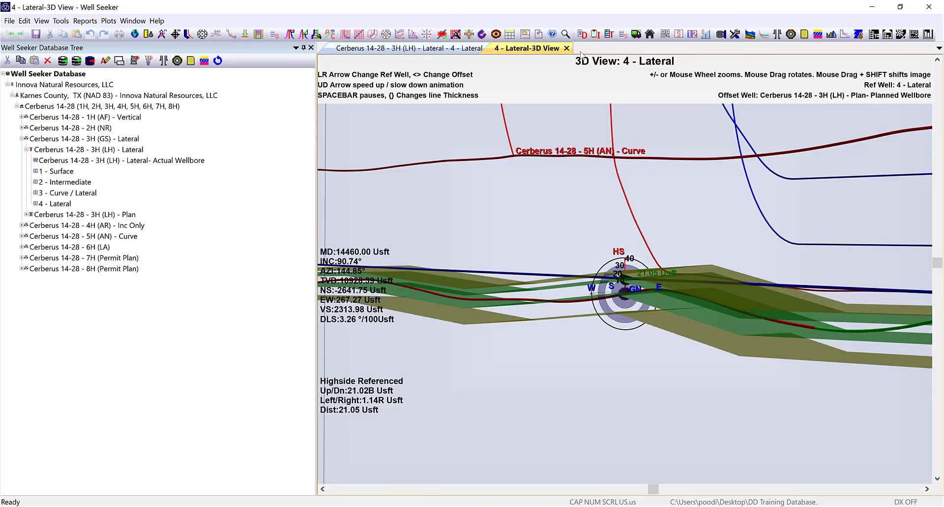
left_click(568, 48)
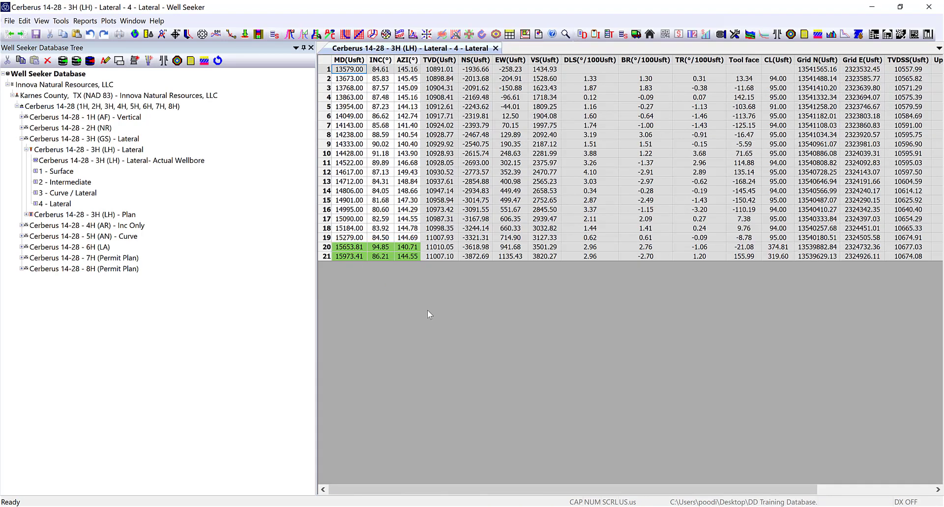
- Remove the projections from the 4 - Lateral survey with the Project Ahead tool and close the tool
left_click(61, 21)
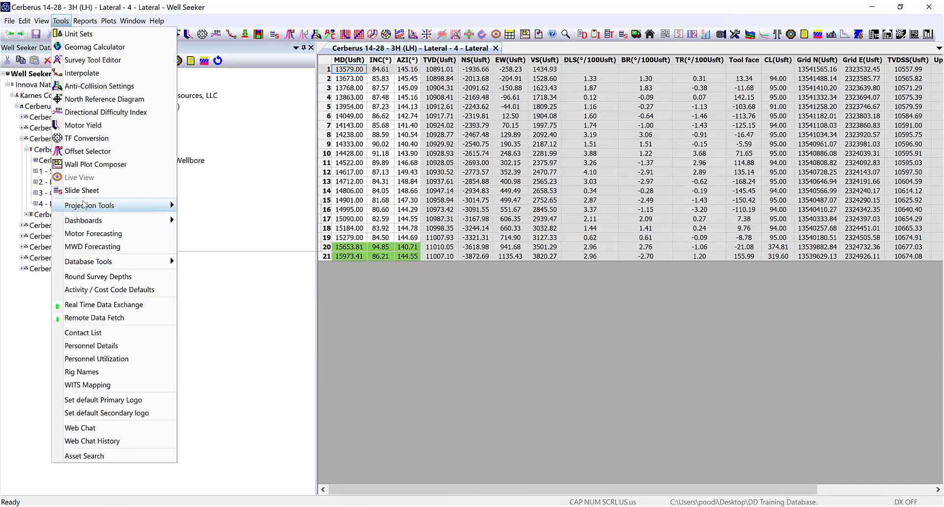
mouse_move(123, 205)
left_click(211, 218)
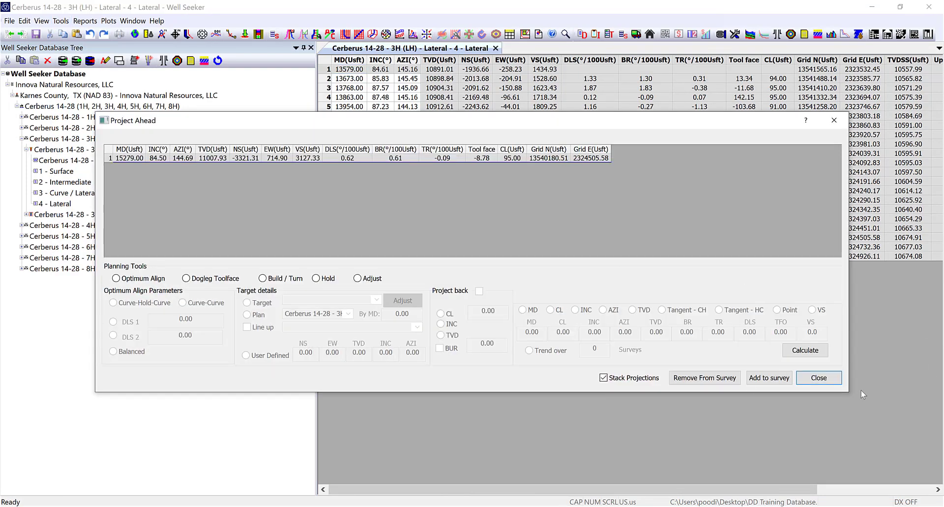
left_click(706, 379)
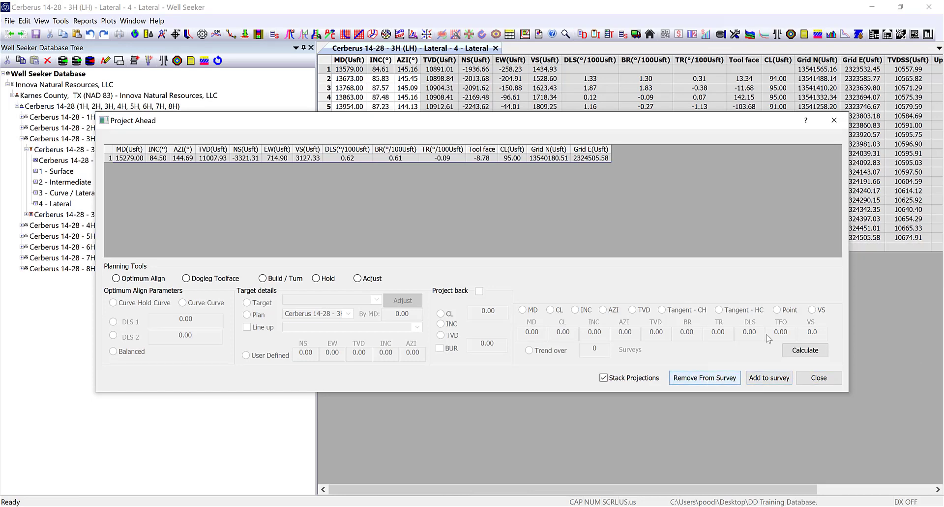
left_click(814, 378)
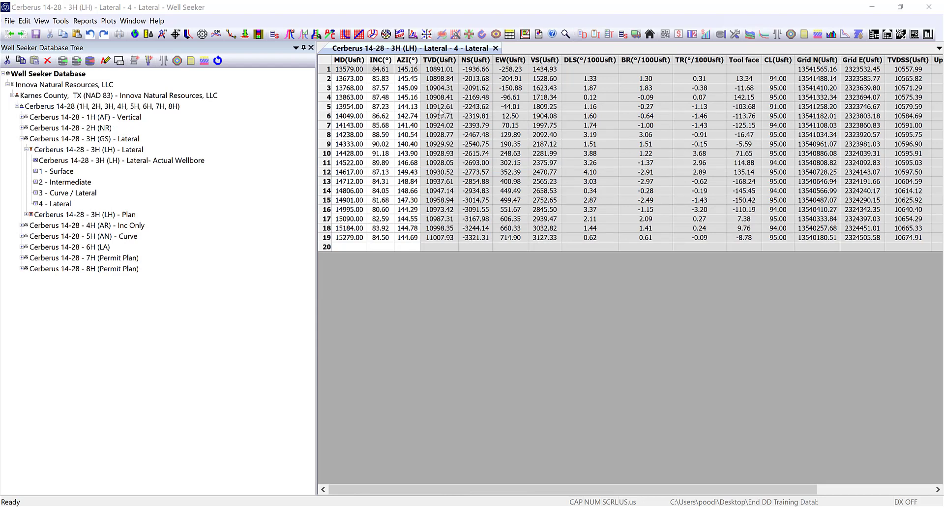
- Open the 3D view of 4 - Lateral with the offset wells displayed and check its chart properties
left_click(373, 34)
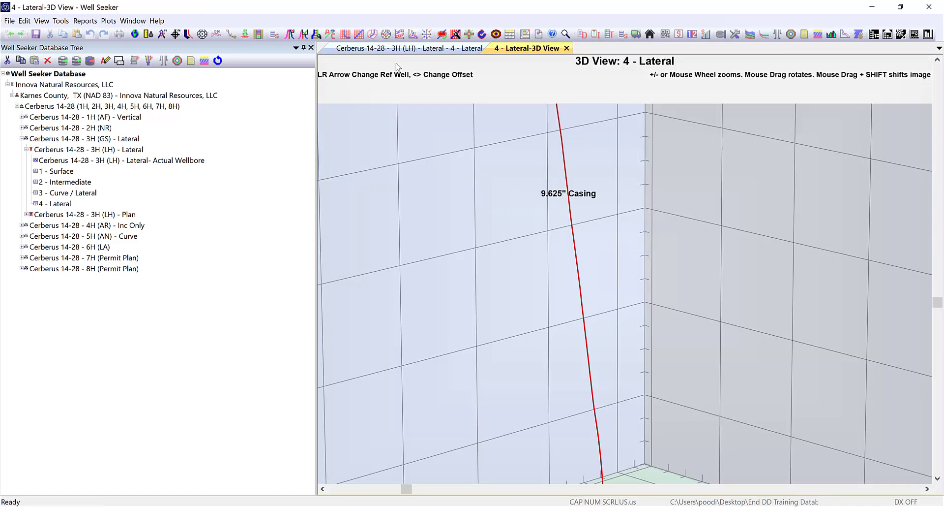
left_click(304, 34)
left_click_drag(692, 221, 656, 271)
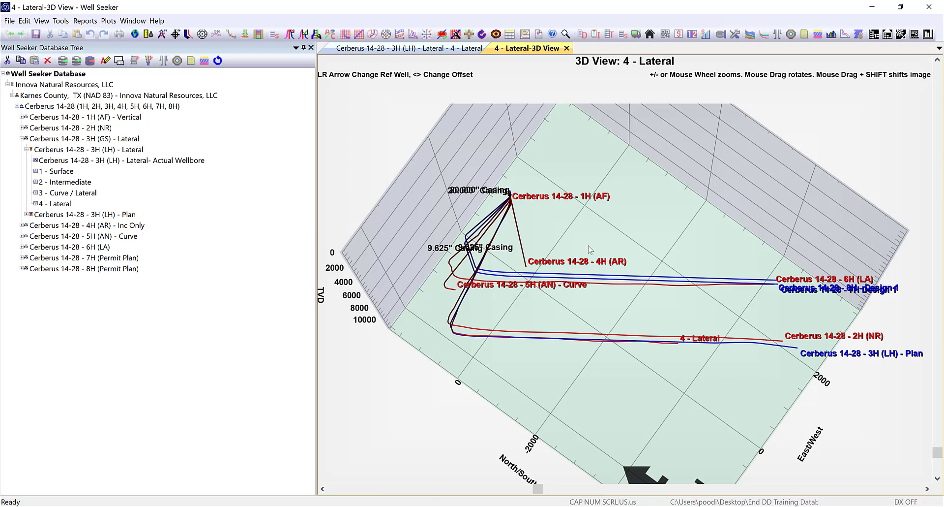
left_click(457, 34)
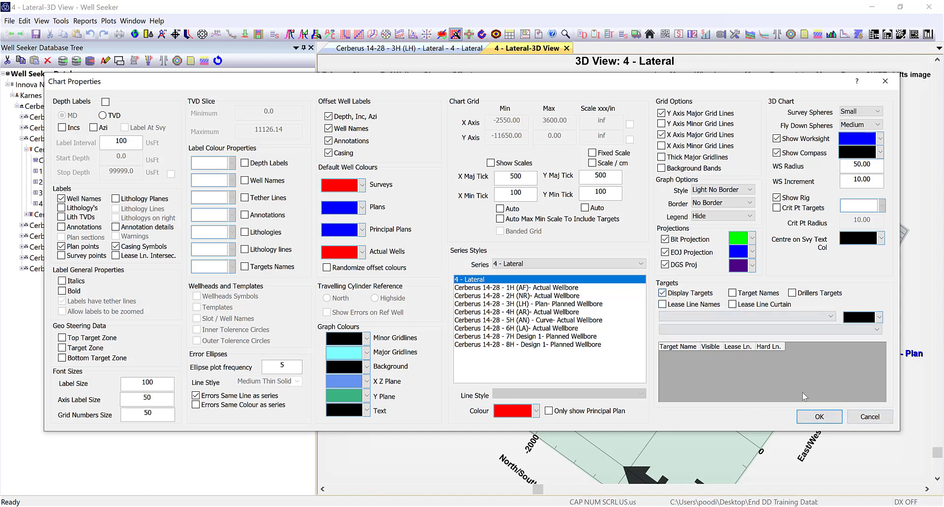
left_click(834, 418)
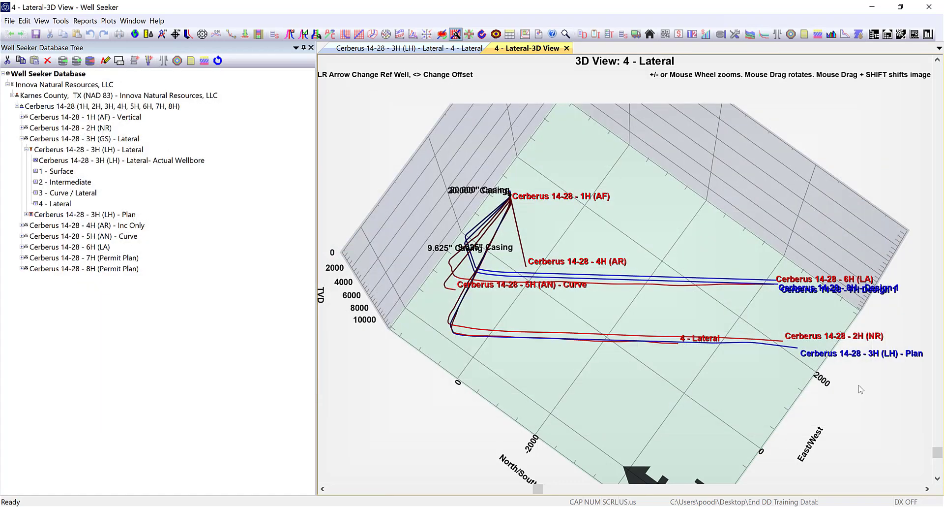
left_click_drag(611, 389, 604, 387)
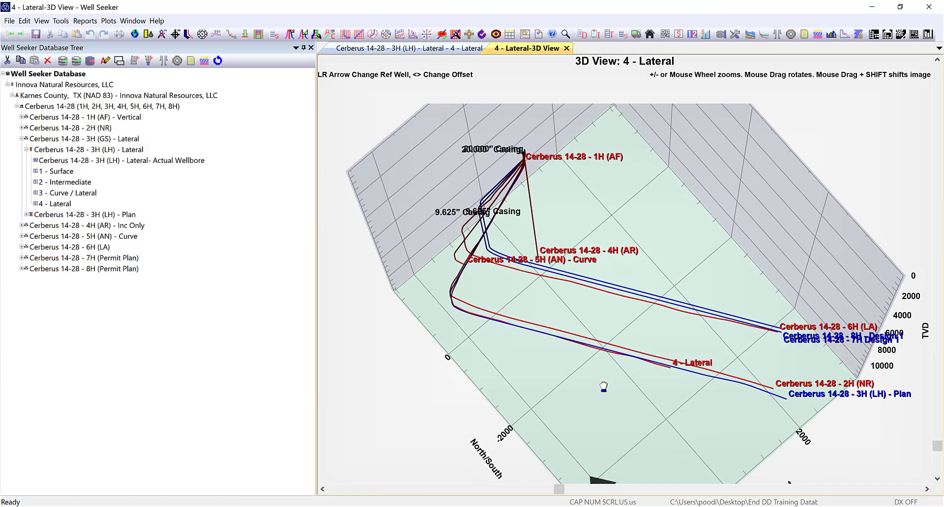
- Open the targets of the Cerberus 14-28 - 3H (LH) - Plan and review its lease lines before returning to the target list
left_click(54, 215)
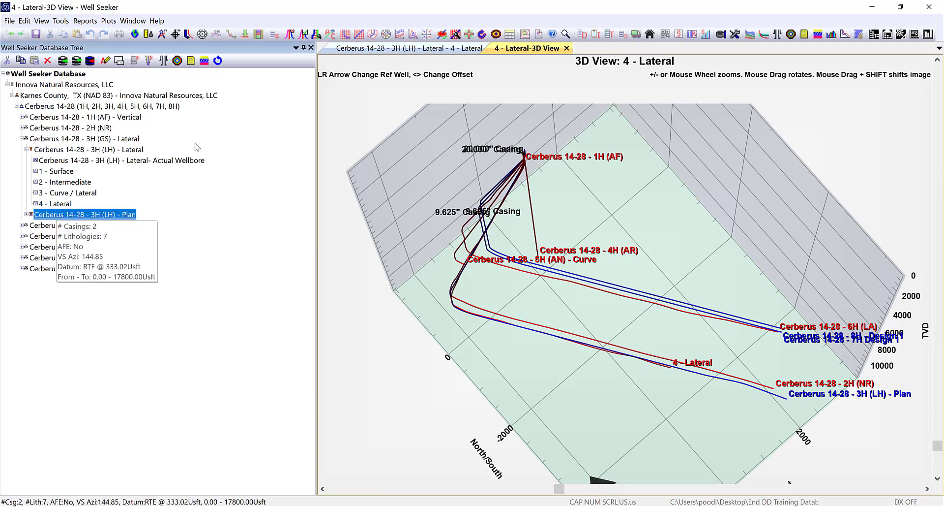
left_click(177, 61)
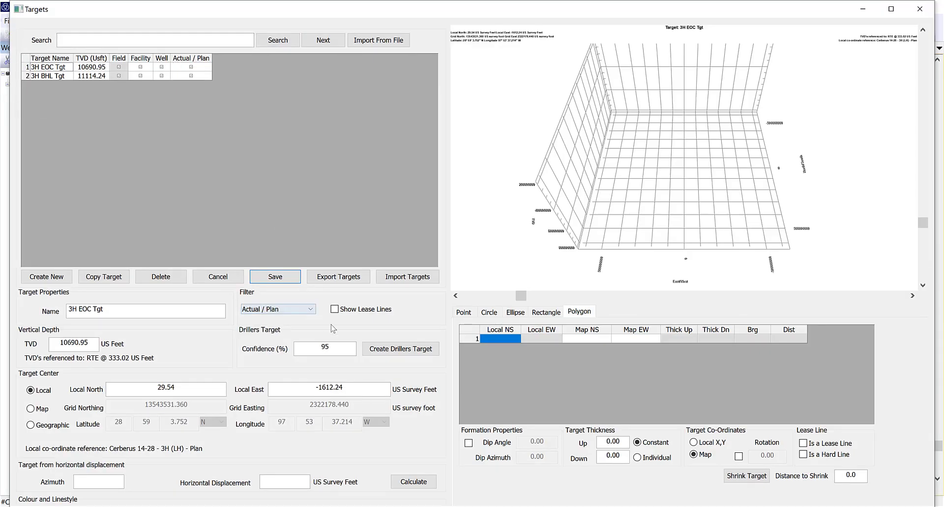
left_click(335, 309)
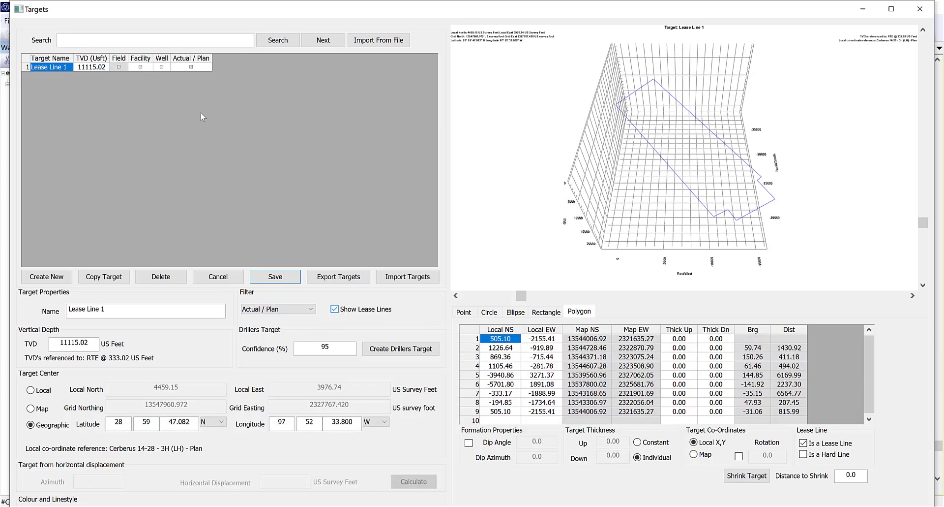
left_click(335, 309)
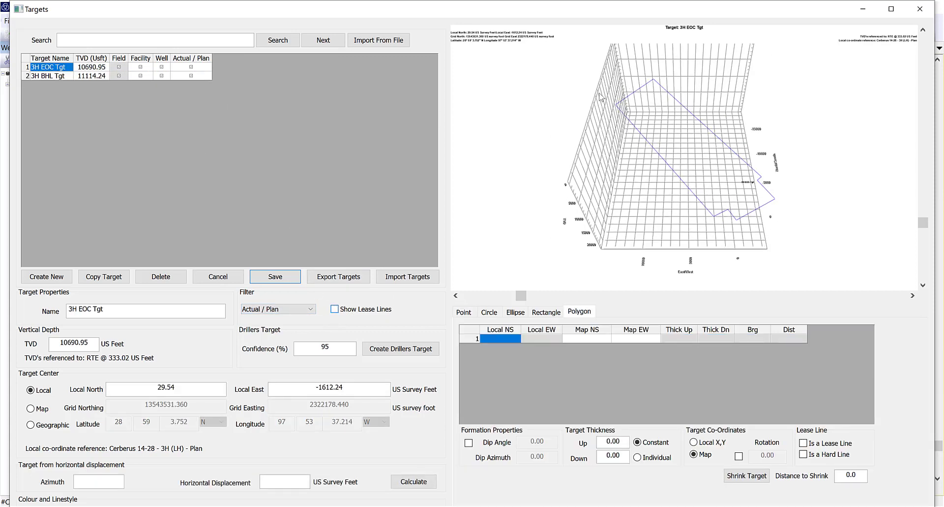
- Close the plan's targets and open the target list of the Cerberus 14-28 - 3H (LH) - Lateral wellbore
left_click(917, 9)
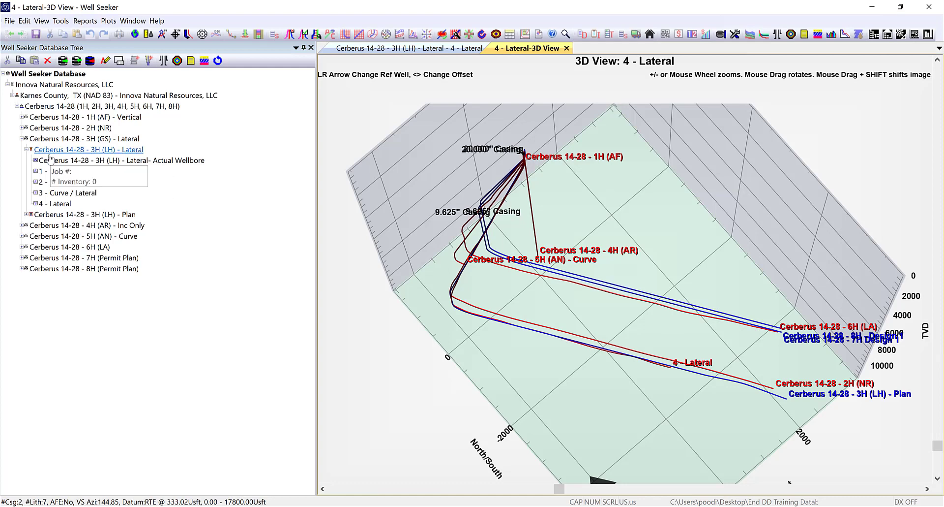
left_click(45, 152)
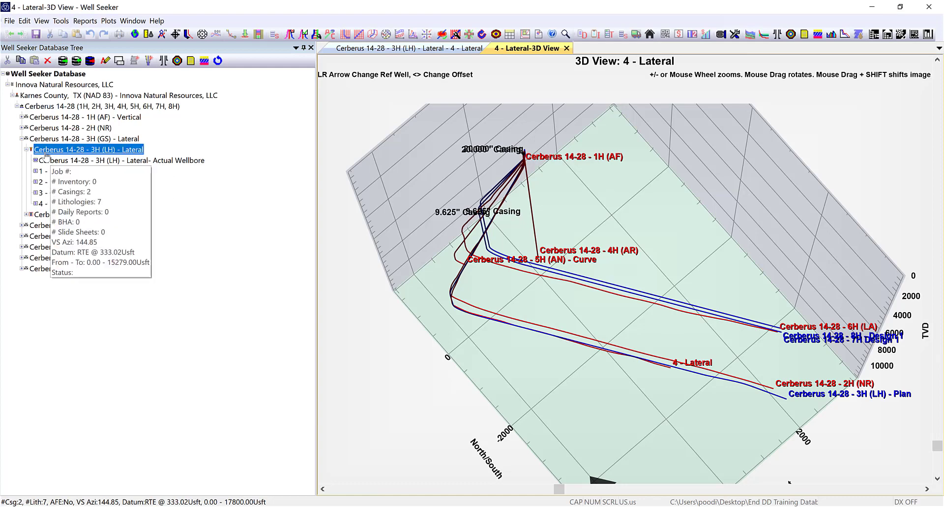
left_click(177, 61)
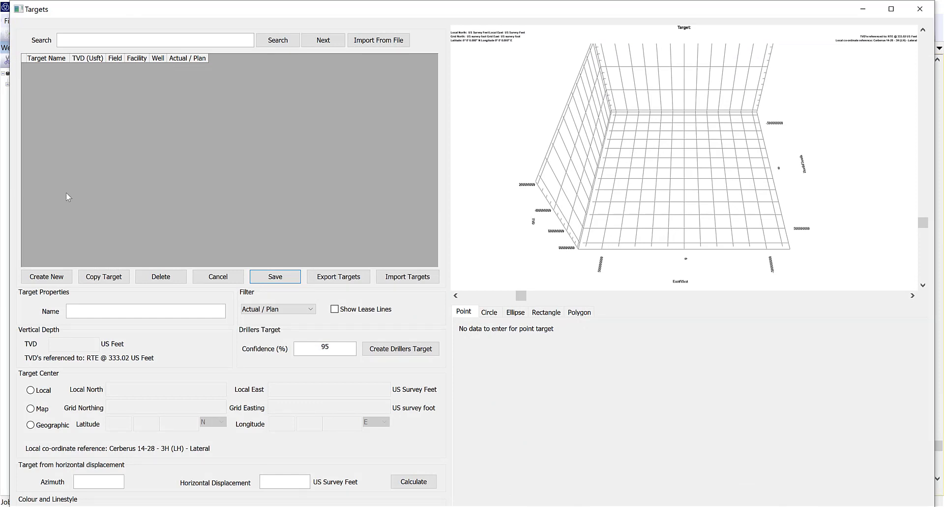
left_click(891, 9)
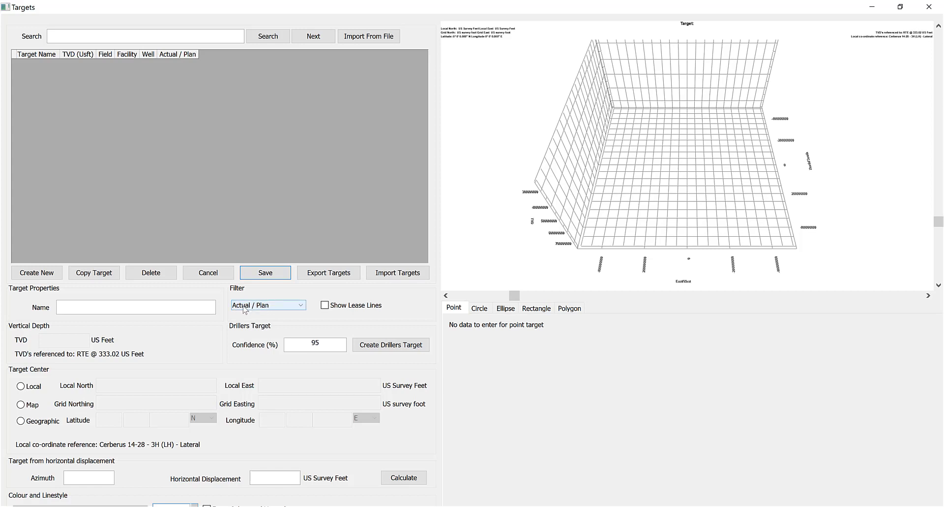
- List the well-level targets, assign 3H EOC Tgt and 3H BHL Tgt to the actual wellbore, and restore the Actual / Plan filter
left_click(275, 311)
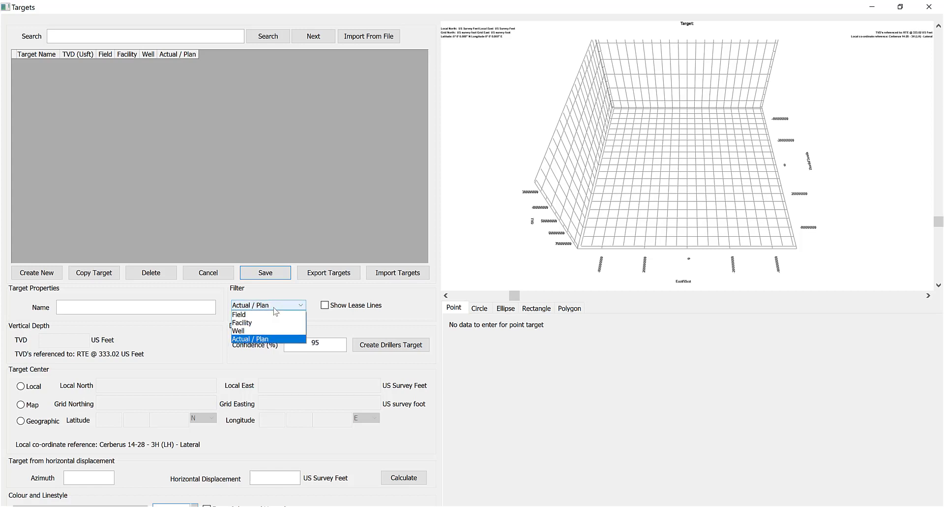
left_click(266, 330)
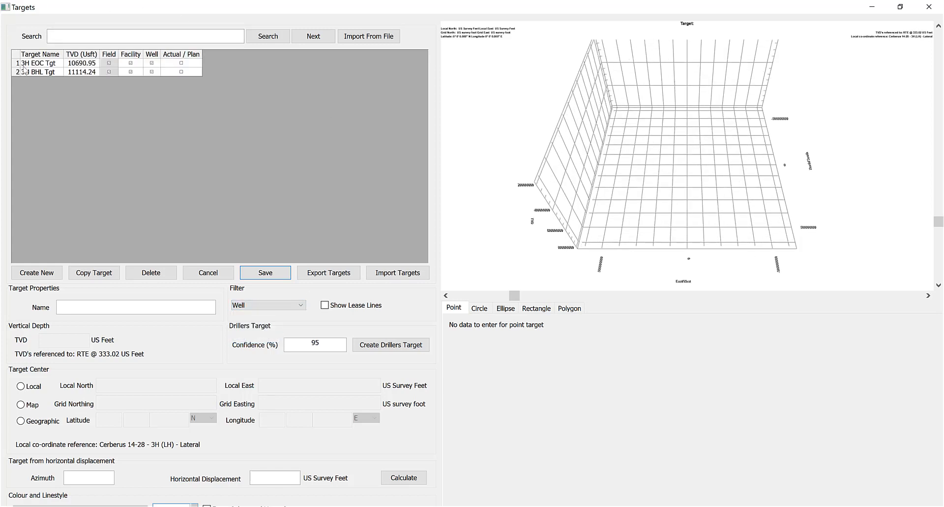
left_click(182, 64)
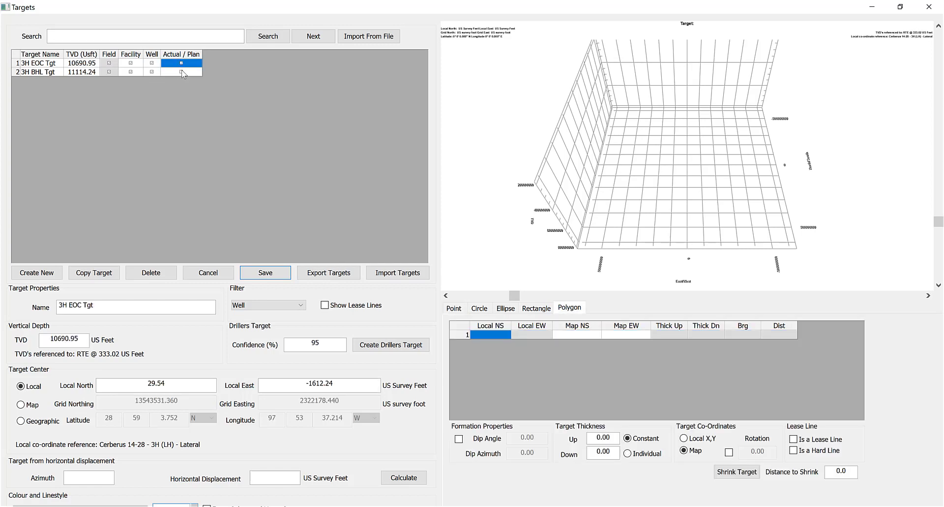
left_click(182, 72)
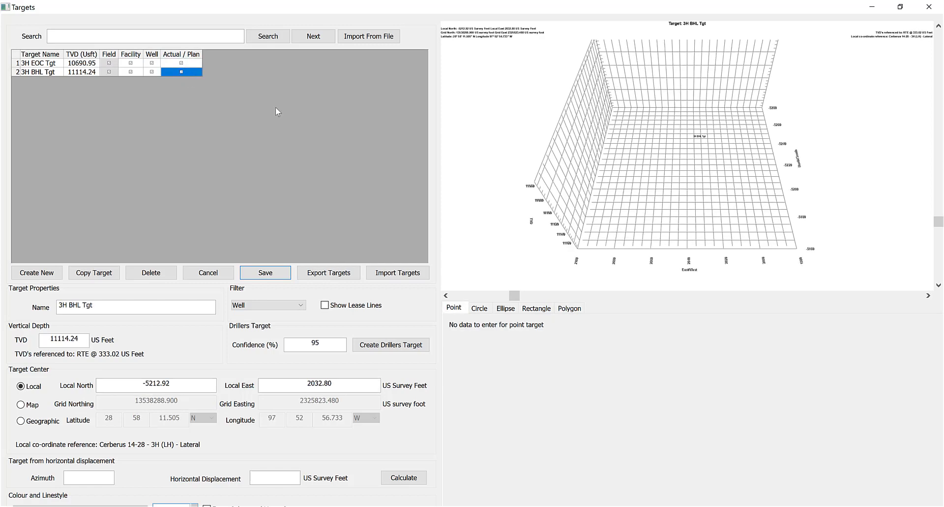
left_click(300, 307)
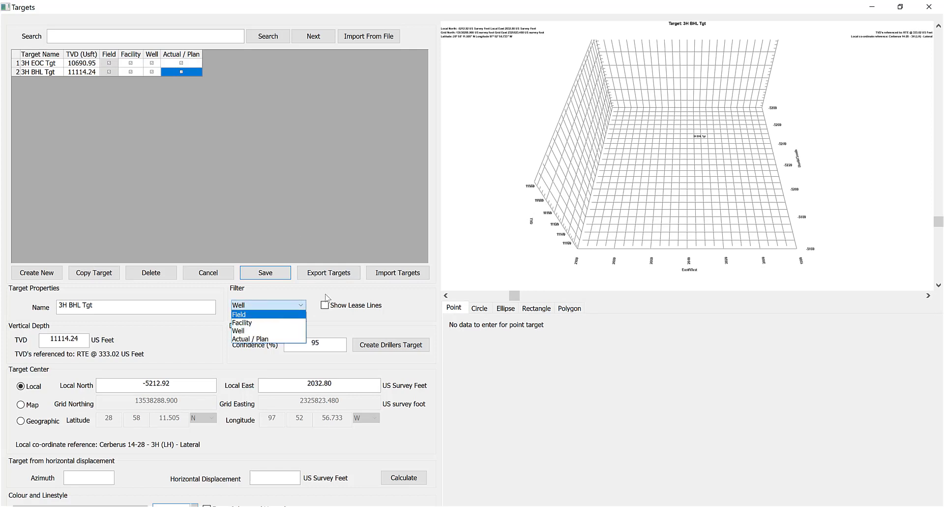
left_click(270, 339)
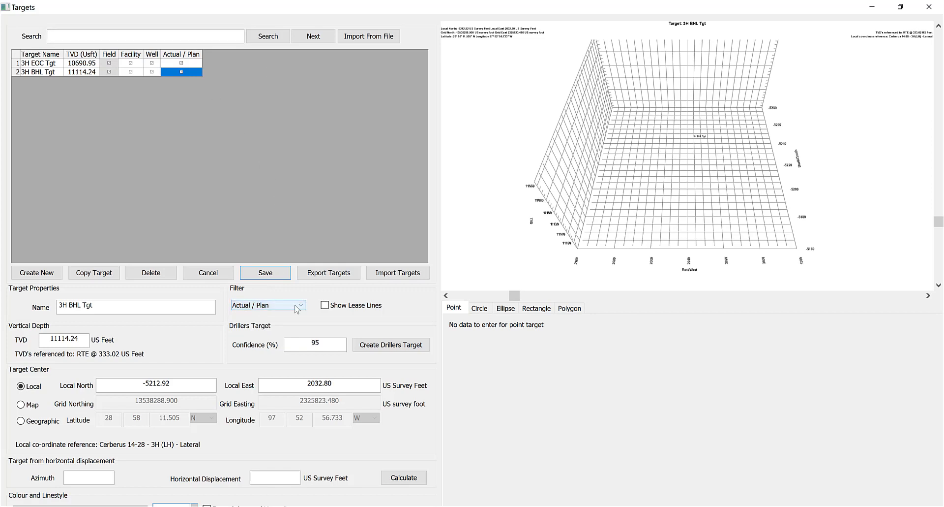
- Assign the well-level Lease Line 1 to the actual wellbore, check the Actual / Plan lists, and close the targets window
left_click(325, 305)
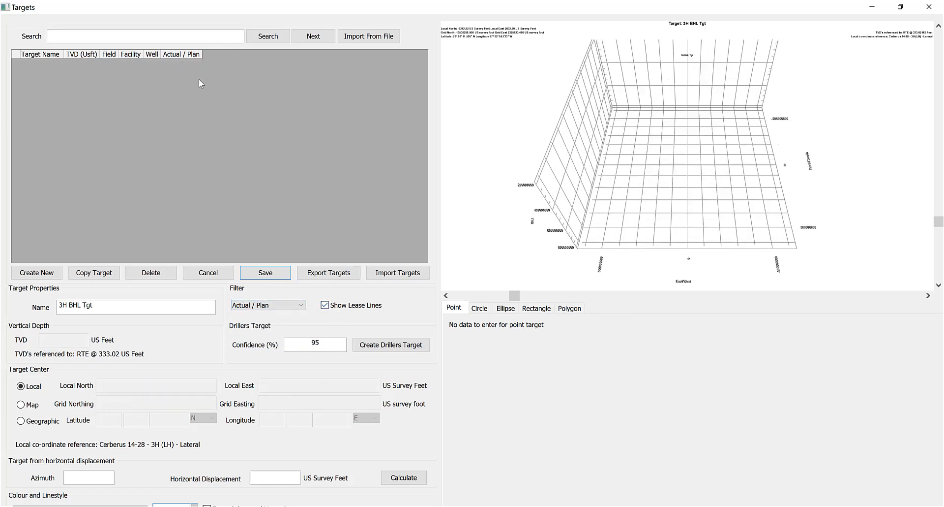
left_click(282, 303)
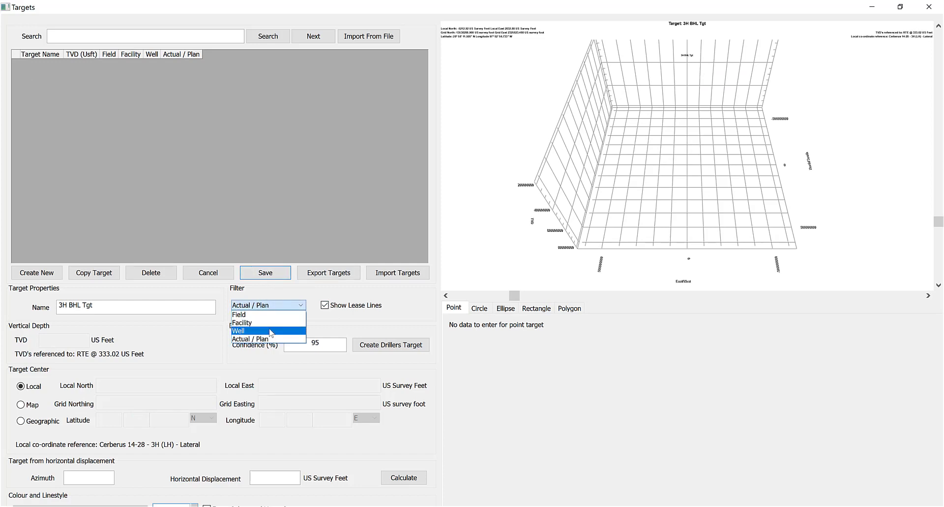
left_click(271, 333)
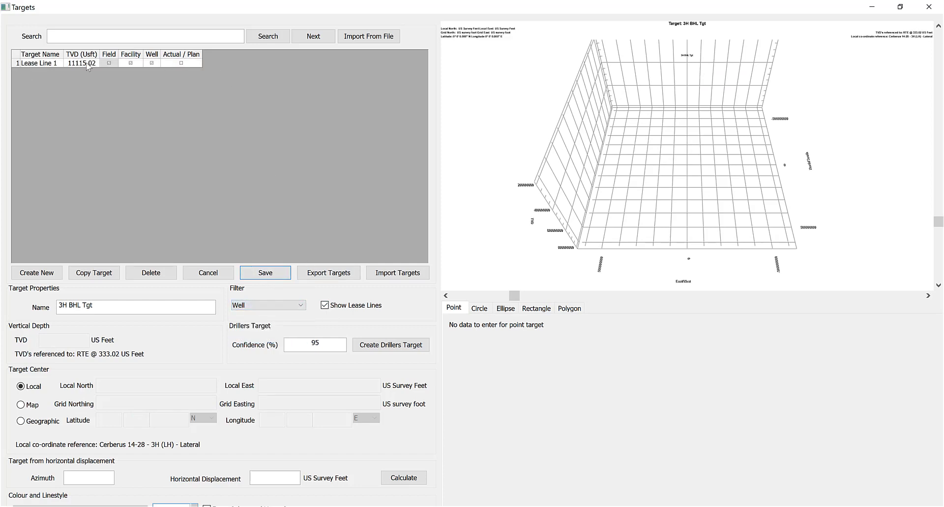
left_click(181, 63)
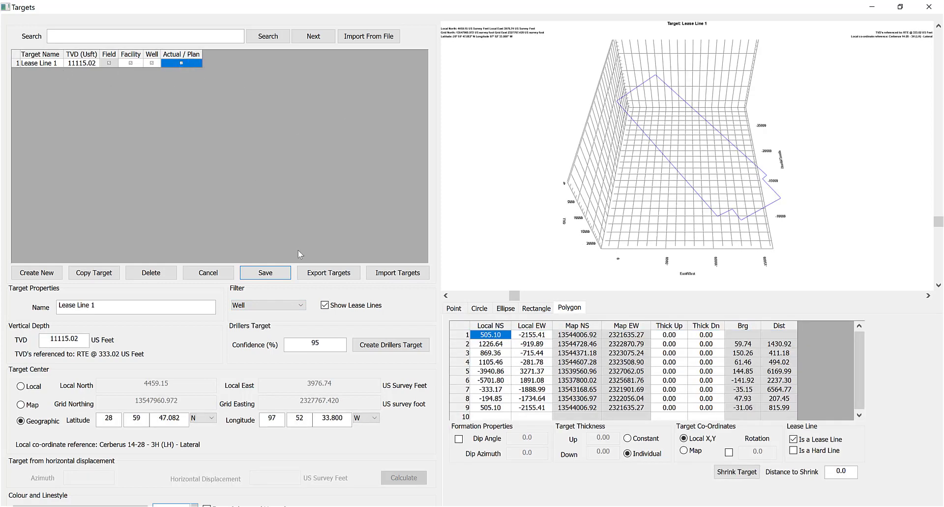
left_click(303, 304)
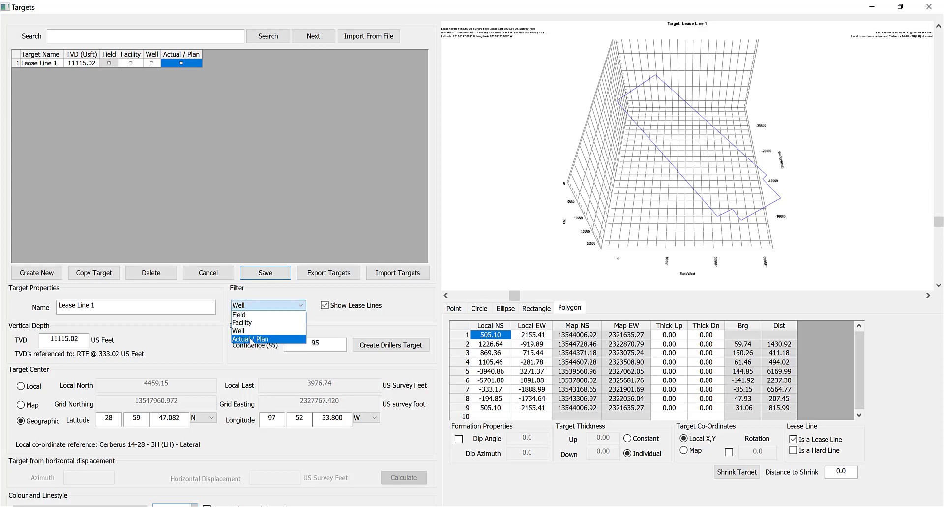
left_click(276, 340)
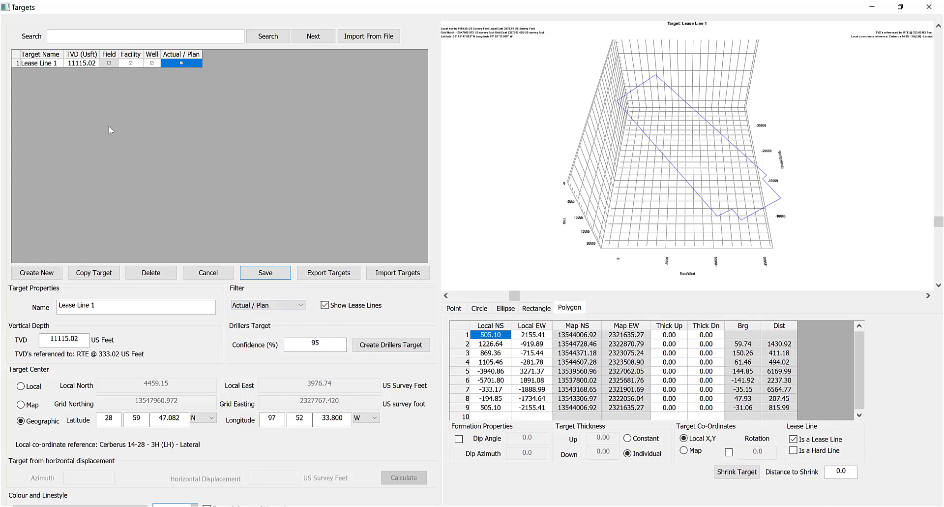
left_click(325, 306)
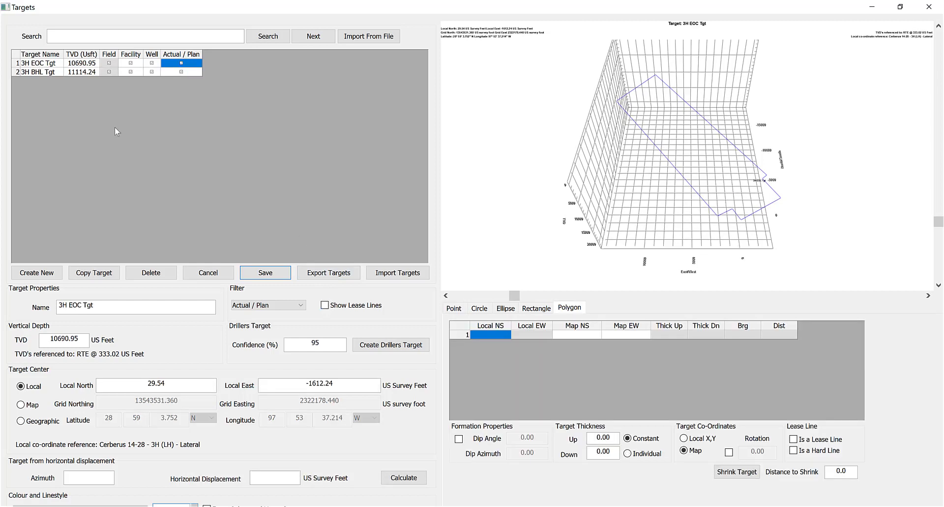
left_click(930, 6)
- Display the target names in the 3D view of 4 - Lateral and close the view
mouse_move(719, 335)
left_mouse_down()
mouse_move(655, 388)
mouse_move(688, 374)
mouse_move(704, 332)
mouse_move(711, 379)
mouse_move(719, 332)
left_mouse_up()
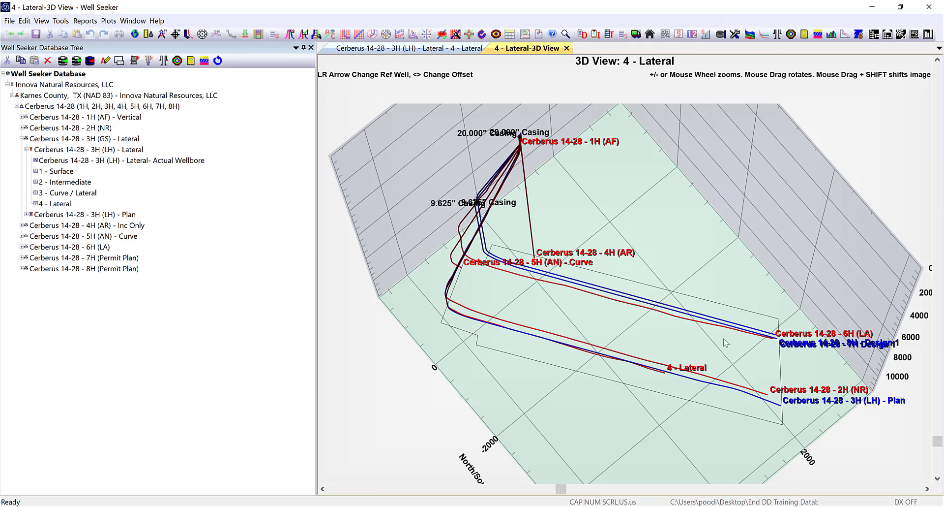
double_click(687, 336)
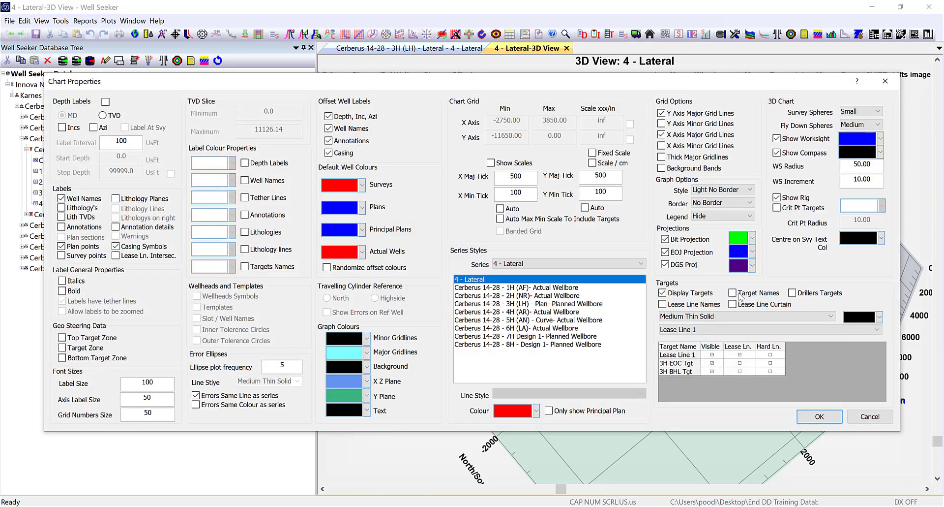
left_click(815, 416)
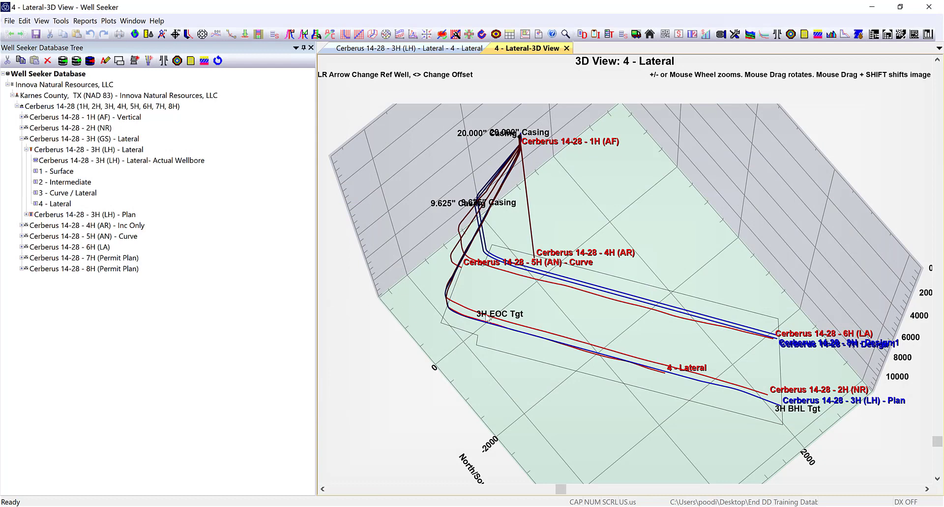
left_click(567, 48)
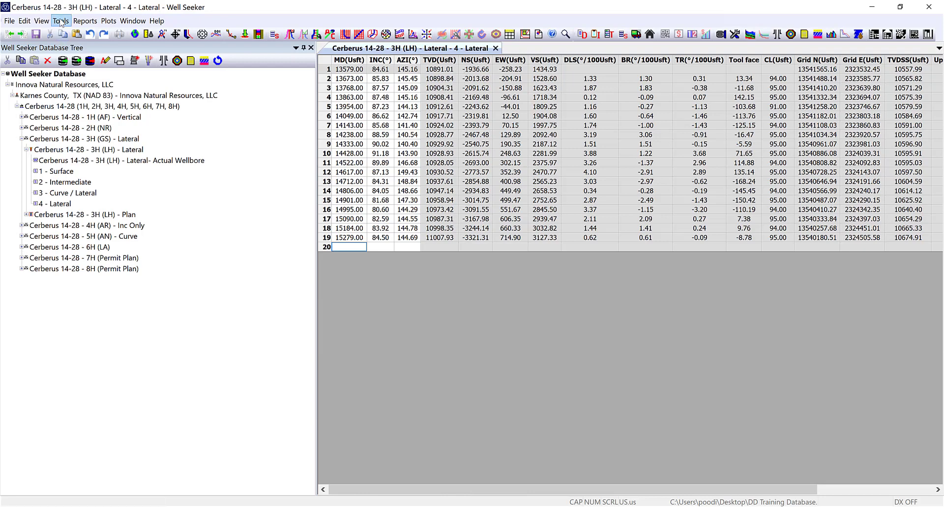
- Open the survey reports for 4 - Lateral and choose the Standard Survey Report with PDF Report output
left_click(85, 23)
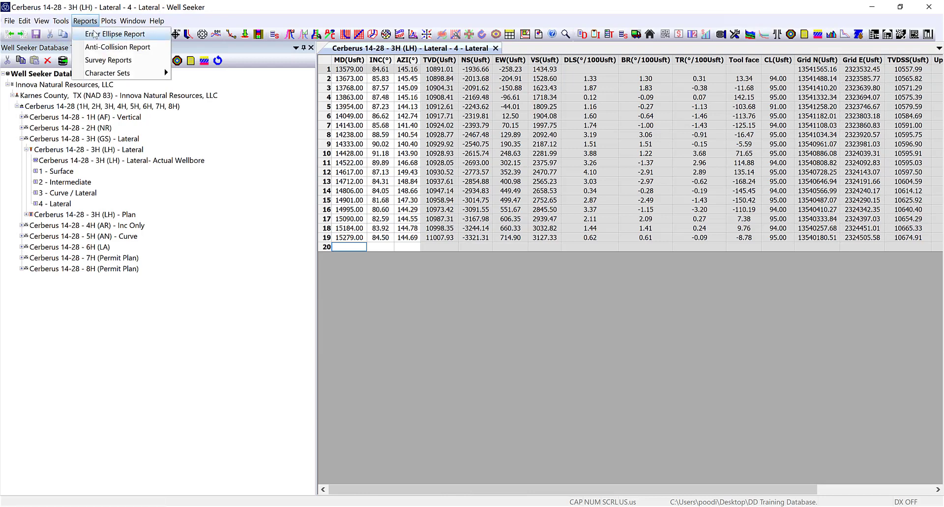
left_click(105, 60)
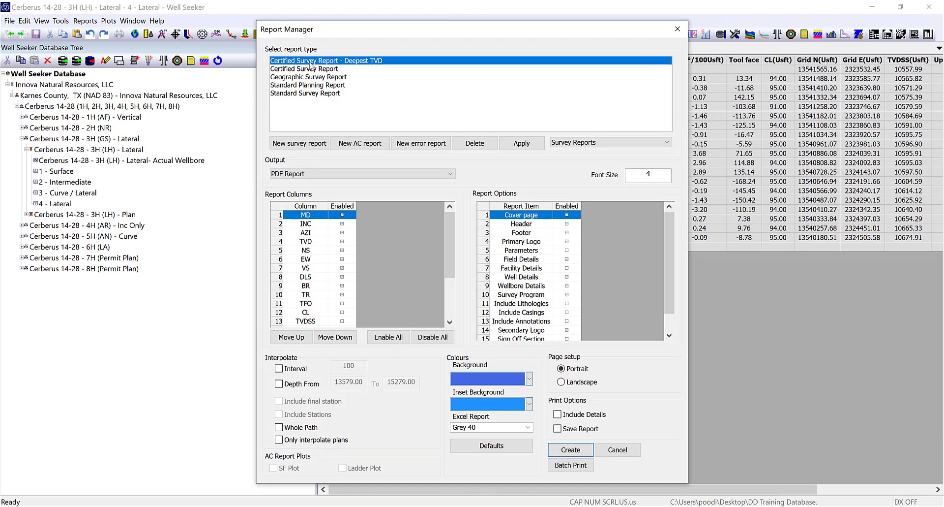
left_click(292, 86)
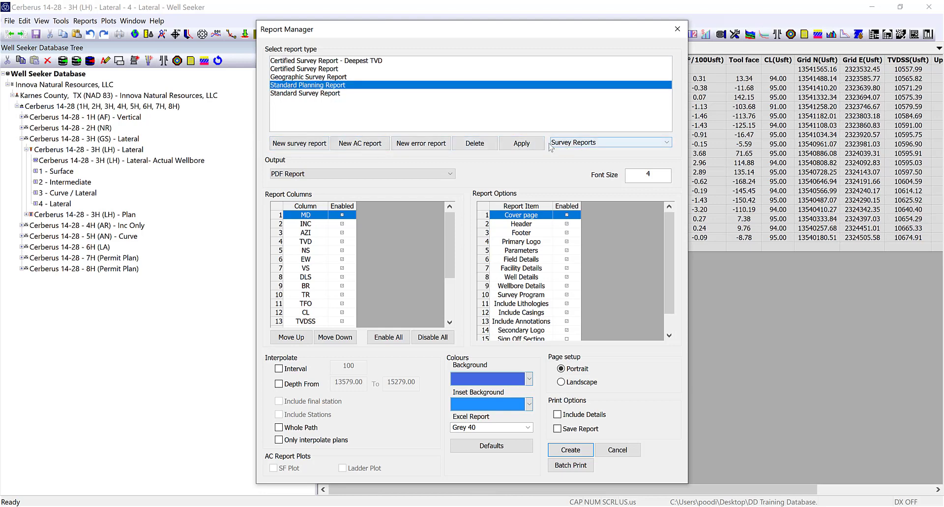
left_click(292, 93)
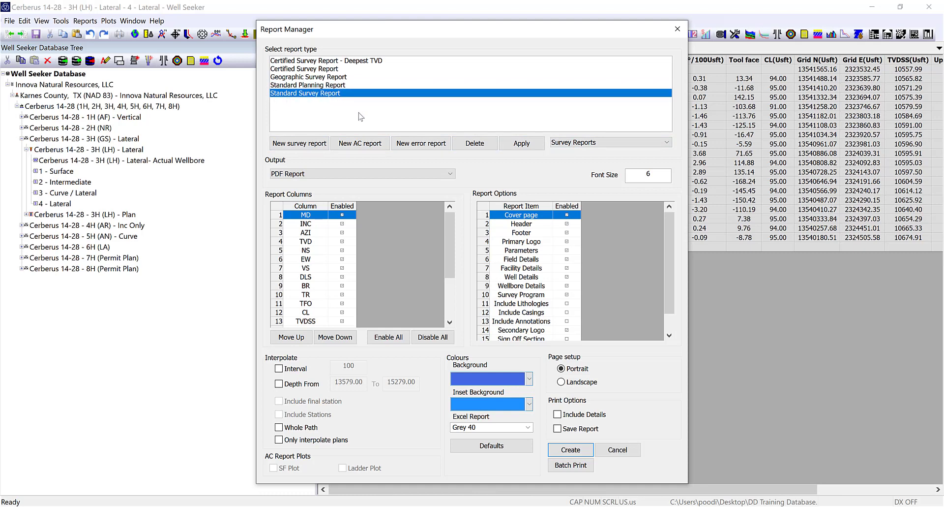
left_click(288, 174)
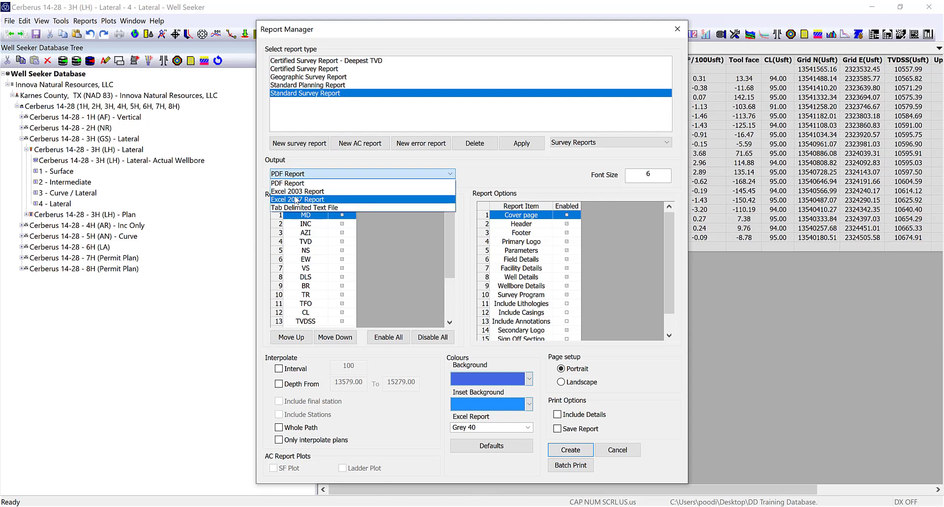
left_click(290, 183)
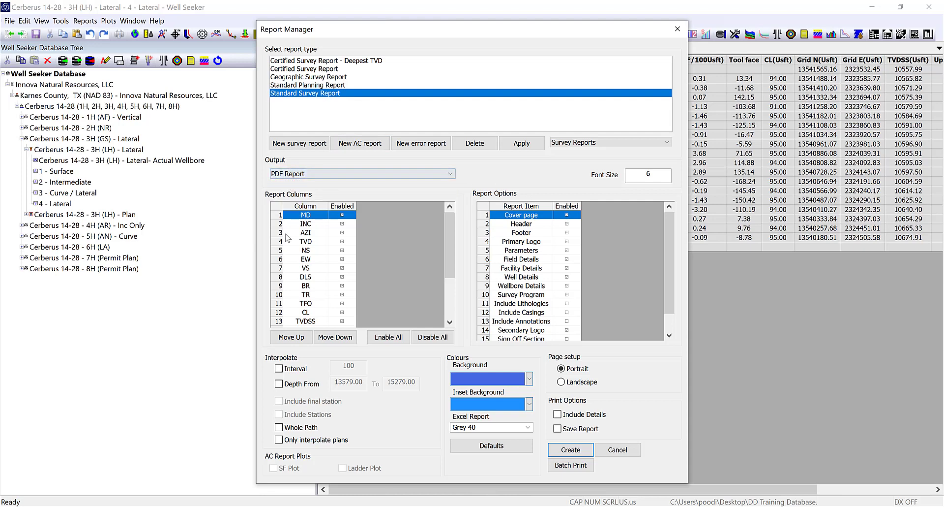
- Review the report columns and options, leave interval interpolation off, and create the Standard Survey Report
scroll(346, 288, "down", 3)
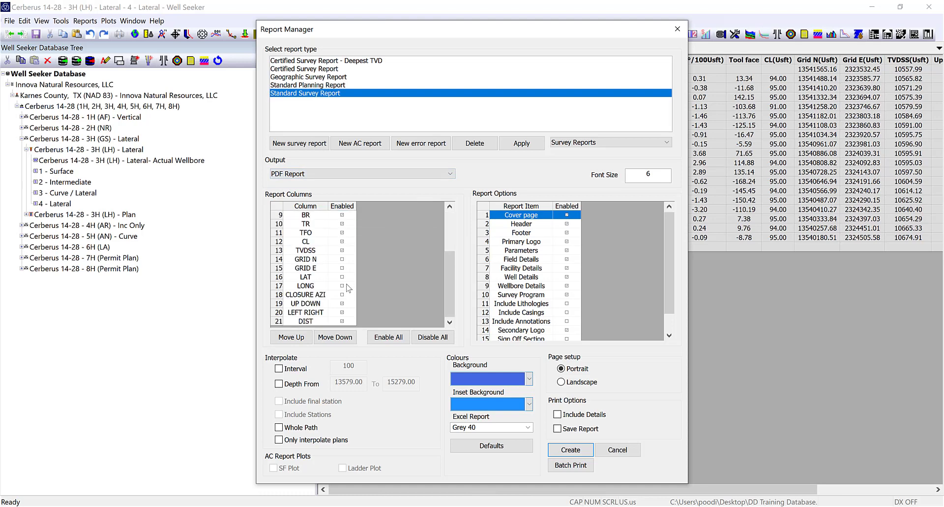
scroll(347, 306, "up", 3)
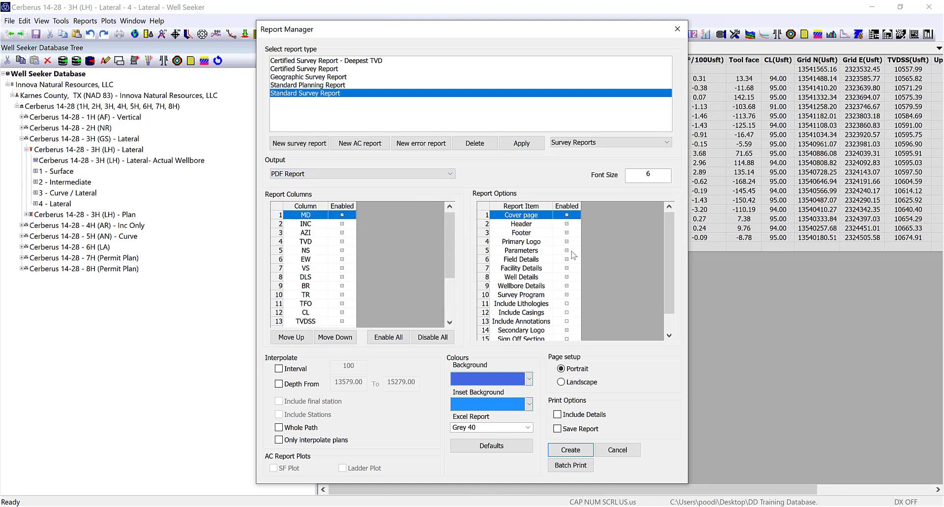
scroll(551, 229, "down", 2)
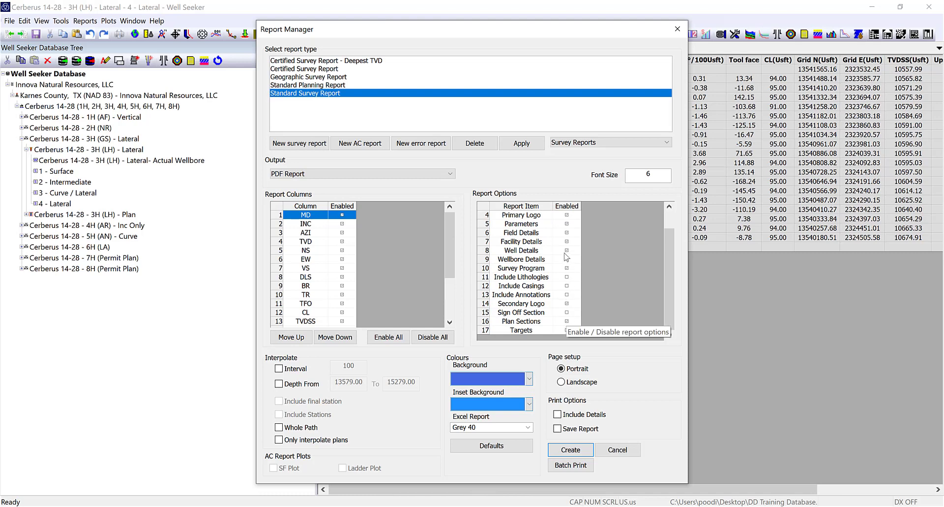
scroll(565, 248, "up", 2)
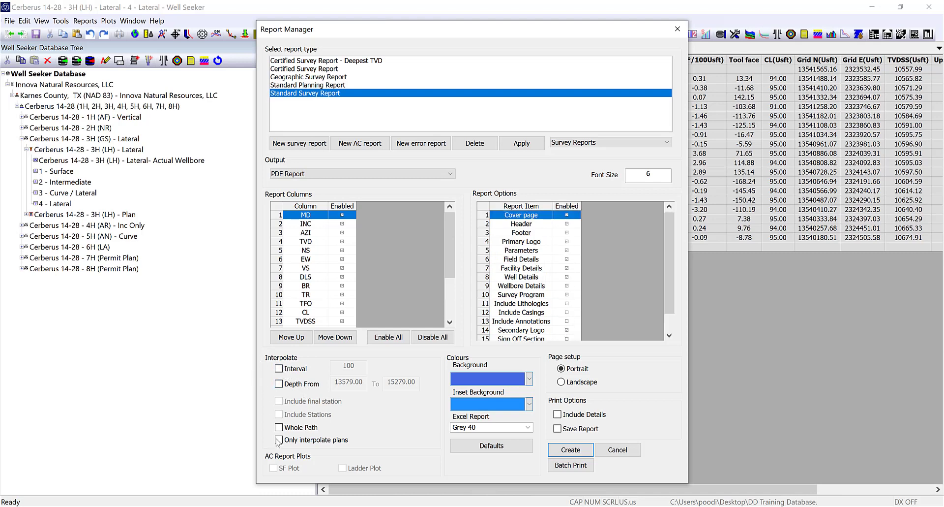
left_click(279, 369)
left_click(279, 368)
left_click(571, 449)
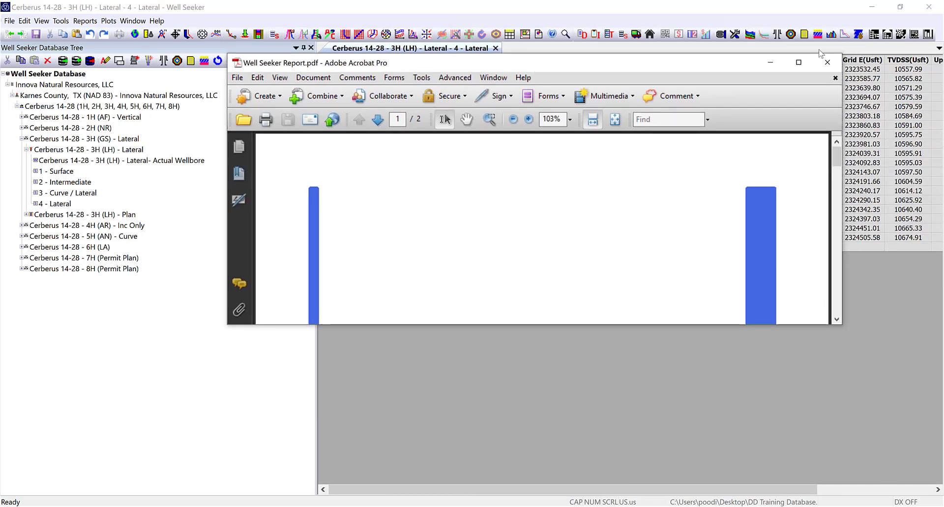
- Examine the cover page and survey table of the generated PDF report in Adobe Acrobat Pro, and close it
left_click(798, 69)
left_click(387, 61)
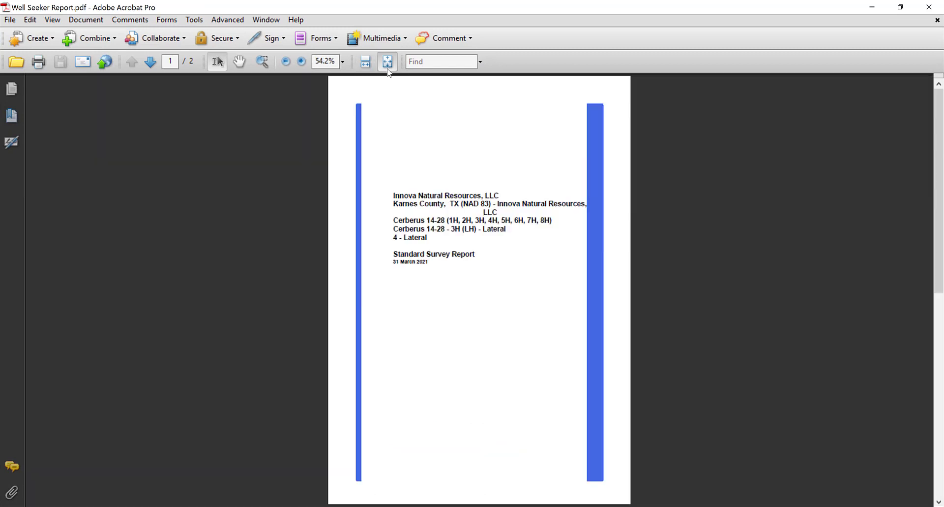
scroll(286, 210, "down", 1)
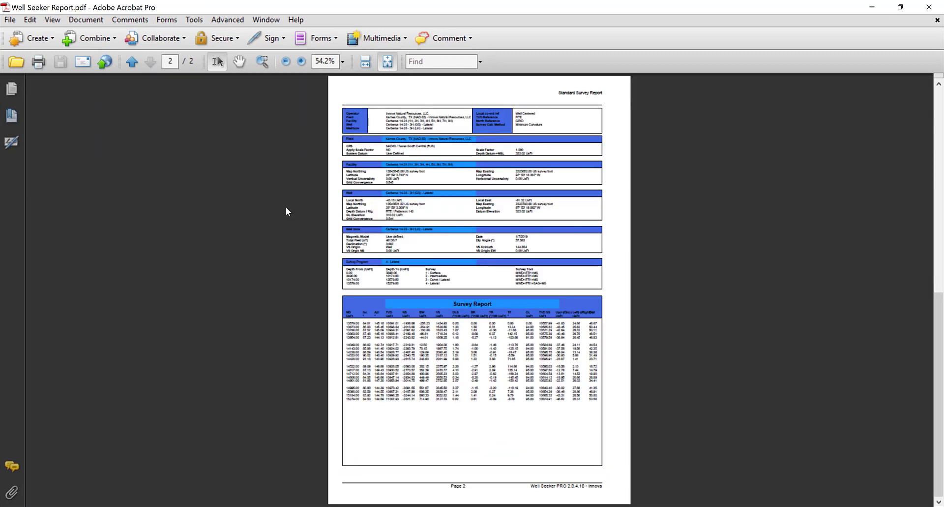
scroll(287, 211, "up", 1)
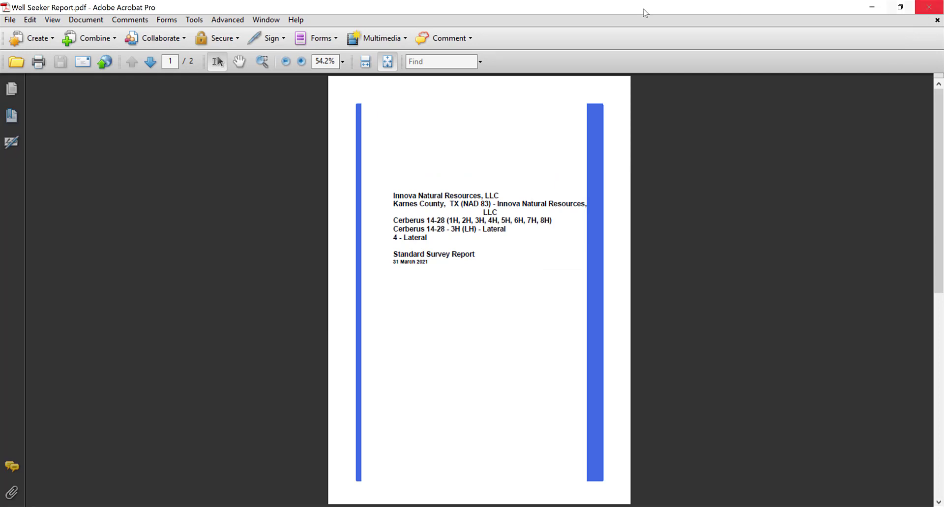
left_click(366, 62)
scroll(398, 169, "down", 8)
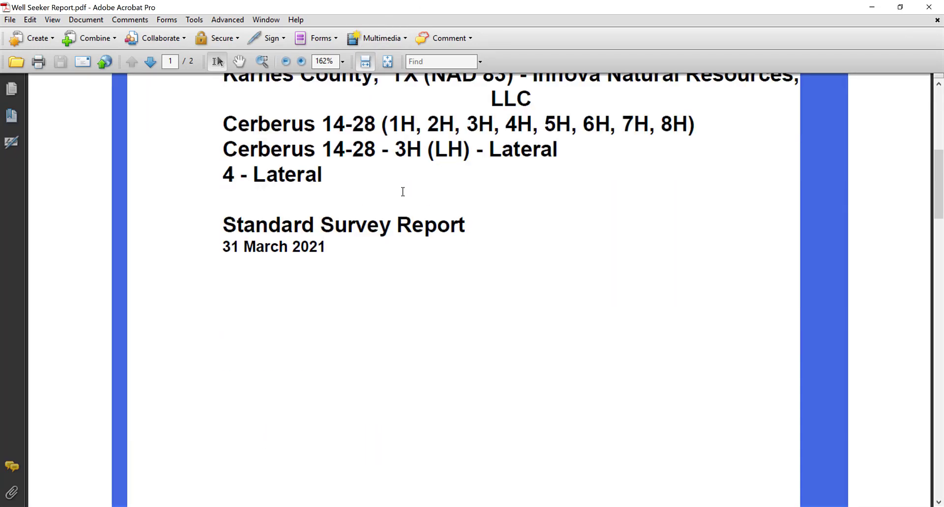
scroll(405, 194, "down", 20)
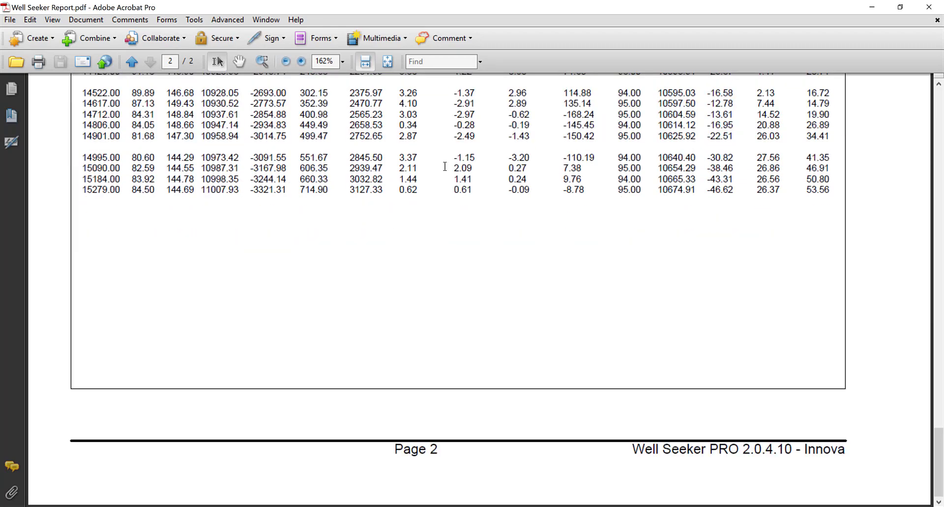
left_click(929, 6)
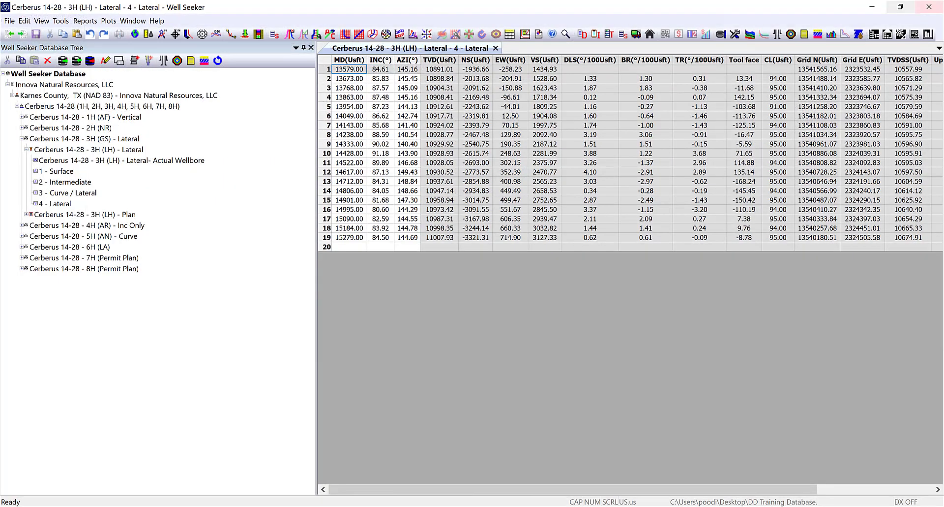